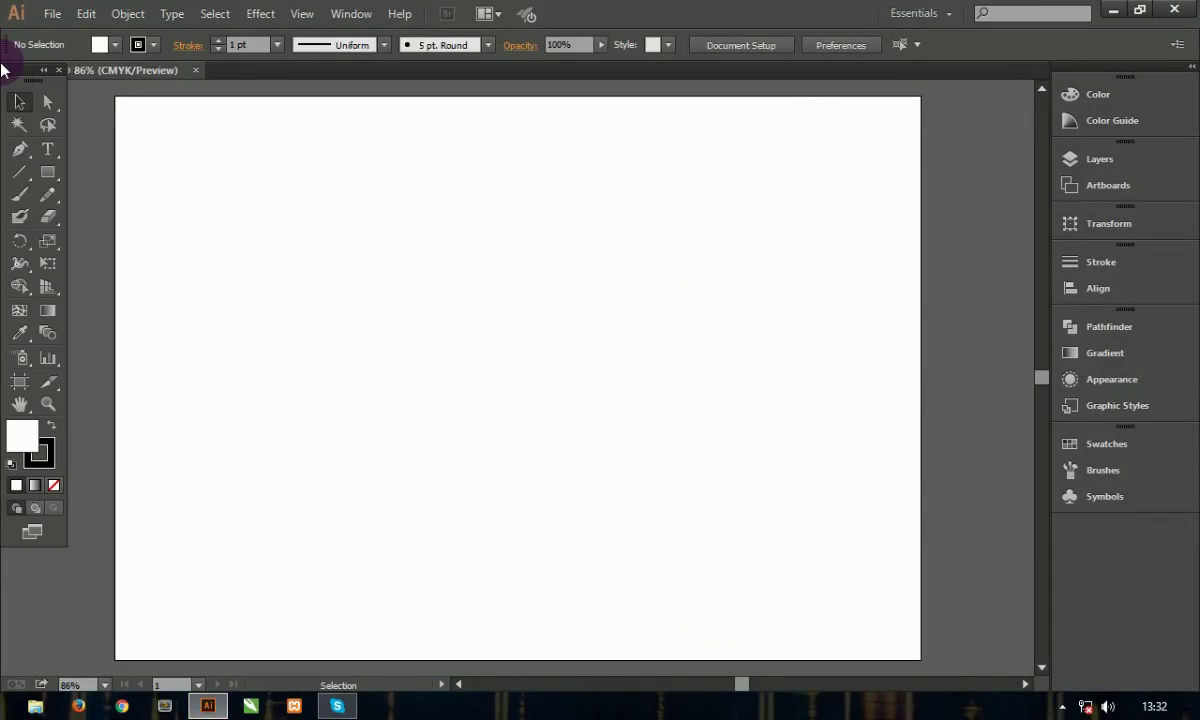
# Step: Drag out an empty area text frame on the left part of the artboard
pyautogui.click(38, 178)
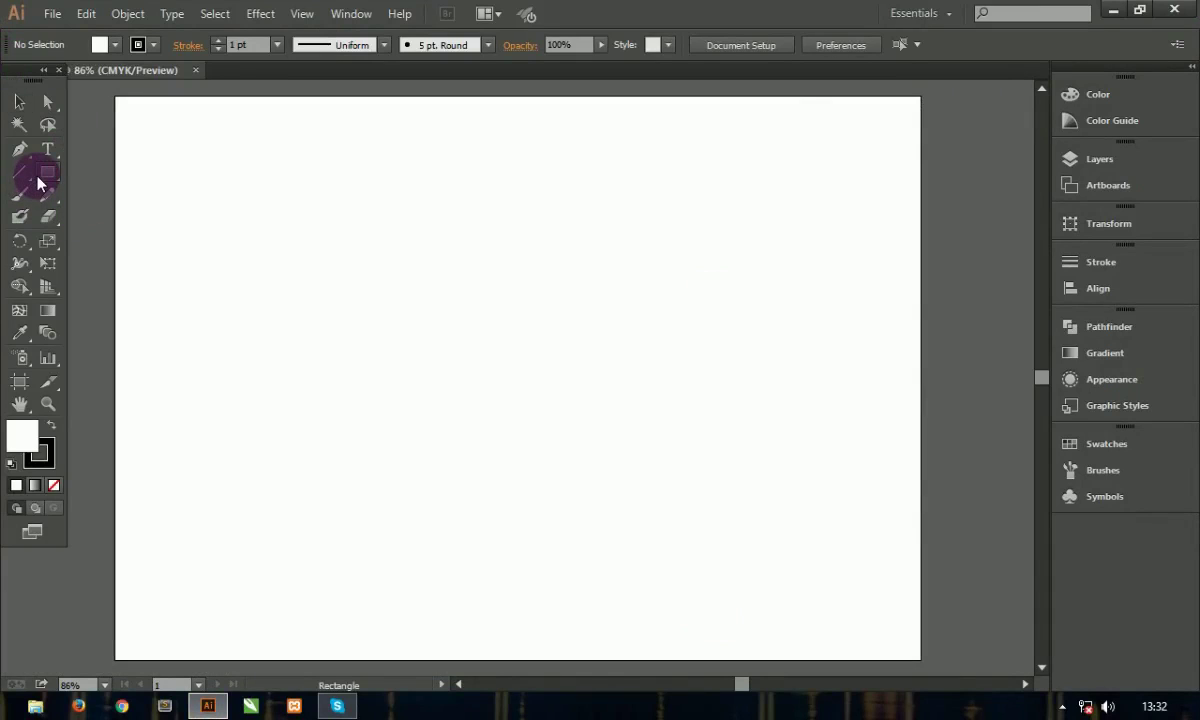
pyautogui.click(47, 150)
pyautogui.click(220, 180)
pyautogui.moveTo(222, 182); pyautogui.dragTo(626, 530)
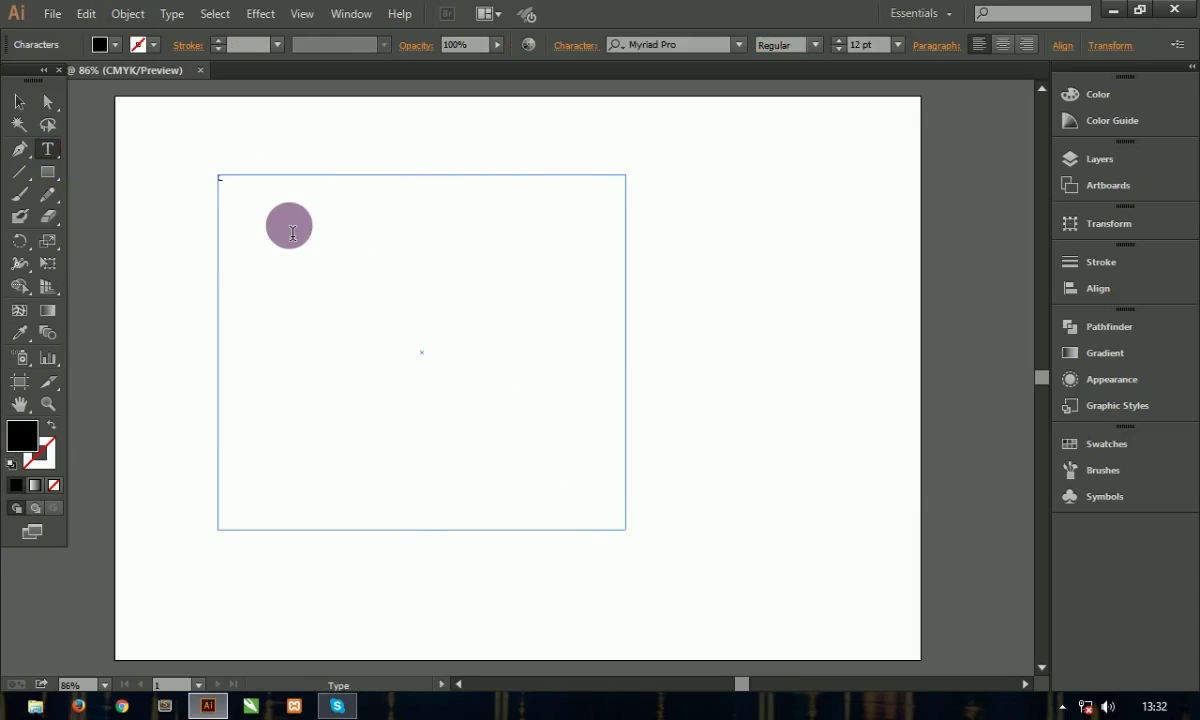
# Step: Set the C to 400 pt and try the OCR-A BT font
pyautogui.click(578, 47)
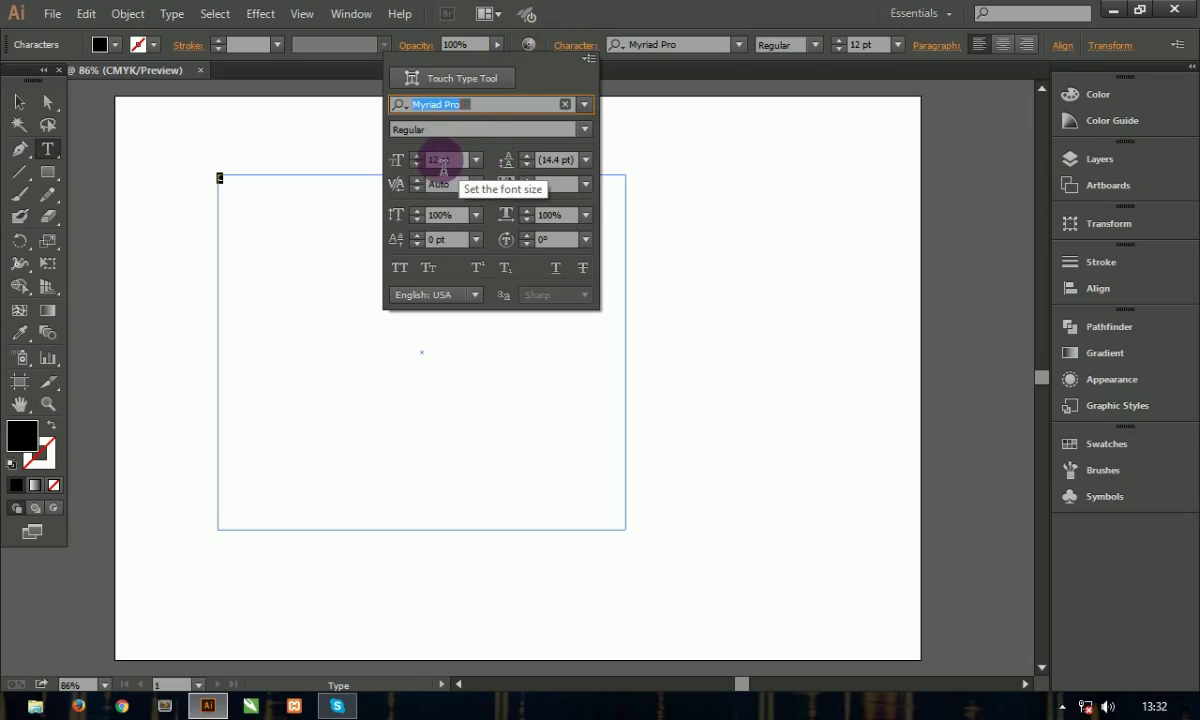
pyautogui.click(397, 163)
pyautogui.write('400')
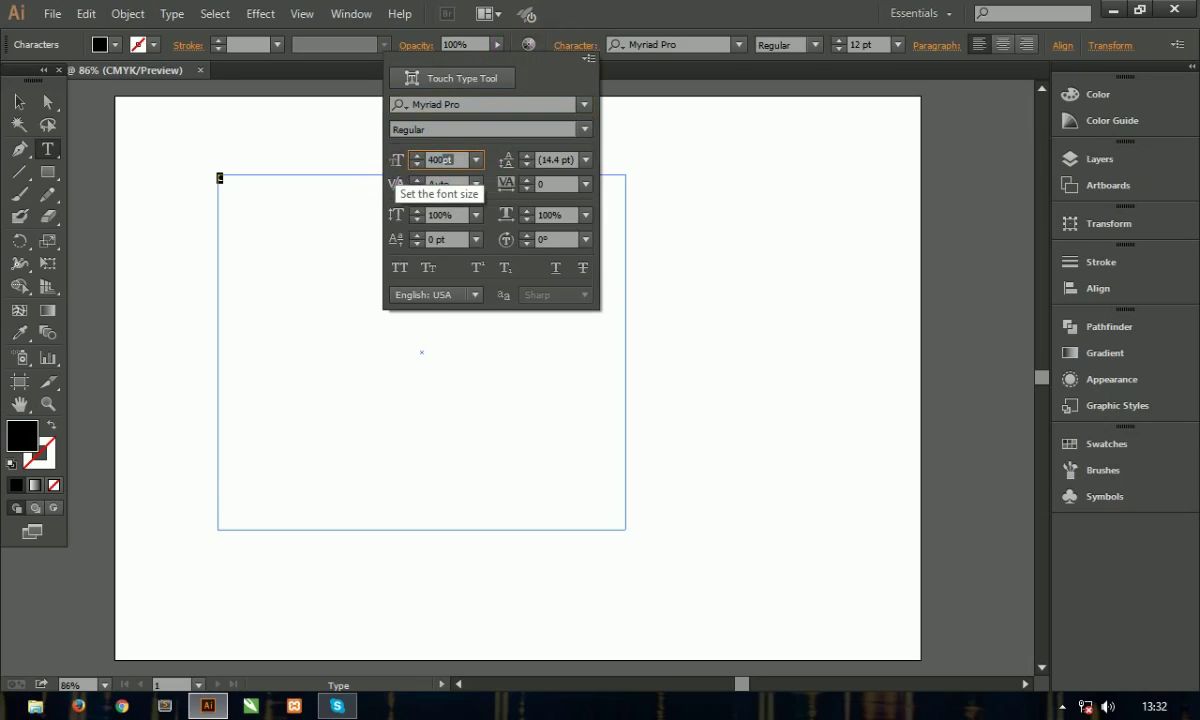
pyautogui.press('Return')
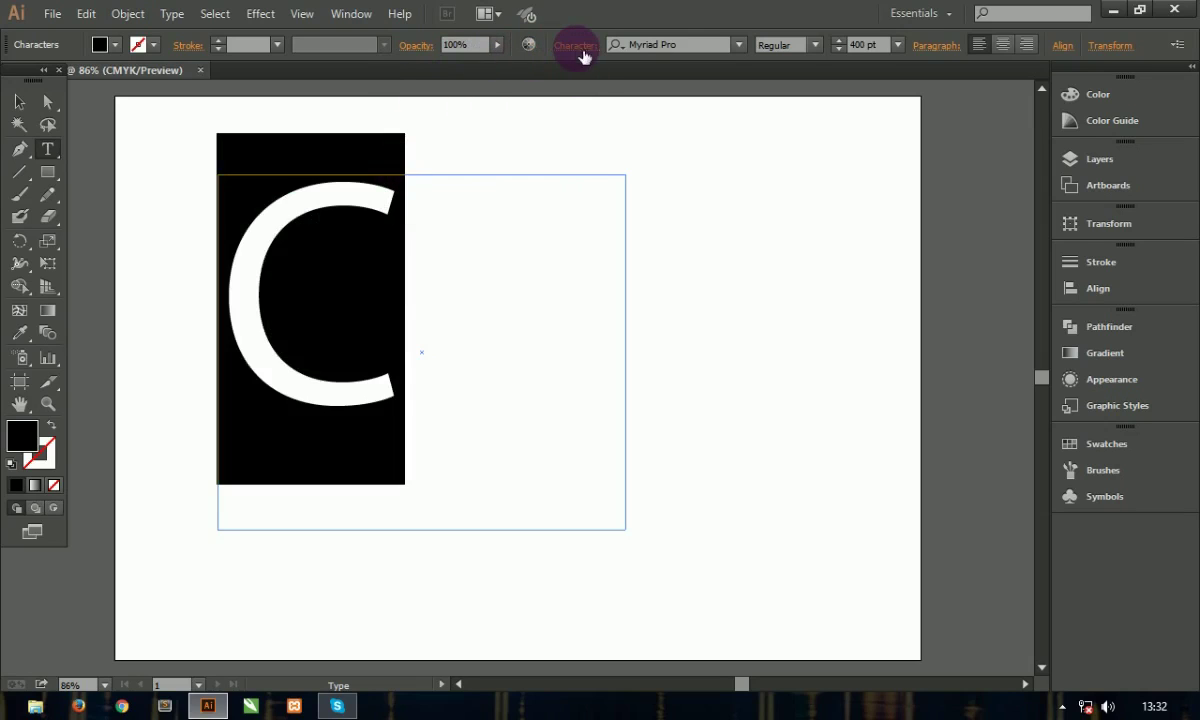
pyautogui.click(578, 47)
pyautogui.click(583, 105)
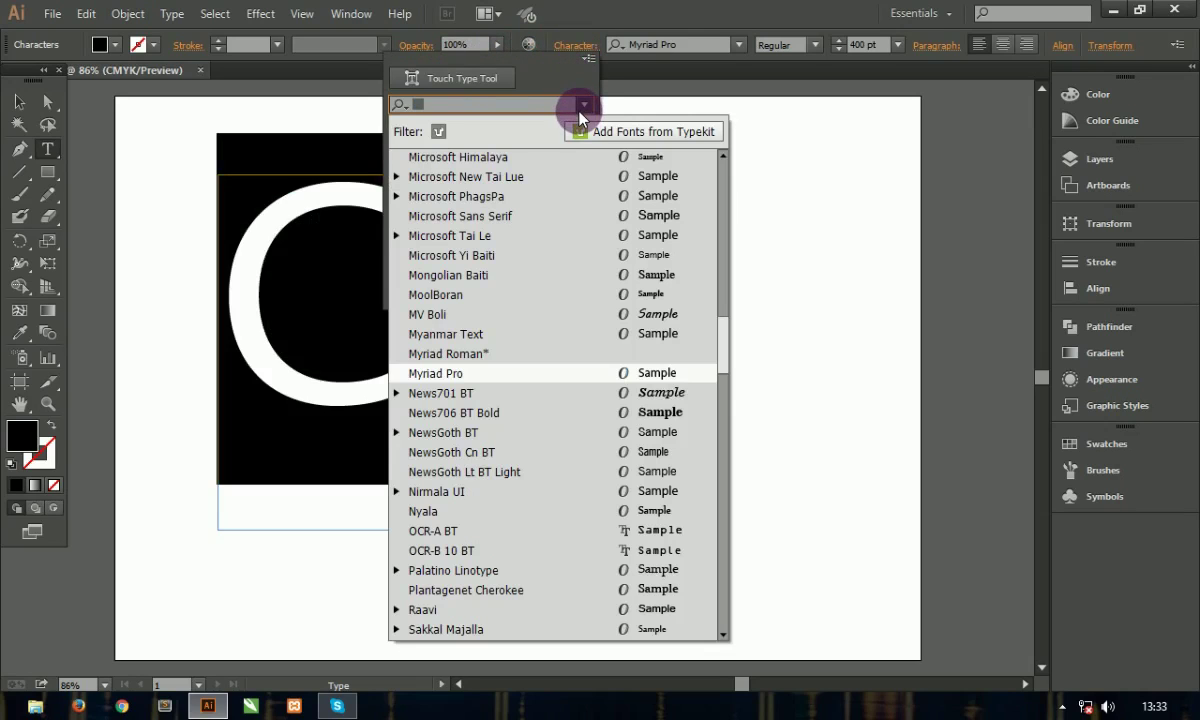
pyautogui.click(474, 531)
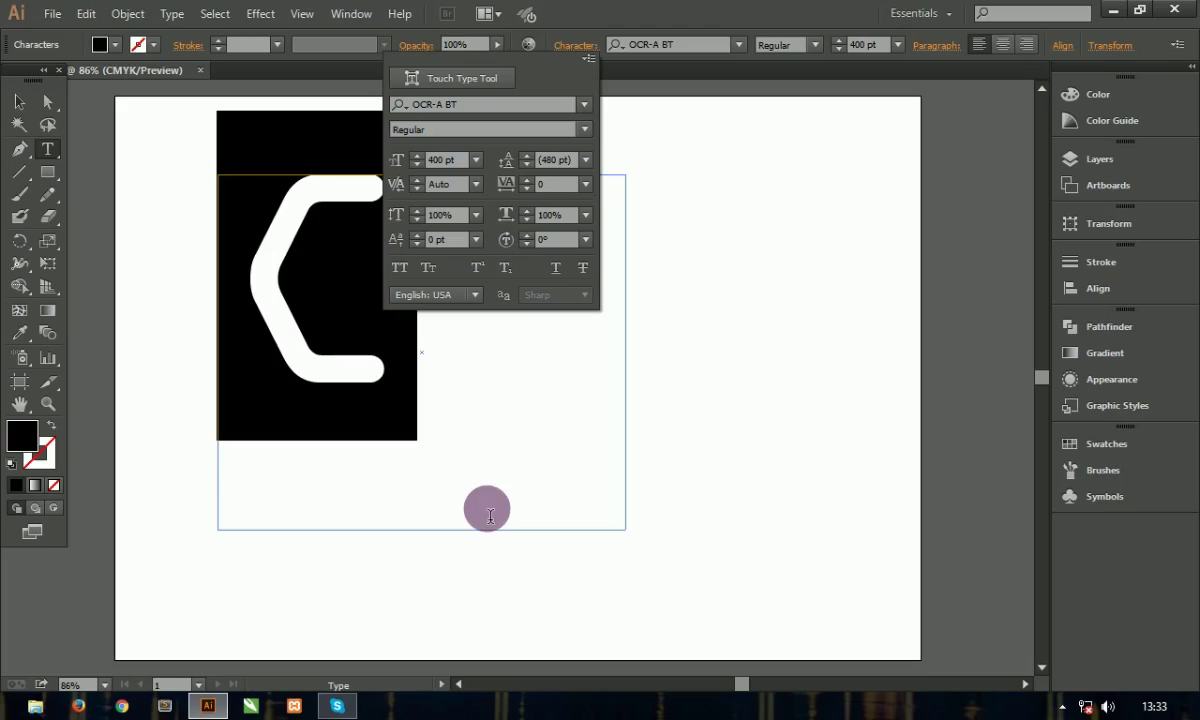
pyautogui.click(490, 516)
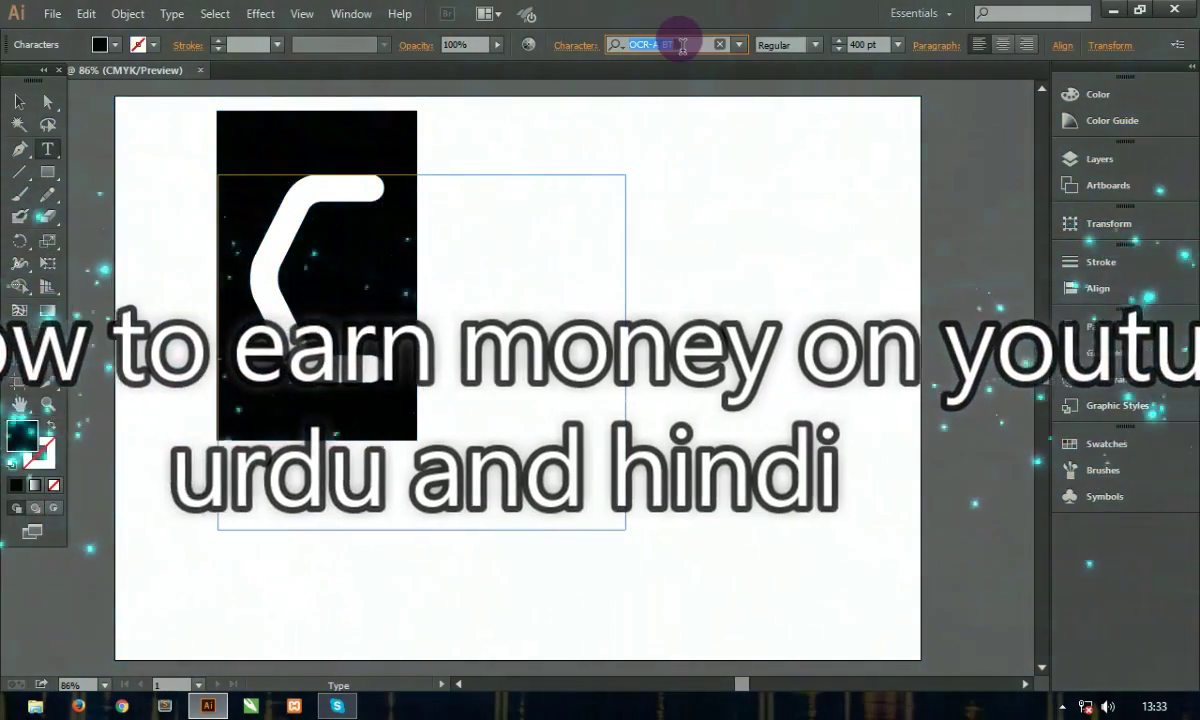
# Step: Cycle through fonts to settle on Swis721 Blk BT Black, and select the C object
pyautogui.click(680, 45)
pyautogui.press('Down')
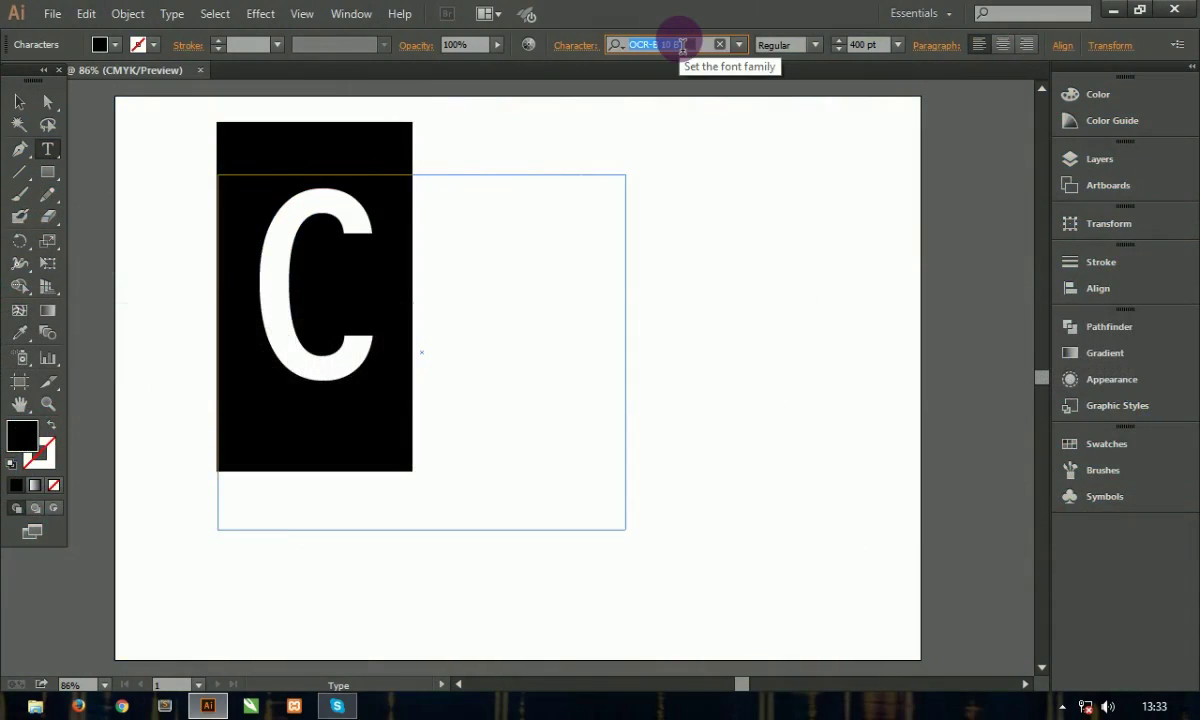
pyautogui.press('Up')
pyautogui.press('Up')
pyautogui.press('Up')
pyautogui.press('Up')
pyautogui.press('Up')
pyautogui.press('Up')
pyautogui.press('Up')
pyautogui.press('Up')
pyautogui.press('Up')
pyautogui.press('Up')
pyautogui.press('Up')
pyautogui.press('Up')
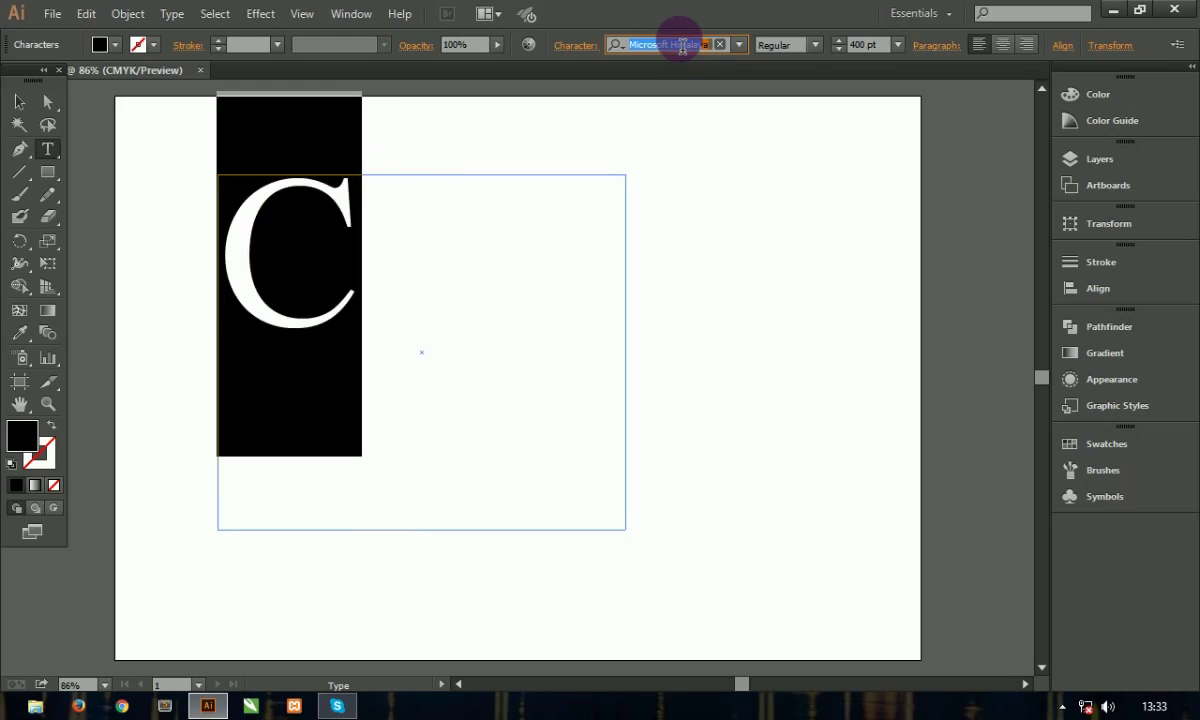
pyautogui.press('Down')
pyautogui.press('Down')
pyautogui.press('Down')
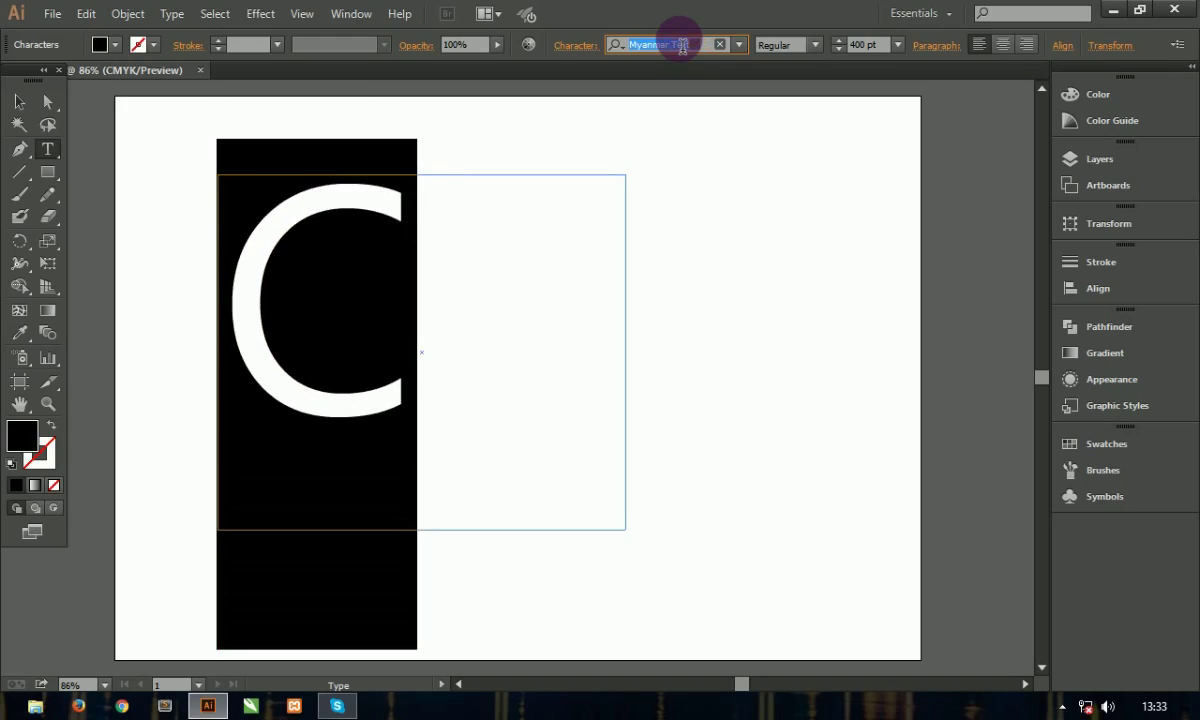
pyautogui.press('Down')
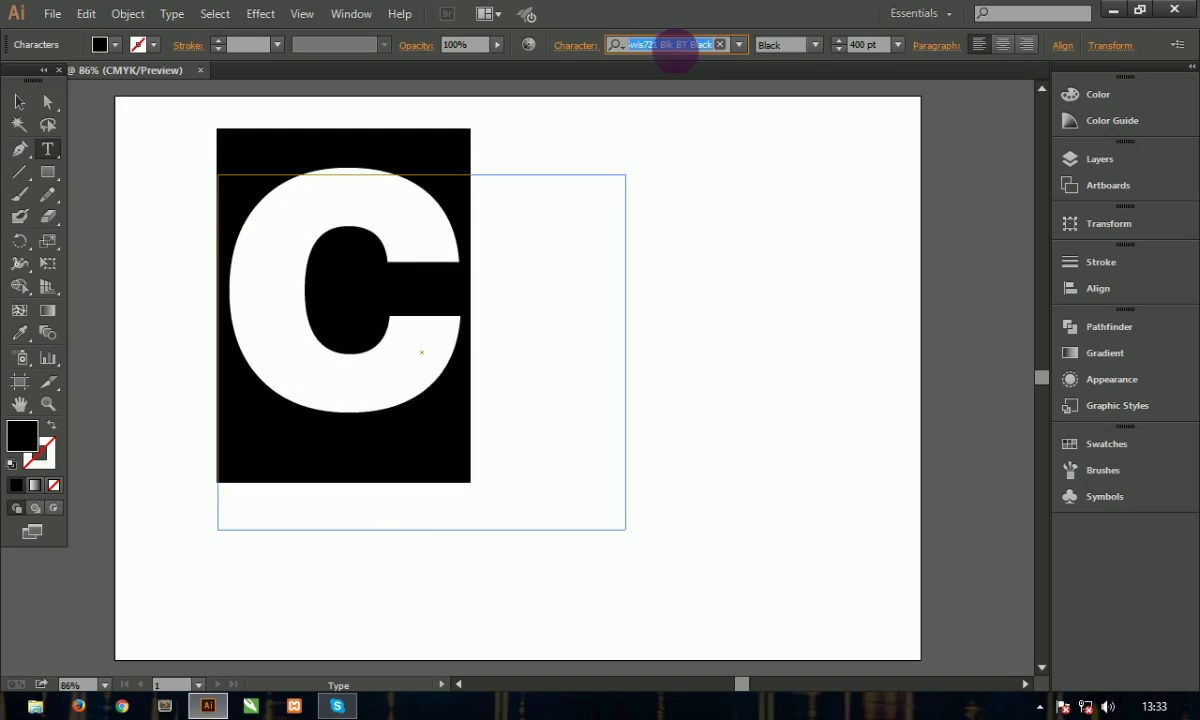
pyautogui.click(679, 50)
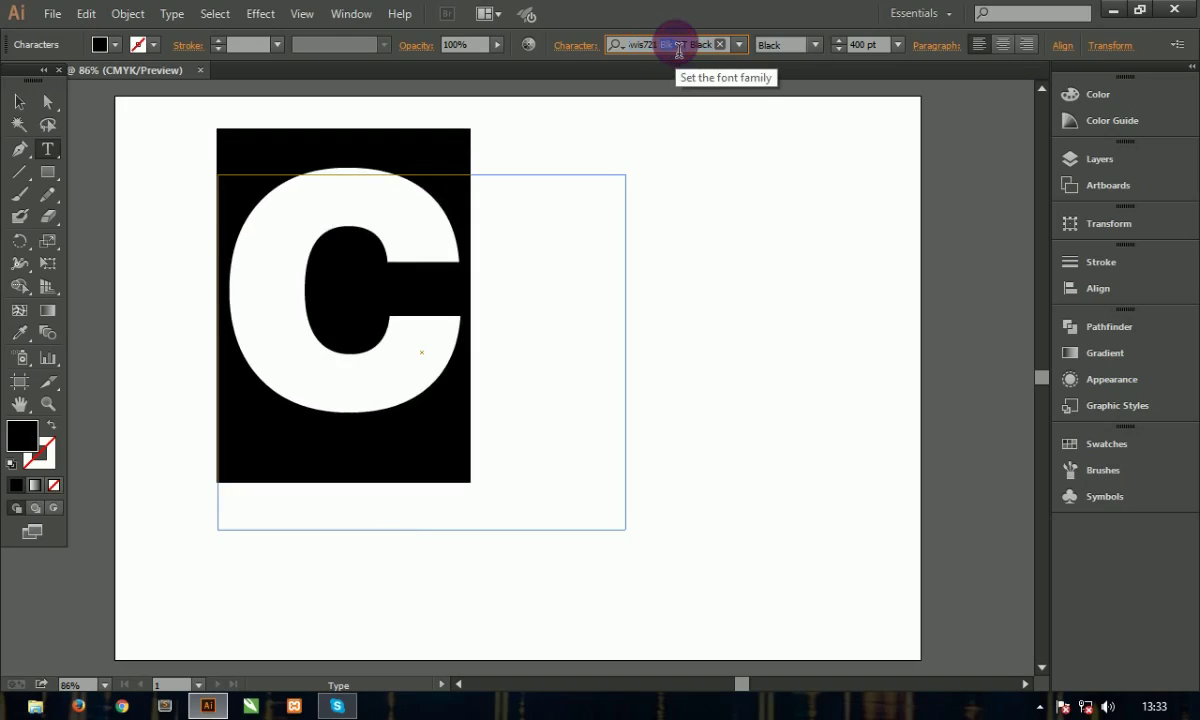
pyautogui.click(287, 214)
pyautogui.click(19, 101)
pyautogui.click(214, 209)
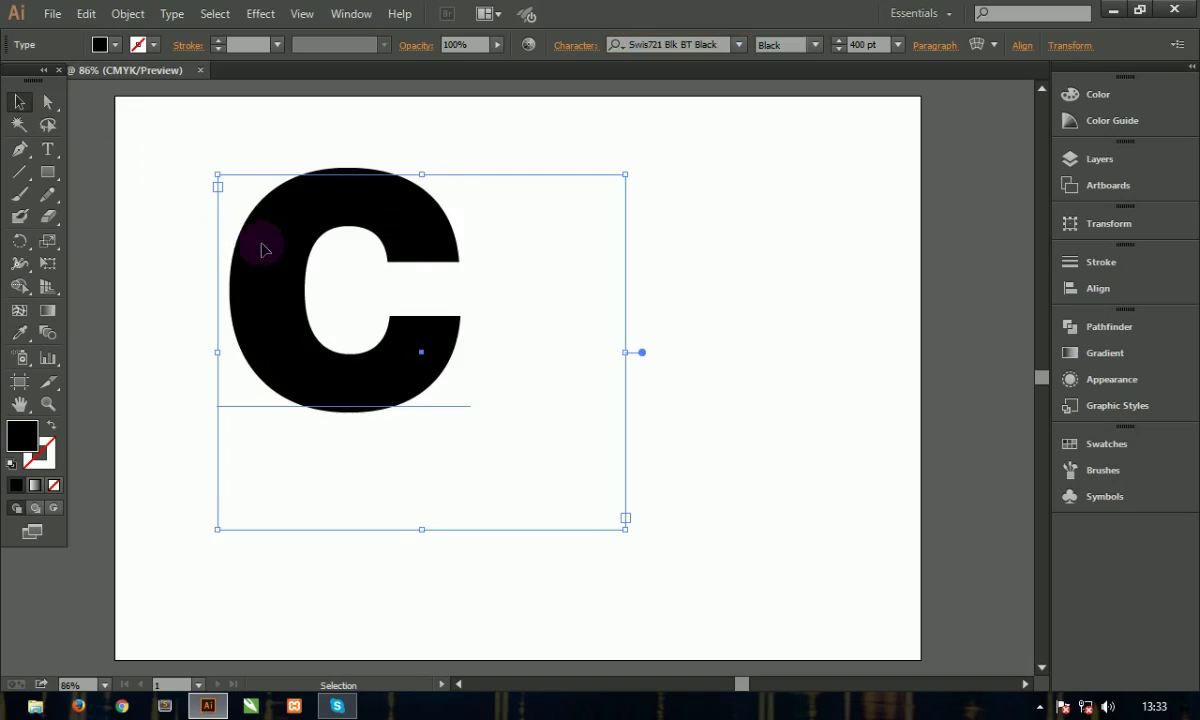
# Step: Move the C to the right and shrink its text frame closer to the letter
pyautogui.moveTo(262, 250); pyautogui.dragTo(460, 302)
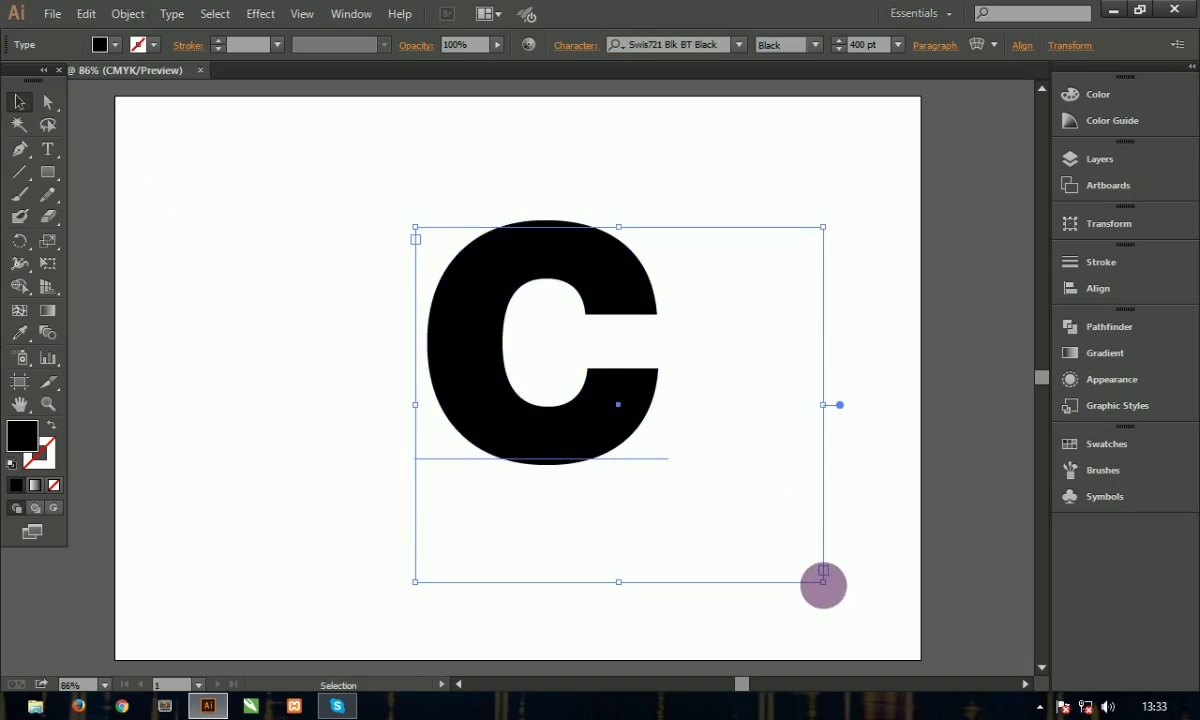
pyautogui.moveTo(823, 581); pyautogui.dragTo(780, 545)
pyautogui.moveTo(638, 404); pyautogui.dragTo(730, 410)
# Step: Expand the C into outlines with Object > Expand, keeping Object and Fill
pyautogui.click(127, 13)
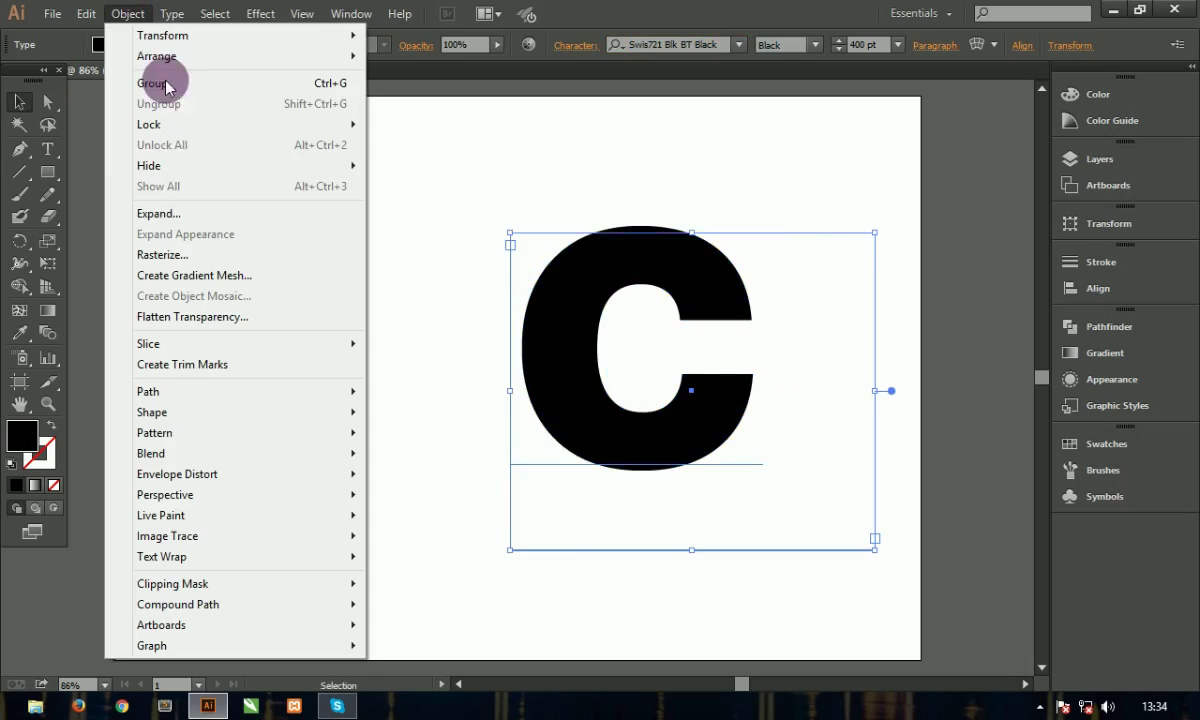
pyautogui.click(193, 213)
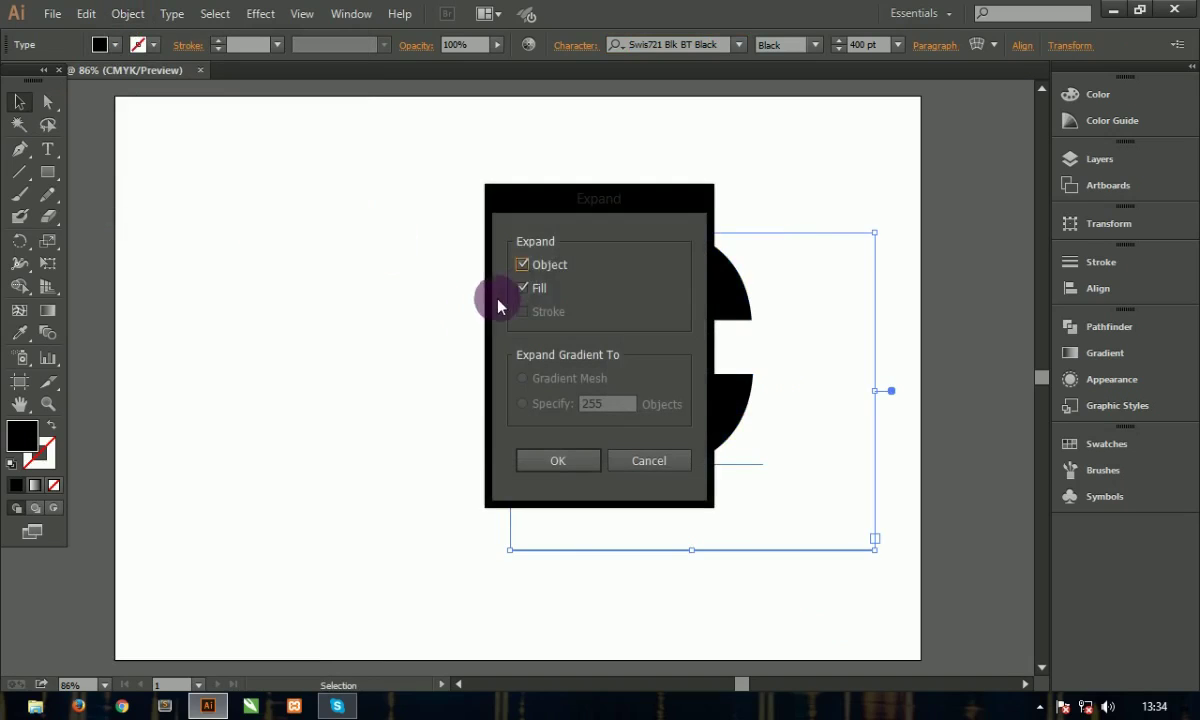
pyautogui.click(571, 458)
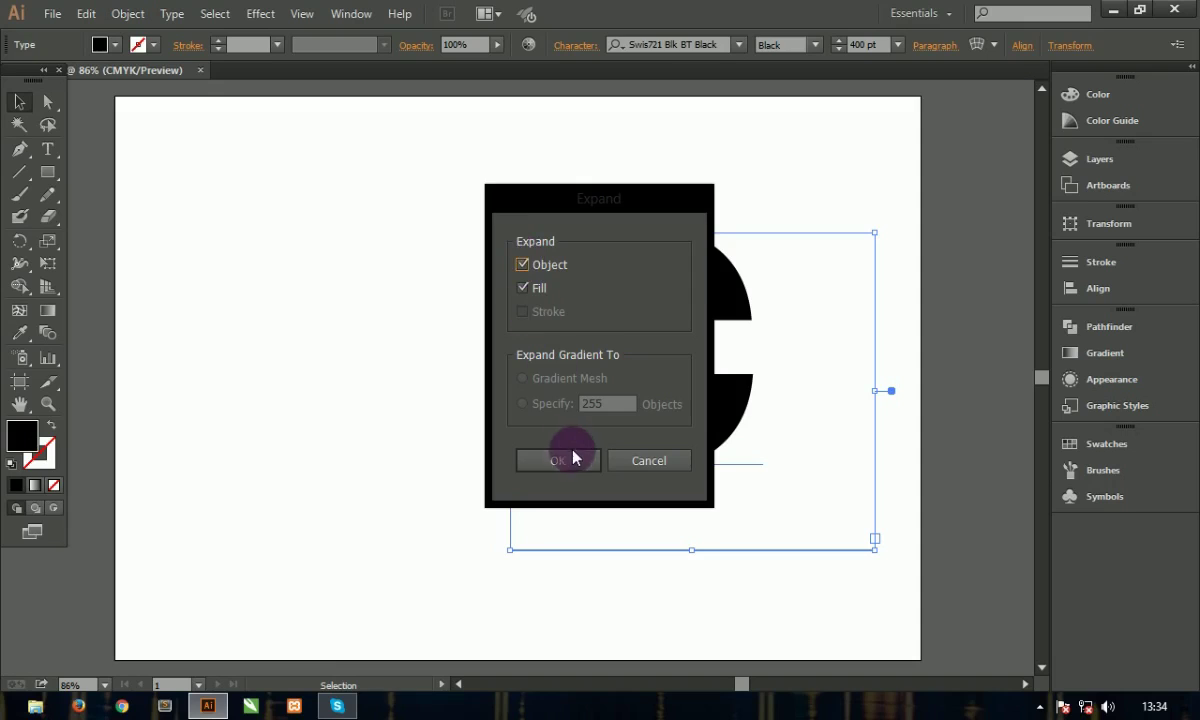
pyautogui.click(809, 361)
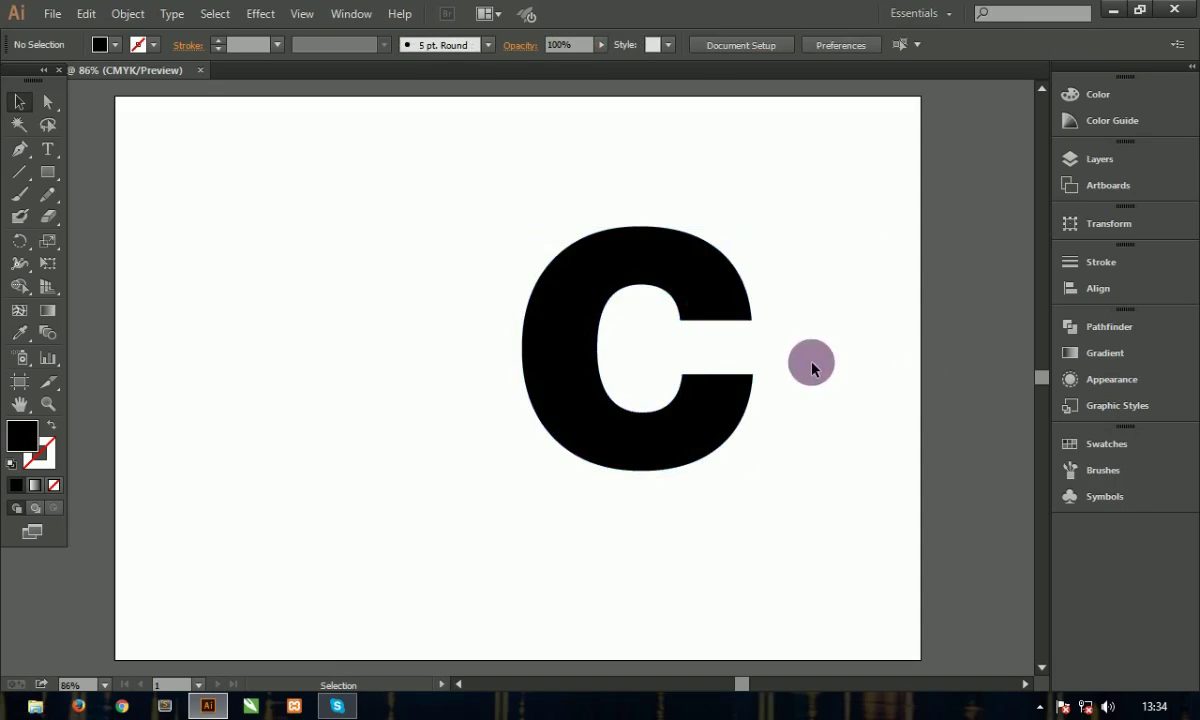
pyautogui.click(695, 289)
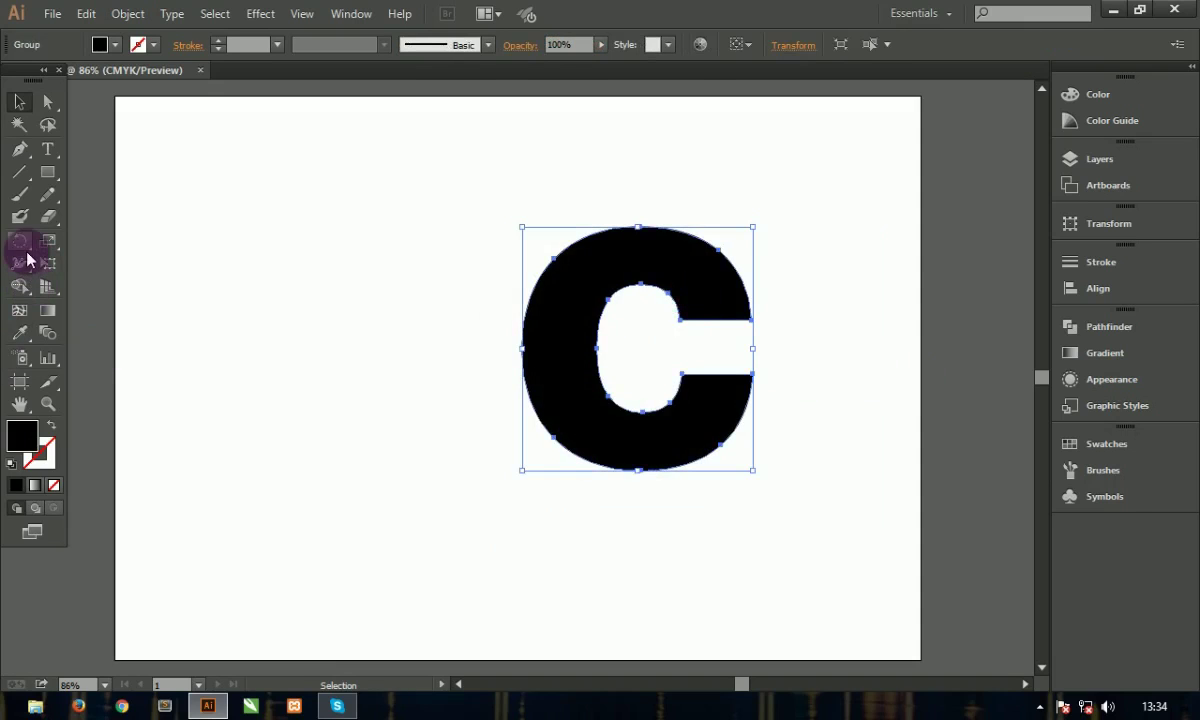
# Step: Try flipping the C around its left edge with the Rotate tool
pyautogui.click(20, 241)
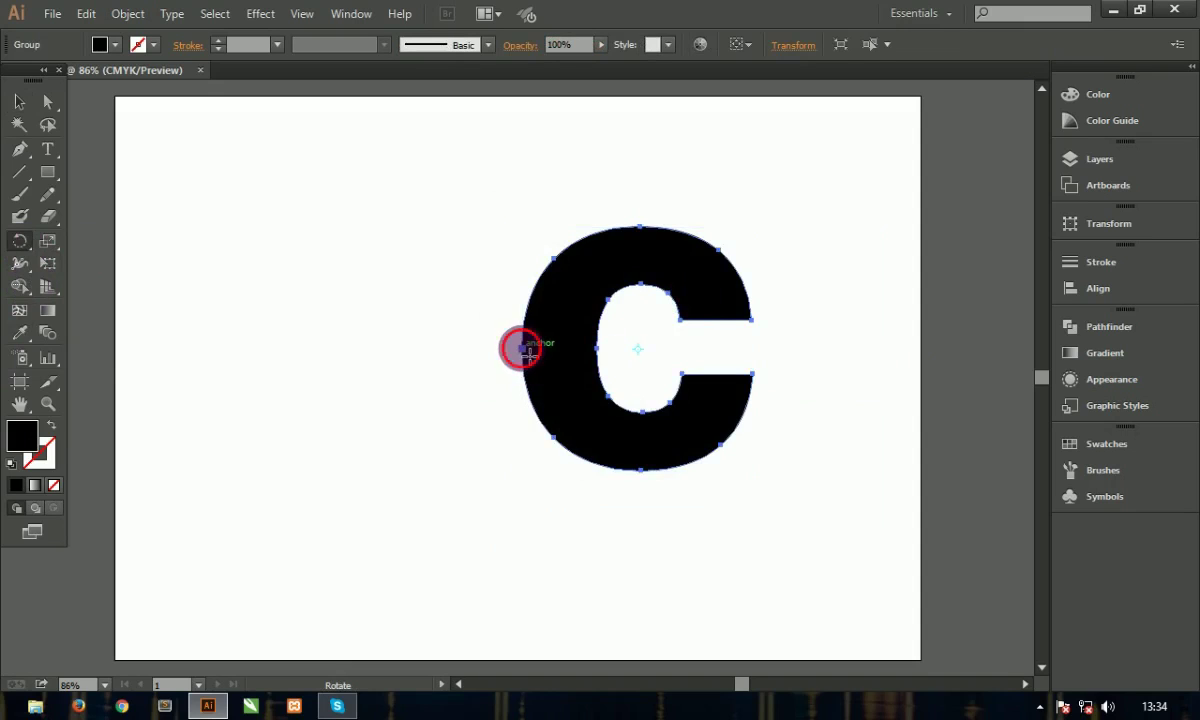
pyautogui.click(521, 349)
pyautogui.moveTo(752, 380); pyautogui.dragTo(397, 341)
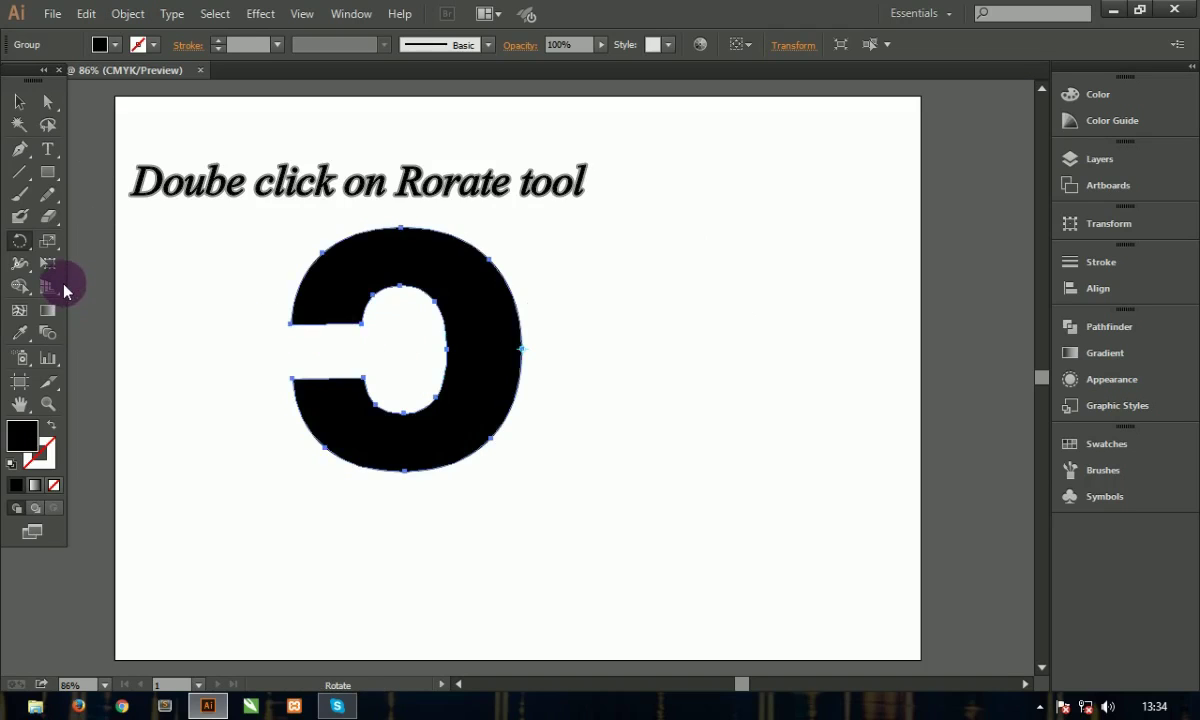
# Step: Make a 180° rotated copy of the C and nudge it left to overlap
pyautogui.doubleClick(19, 241)
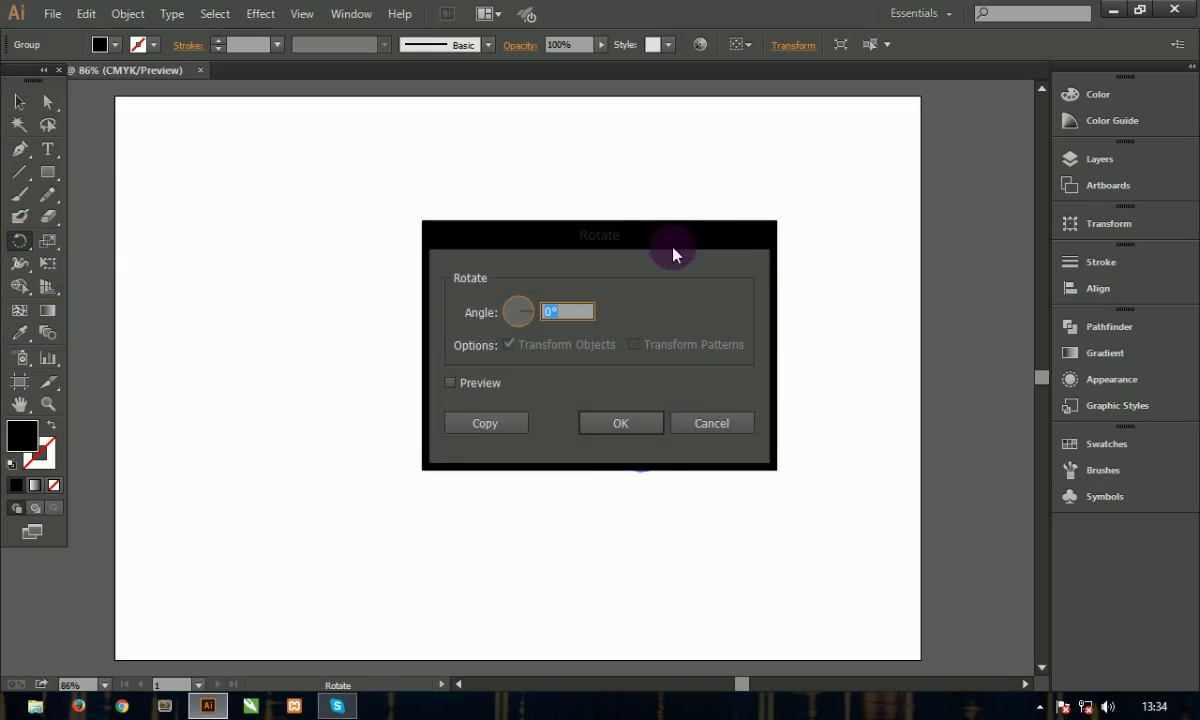
pyautogui.moveTo(672, 250); pyautogui.dragTo(349, 156)
pyautogui.write('180')
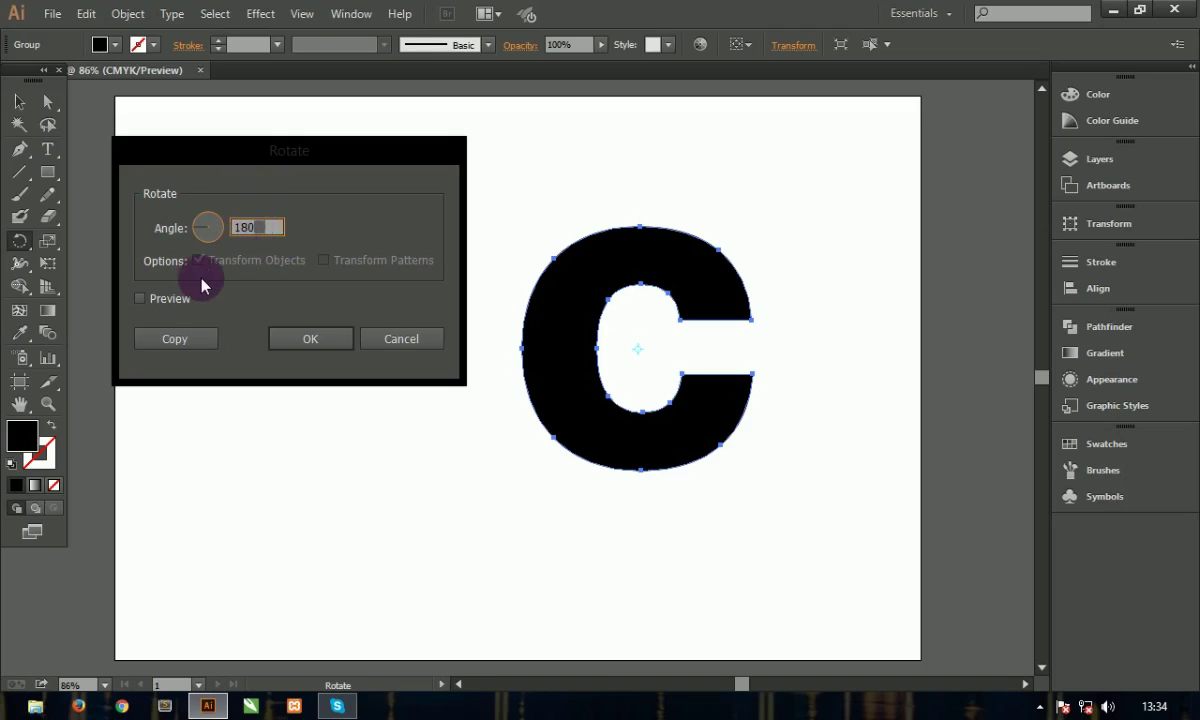
pyautogui.click(146, 293)
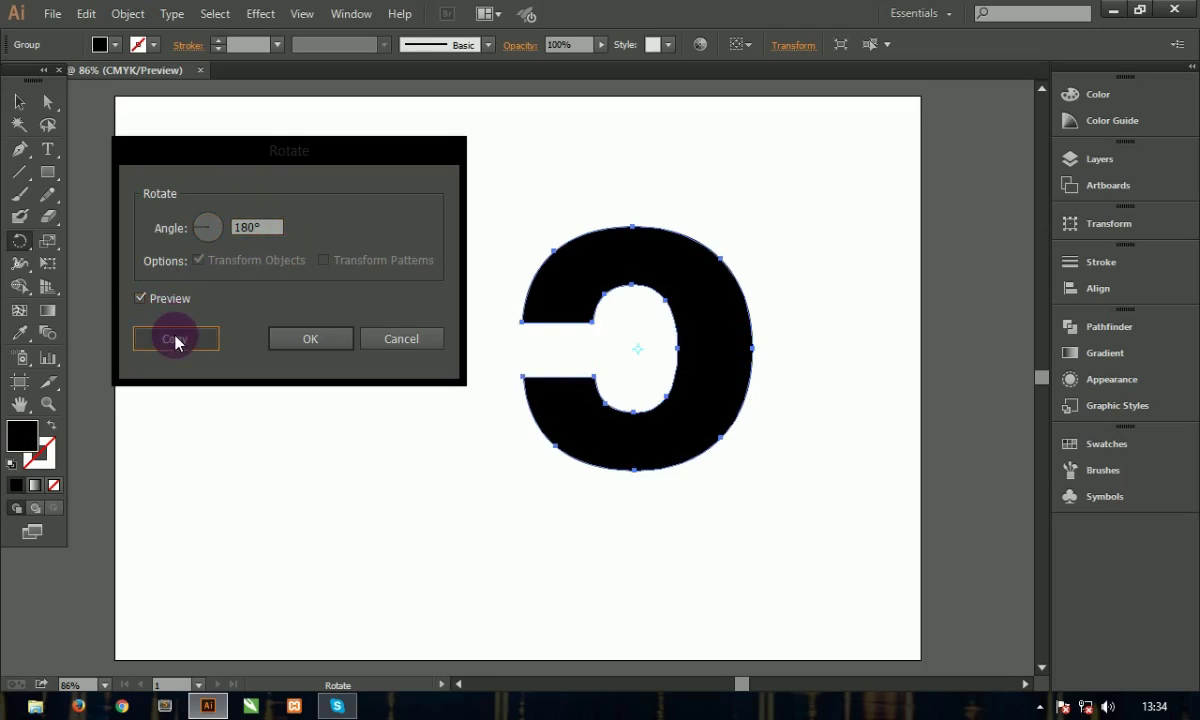
pyautogui.click(175, 340)
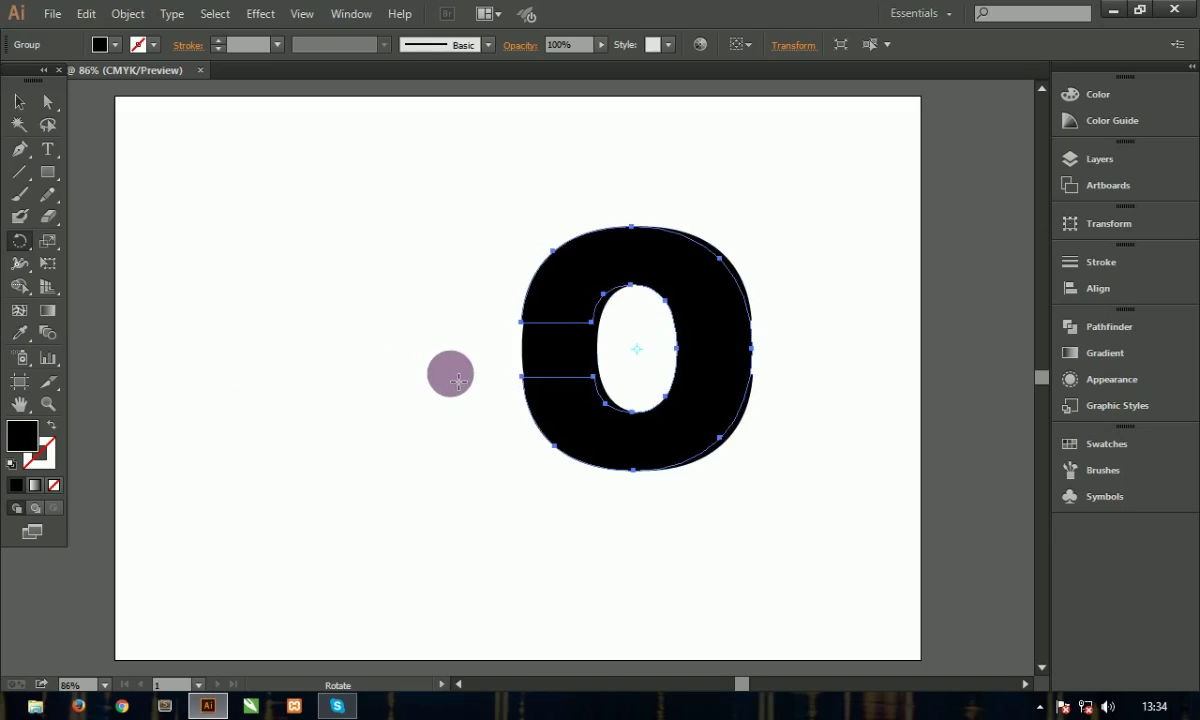
pyautogui.press('Left')
pyautogui.press('Left')
pyautogui.press('Left')
pyautogui.press('Left')
pyautogui.press('Left')
pyautogui.press('Left')
pyautogui.press('Left')
pyautogui.press('Left')
pyautogui.press('Left')
pyautogui.press('Left')
pyautogui.press('Left')
pyautogui.press('Left')
pyautogui.press('Left')
pyautogui.press('Left')
pyautogui.press('Left')
pyautogui.press('Left')
pyautogui.press('Left')
pyautogui.press('Left')
pyautogui.press('Left')
pyautogui.press('Left')
pyautogui.press('Left')
pyautogui.press('Left')
pyautogui.press('Left')
pyautogui.press('Left')
pyautogui.press('Left')
pyautogui.press('Left')
pyautogui.press('Left')
pyautogui.press('Left')
pyautogui.press('Left')
pyautogui.press('Left')
pyautogui.press('Left')
pyautogui.press('Left')
pyautogui.press('Left')
pyautogui.press('Left')
pyautogui.press('Left')
pyautogui.press('Left')
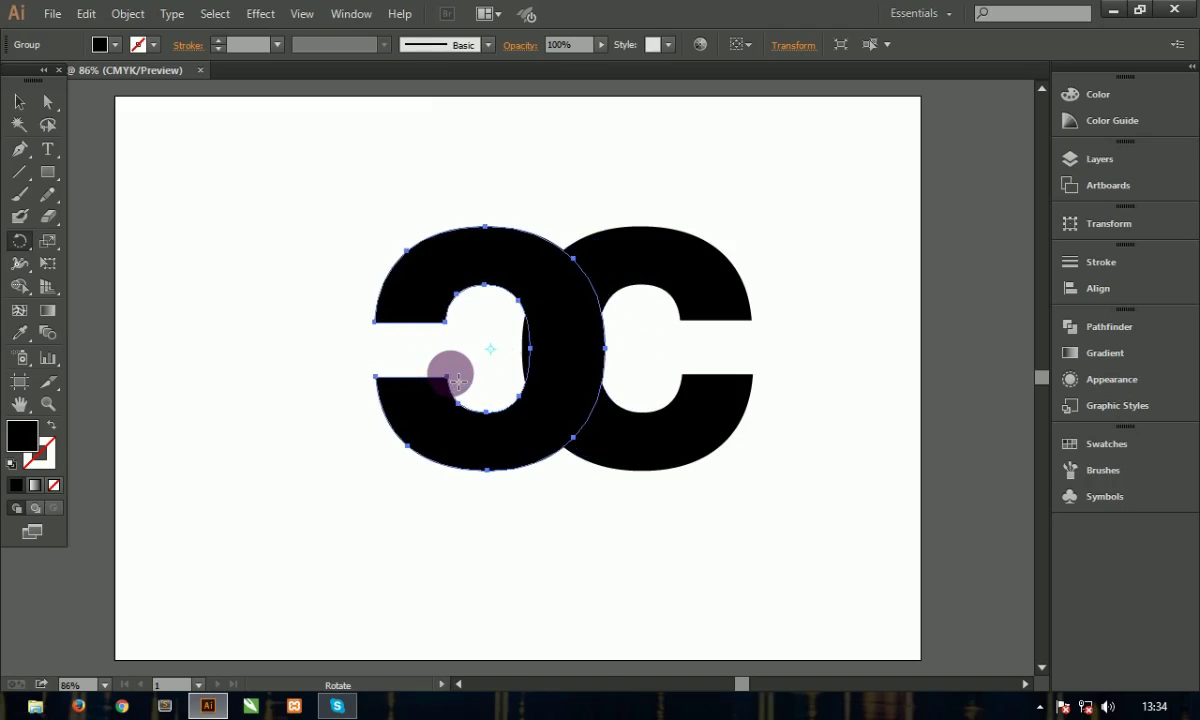
pyautogui.press('Left')
pyautogui.press('Left')
pyautogui.press('Left')
pyautogui.press('Left')
pyautogui.press('Left')
pyautogui.press('Left')
pyautogui.press('Left')
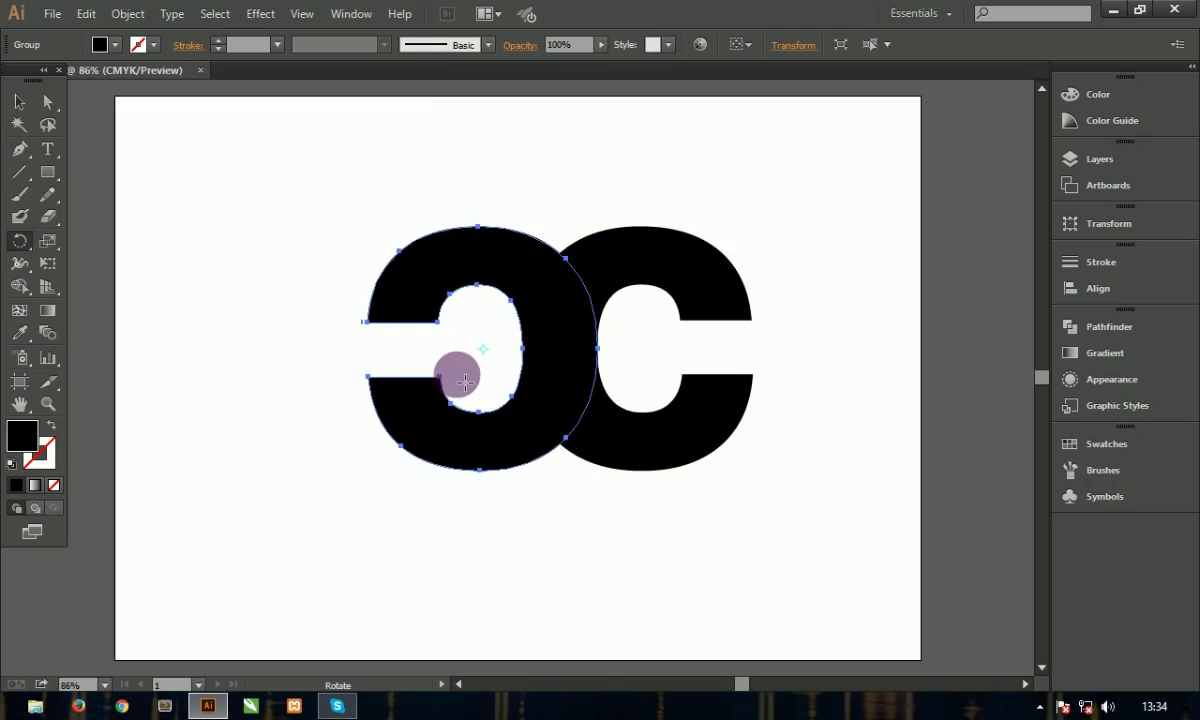
pyautogui.click(19, 101)
pyautogui.click(277, 185)
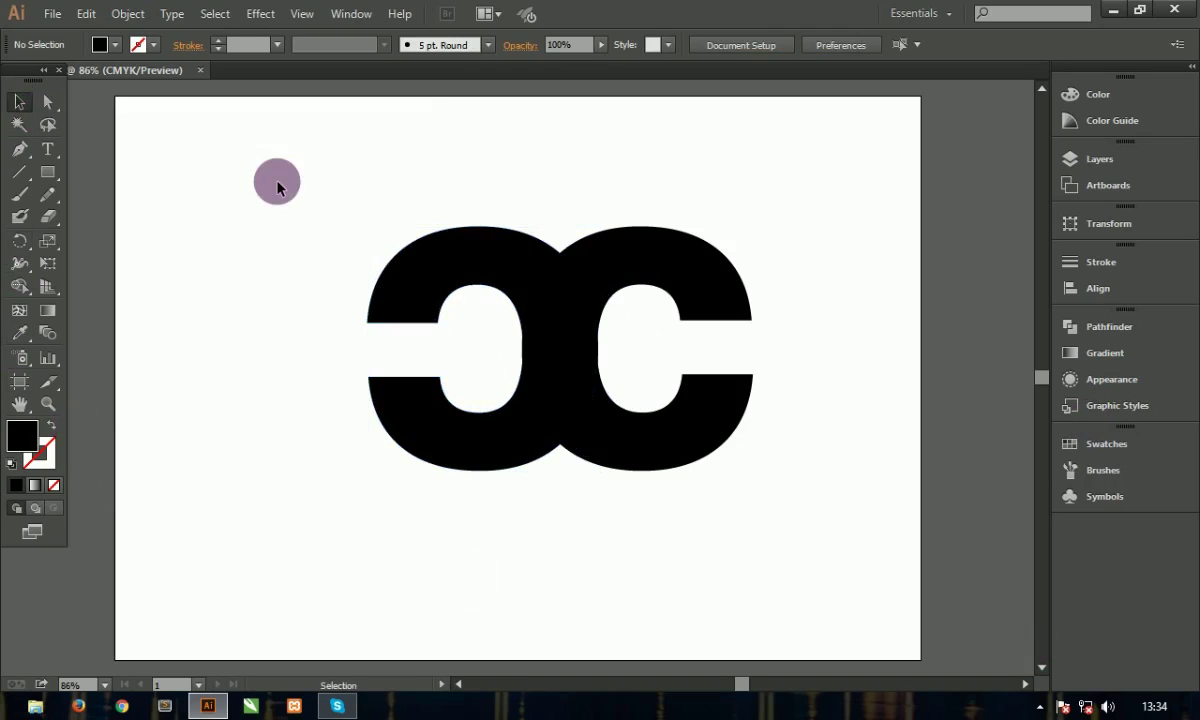
# Step: Draw an ellipse over the left C with no fill and a black stroke
pyautogui.click(570, 313)
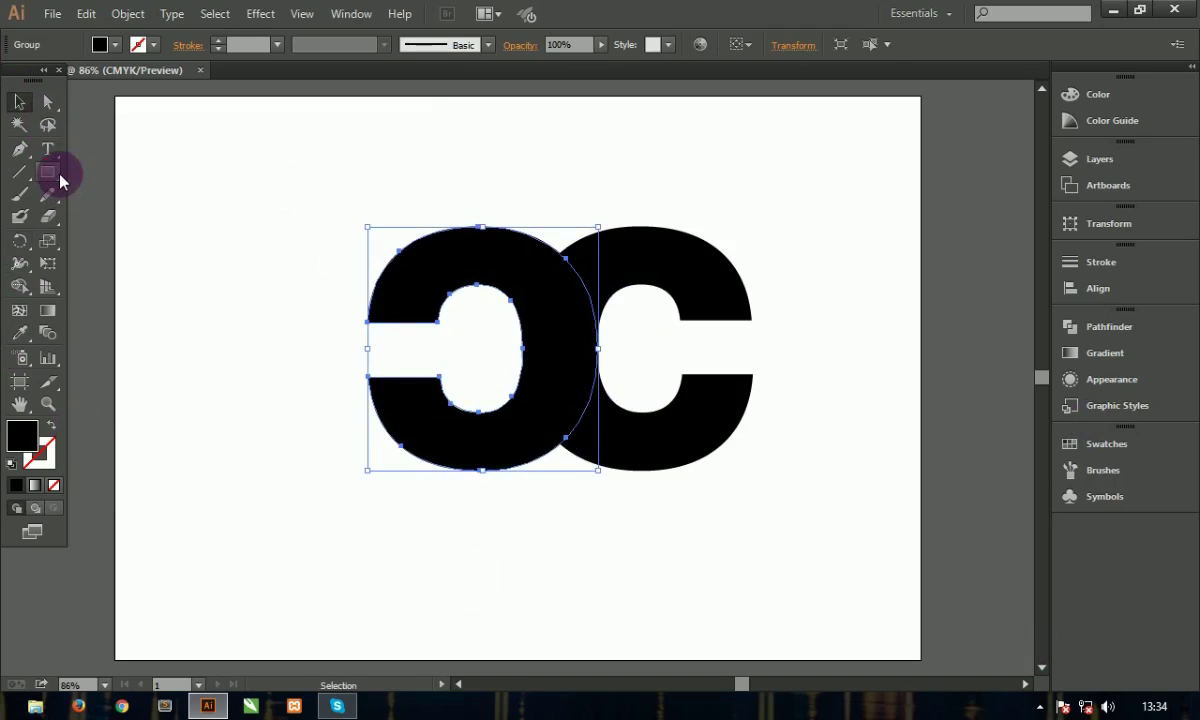
pyautogui.moveTo(58, 176); pyautogui.dragTo(115, 216)
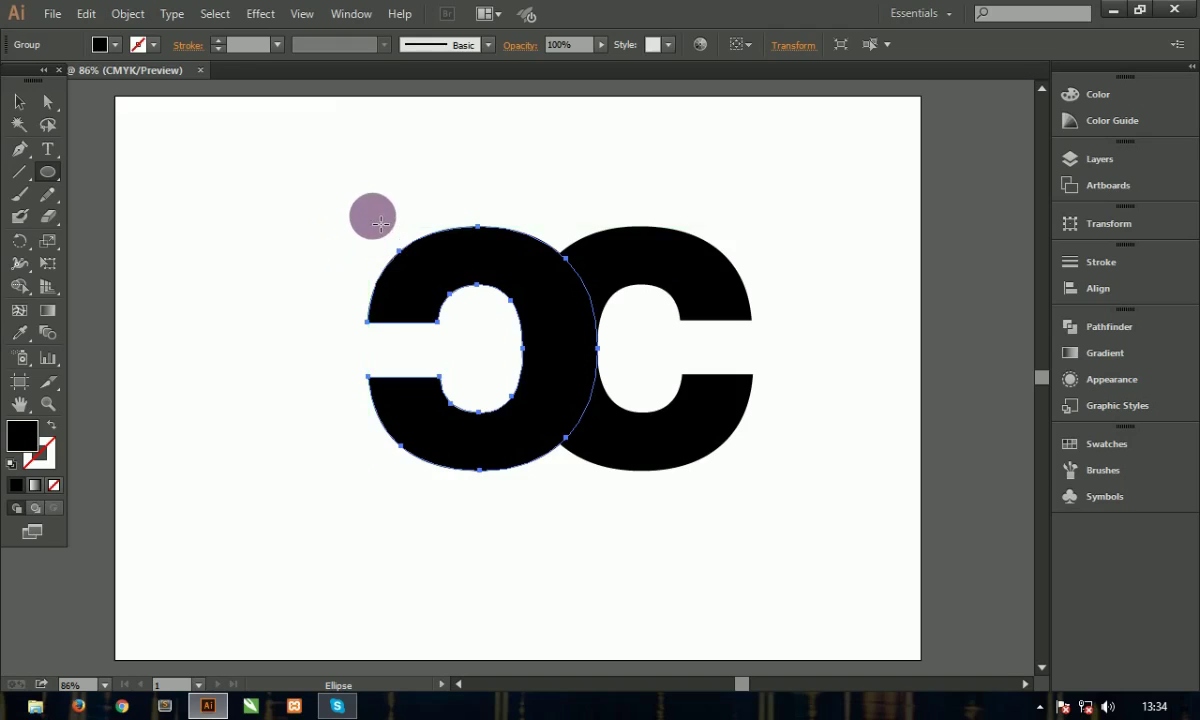
pyautogui.moveTo(356, 211); pyautogui.dragTo(588, 513)
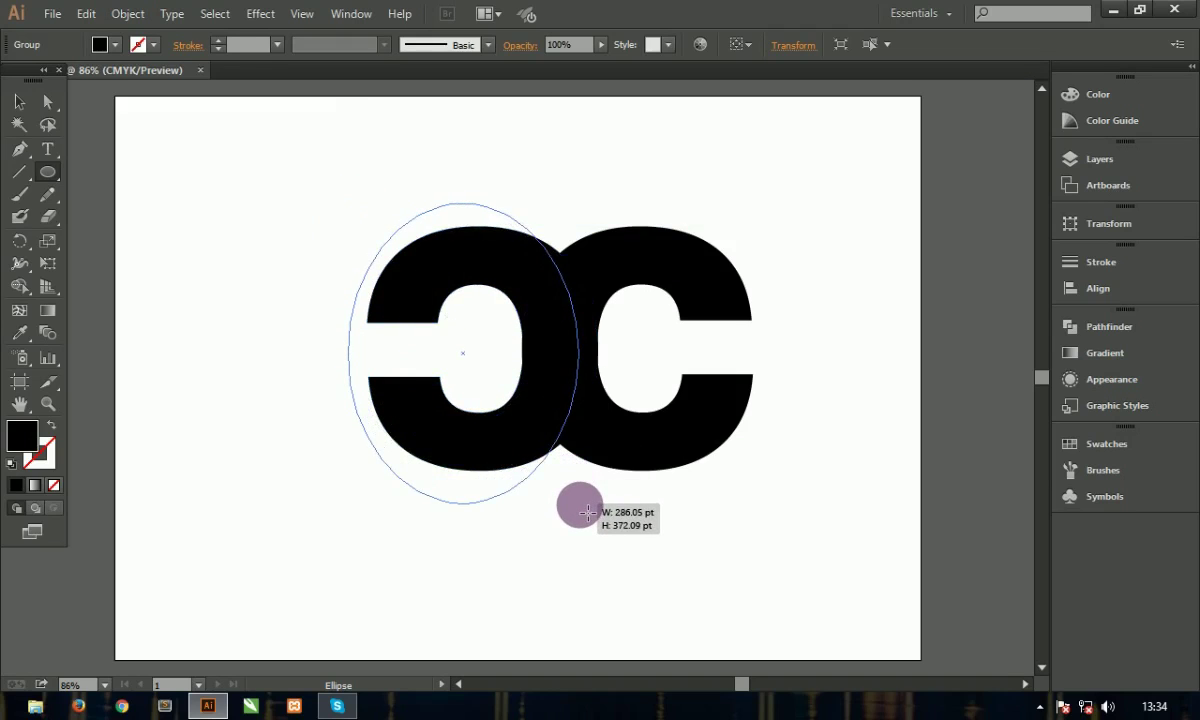
pyautogui.moveTo(588, 513); pyautogui.dragTo(588, 513)
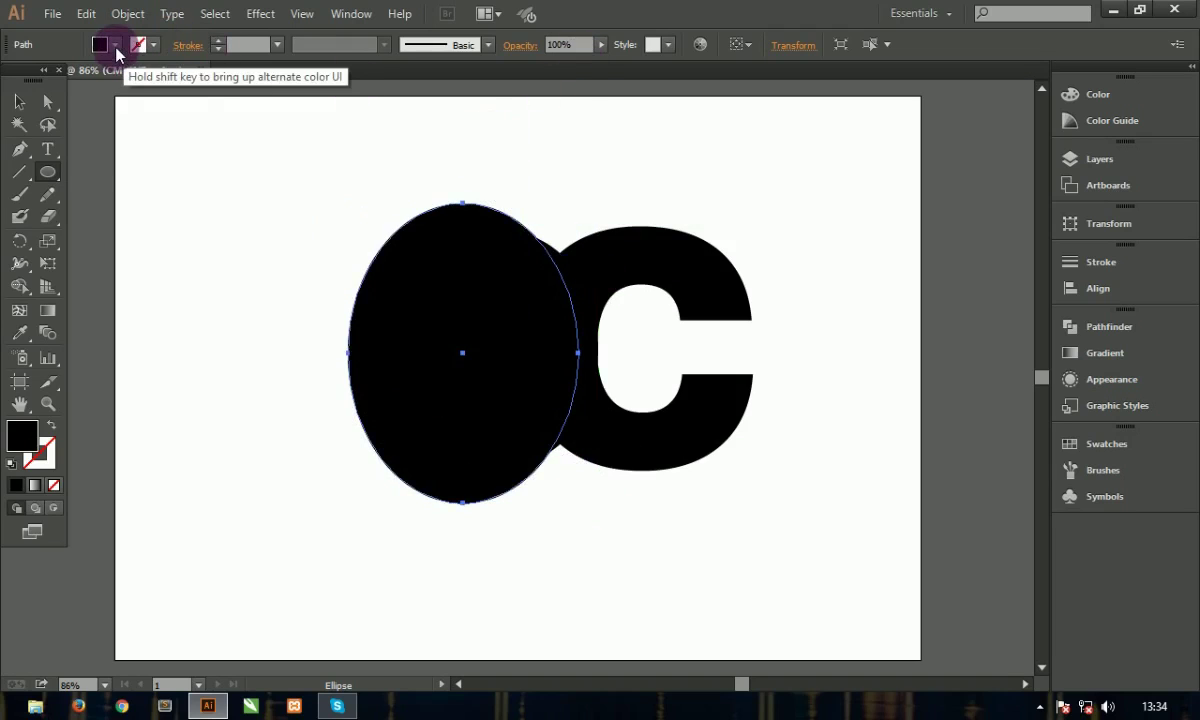
pyautogui.click(102, 44)
pyautogui.click(17, 78)
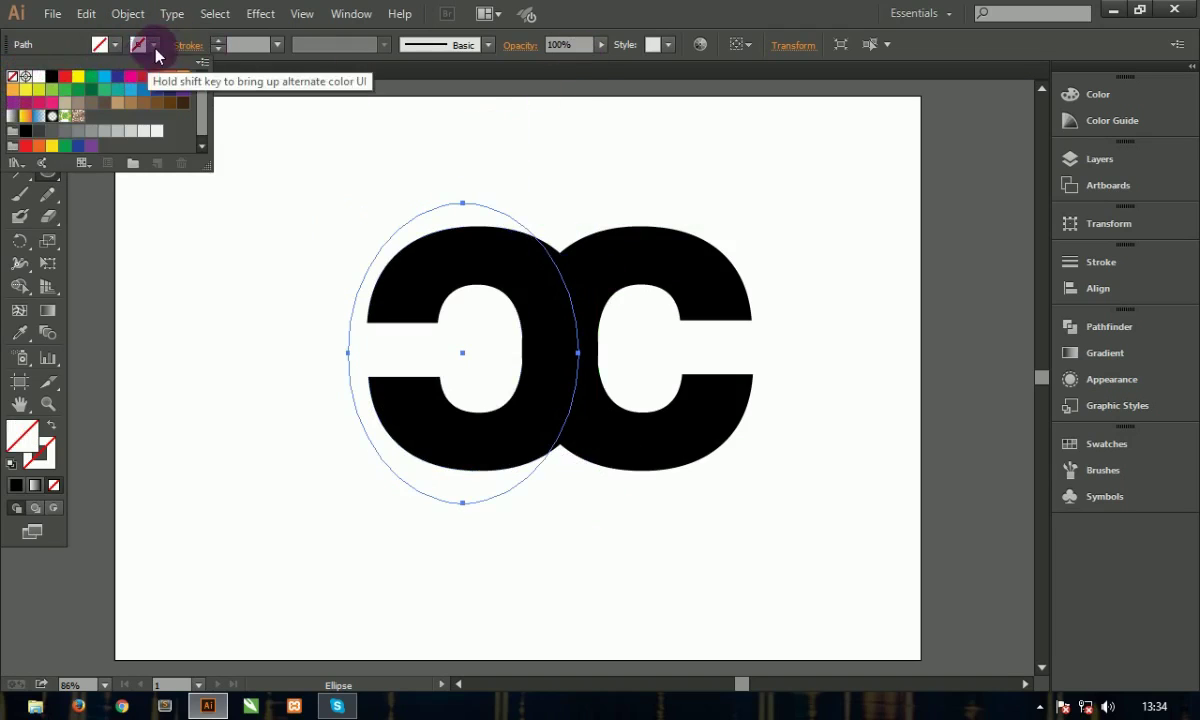
pyautogui.click(153, 45)
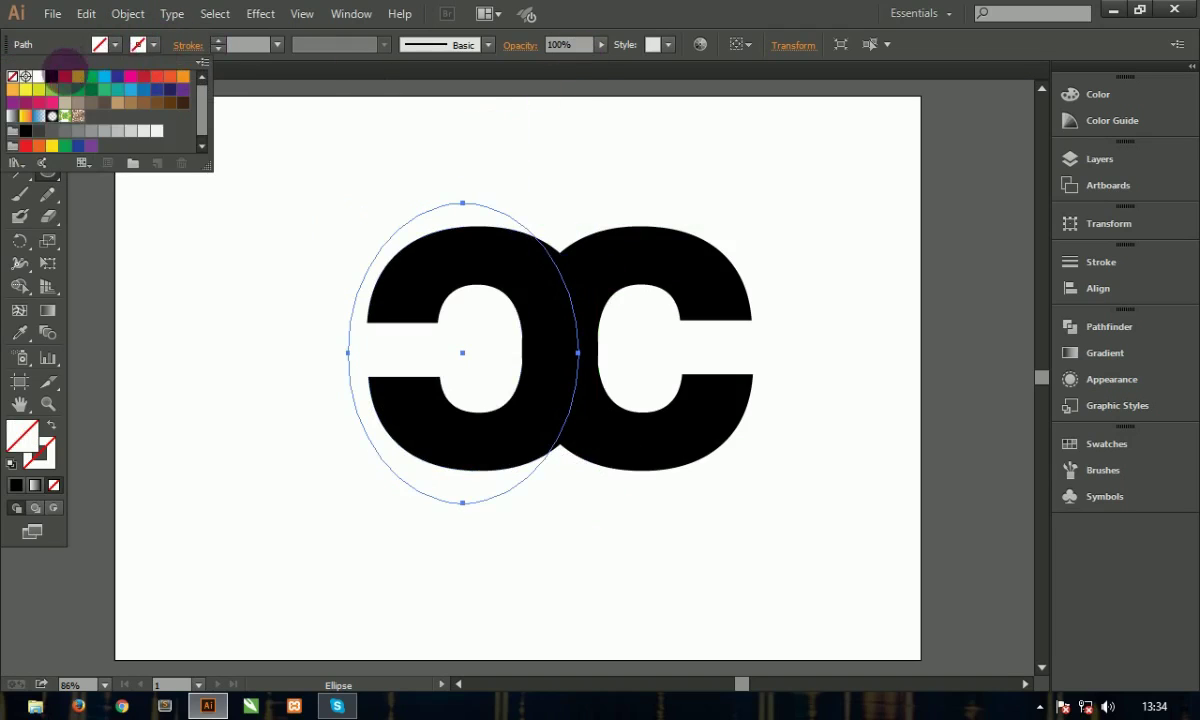
pyautogui.click(52, 78)
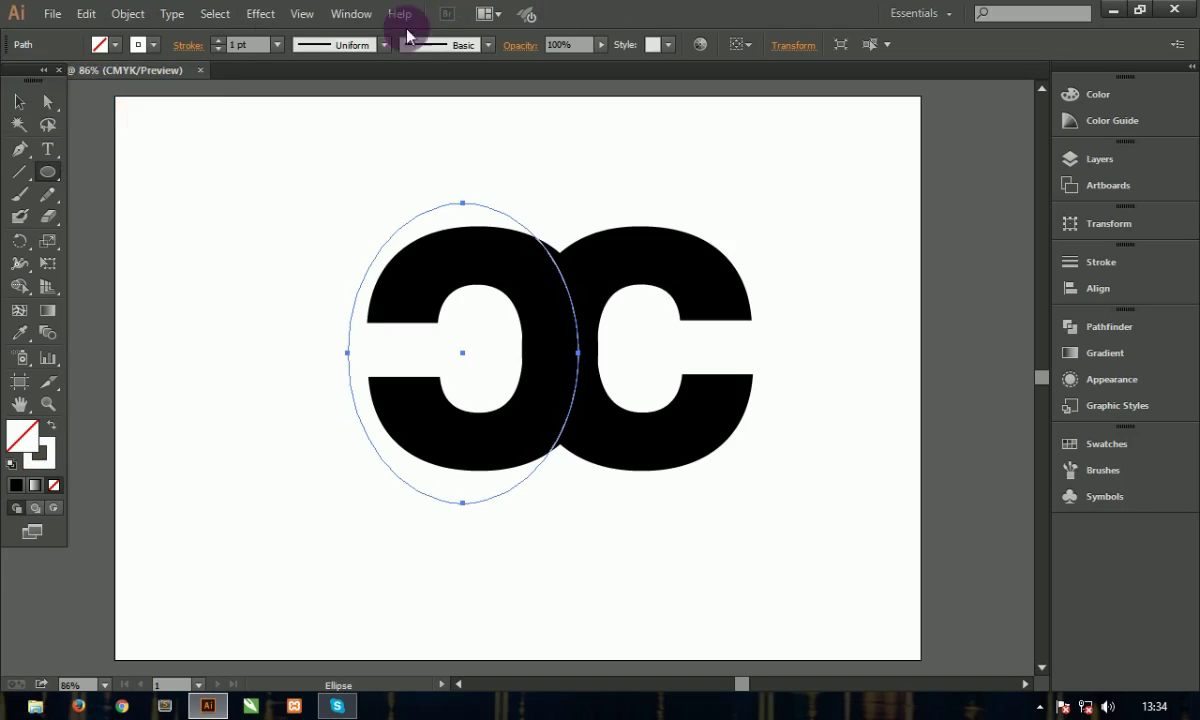
# Step: Select the ellipse with the left C and apply Pathfinder Divide
pyautogui.click(19, 101)
pyautogui.keyDown('shift'); pyautogui.click(577, 286); pyautogui.keyUp('shift')
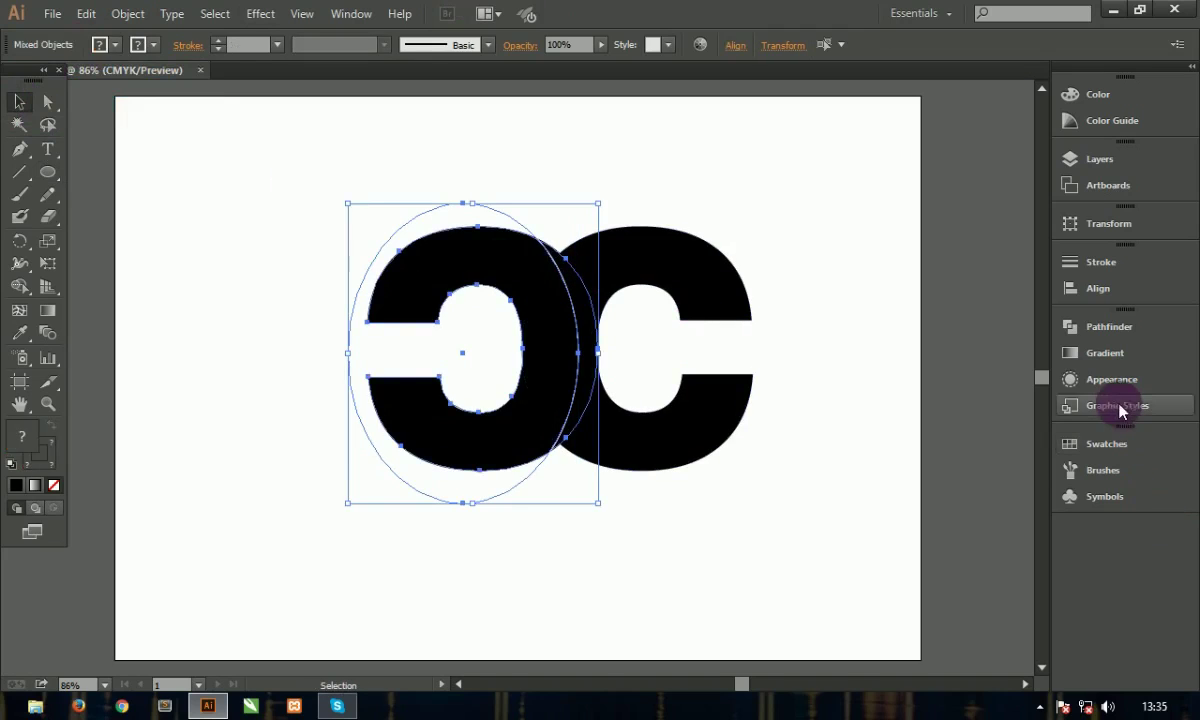
pyautogui.click(1105, 334)
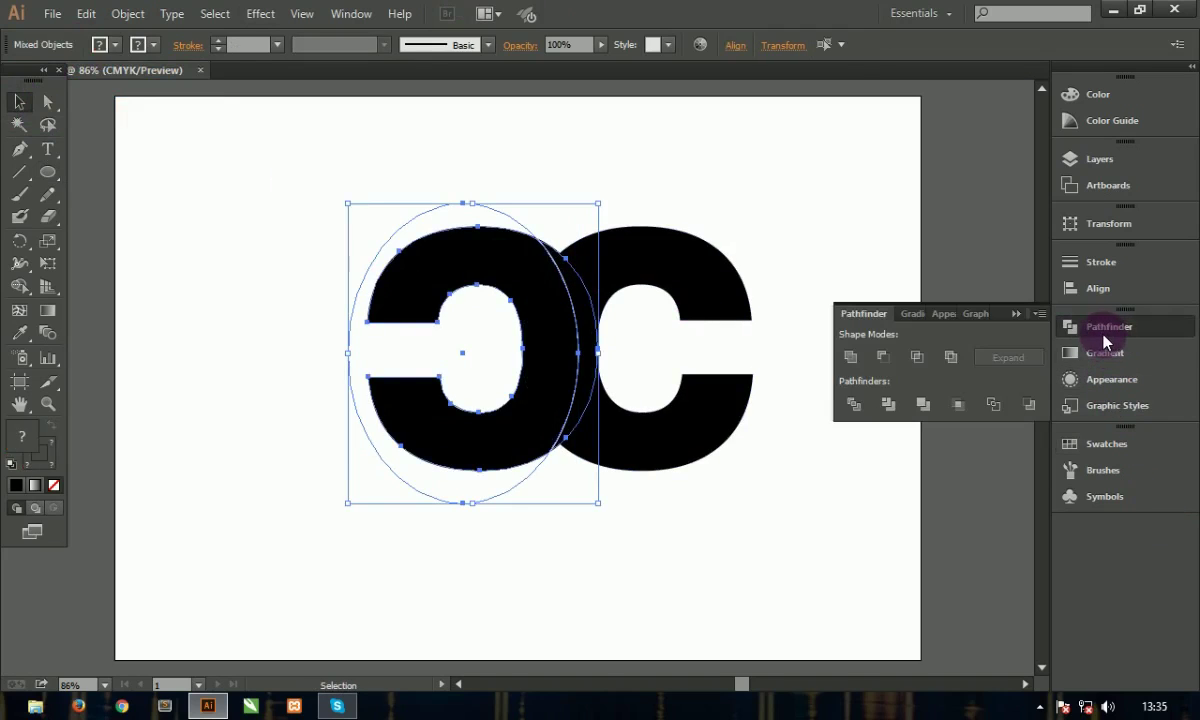
pyautogui.click(849, 409)
pyautogui.click(760, 251)
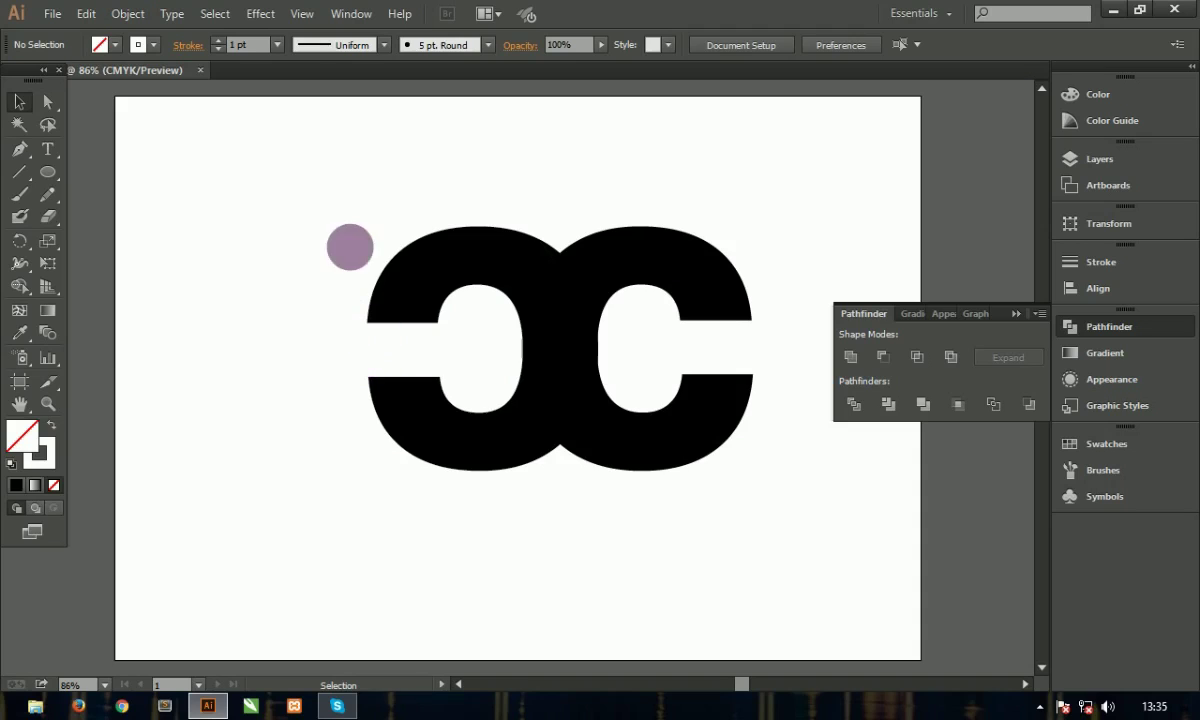
# Step: Ungroup the divided pieces and delete the leftover ellipse piece
pyautogui.click(356, 310)
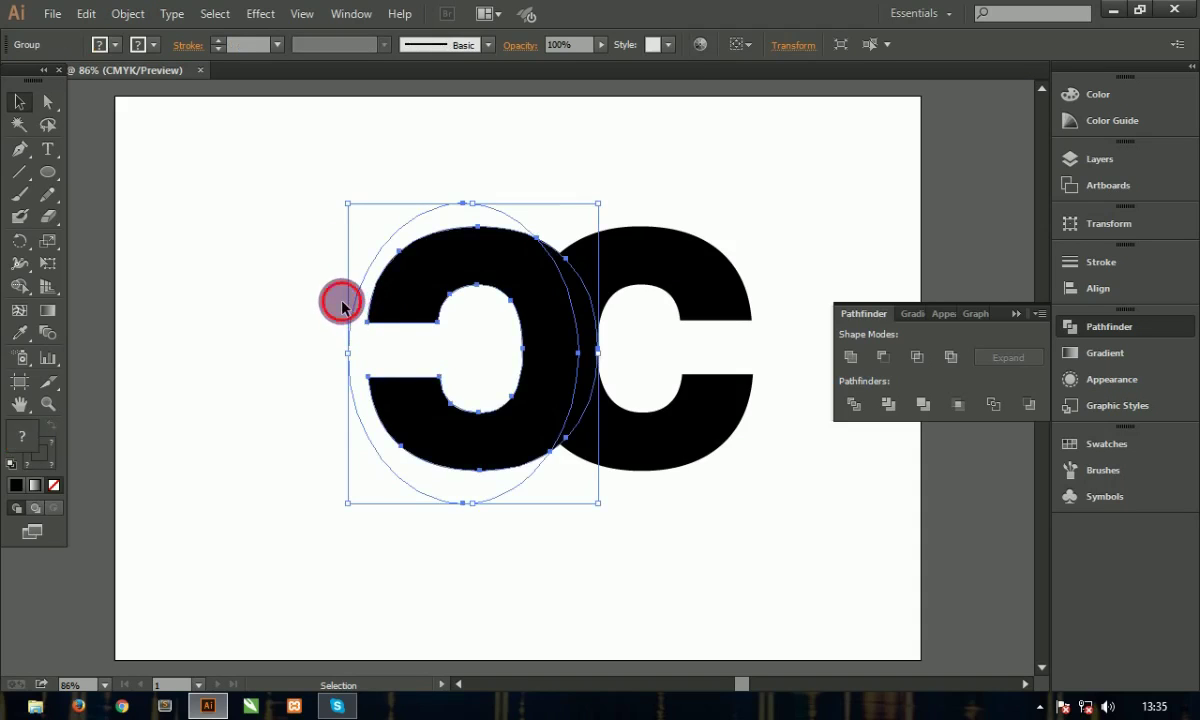
pyautogui.moveTo(330, 297); pyautogui.dragTo(397, 365)
pyautogui.rightClick(399, 335)
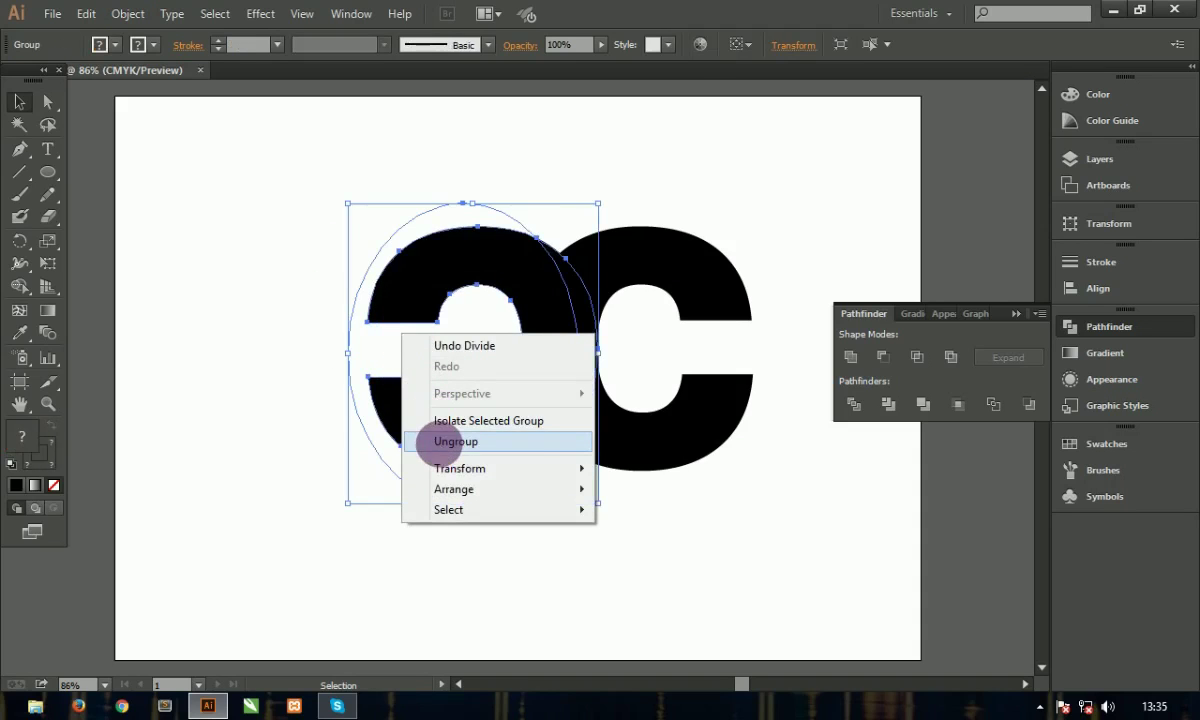
pyautogui.click(436, 441)
pyautogui.click(415, 535)
pyautogui.click(372, 423)
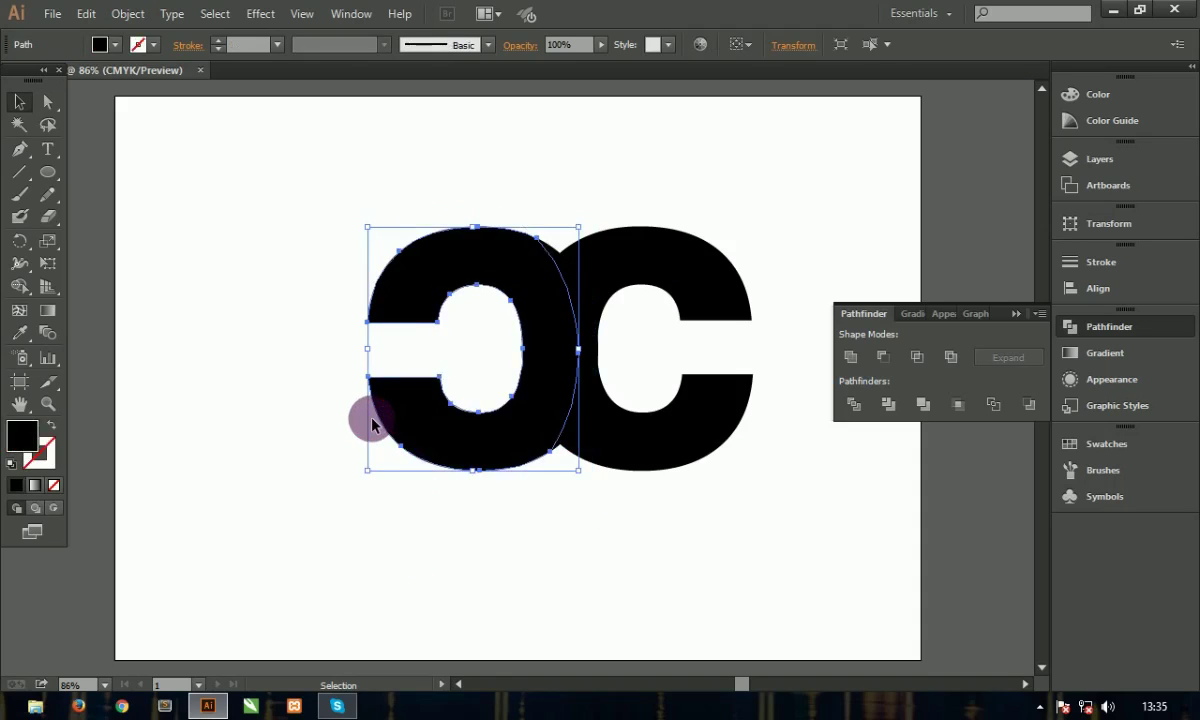
pyautogui.click(372, 423)
pyautogui.click(378, 367)
pyautogui.rightClick(377, 330)
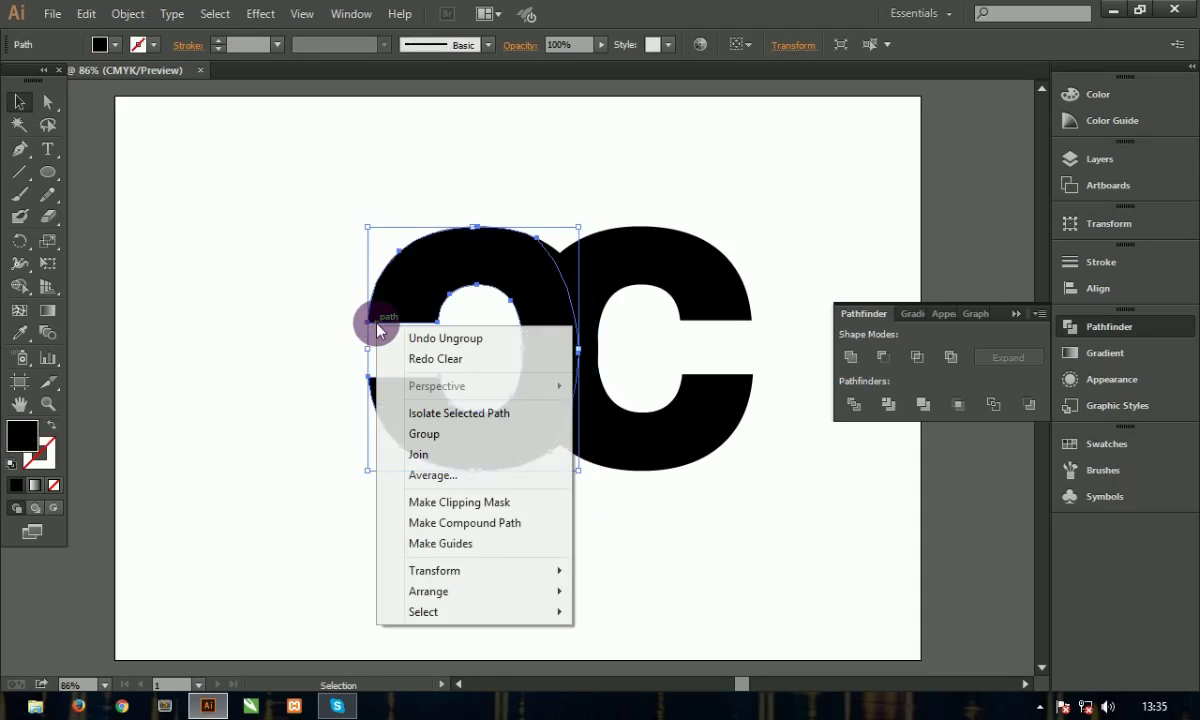
pyautogui.click(340, 352)
pyautogui.click(352, 357)
pyautogui.press('Delete')
# Step: Fill the crescent between the two Cs with CMYK Cyan
pyautogui.click(577, 305)
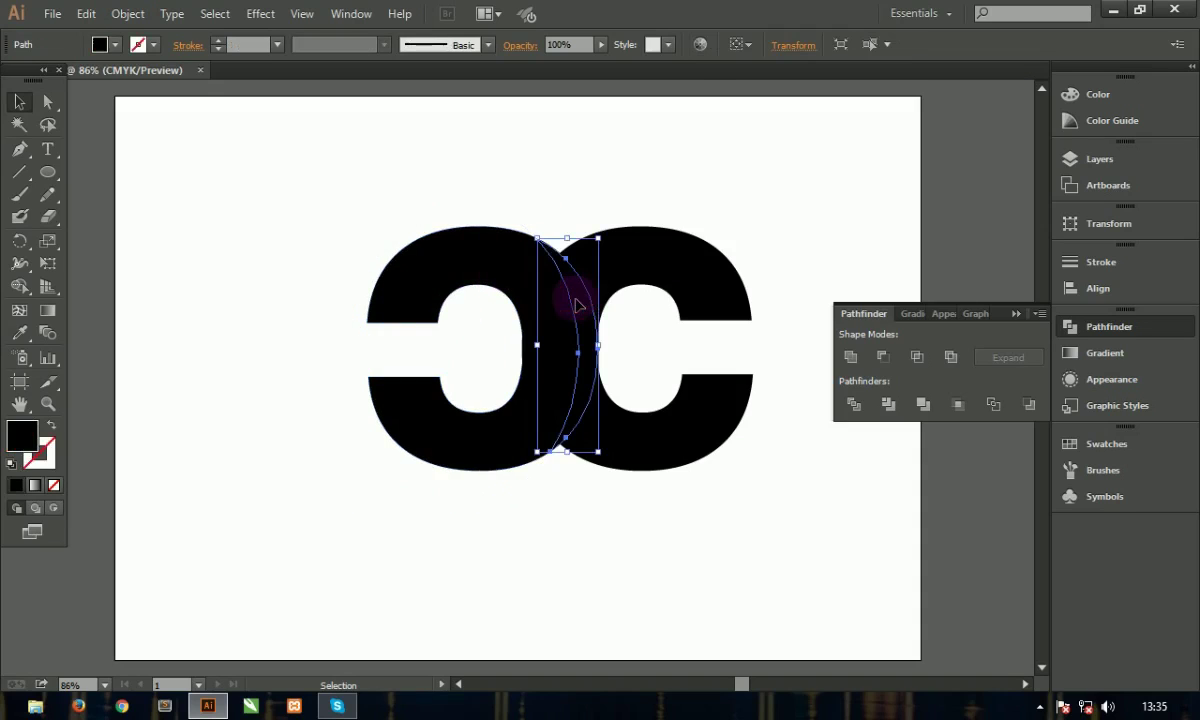
pyautogui.click(99, 44)
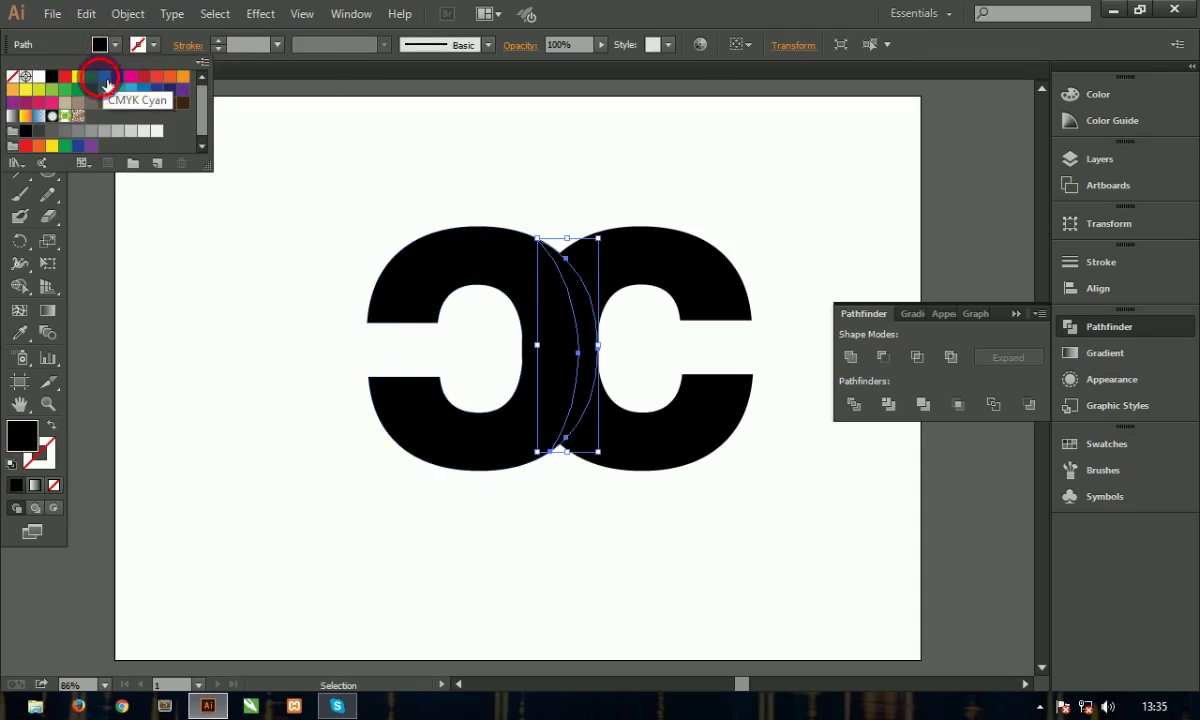
pyautogui.click(104, 86)
pyautogui.click(463, 265)
pyautogui.click(434, 190)
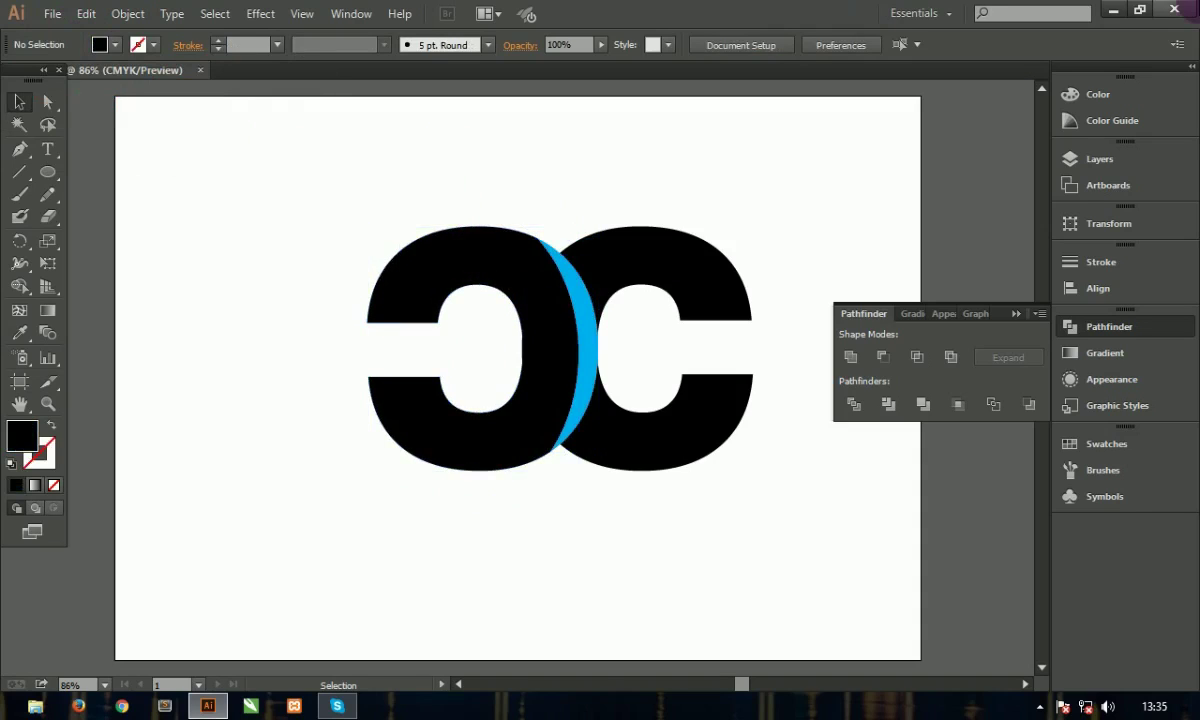
# Step: Draw a second ellipse over the left C with no fill and a white stroke
pyautogui.click(47, 171)
pyautogui.moveTo(333, 200); pyautogui.dragTo(567, 508)
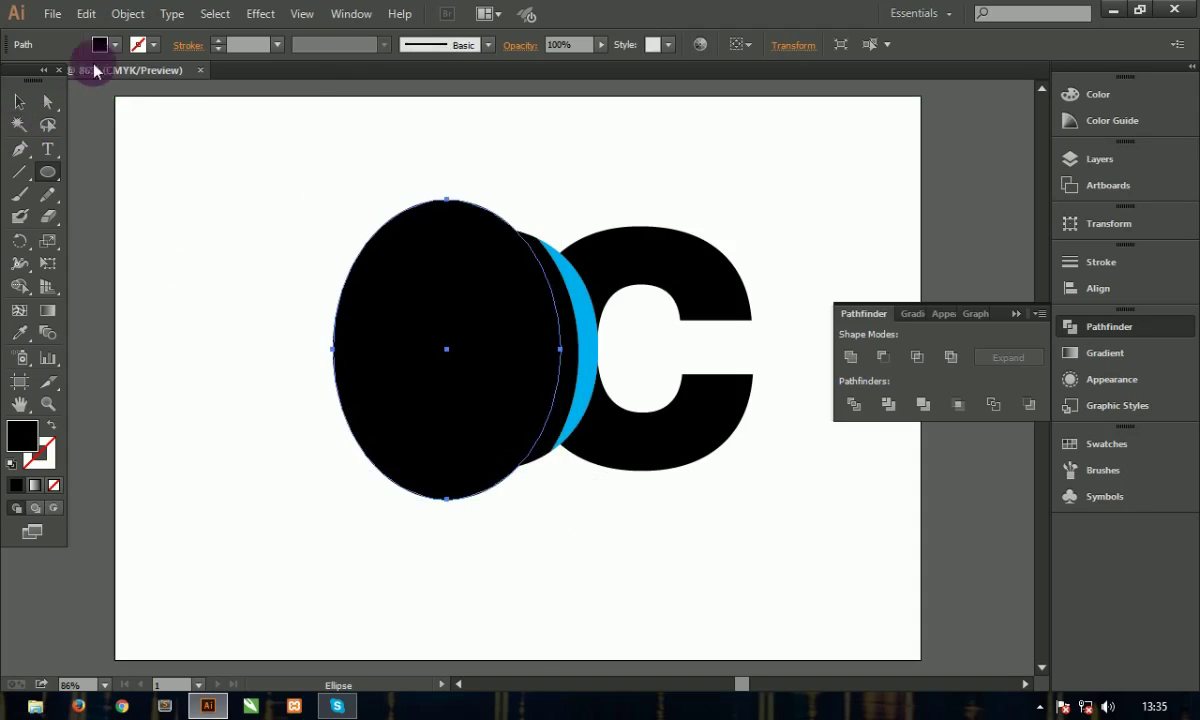
pyautogui.click(100, 44)
pyautogui.click(12, 76)
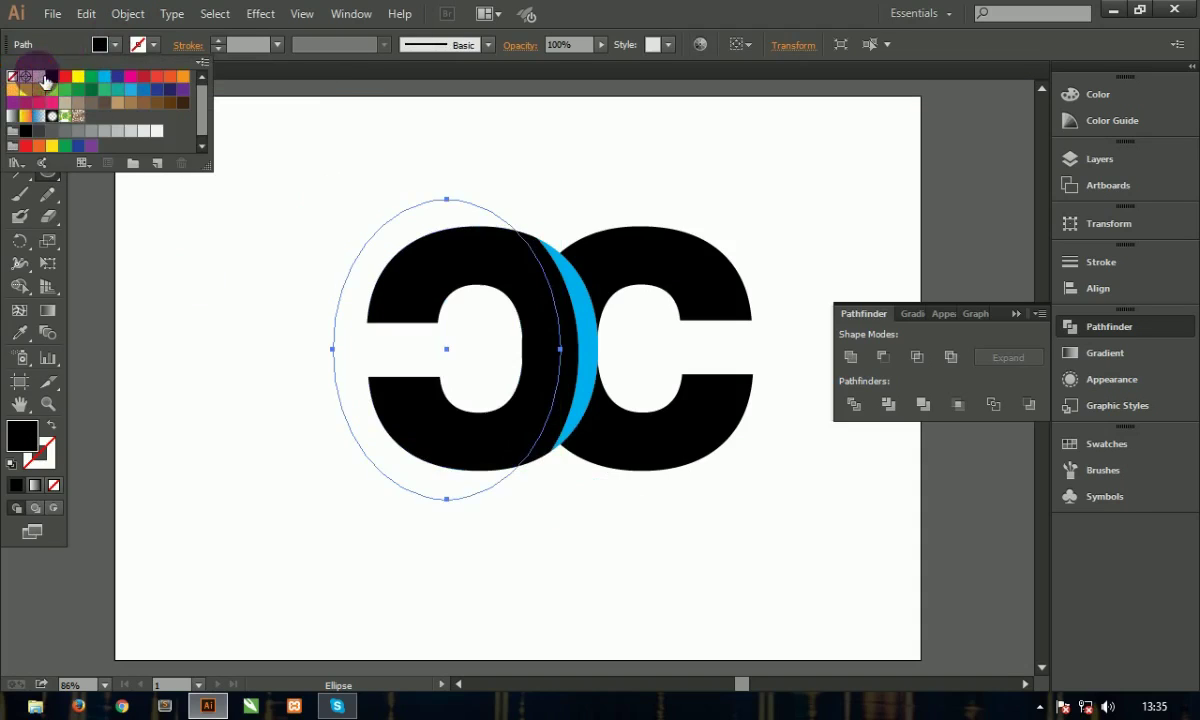
pyautogui.press('Escape')
pyautogui.click(134, 45)
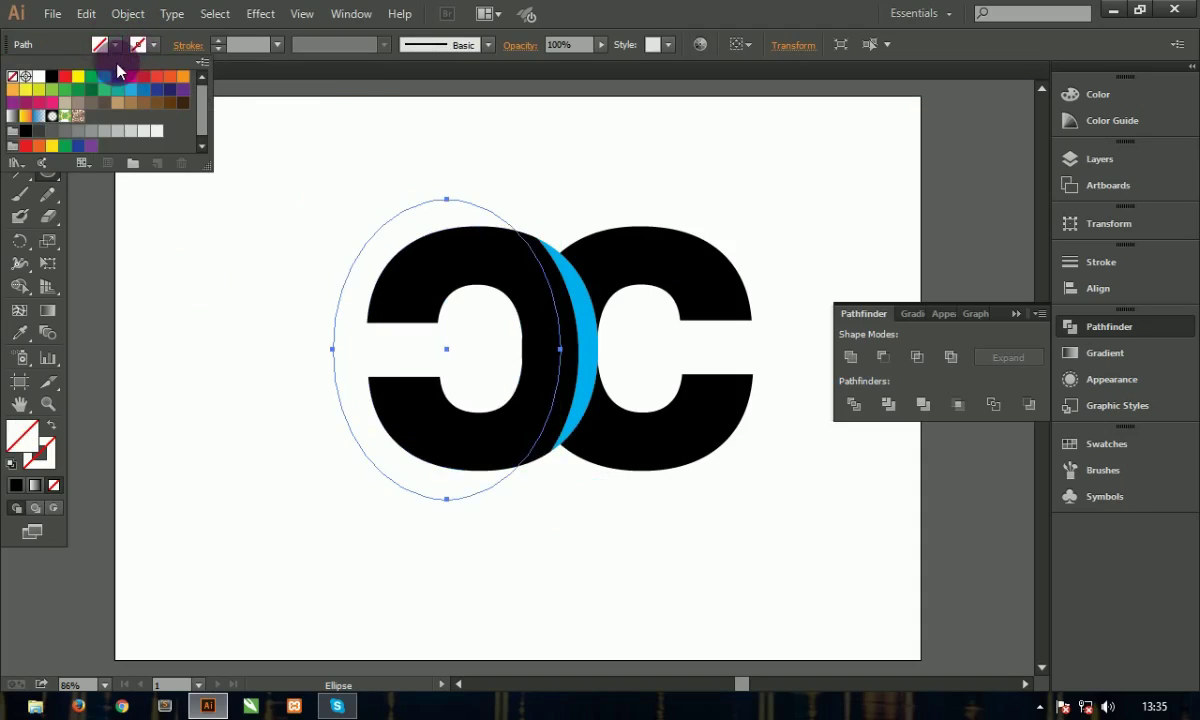
pyautogui.click(50, 85)
pyautogui.press('Escape')
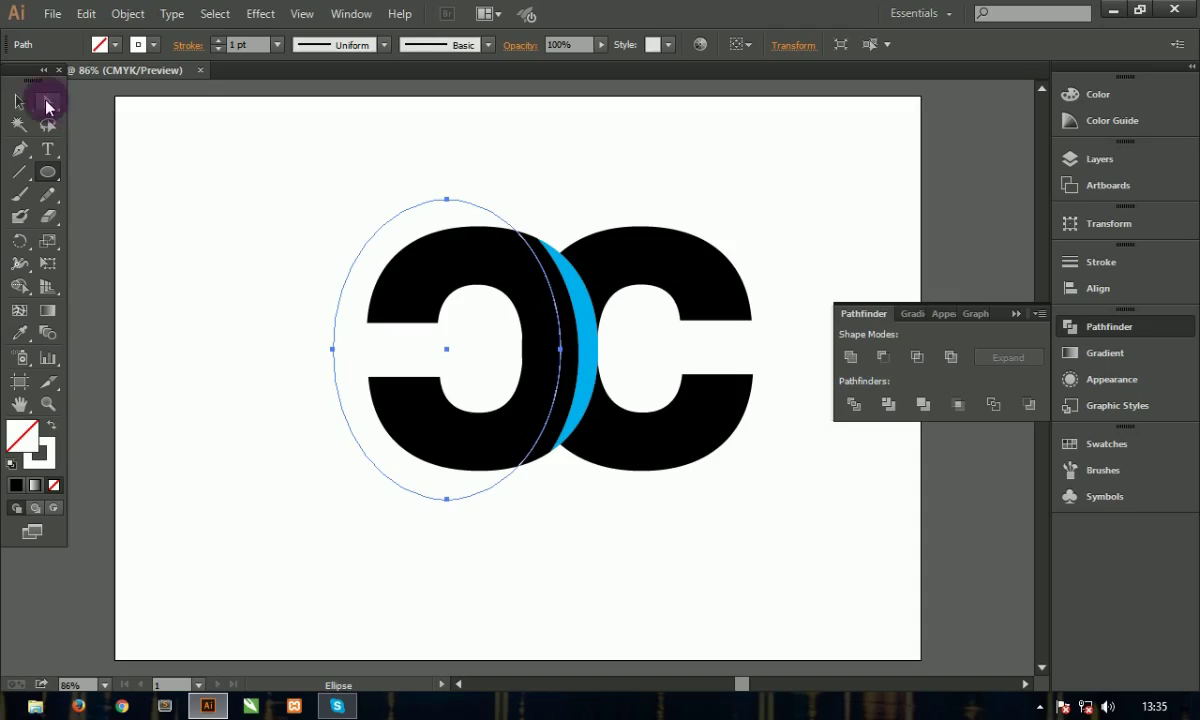
# Step: Divide the left C with the ellipse, ungroup the pieces and clear leftovers
pyautogui.click(19, 101)
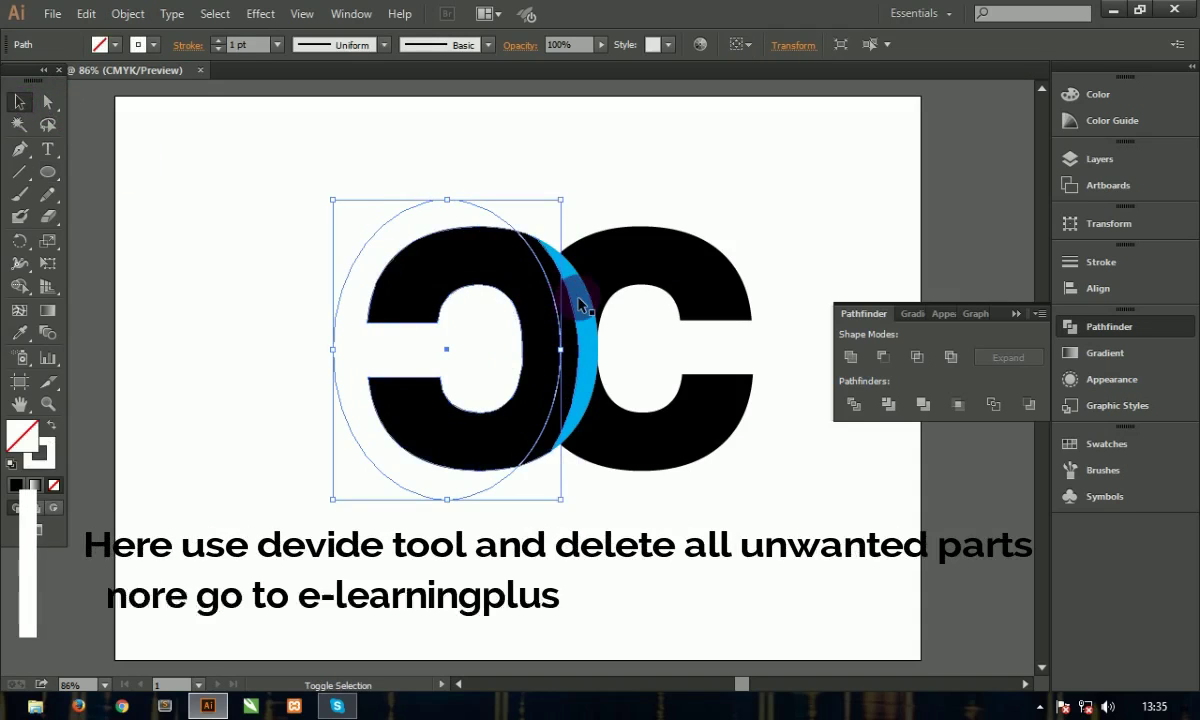
pyautogui.keyDown('shift'); pyautogui.click(575, 335); pyautogui.keyUp('shift')
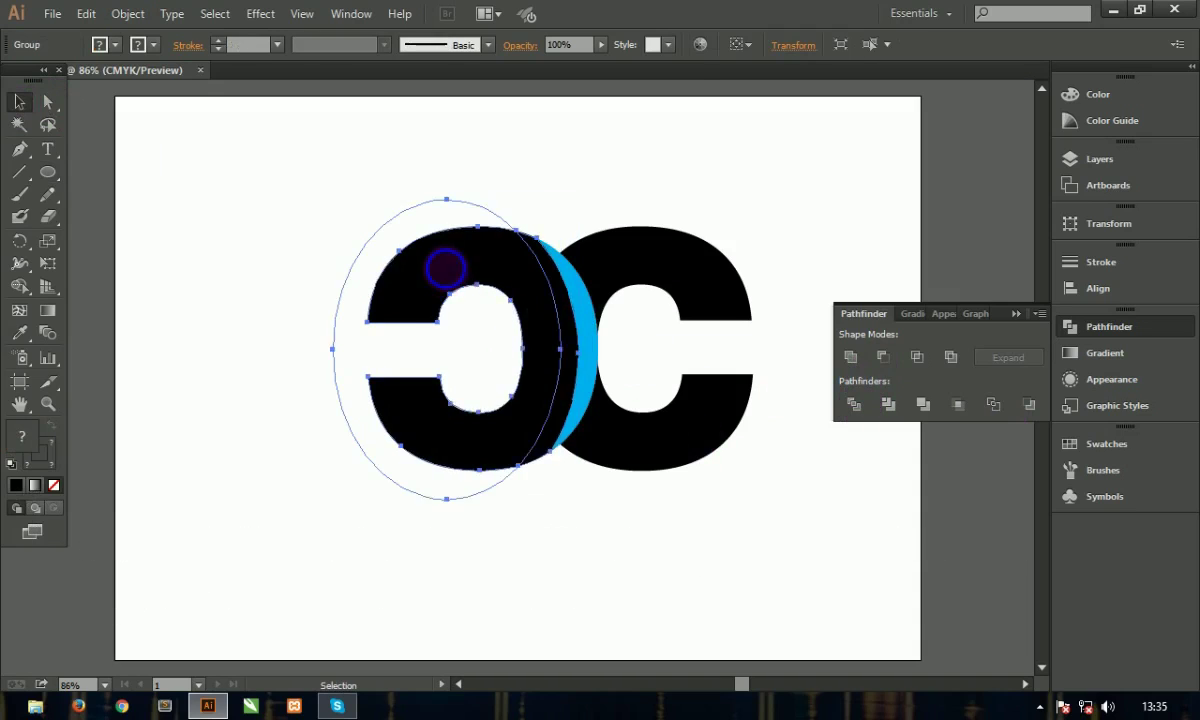
pyautogui.rightClick(446, 268)
pyautogui.click(499, 377)
pyautogui.click(352, 416)
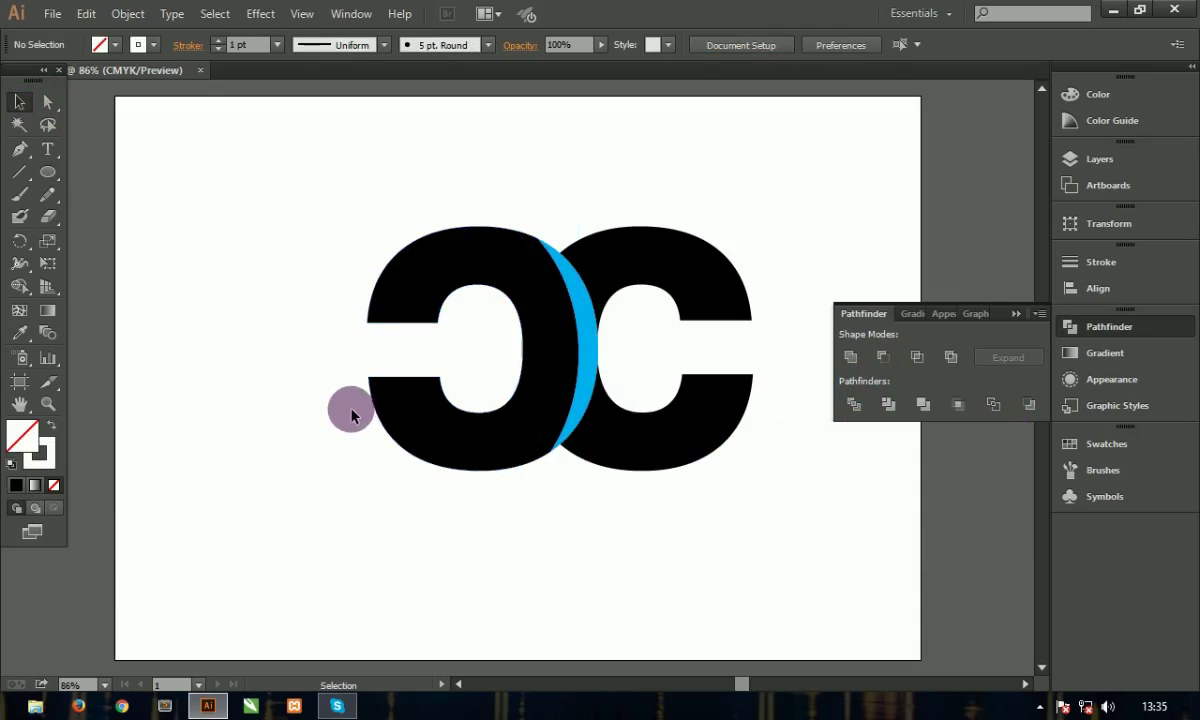
pyautogui.moveTo(358, 411); pyautogui.dragTo(348, 408)
pyautogui.click(341, 404)
pyautogui.click(547, 370)
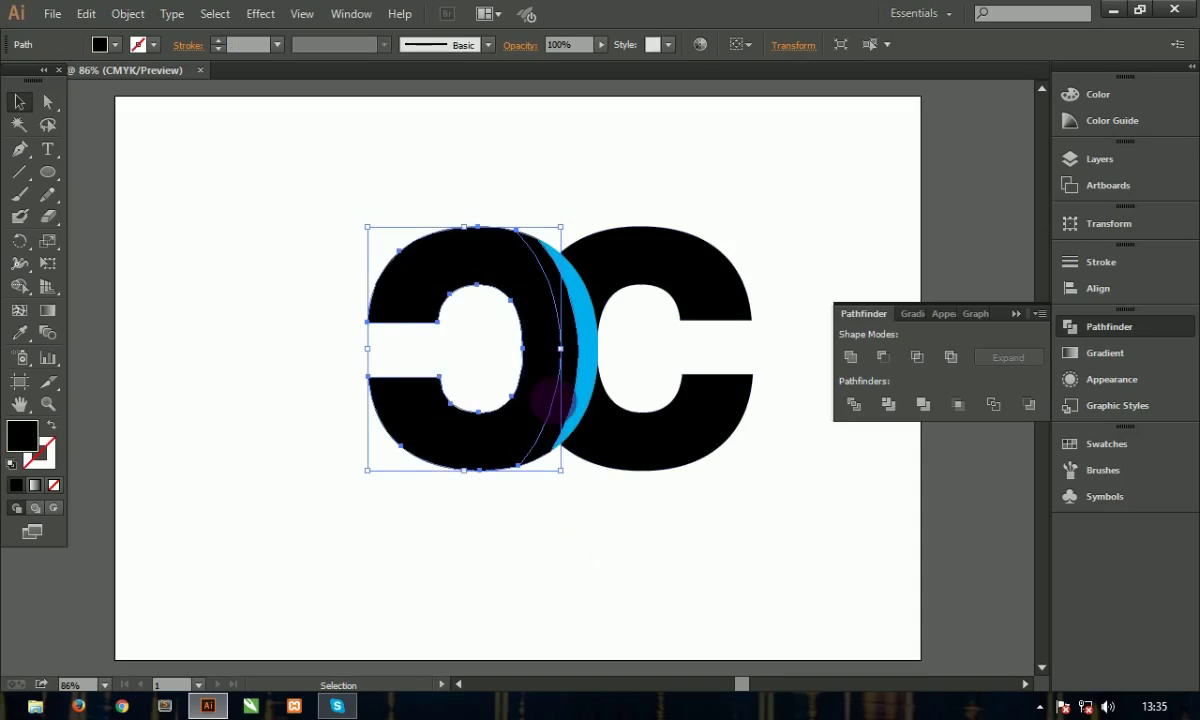
# Step: Fill the new crescent dark blue and draw a third ellipse over the left C
pyautogui.click(535, 282)
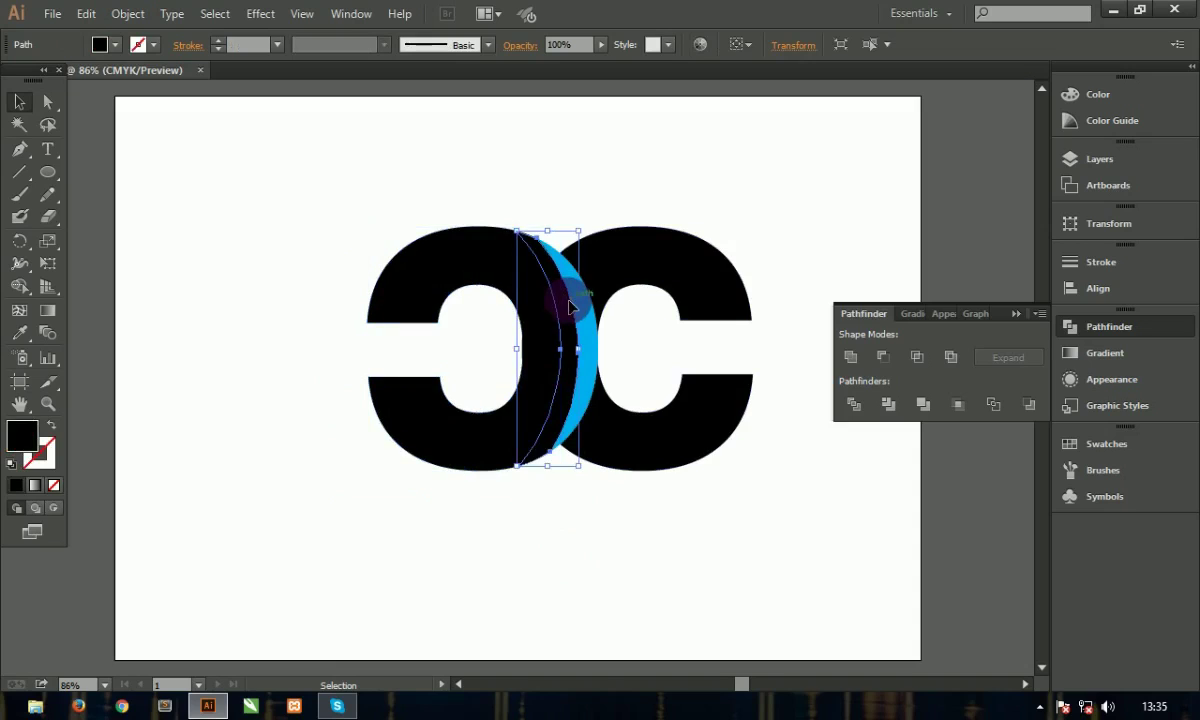
pyautogui.click(100, 44)
pyautogui.click(124, 84)
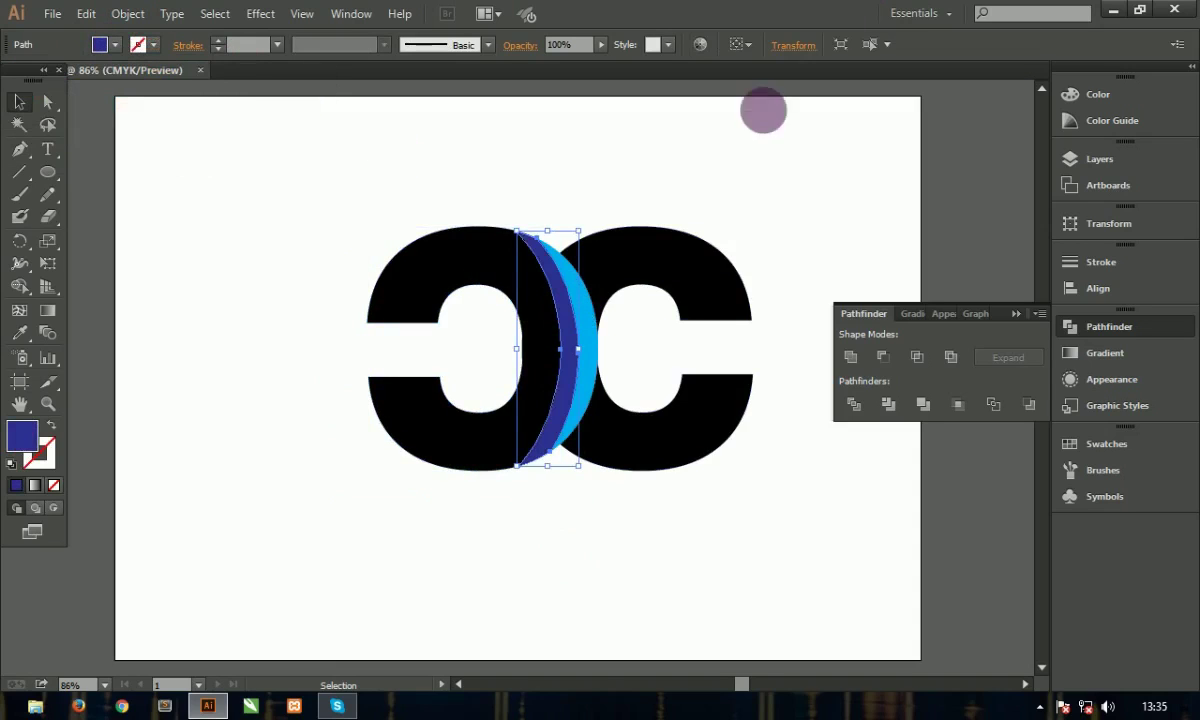
pyautogui.click(996, 201)
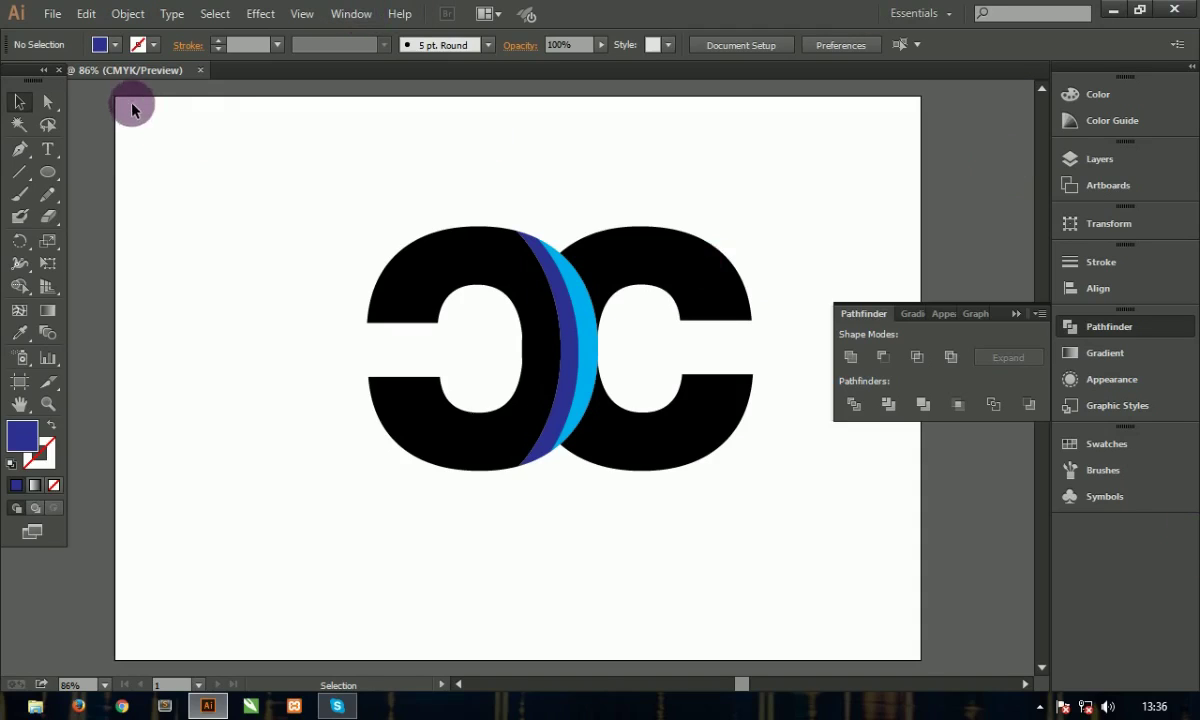
pyautogui.click(45, 175)
pyautogui.moveTo(332, 197)
pyautogui.mouseDown()
pyautogui.moveTo(551, 507)
pyautogui.moveTo(546, 492)
pyautogui.mouseUp()
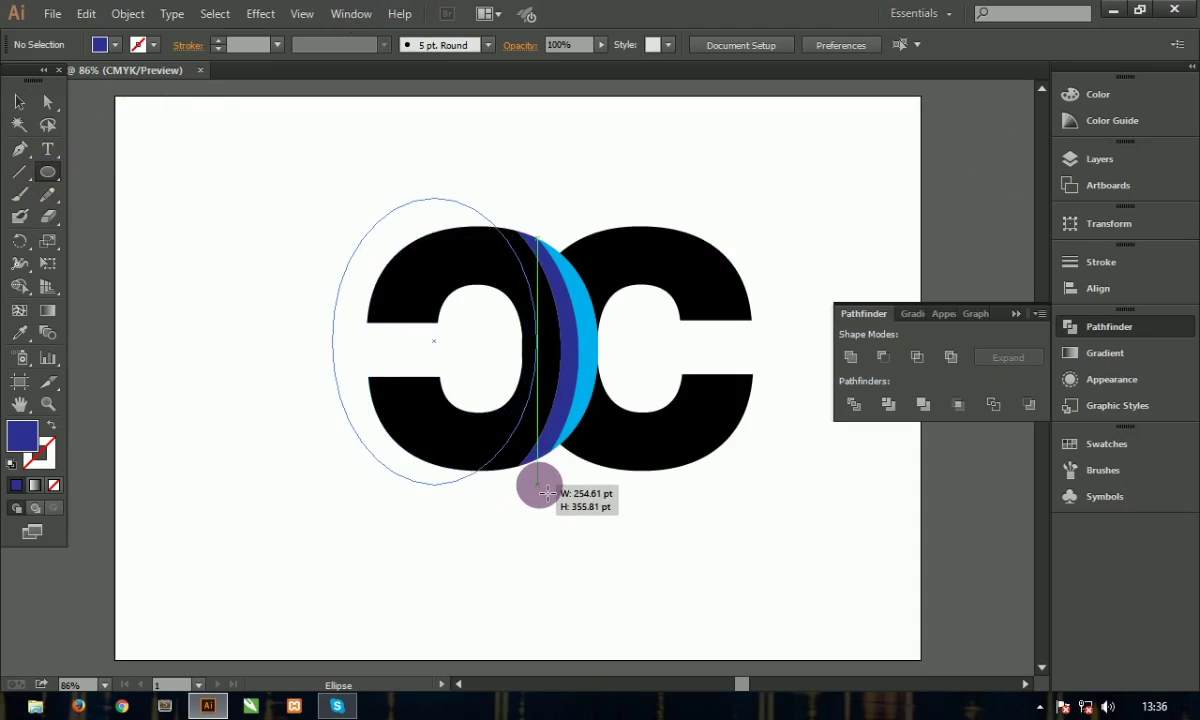
# Step: Adjust the third ellipse and give it no fill with a coloured stroke
pyautogui.moveTo(546, 492); pyautogui.dragTo(541, 490)
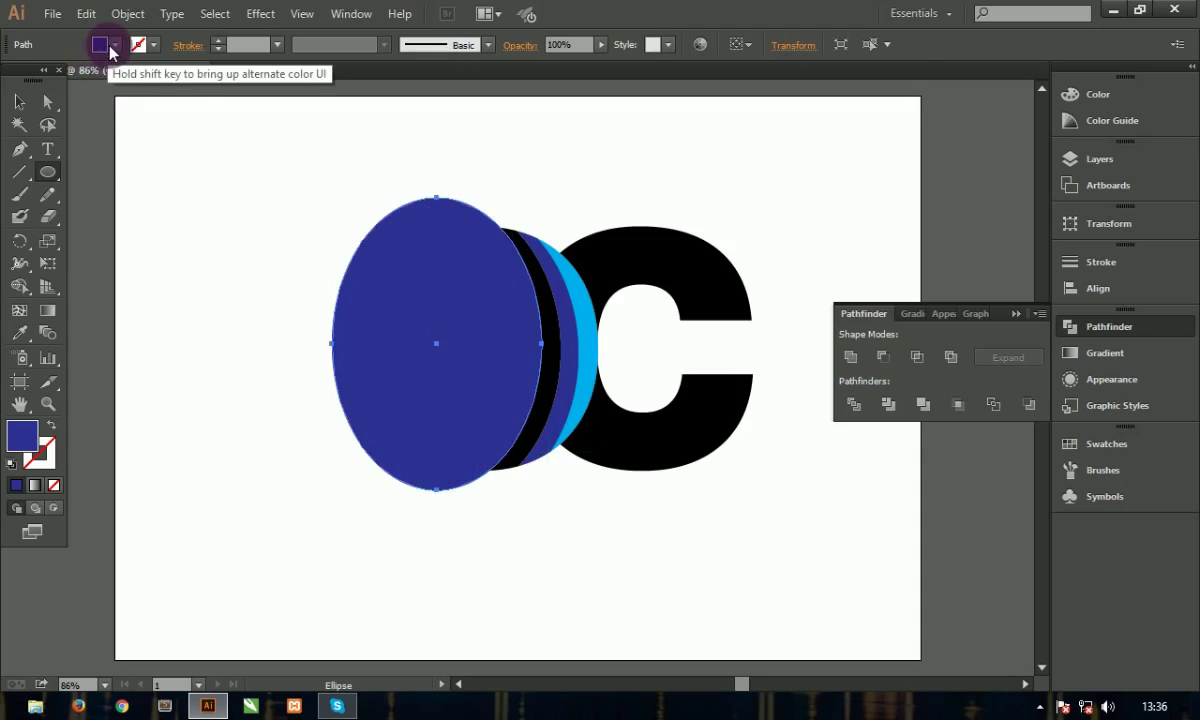
pyautogui.click(100, 44)
pyautogui.click(12, 76)
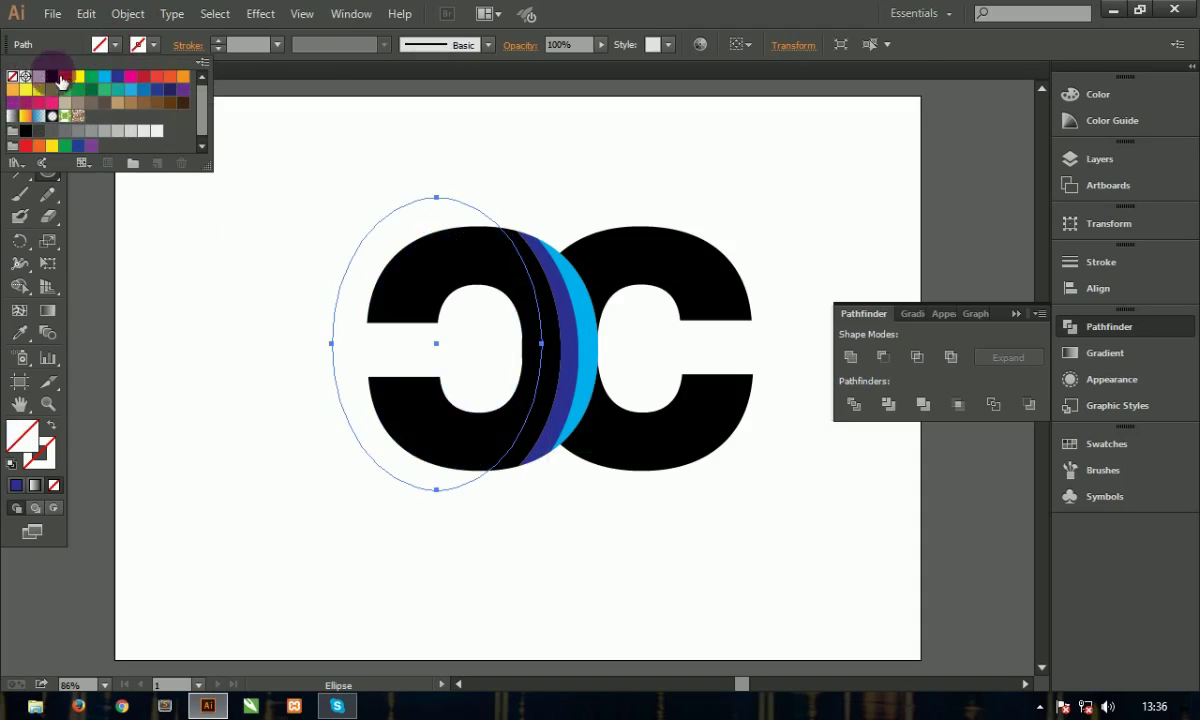
pyautogui.click(151, 46)
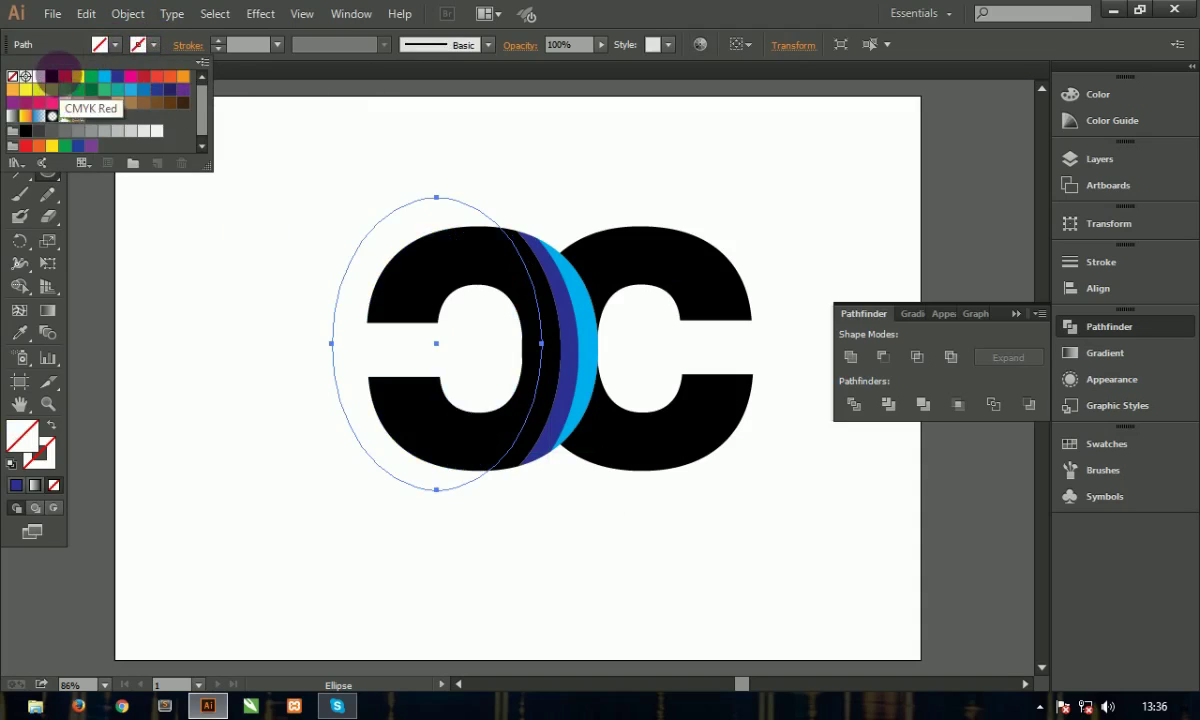
pyautogui.click(50, 80)
# Step: Delete the right-hand black C
pyautogui.click(20, 101)
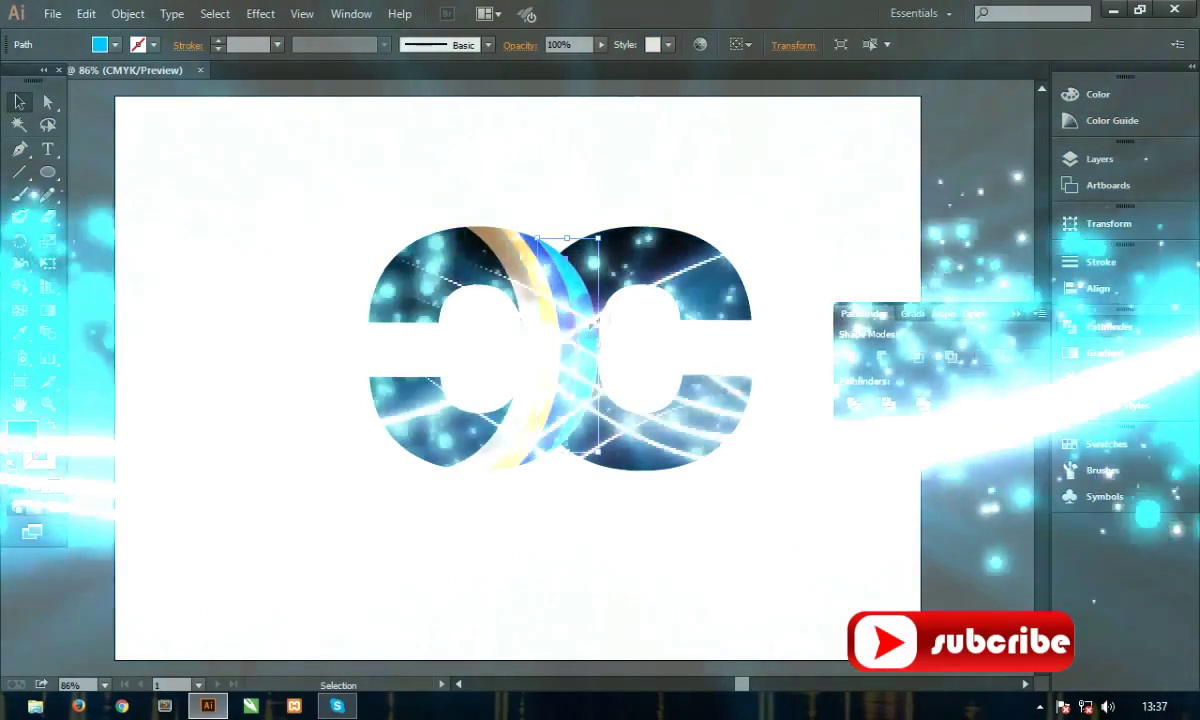
pyautogui.click(588, 163)
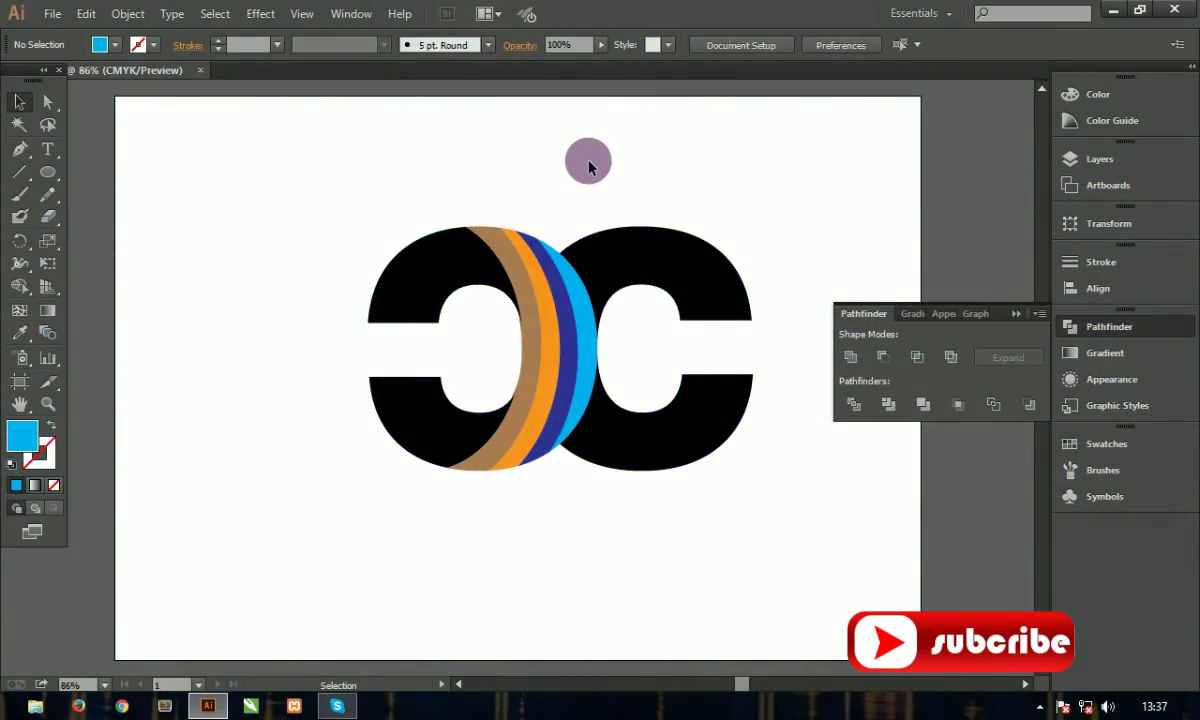
pyautogui.click(700, 283)
pyautogui.press('Delete')
# Step: Group all the remaining striped C artwork
pyautogui.moveTo(313, 142); pyautogui.dragTo(600, 500)
pyautogui.rightClick(480, 322)
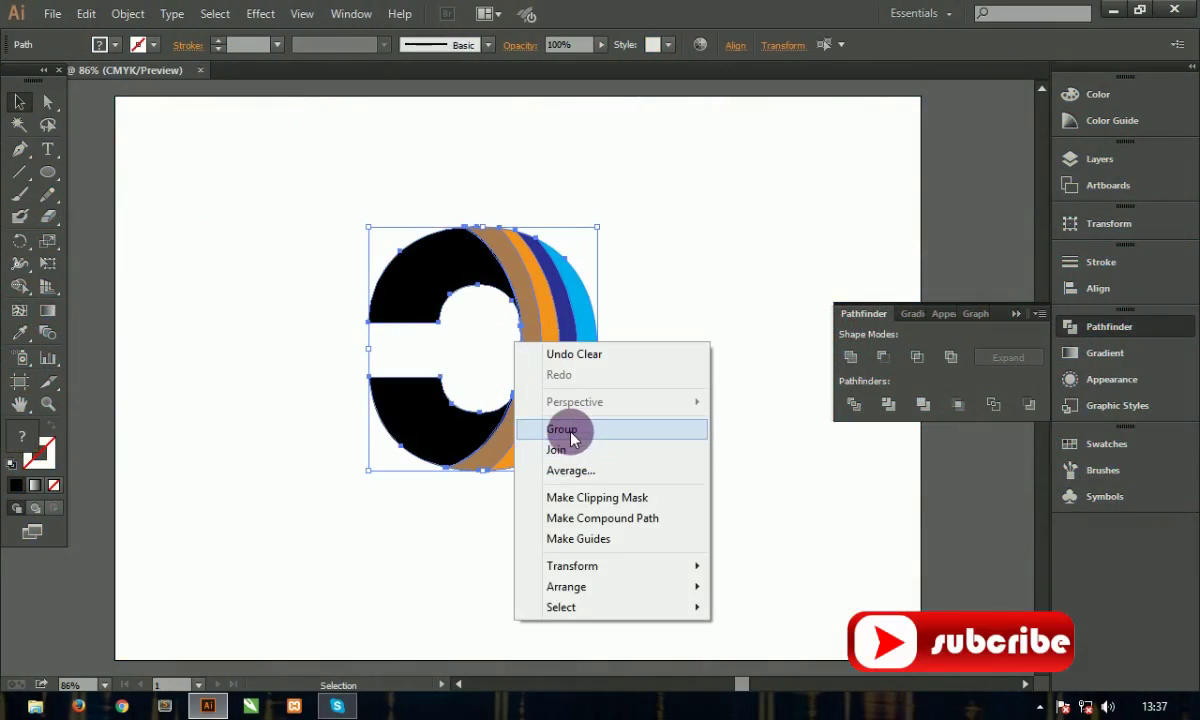
pyautogui.click(562, 430)
# Step: Make a 180° rotated copy of the group and rotate it into an interlocking position
pyautogui.doubleClick(19, 241)
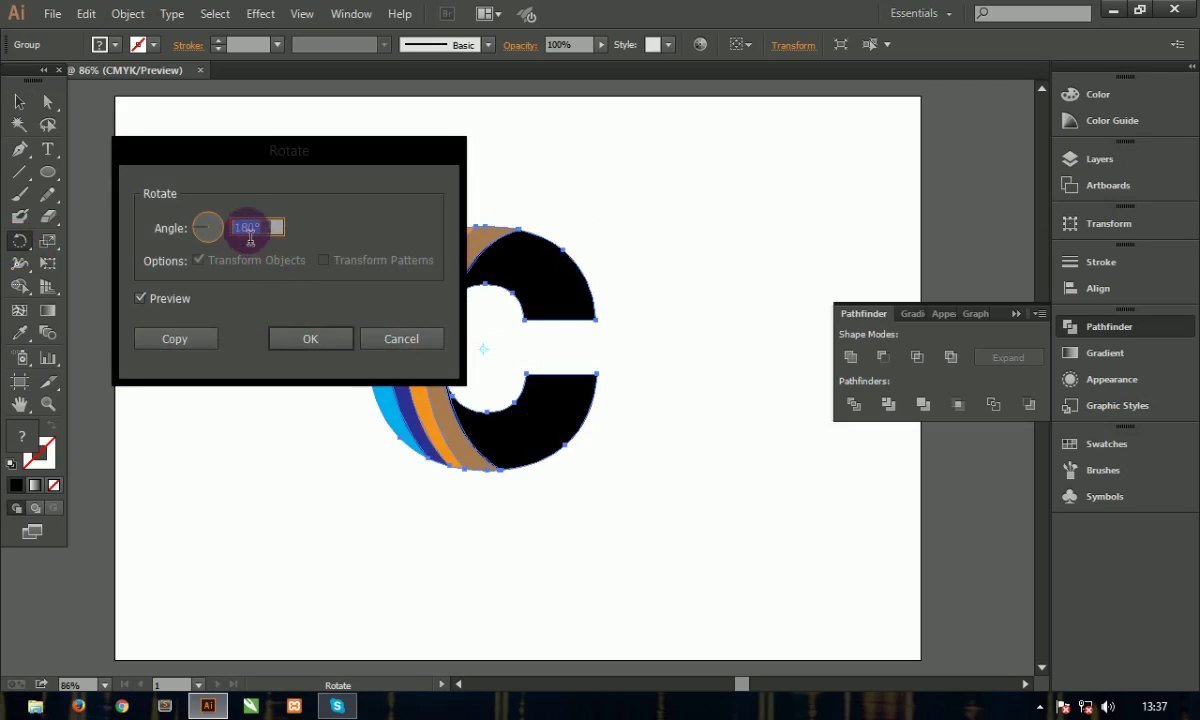
pyautogui.click(168, 340)
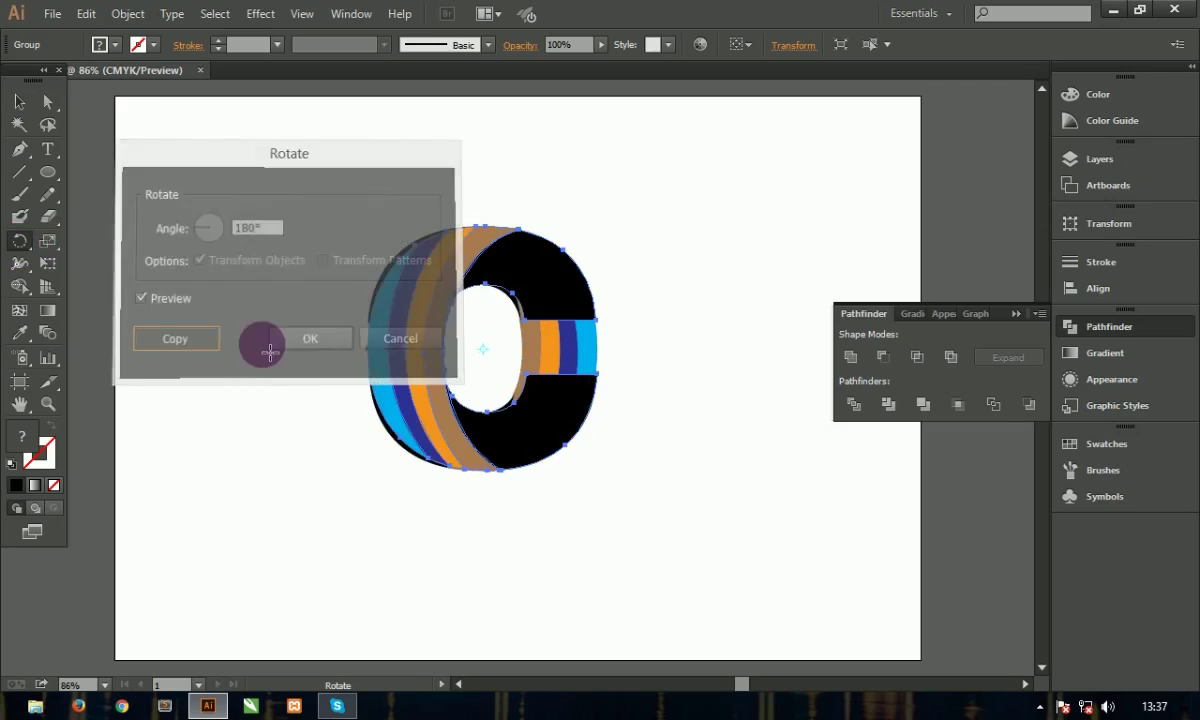
pyautogui.moveTo(370, 355); pyautogui.dragTo(358, 349)
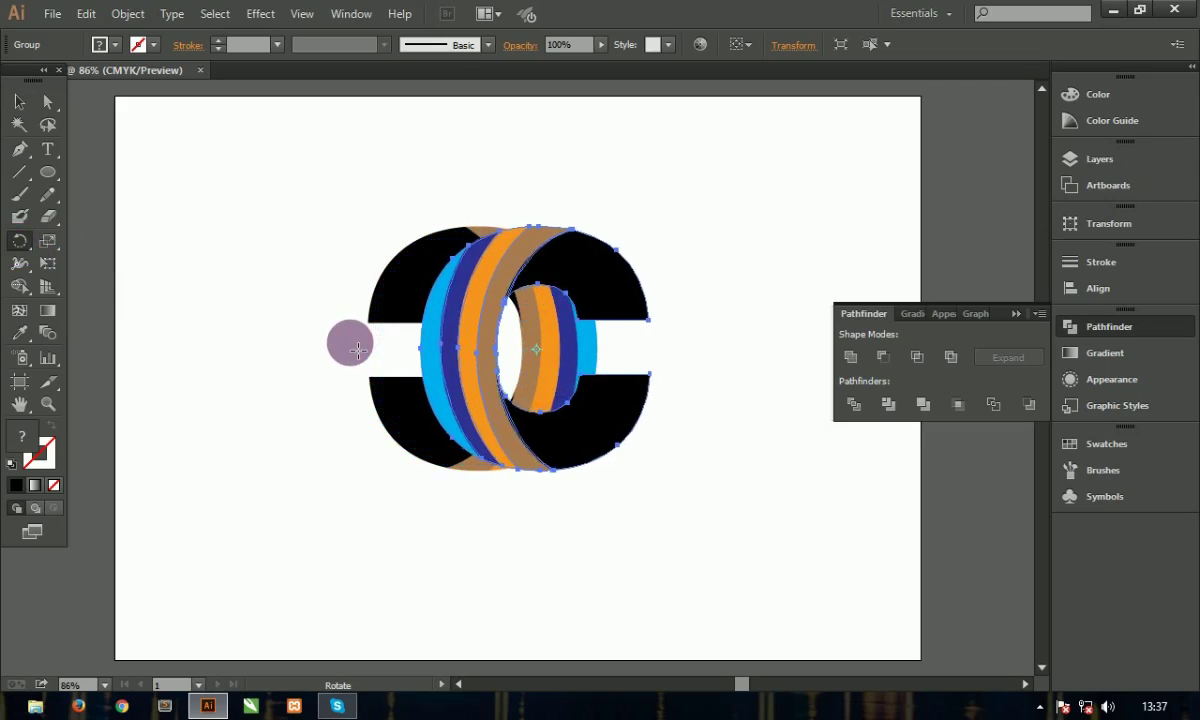
pyautogui.moveTo(358, 349); pyautogui.dragTo(358, 349)
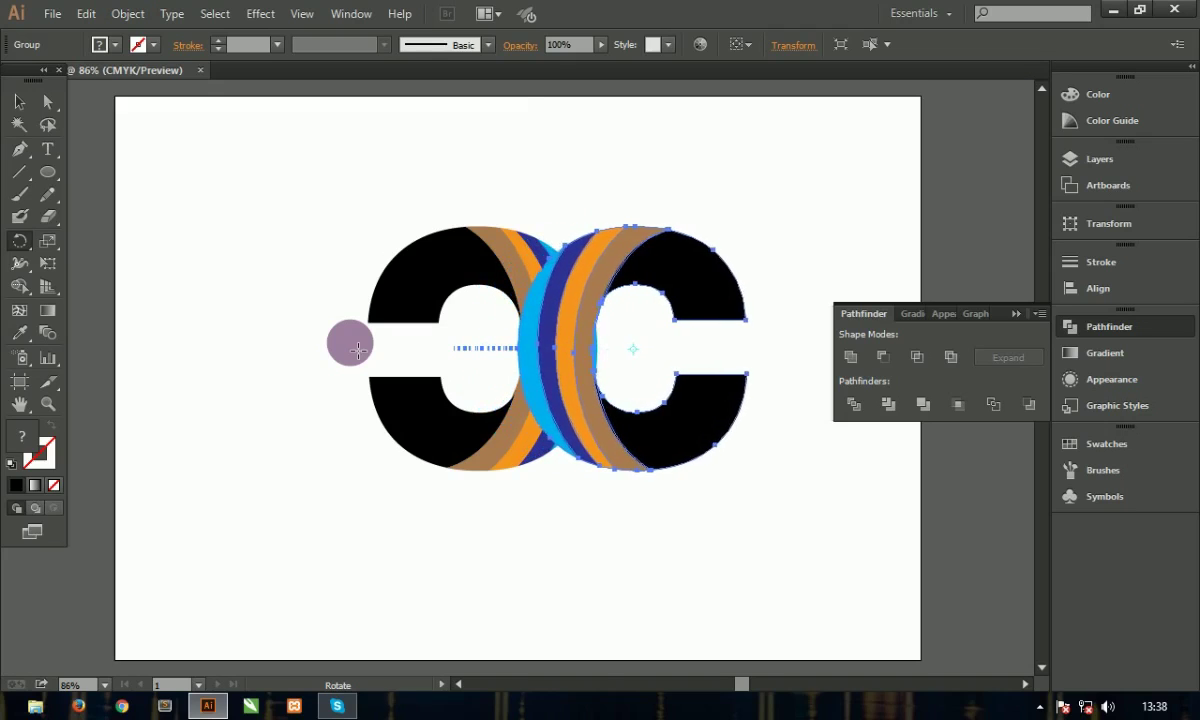
pyautogui.moveTo(358, 349); pyautogui.dragTo(383, 349)
pyautogui.click(19, 101)
pyautogui.moveTo(220, 278); pyautogui.dragTo(254, 366)
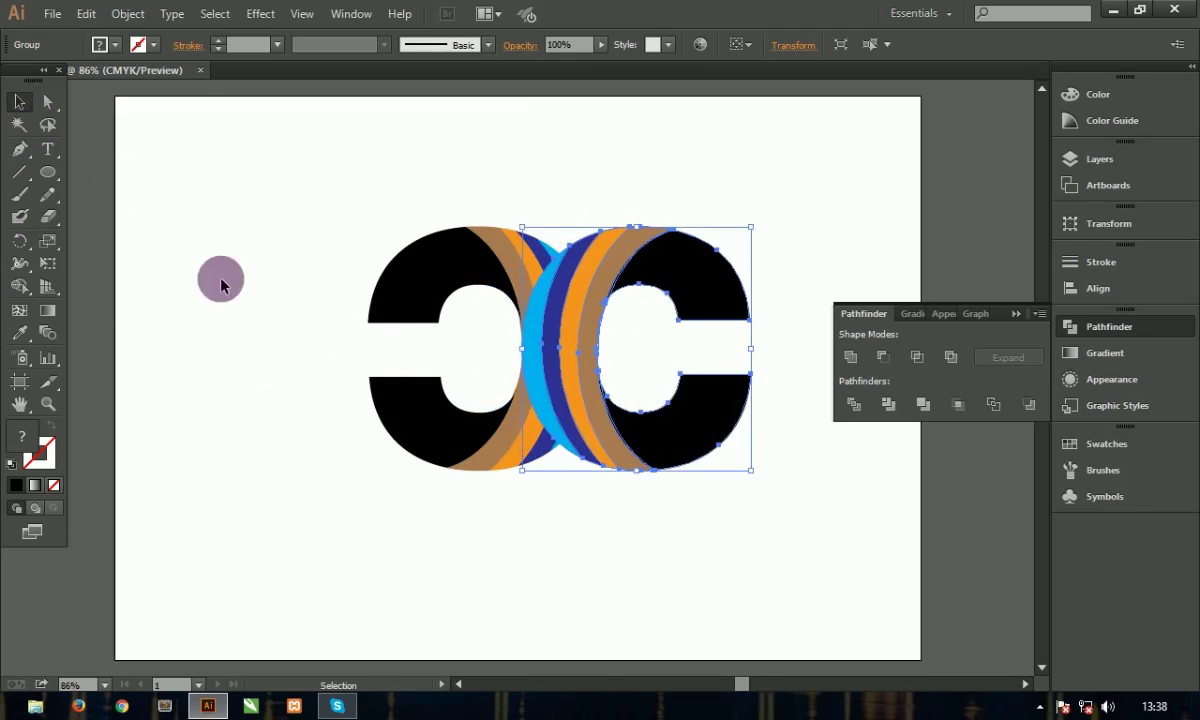
# Step: Select the right C group and ungroup it
pyautogui.click(530, 368)
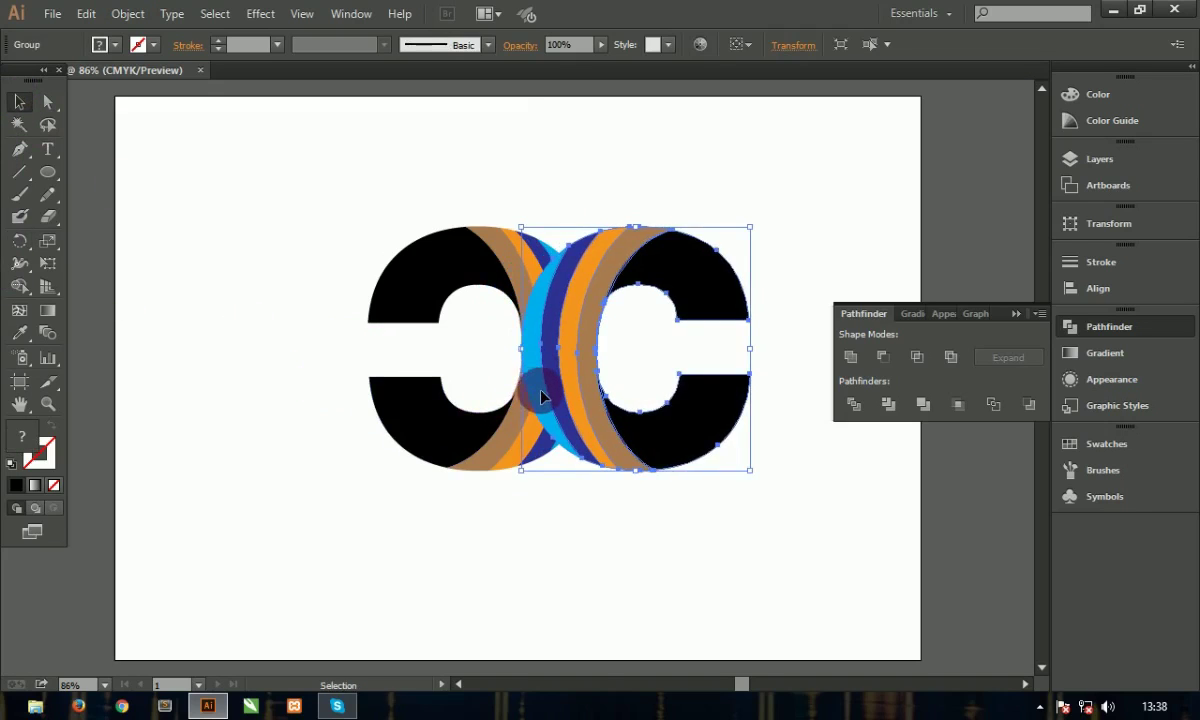
pyautogui.click(557, 497)
pyautogui.click(530, 398)
pyautogui.click(555, 468)
pyautogui.click(558, 402)
pyautogui.click(555, 550)
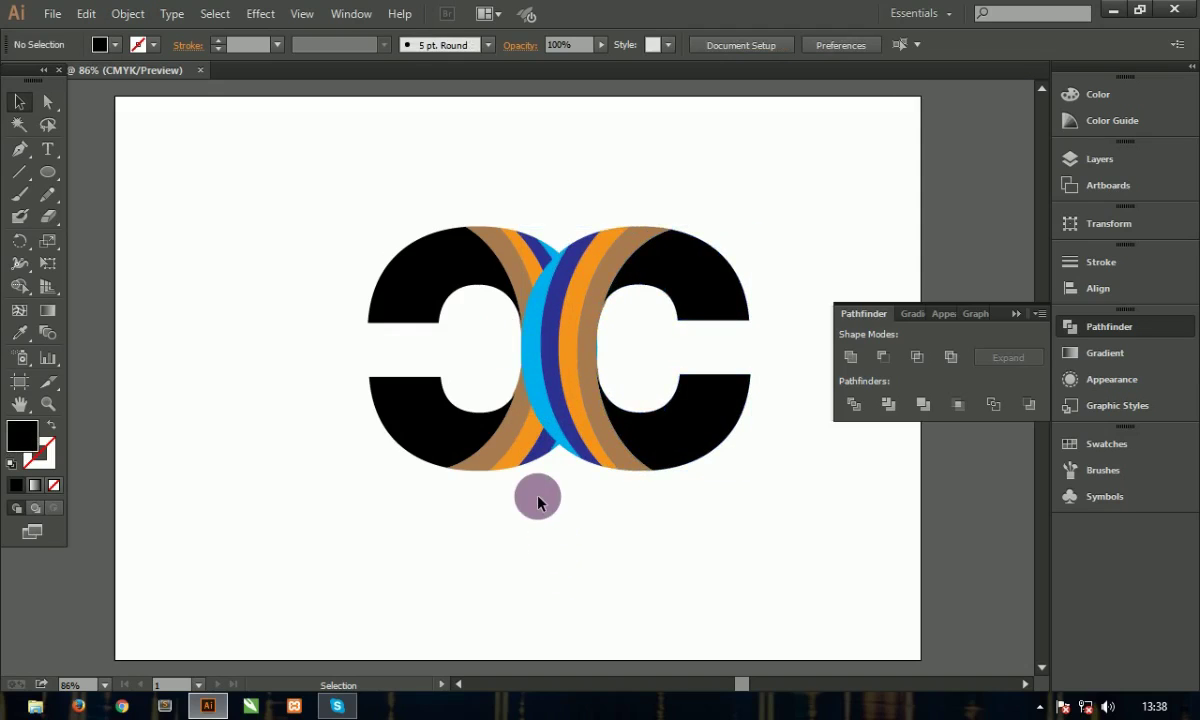
pyautogui.click(597, 362)
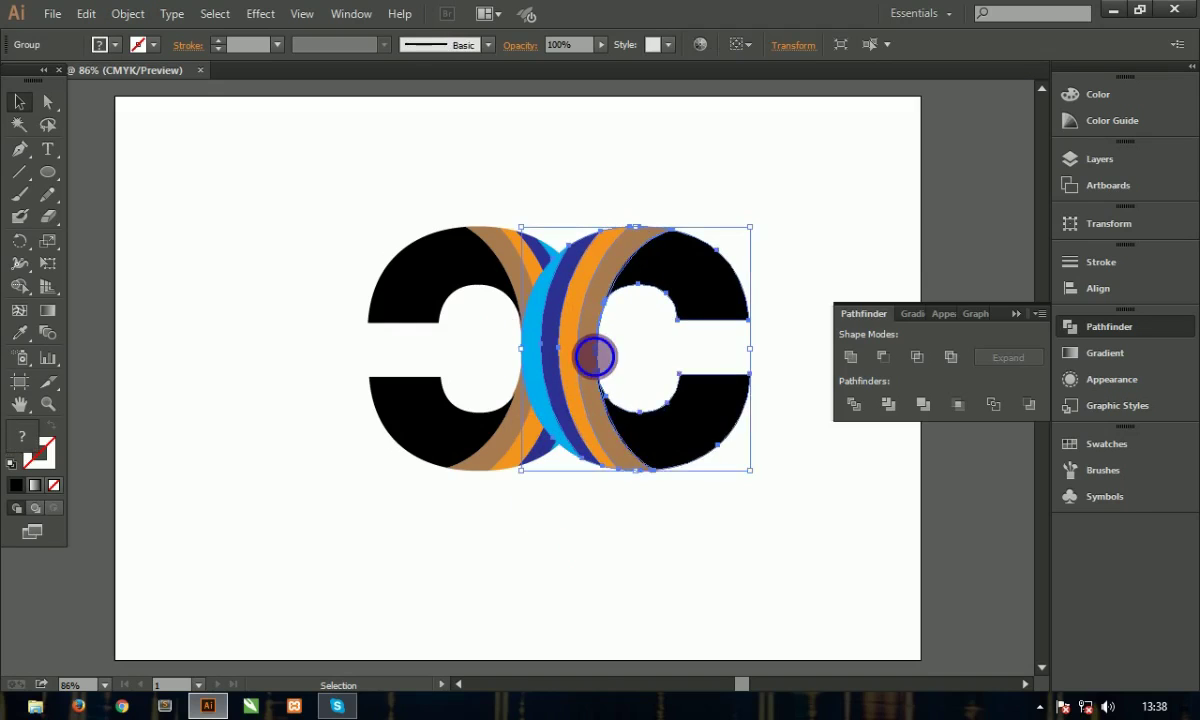
pyautogui.rightClick(597, 362)
pyautogui.click(657, 463)
pyautogui.click(682, 508)
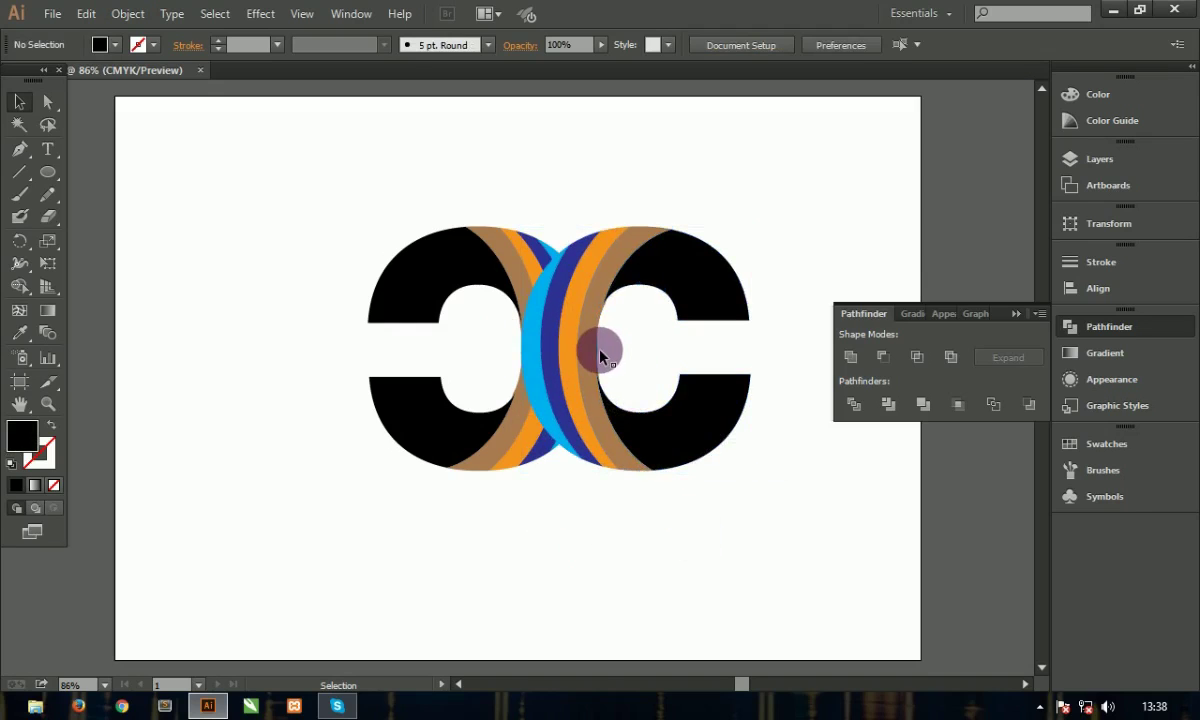
# Step: Send the right C's brown stripe backward behind its black piece
pyautogui.click(615, 395)
pyautogui.click(728, 506)
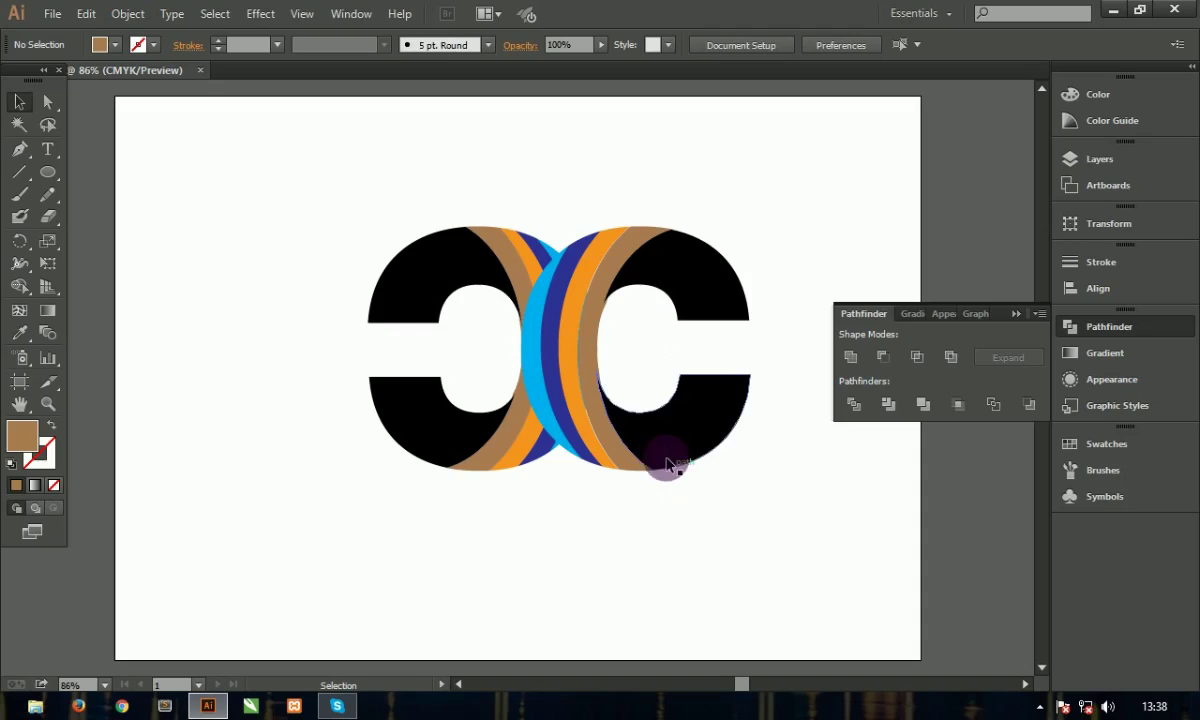
pyautogui.click(601, 380)
pyautogui.click(625, 500)
pyautogui.click(607, 432)
pyautogui.hotkey('ctrl', '[')
pyautogui.hotkey('ctrl', 'shift', 'a')
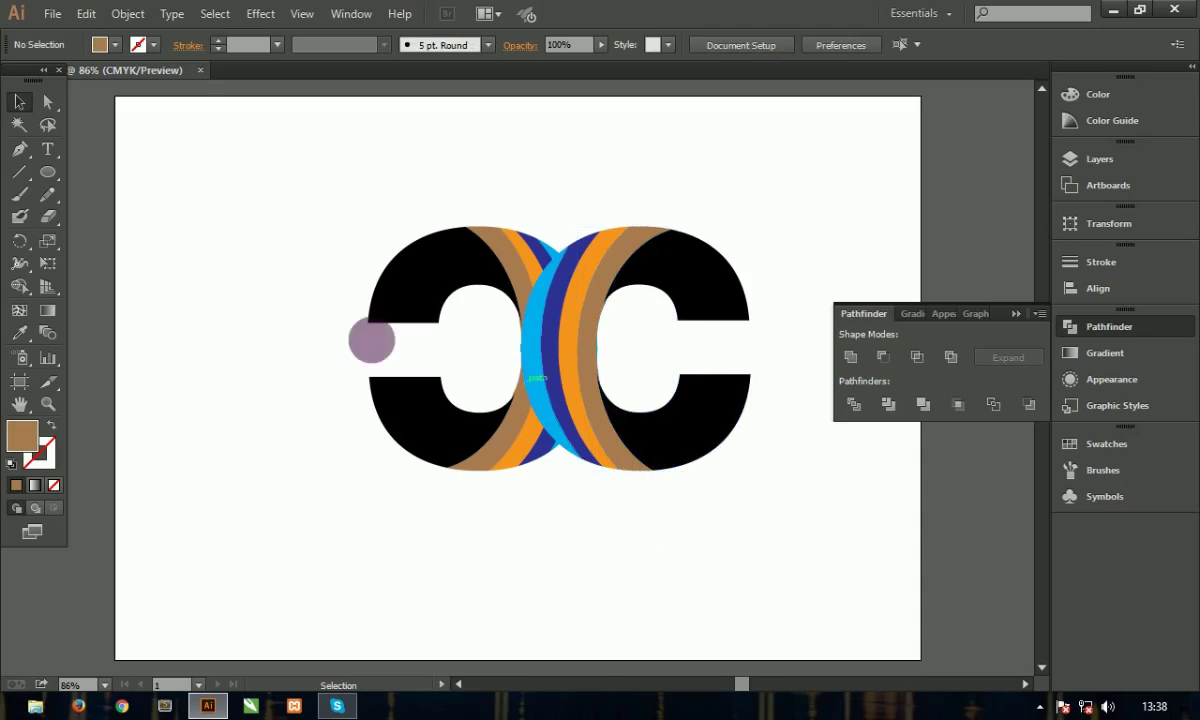
pyautogui.click(47, 403)
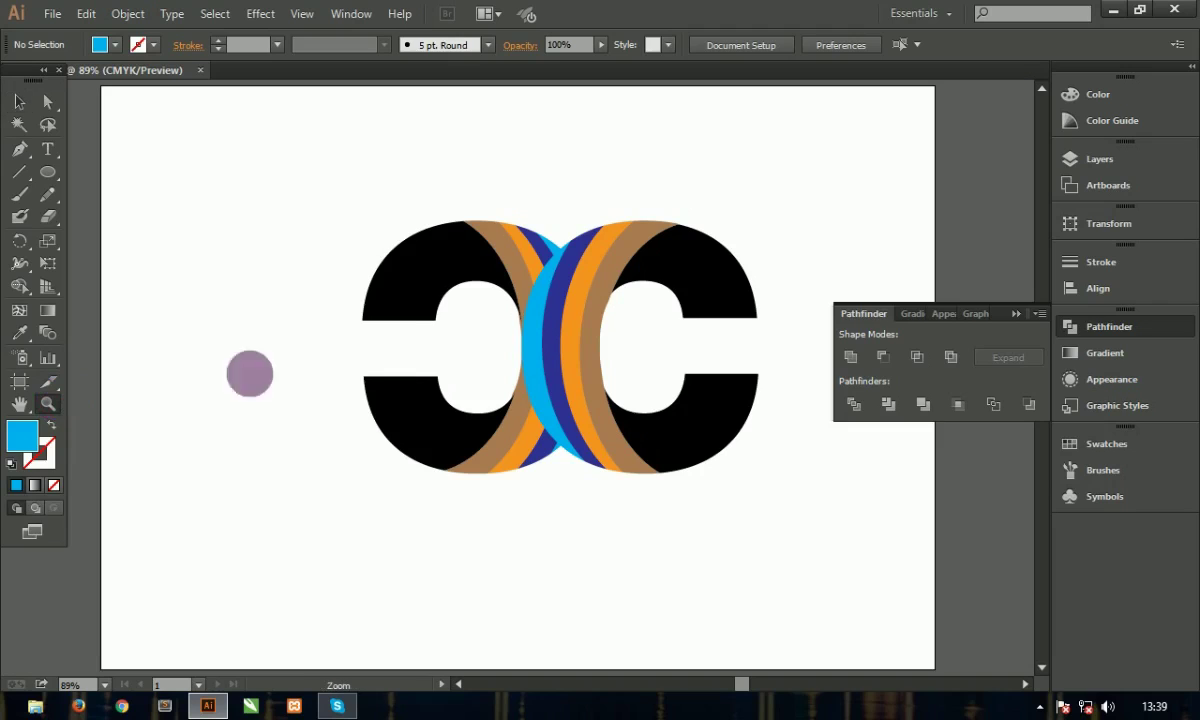
pyautogui.moveTo(495, 235); pyautogui.dragTo(691, 402)
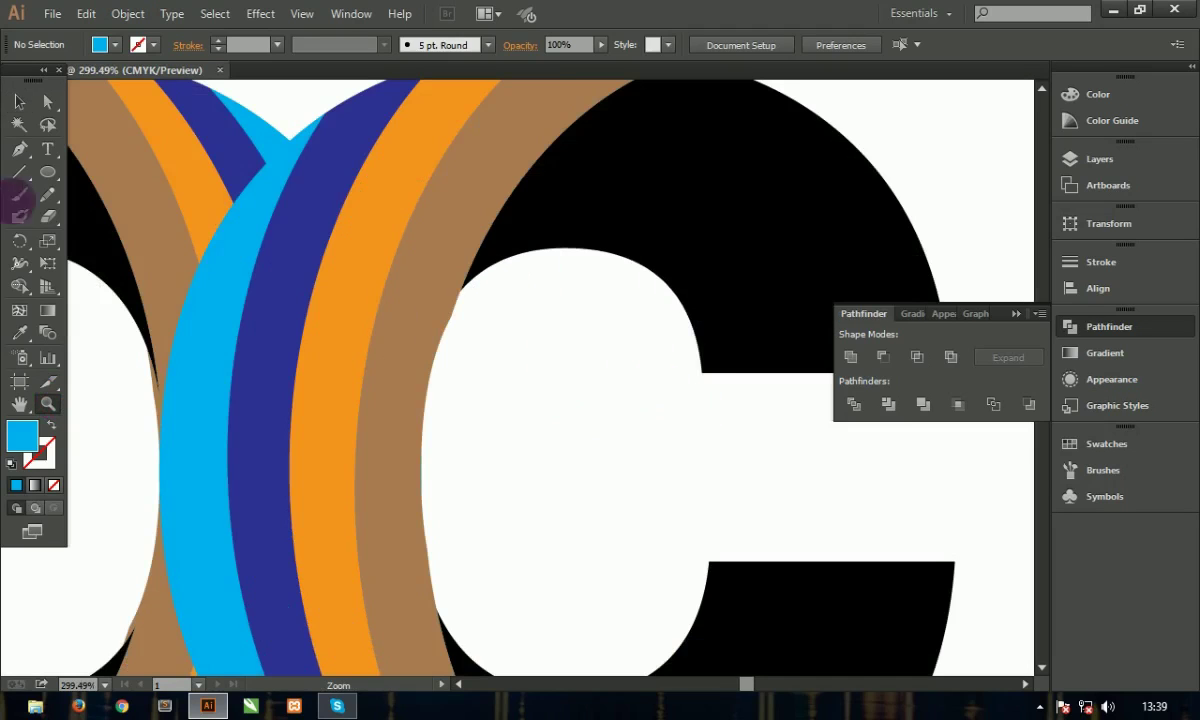
pyautogui.moveTo(444, 257); pyautogui.dragTo(506, 400)
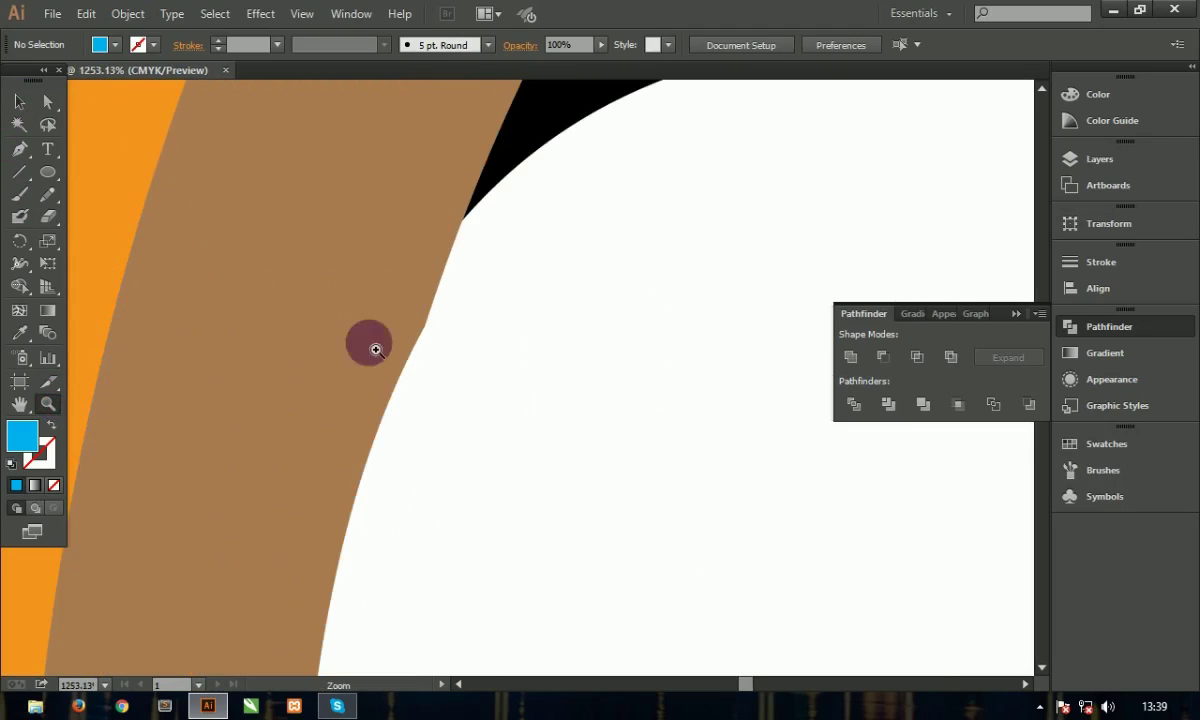
pyautogui.doubleClick(364, 281)
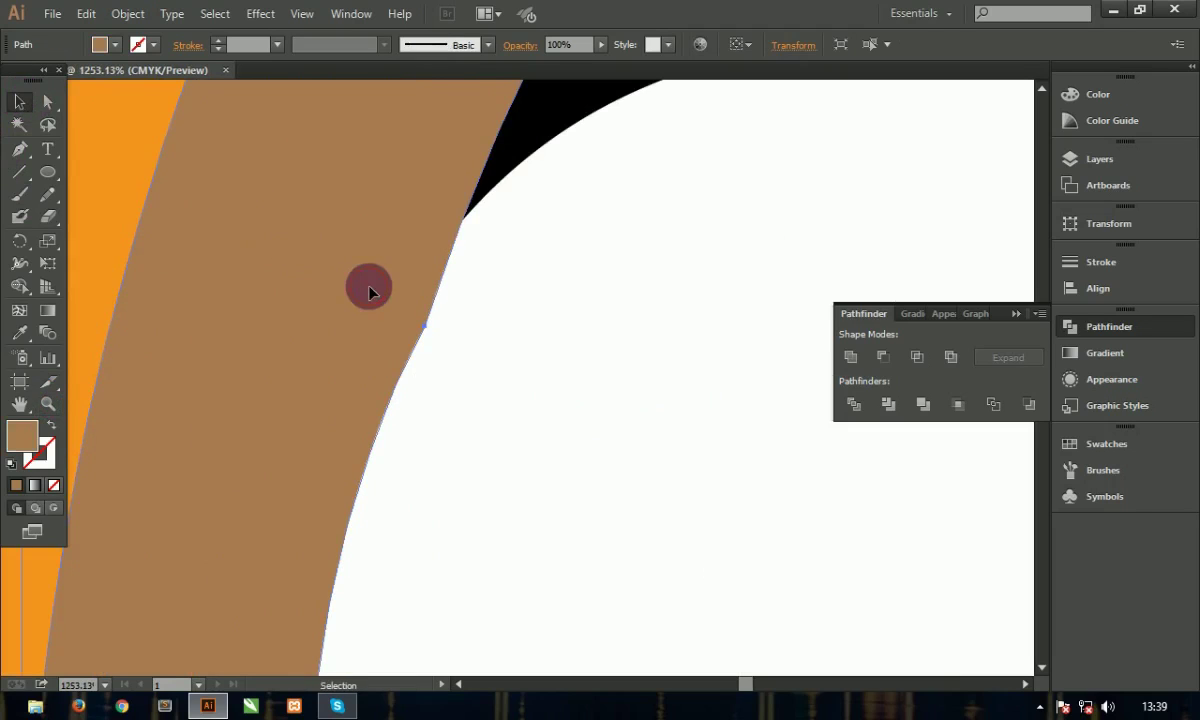
pyautogui.doubleClick(515, 328)
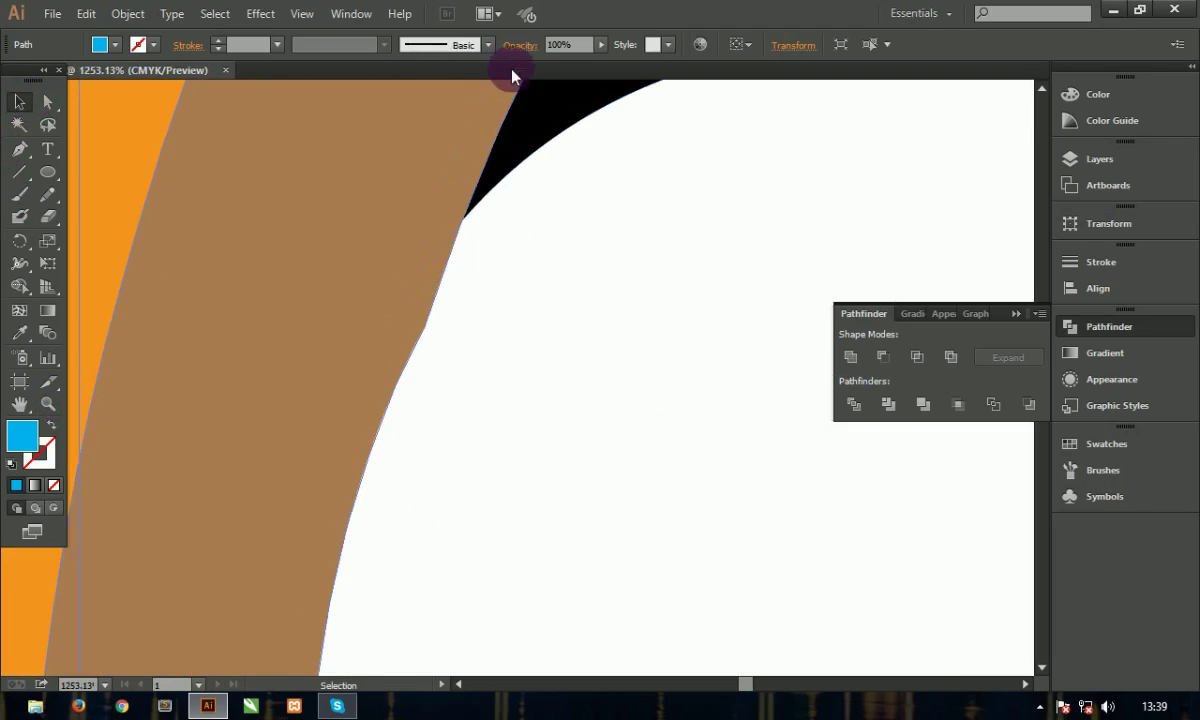
pyautogui.hotkey('ctrl', '0')
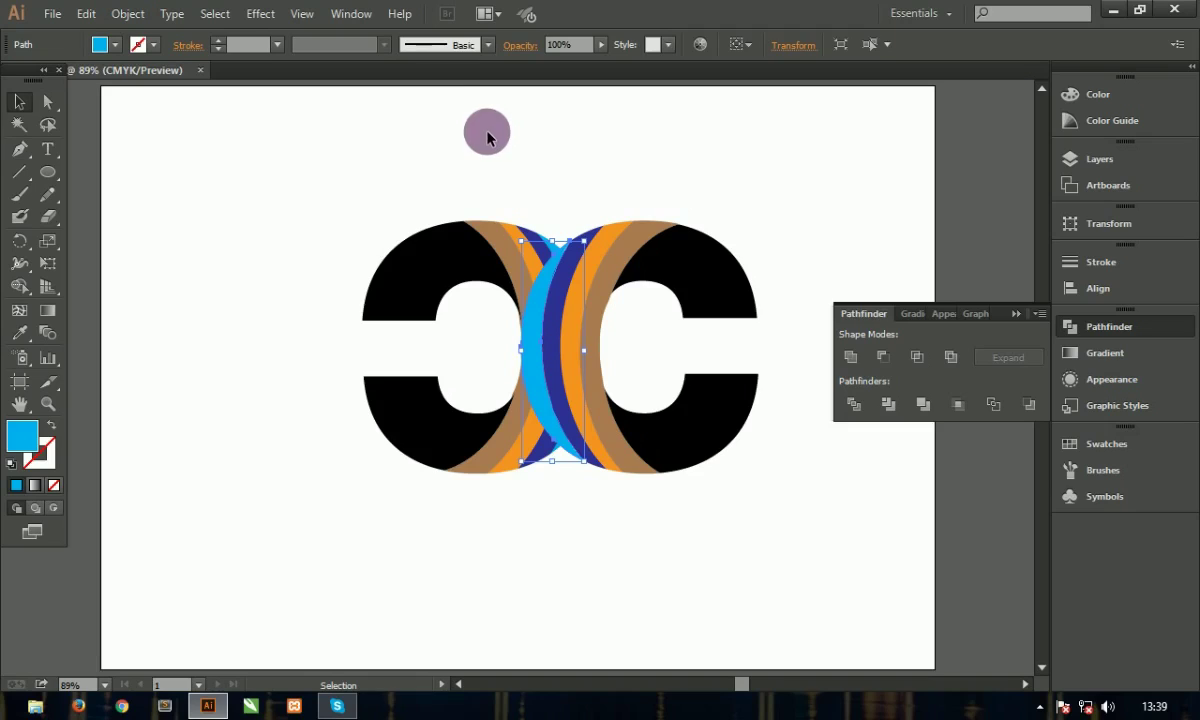
pyautogui.click(487, 138)
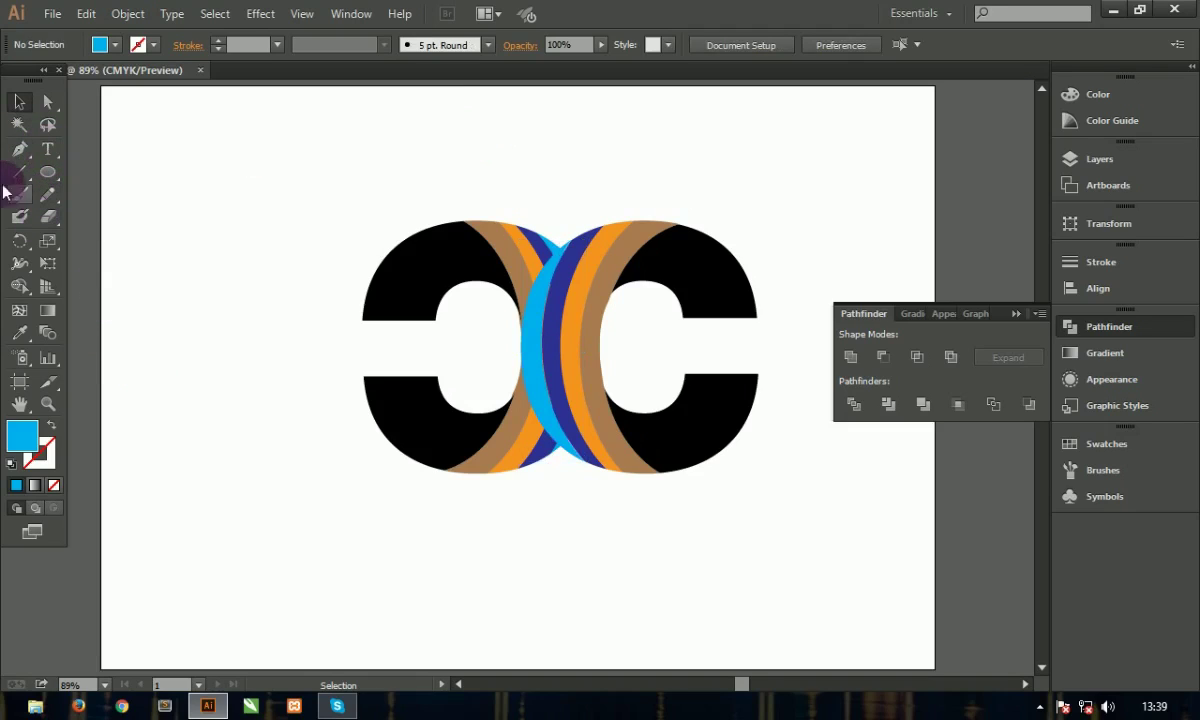
pyautogui.click(509, 254)
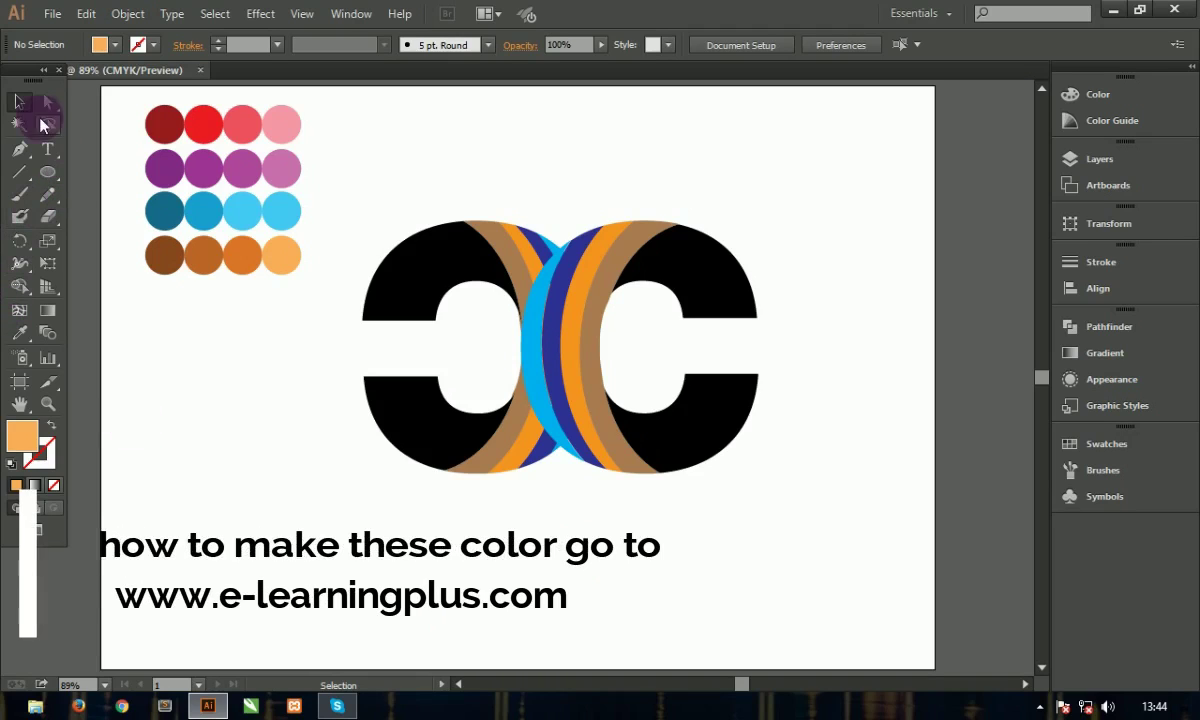
# Step: Zoom in on the logo centre and ungroup the left C
pyautogui.click(47, 403)
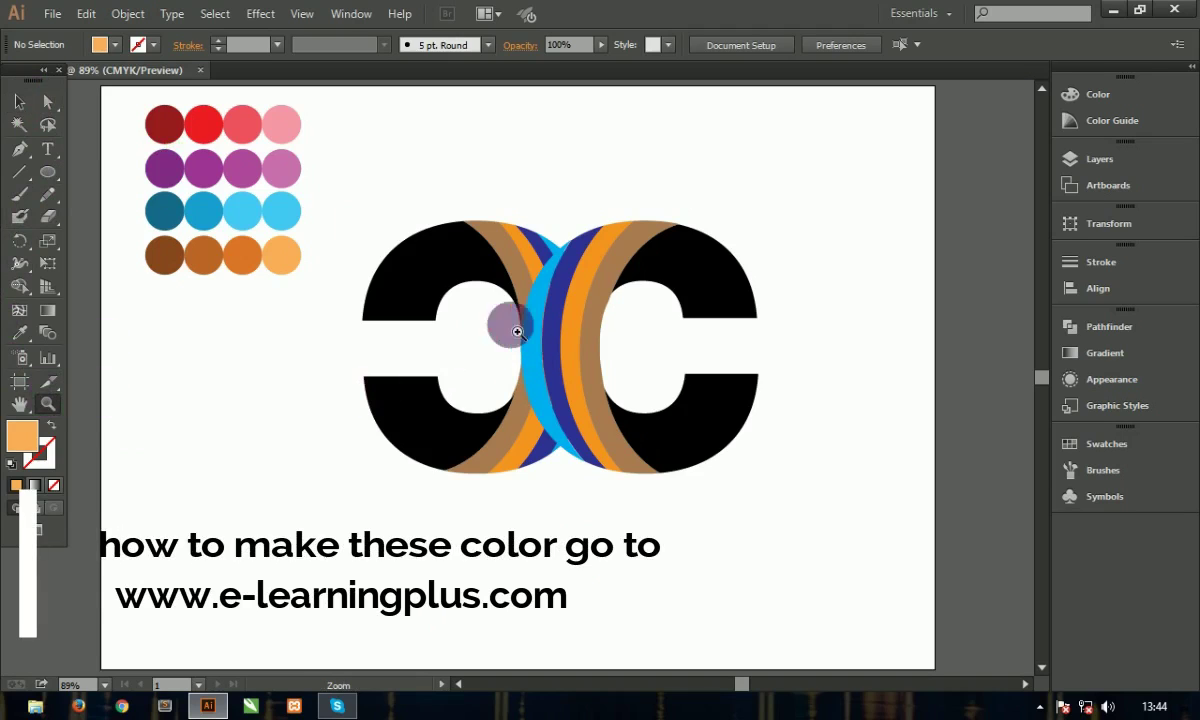
pyautogui.moveTo(488, 268); pyautogui.dragTo(594, 371)
pyautogui.click(20, 102)
pyautogui.click(415, 452)
pyautogui.rightClick(415, 448)
pyautogui.click(420, 554)
# Step: Nudge the left C's black shape slightly left, then fit the artboard in view
pyautogui.click(467, 536)
pyautogui.click(418, 440)
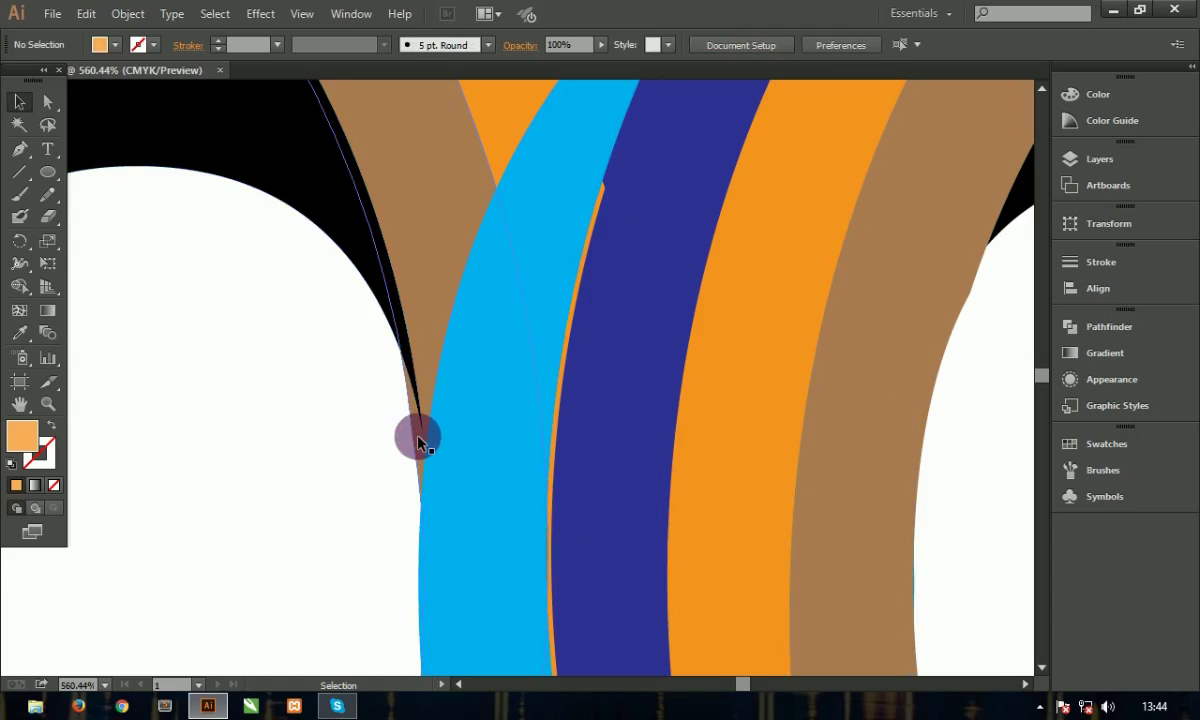
pyautogui.moveTo(418, 440); pyautogui.dragTo(540, 455)
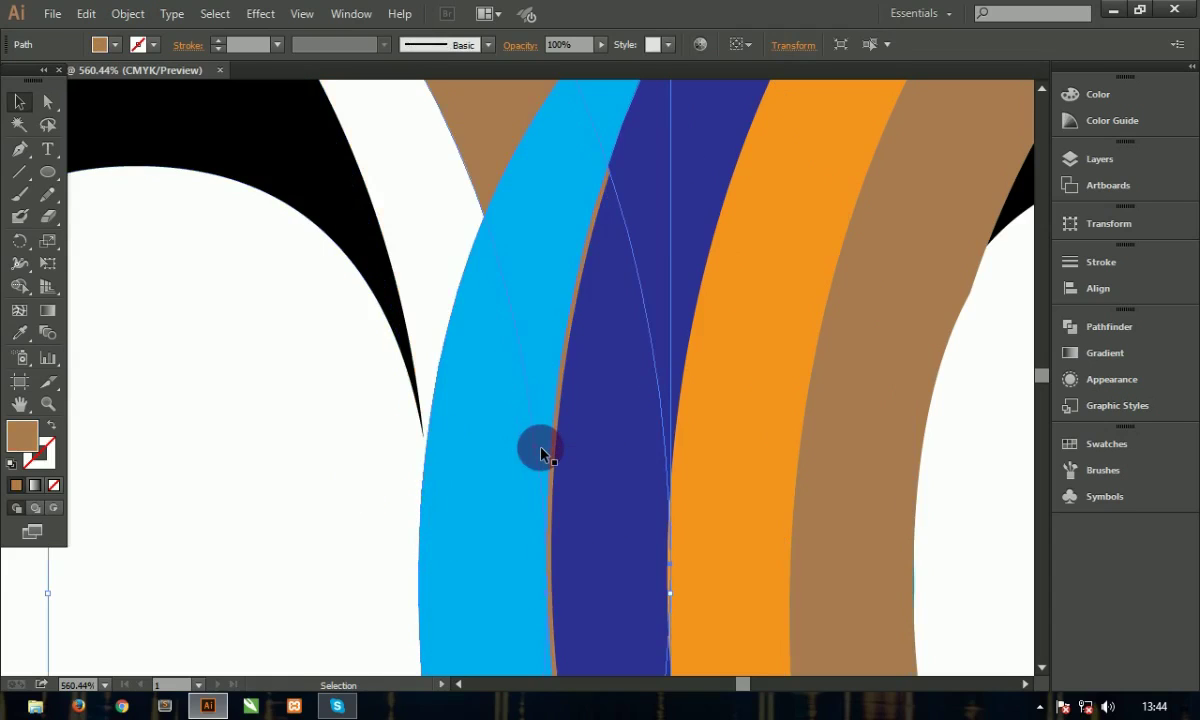
pyautogui.hotkey('ctrl', 'z')
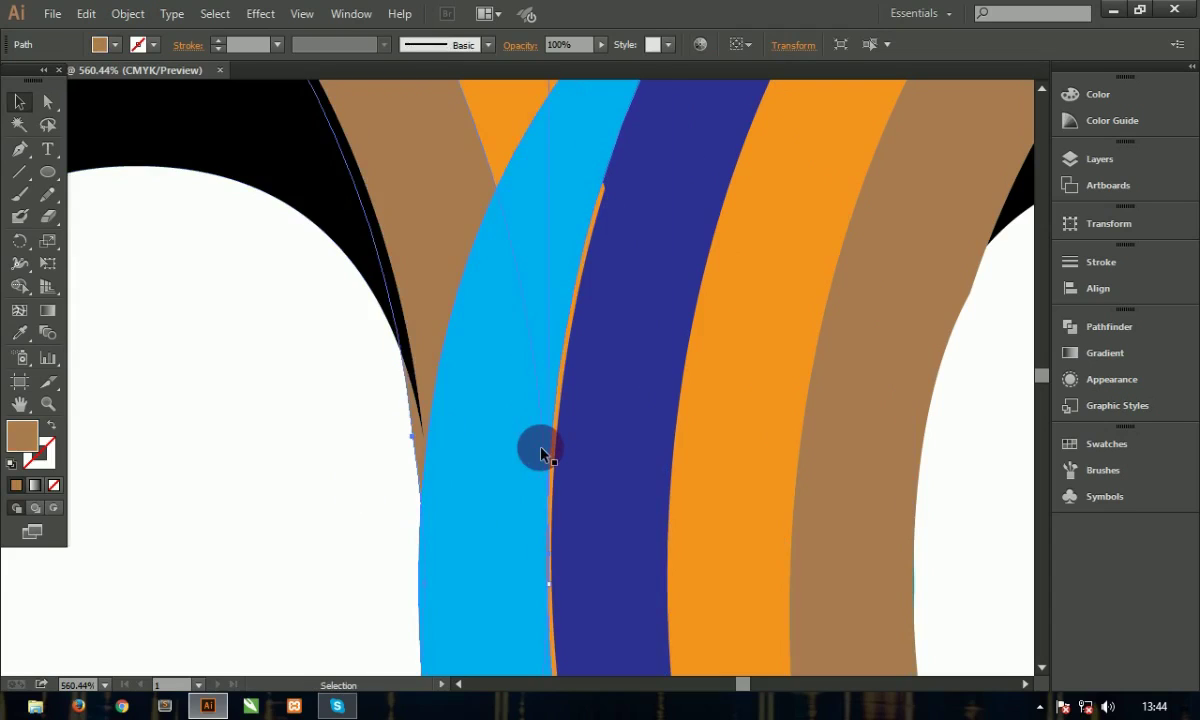
pyautogui.click(377, 293)
pyautogui.press('Left')
pyautogui.click(379, 438)
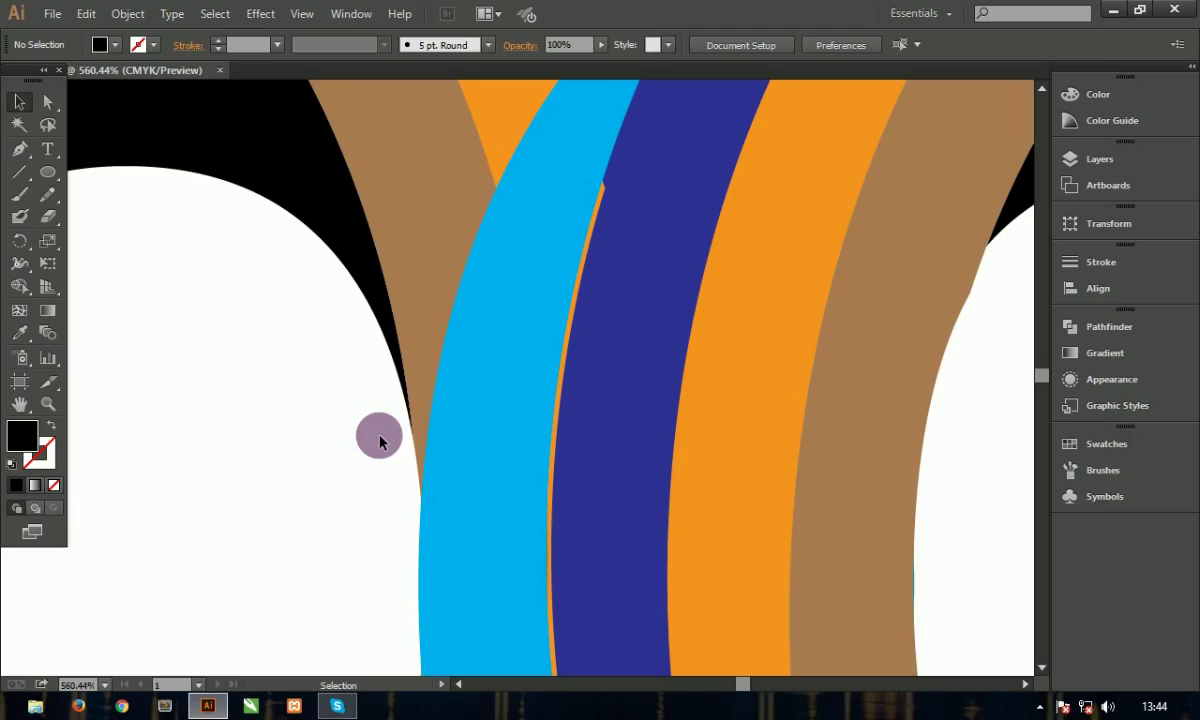
pyautogui.hotkey('ctrl', '0')
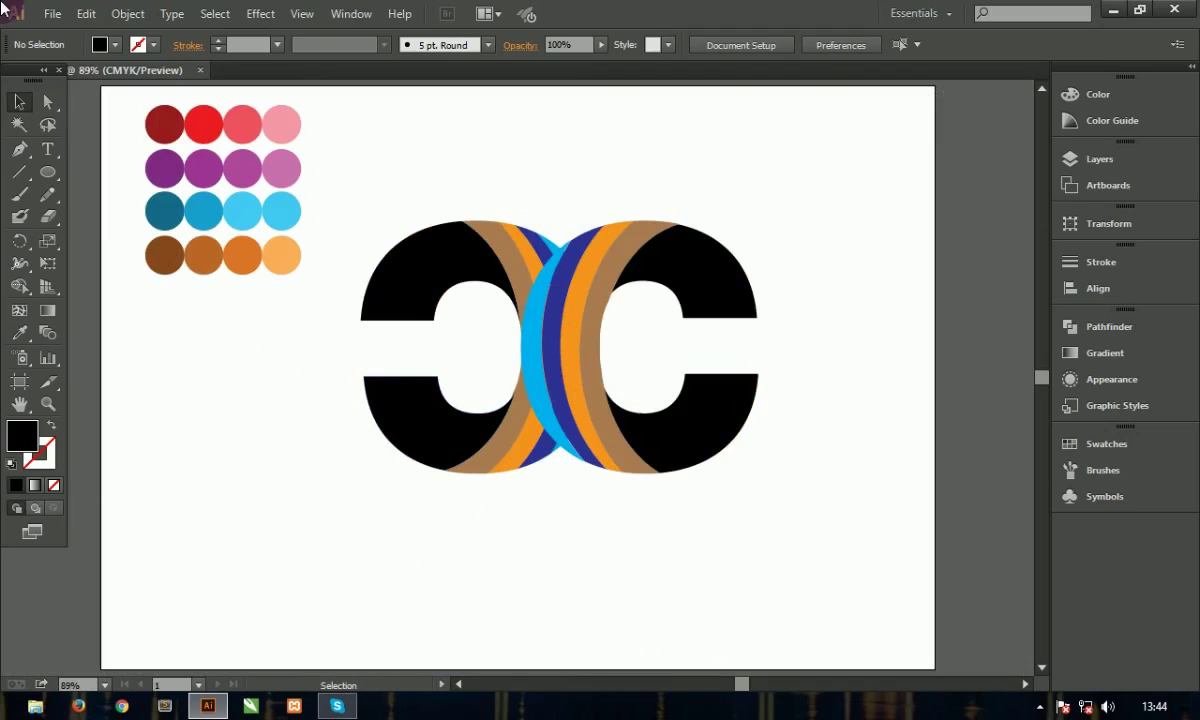
pyautogui.click(22, 172)
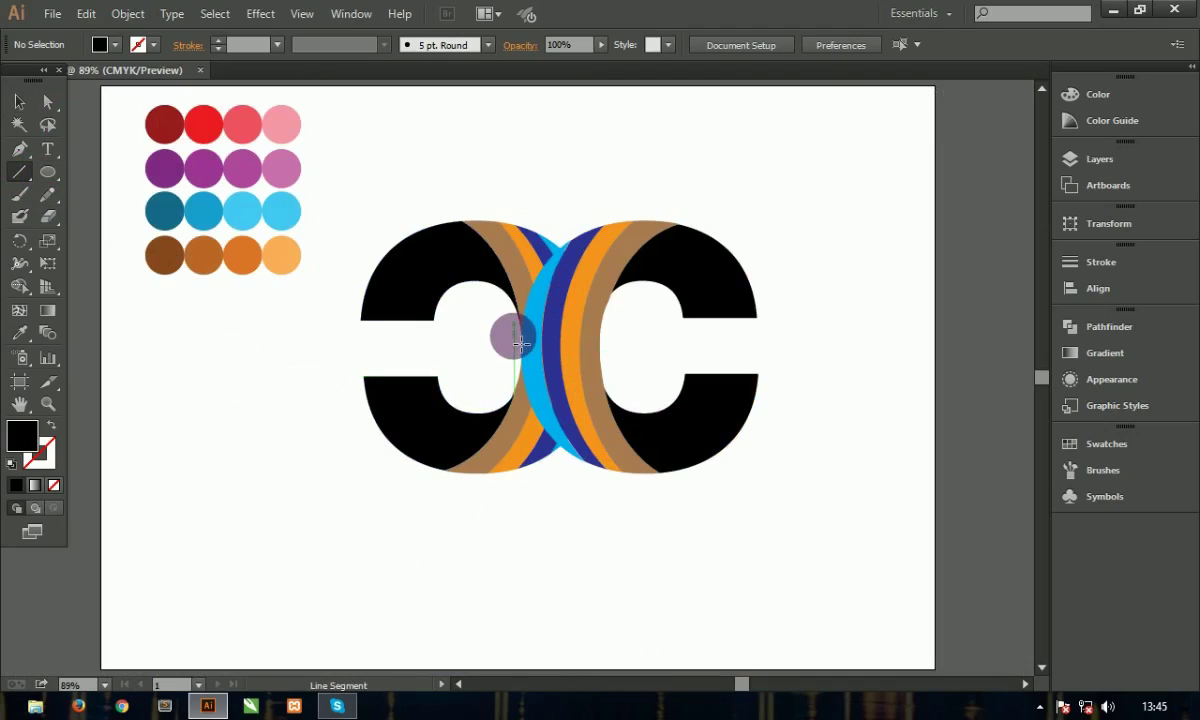
# Step: Draw a thin horizontal line across the stripe overlap
pyautogui.click(515, 345)
pyautogui.click(635, 402)
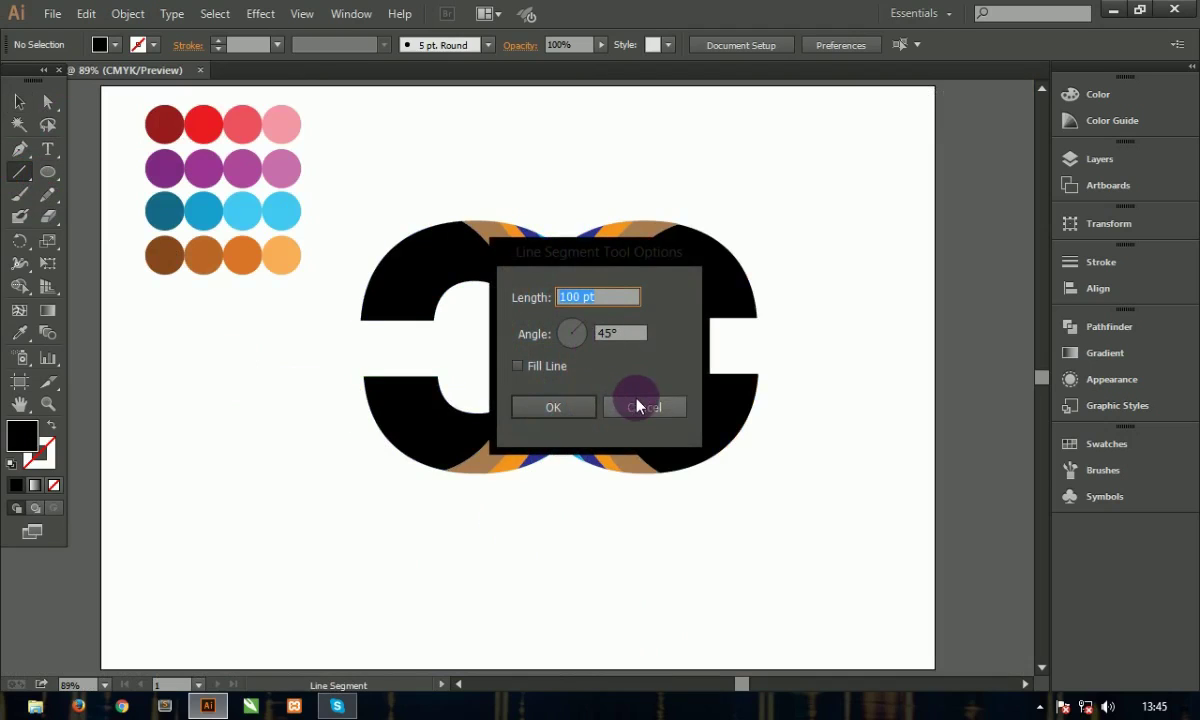
pyautogui.moveTo(530, 347)
pyautogui.mouseDown()
pyautogui.moveTo(640, 358)
pyautogui.moveTo(676, 355)
pyautogui.moveTo(669, 347)
pyautogui.mouseUp()
pyautogui.click(19, 101)
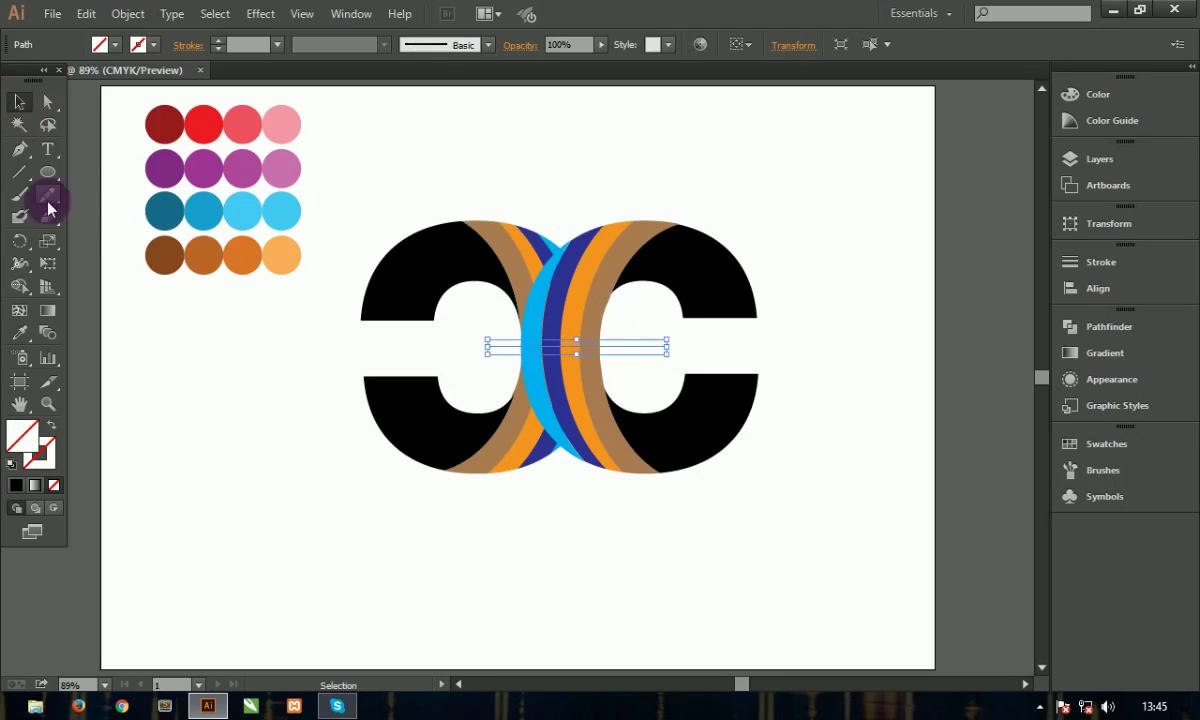
# Step: Trace a curved Pen path from the top crossing into the right C, then select the cutting lines
pyautogui.click(25, 155)
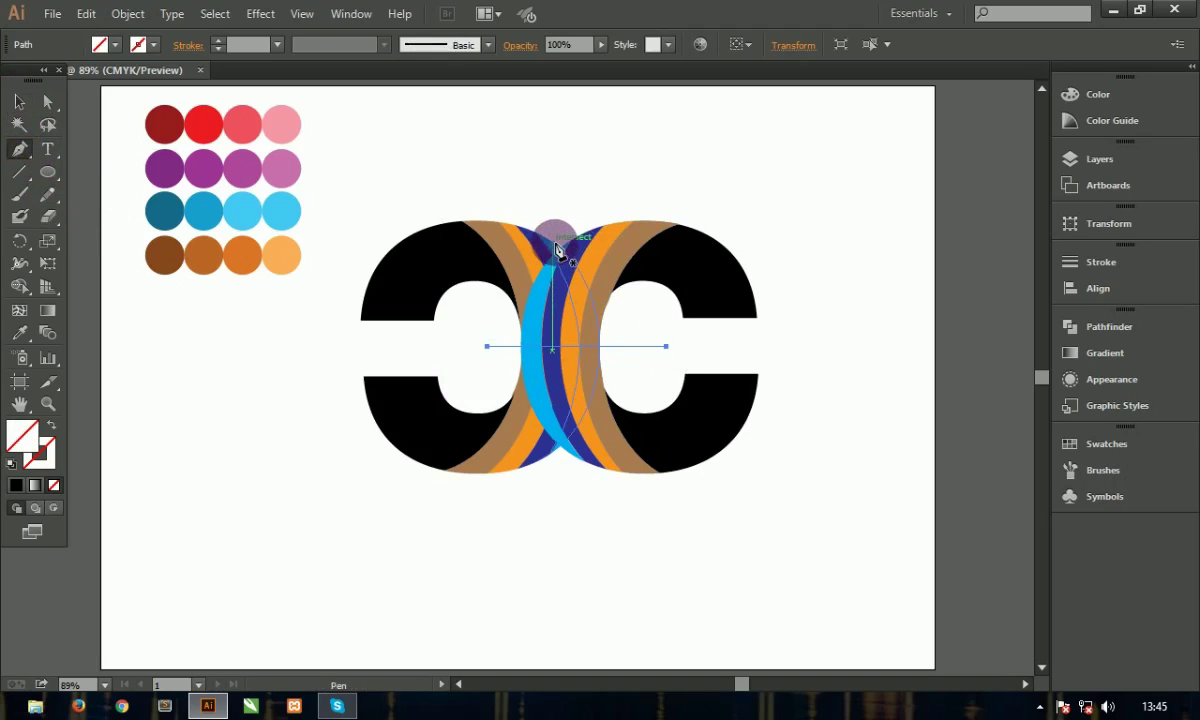
pyautogui.moveTo(555, 247); pyautogui.dragTo(614, 300)
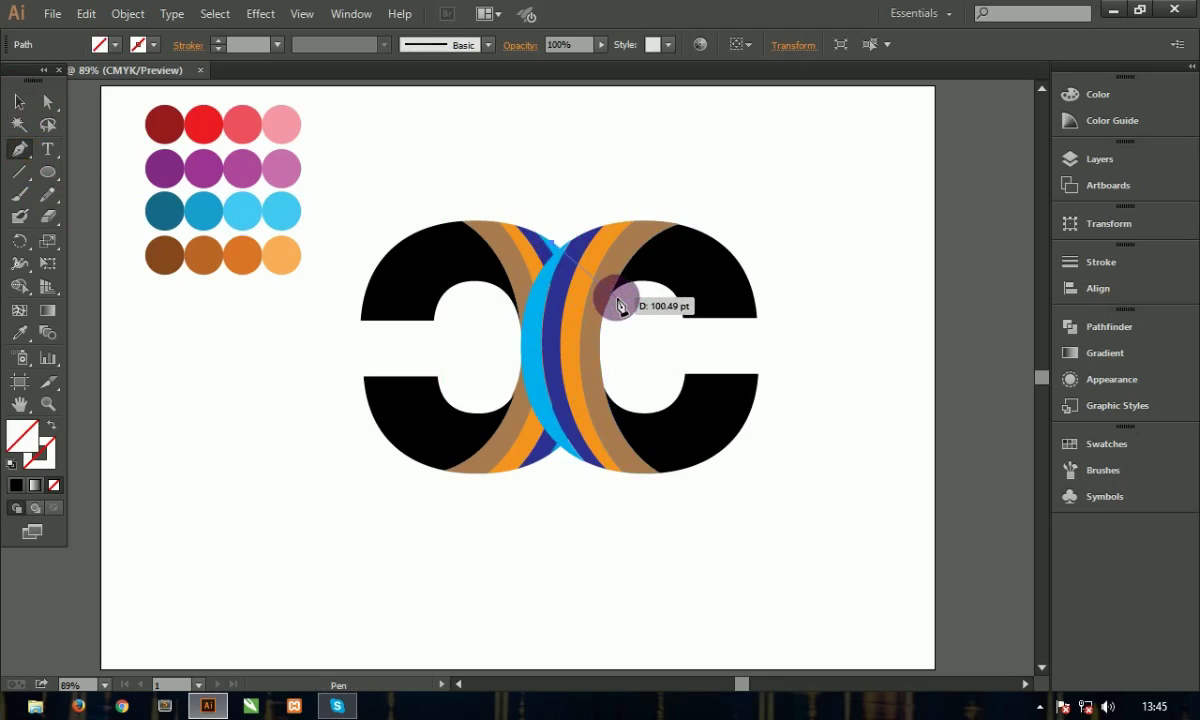
pyautogui.moveTo(613, 300)
pyautogui.mouseDown()
pyautogui.moveTo(630, 325)
pyautogui.moveTo(595, 327)
pyautogui.mouseUp()
pyautogui.hotkey('ctrl', 'shift', 'a')
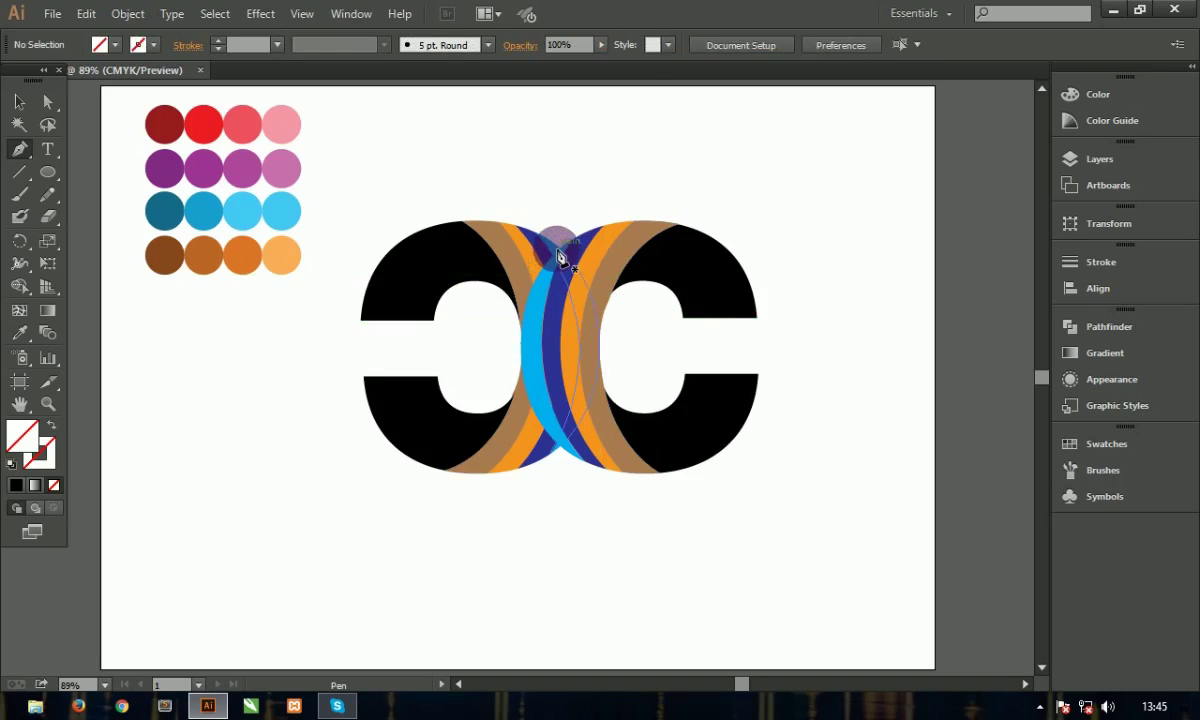
pyautogui.moveTo(560, 252); pyautogui.dragTo(614, 314)
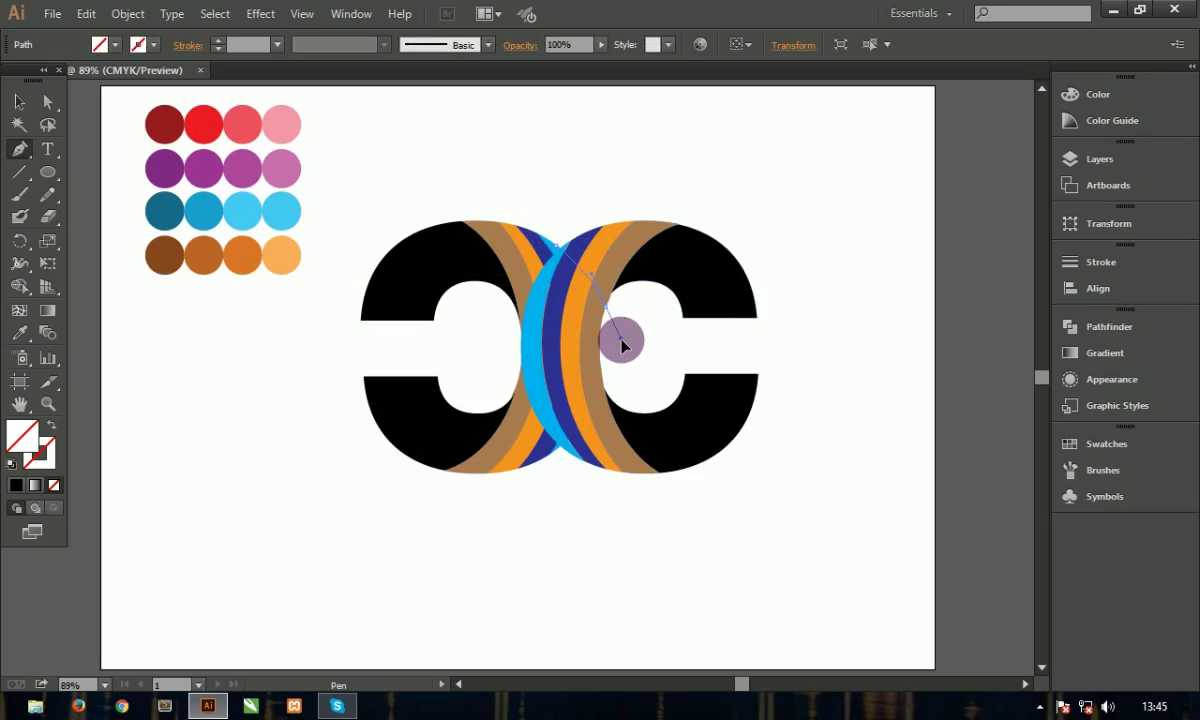
pyautogui.moveTo(621, 345); pyautogui.dragTo(611, 321)
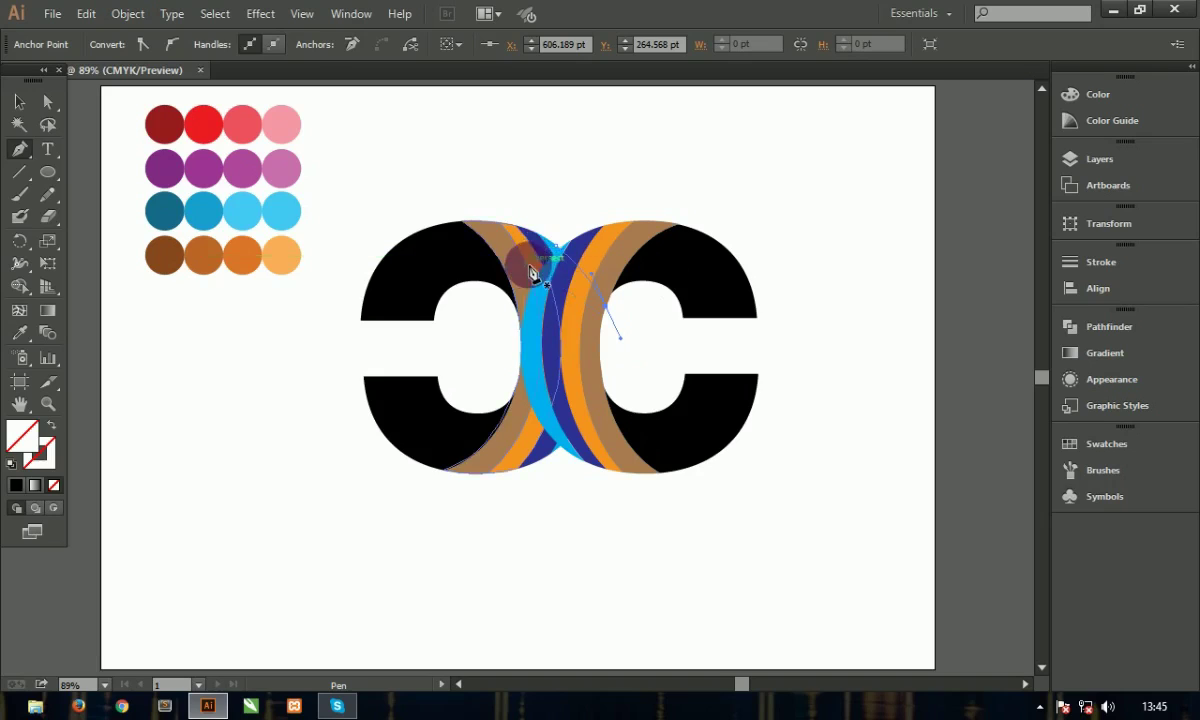
pyautogui.click(26, 106)
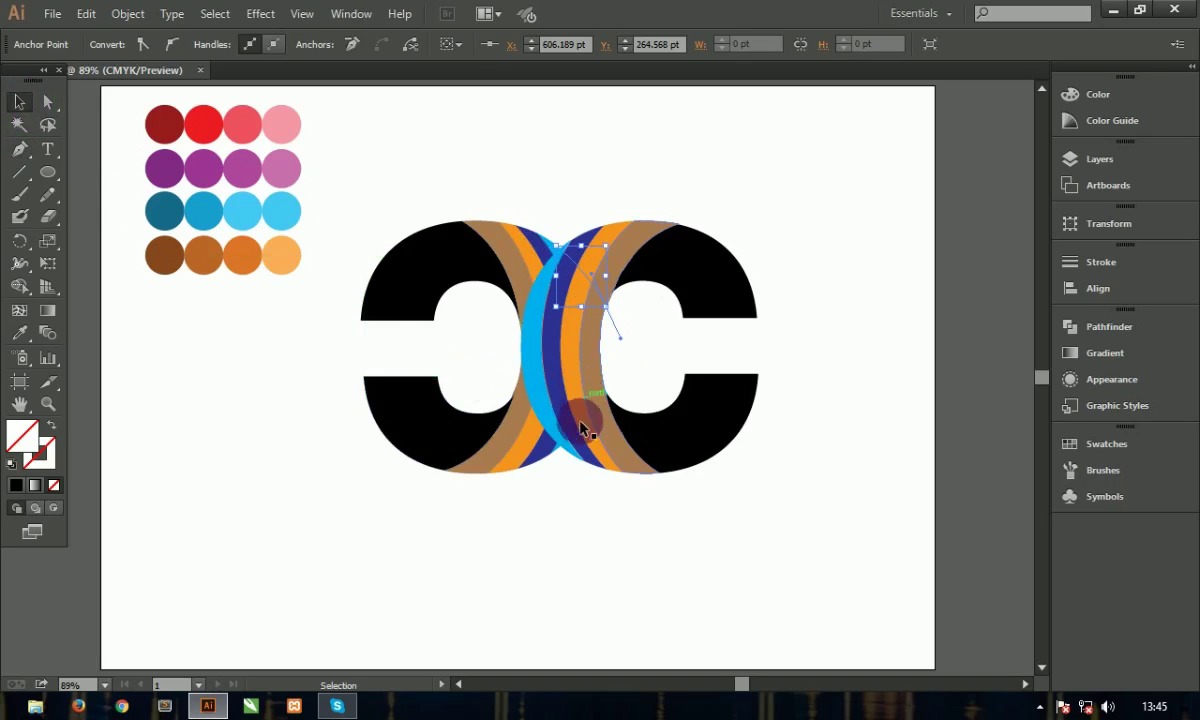
pyautogui.click(571, 346)
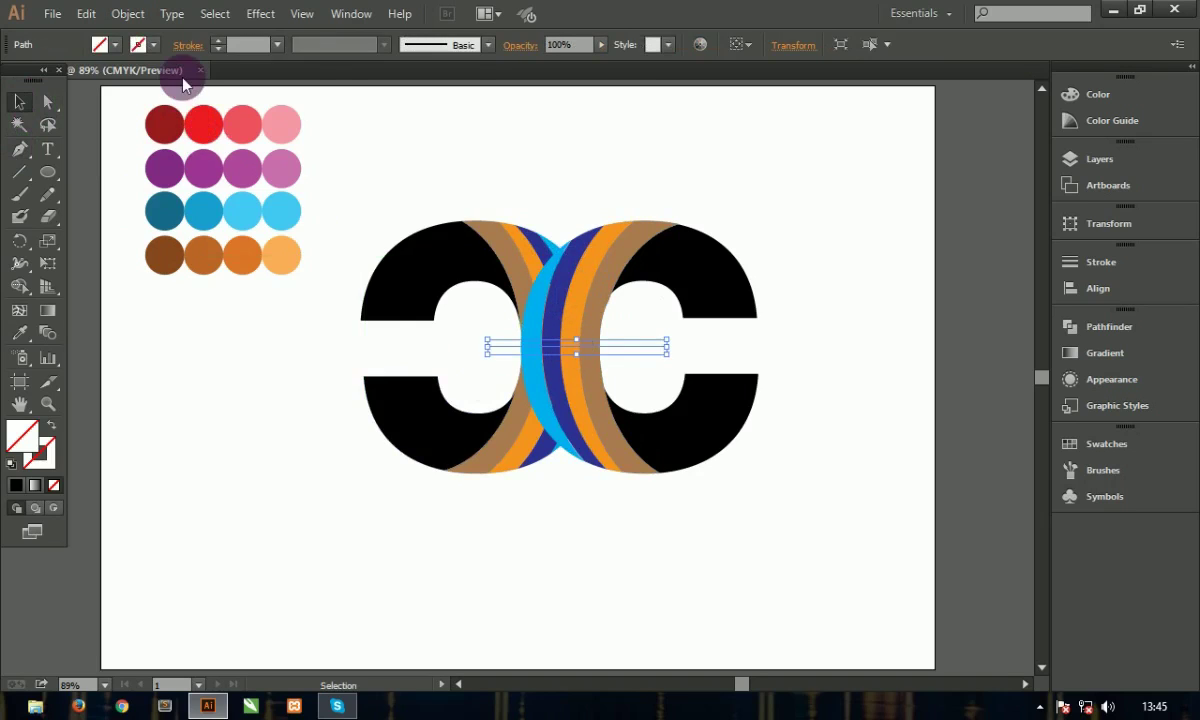
pyautogui.click(128, 13)
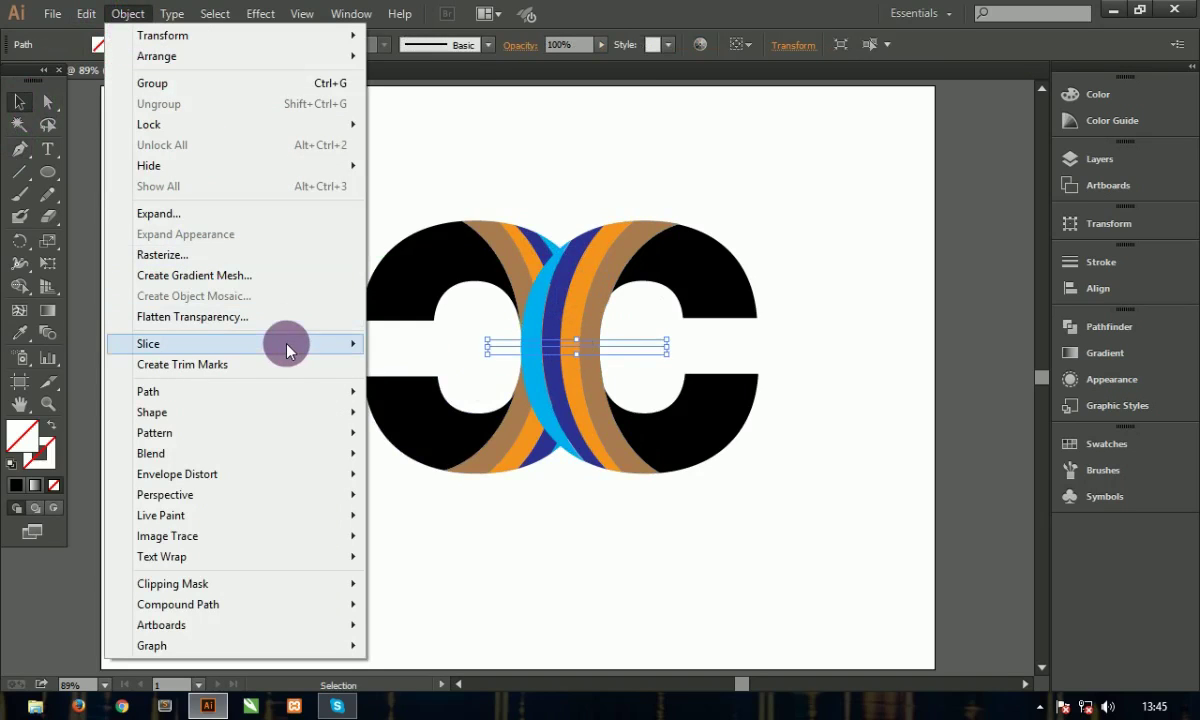
pyautogui.moveTo(148, 391)
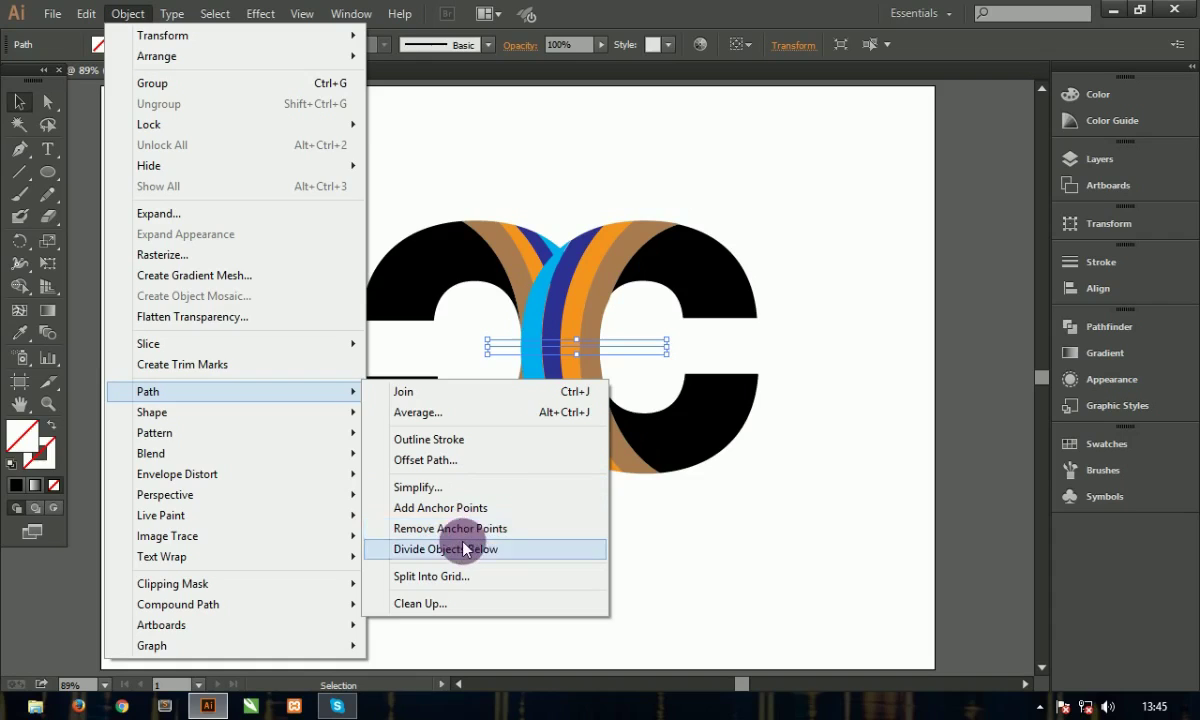
# Step: Divide the stripes below along the horizontal line and the curved cutting path
pyautogui.click(466, 549)
pyautogui.click(547, 539)
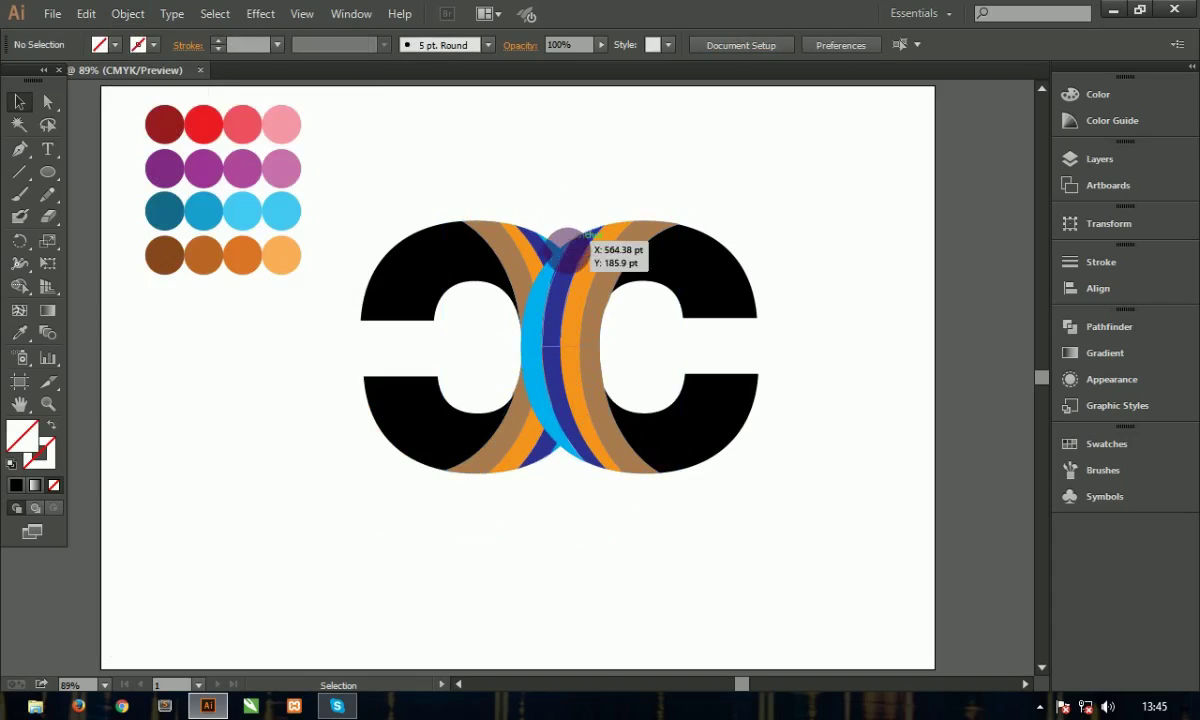
pyautogui.click(572, 265)
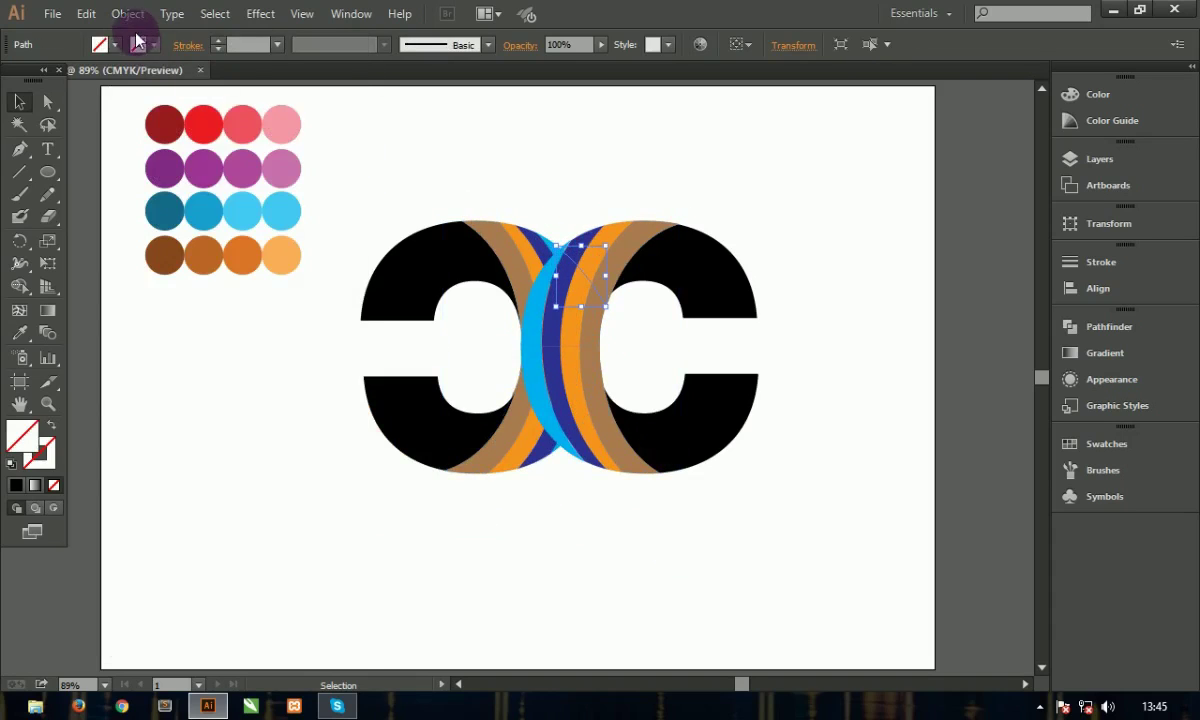
pyautogui.click(128, 13)
pyautogui.moveTo(148, 391)
pyautogui.click(495, 550)
# Step: Join several overlap slices together, then undo the join
pyautogui.click(560, 313)
pyautogui.rightClick(563, 316)
pyautogui.click(903, 251)
pyautogui.click(560, 322)
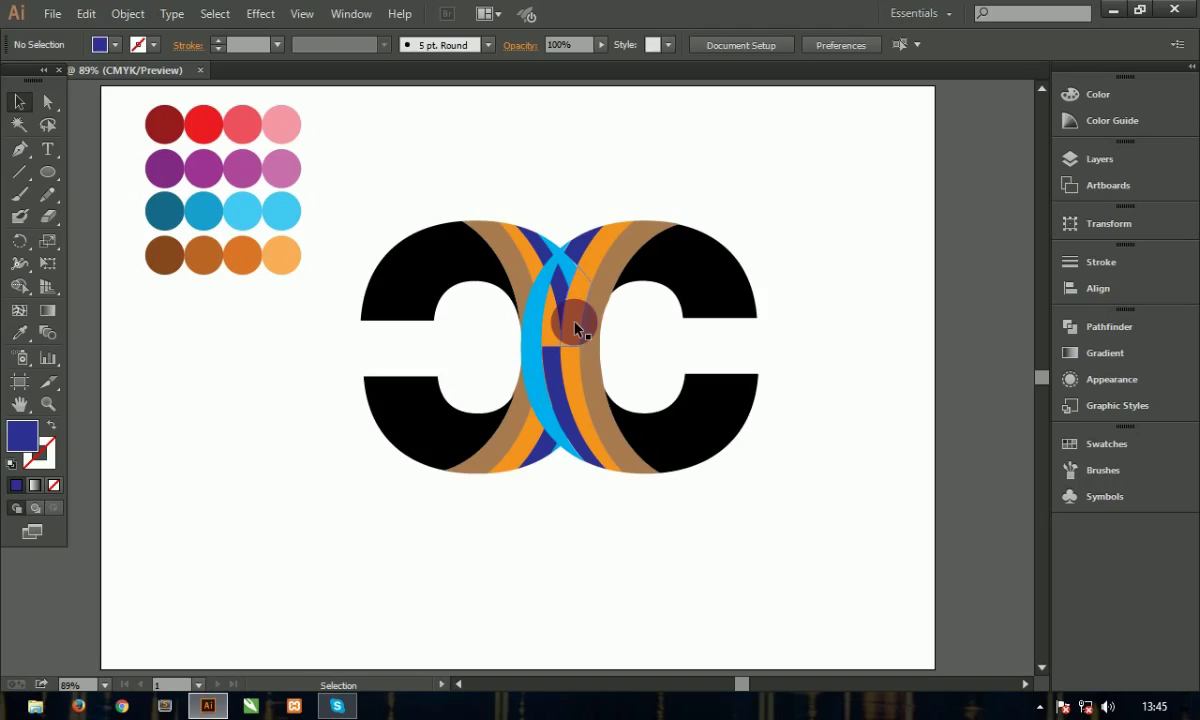
pyautogui.click(582, 320)
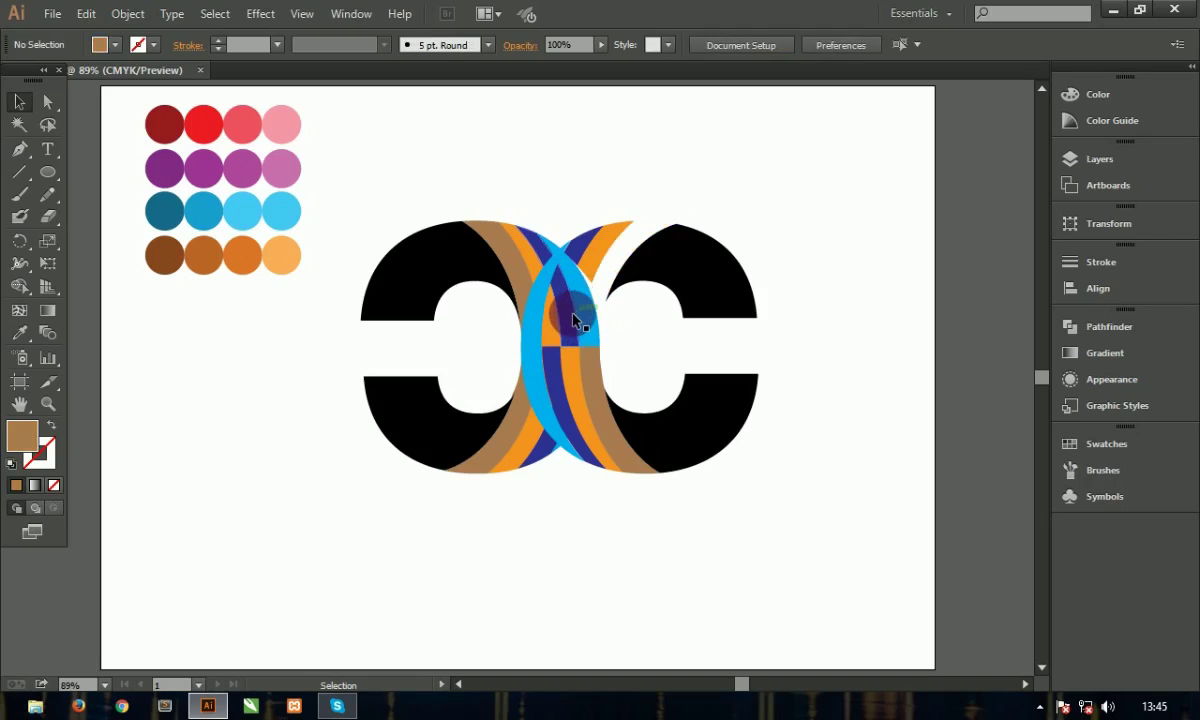
pyautogui.click(584, 305)
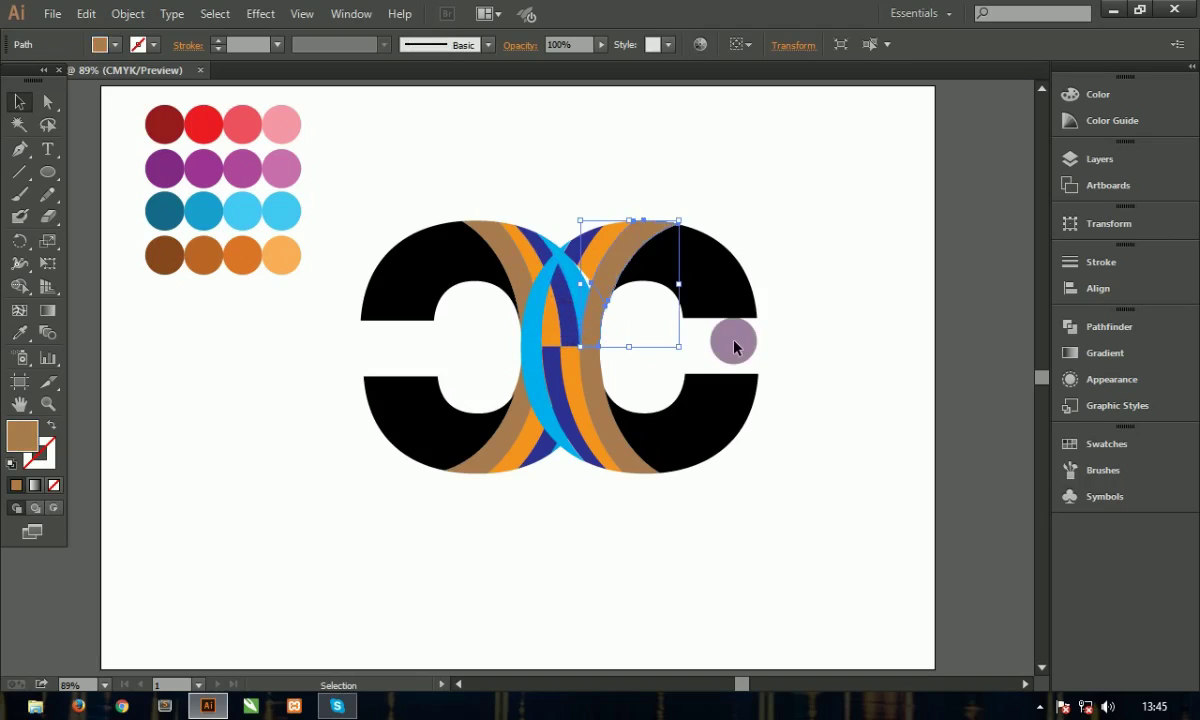
pyautogui.rightClick(601, 317)
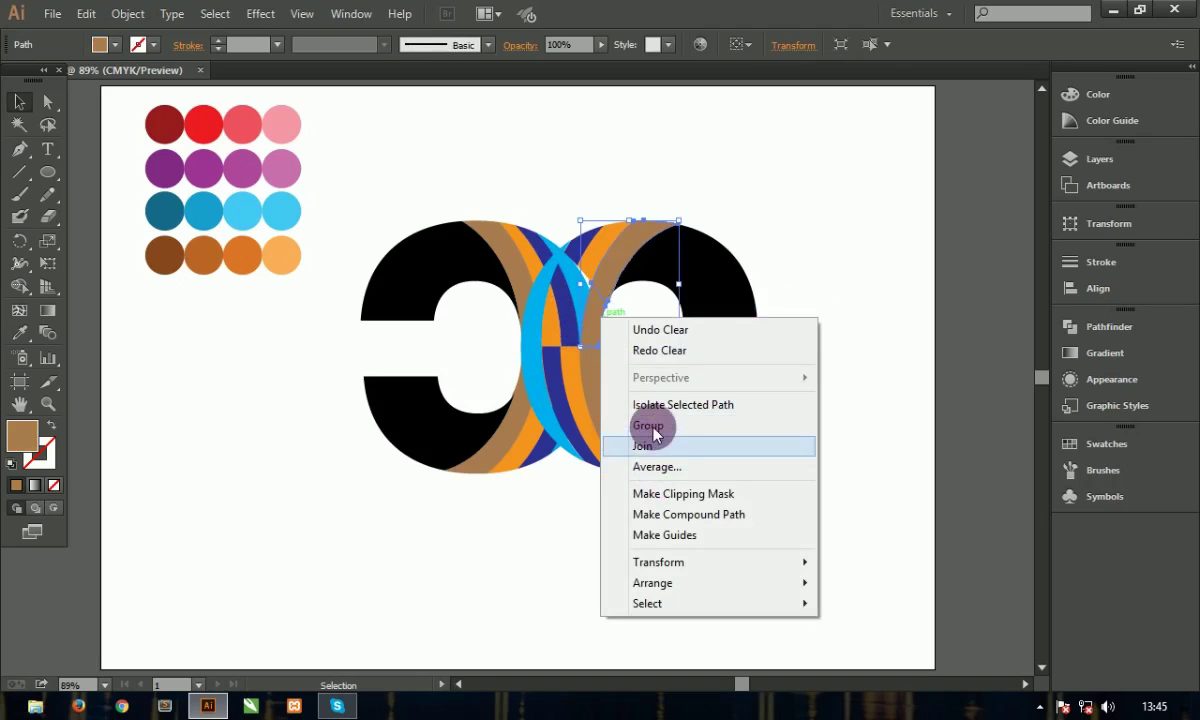
pyautogui.click(737, 446)
pyautogui.click(879, 305)
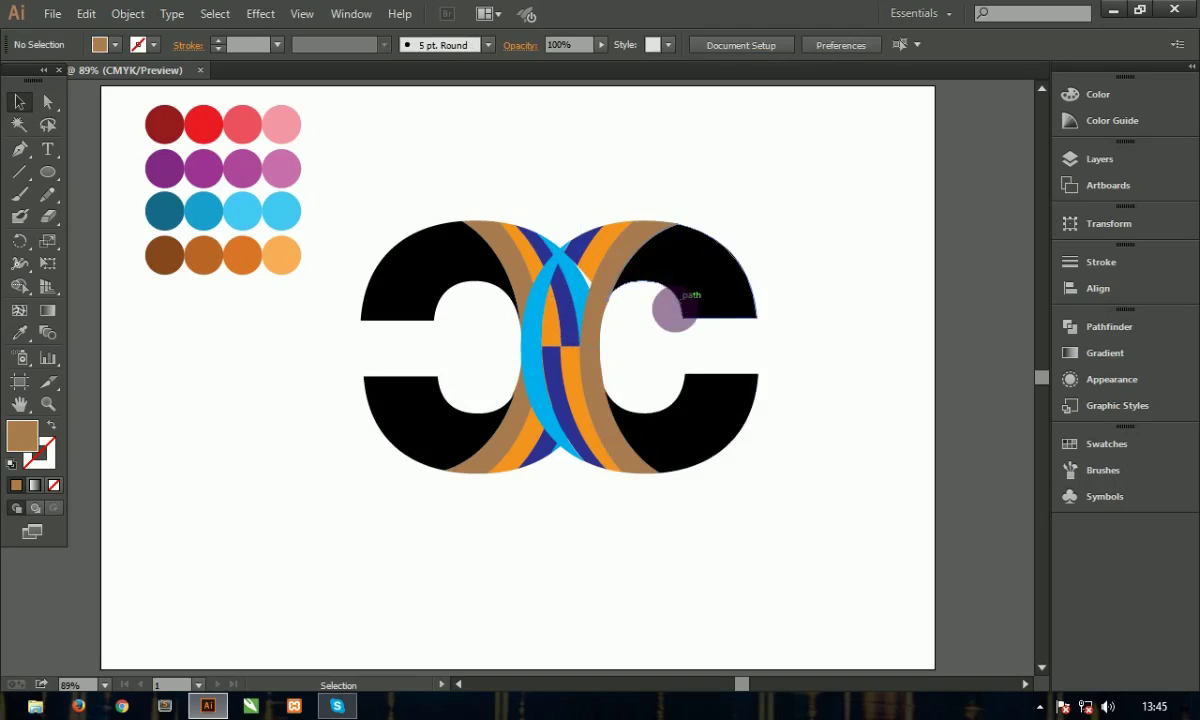
pyautogui.hotkey('ctrl', 'z')
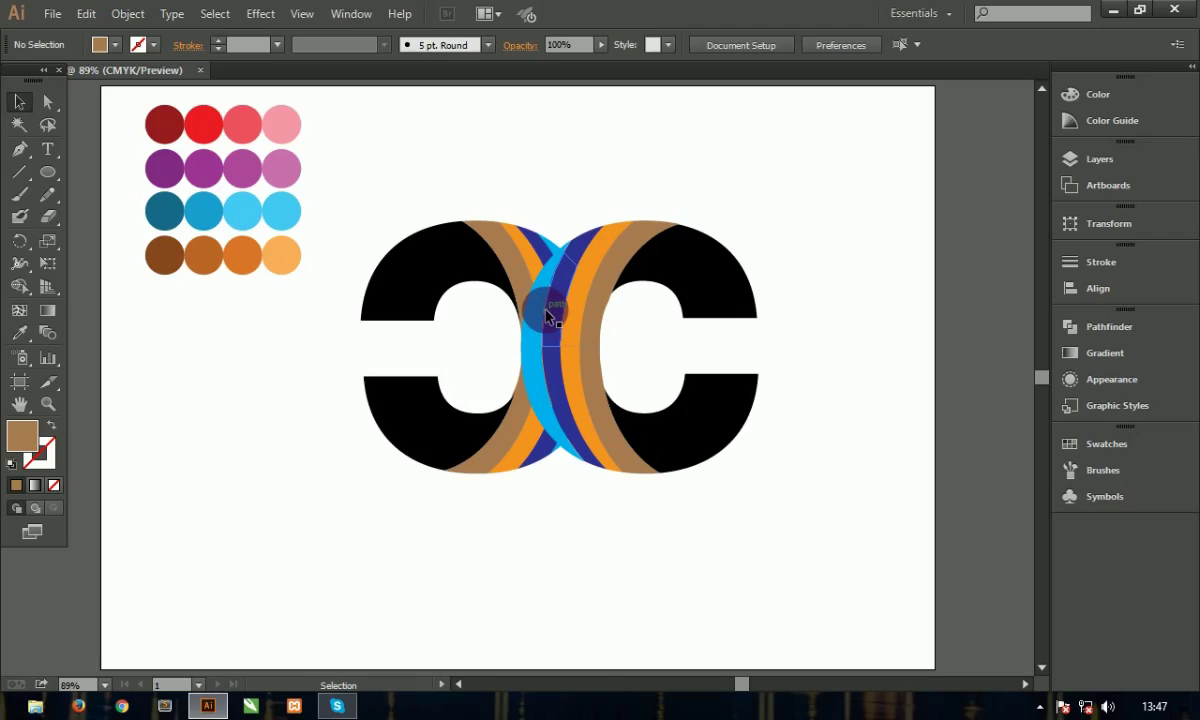
# Step: Send the three centre overlap stripes, including the light-blue one, to the back
pyautogui.click(531, 307)
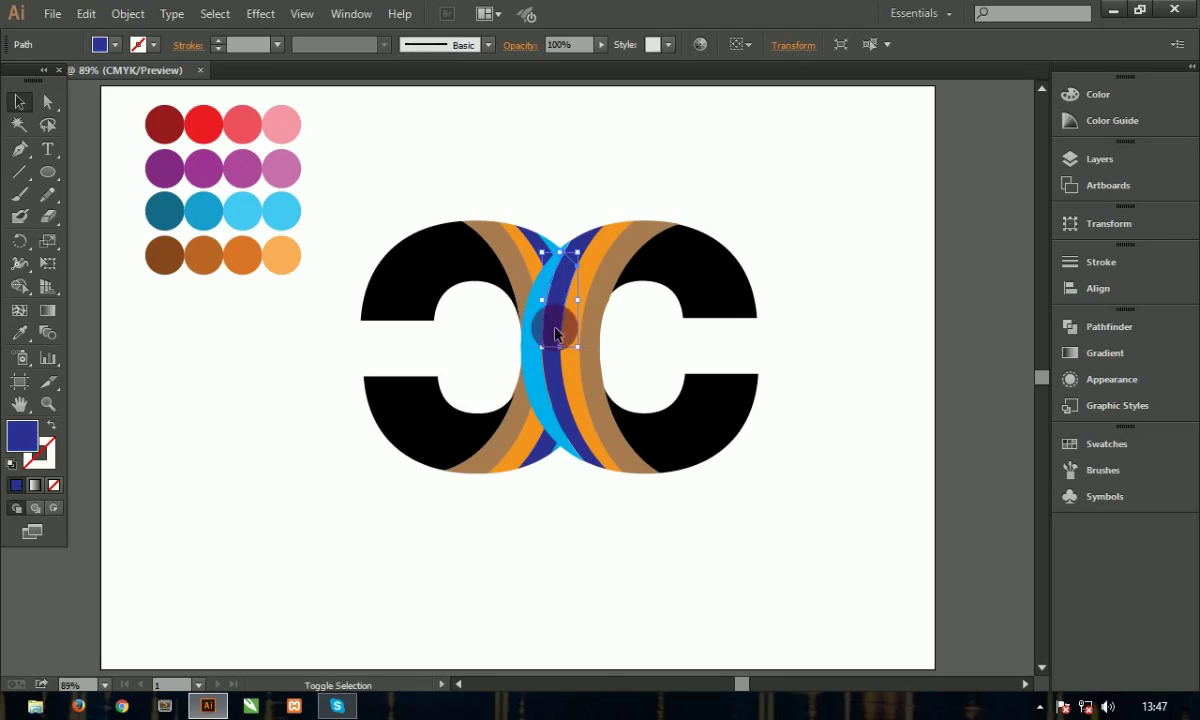
pyautogui.keyDown('shift'); pyautogui.click(578, 328); pyautogui.keyUp('shift')
pyautogui.keyDown('shift'); pyautogui.click(538, 322); pyautogui.keyUp('shift')
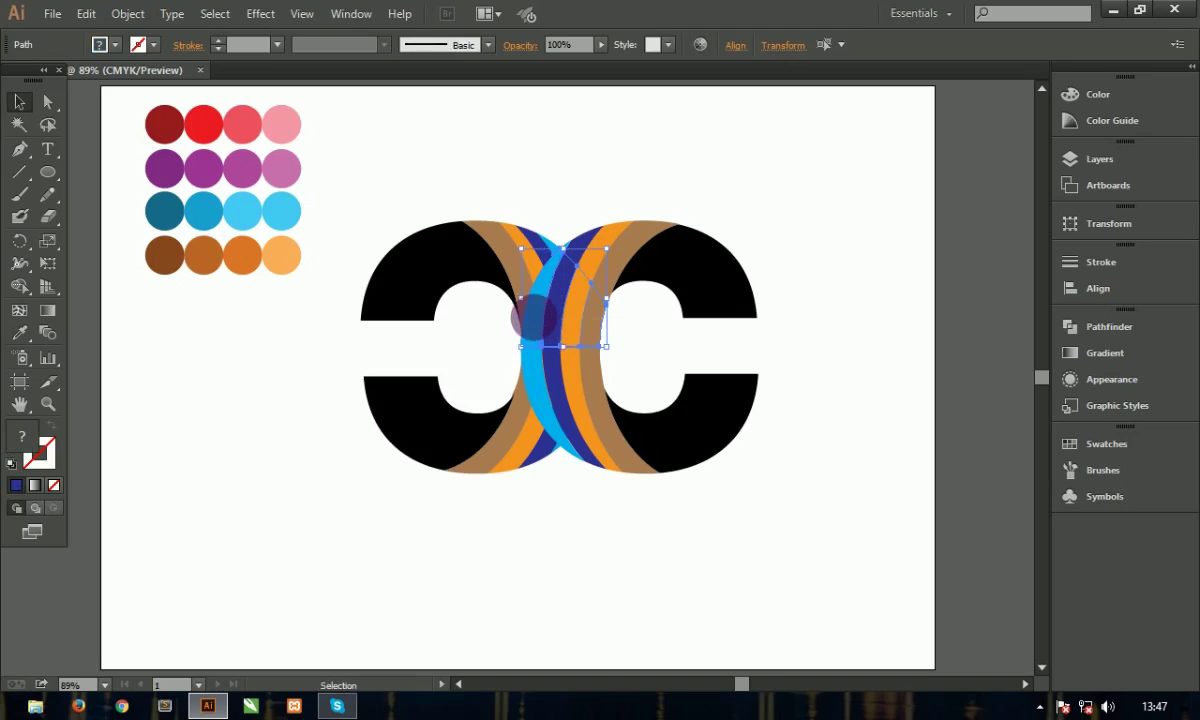
pyautogui.rightClick(532, 318)
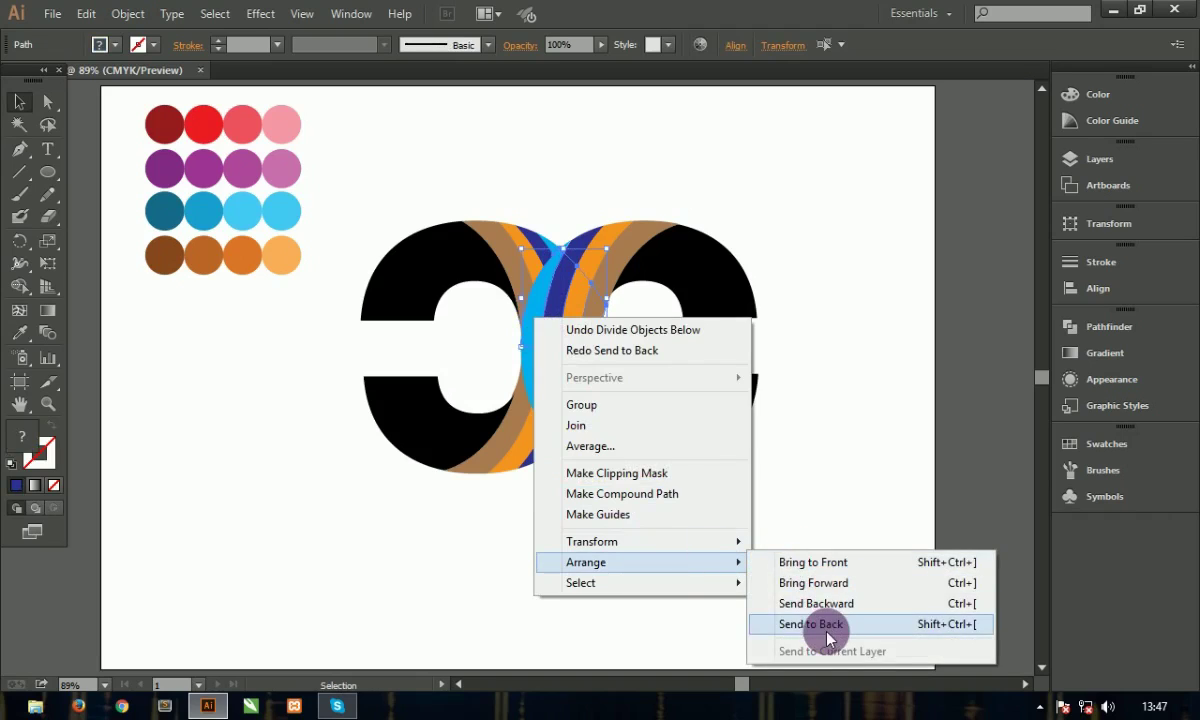
pyautogui.click(828, 628)
pyautogui.click(834, 538)
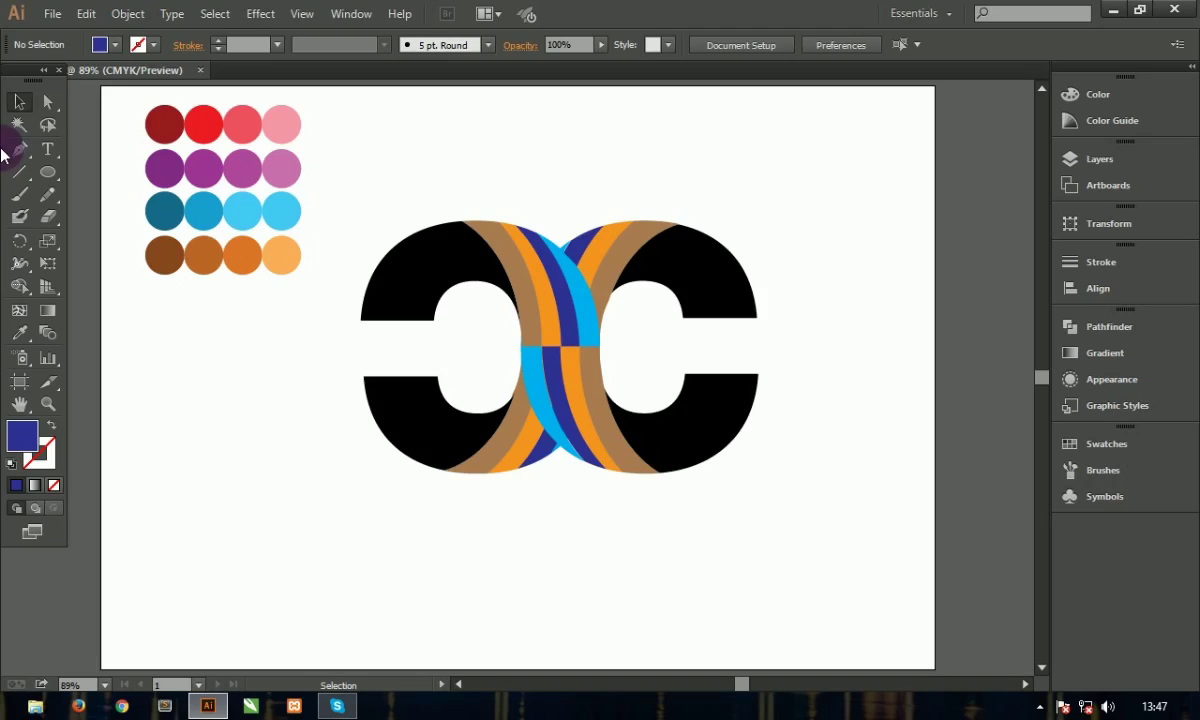
pyautogui.click(43, 104)
pyautogui.click(20, 101)
pyautogui.click(503, 183)
pyautogui.click(506, 255)
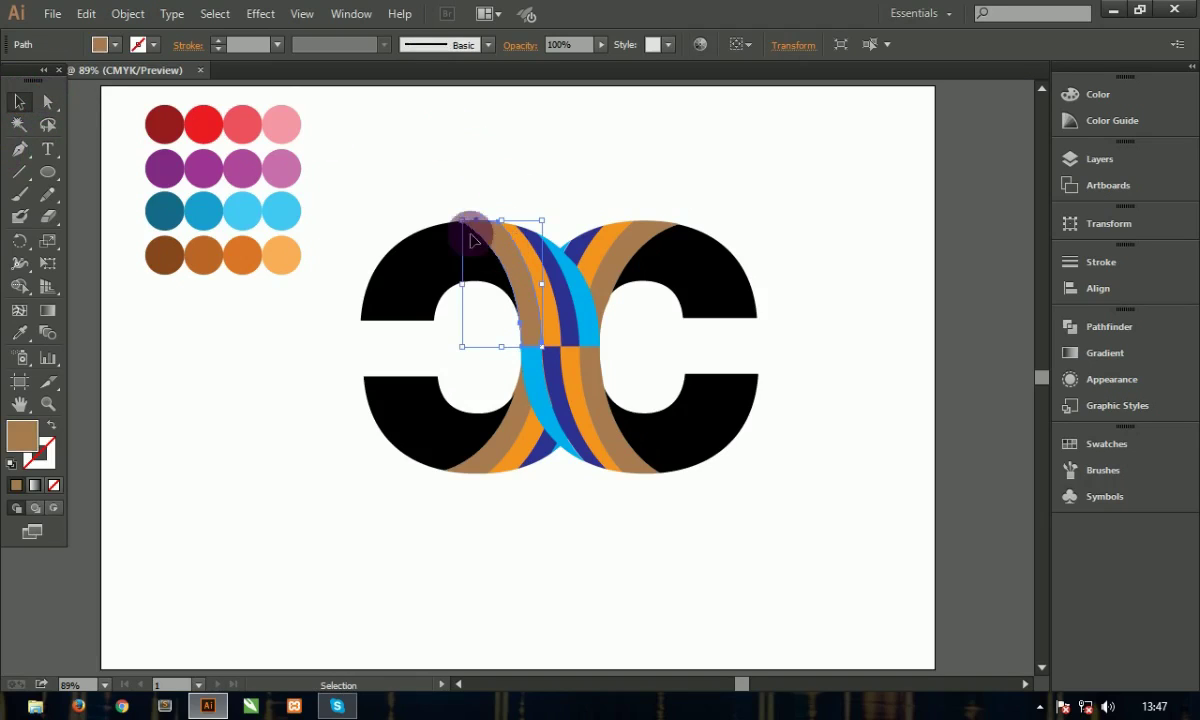
# Step: Ungroup the row of red swatch circles
pyautogui.keyDown('shift'); pyautogui.click(170, 122); pyautogui.keyUp('shift')
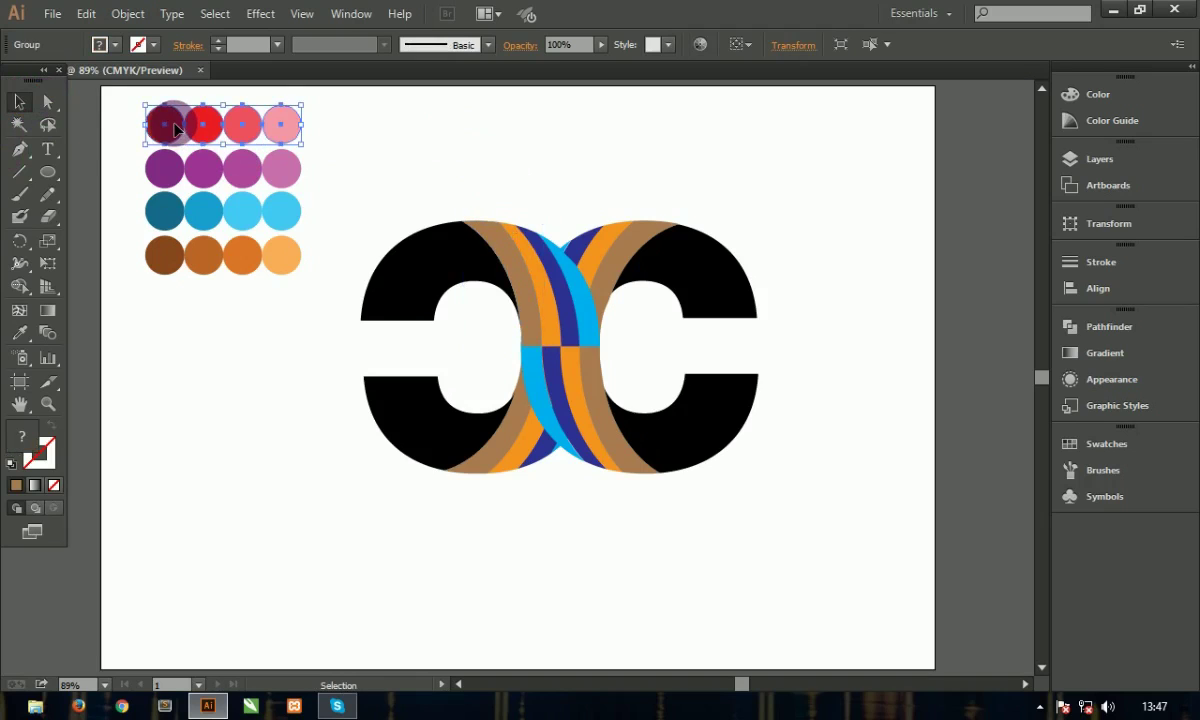
pyautogui.moveTo(175, 128); pyautogui.dragTo(122, 130)
pyautogui.rightClick(168, 133)
pyautogui.click(245, 236)
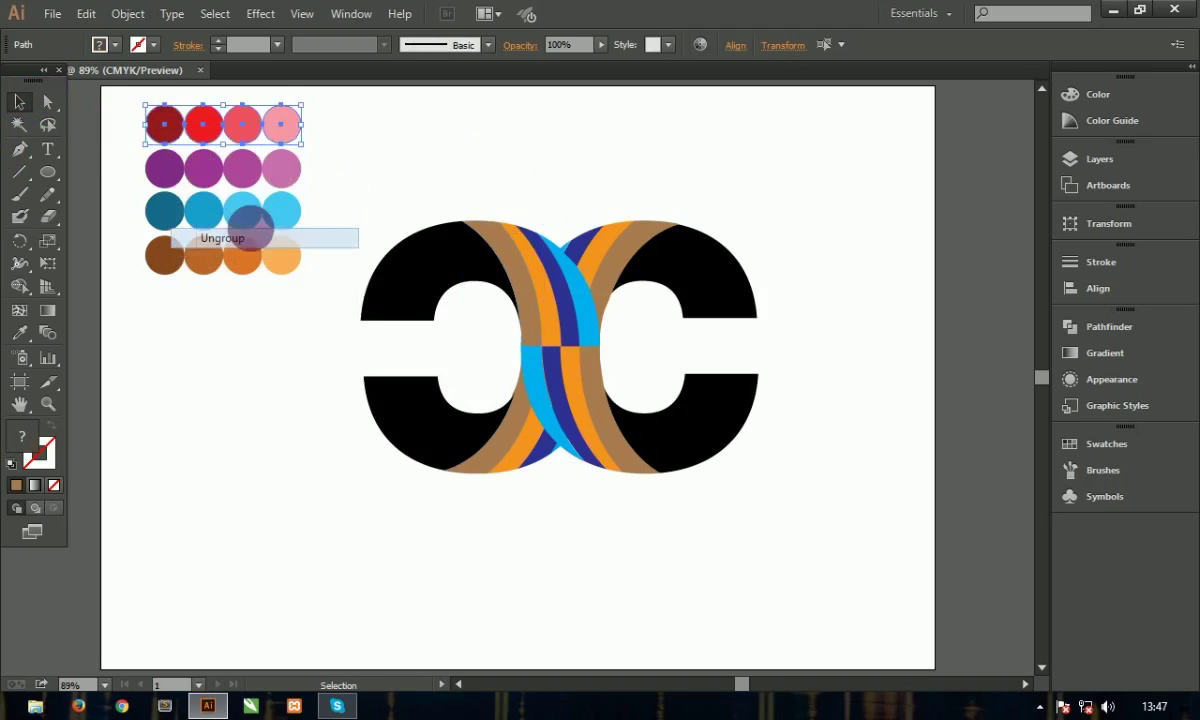
# Step: Fill the left C's brown arc slice dark red and its orange arc slice bright red
pyautogui.click(485, 268)
pyautogui.click(19, 332)
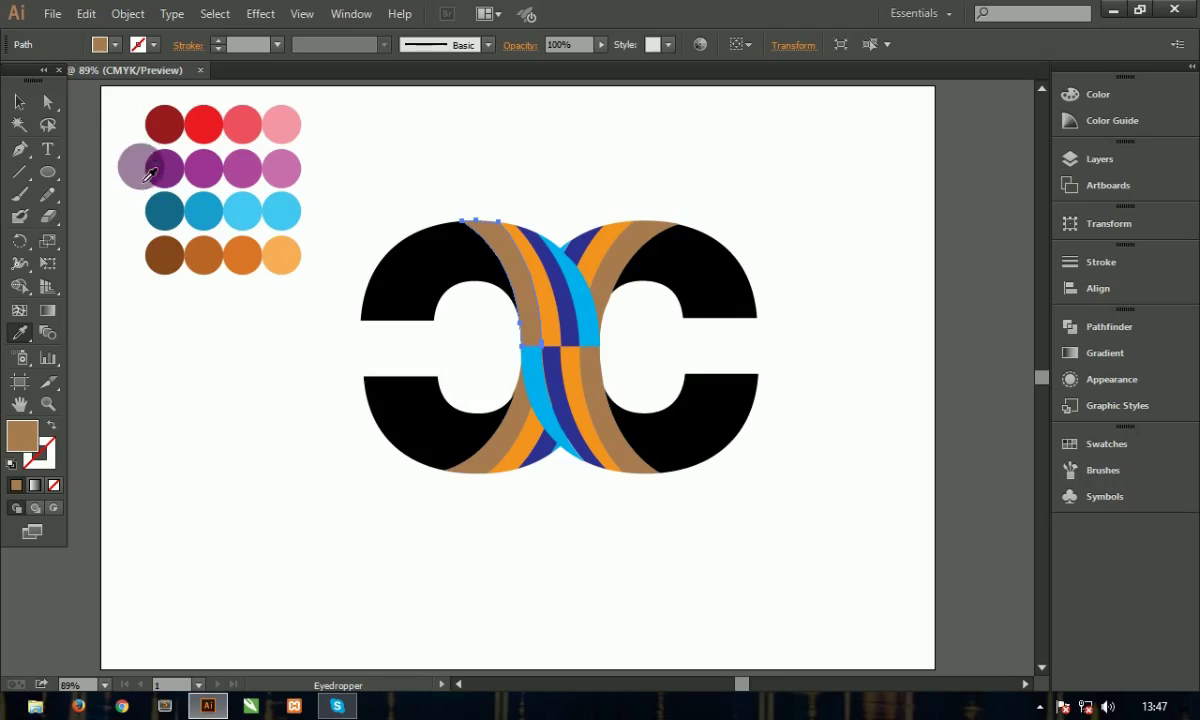
pyautogui.click(164, 126)
pyautogui.click(19, 101)
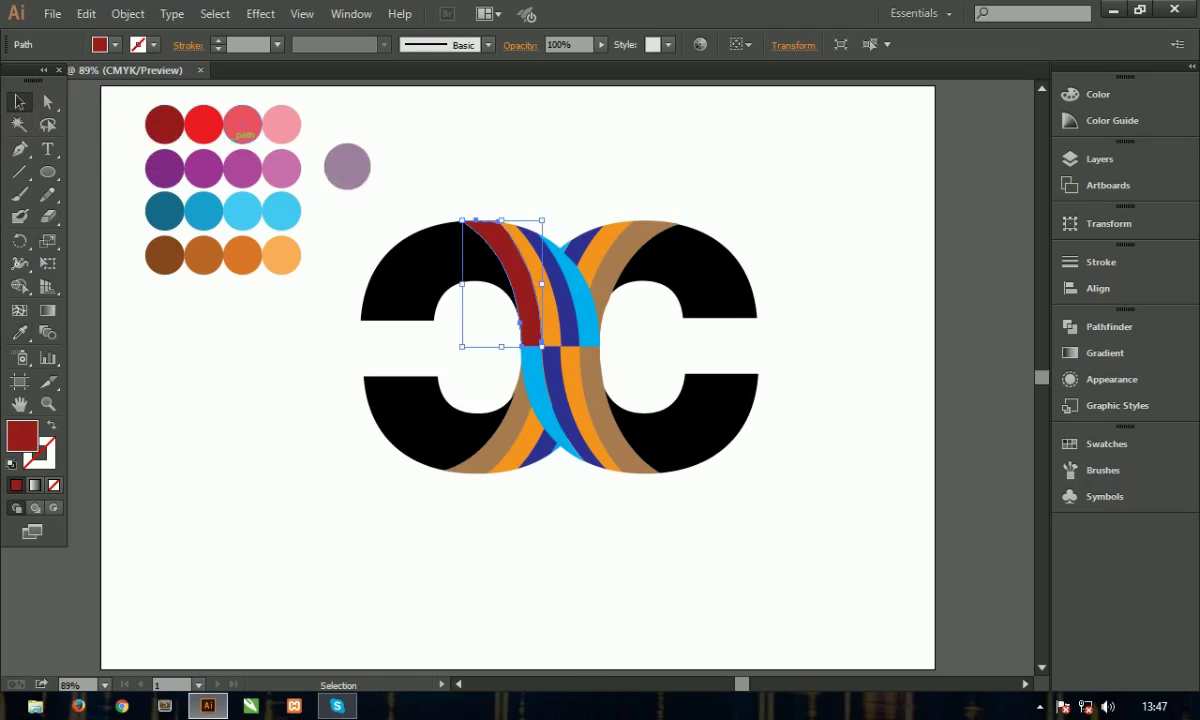
pyautogui.click(517, 206)
pyautogui.click(545, 262)
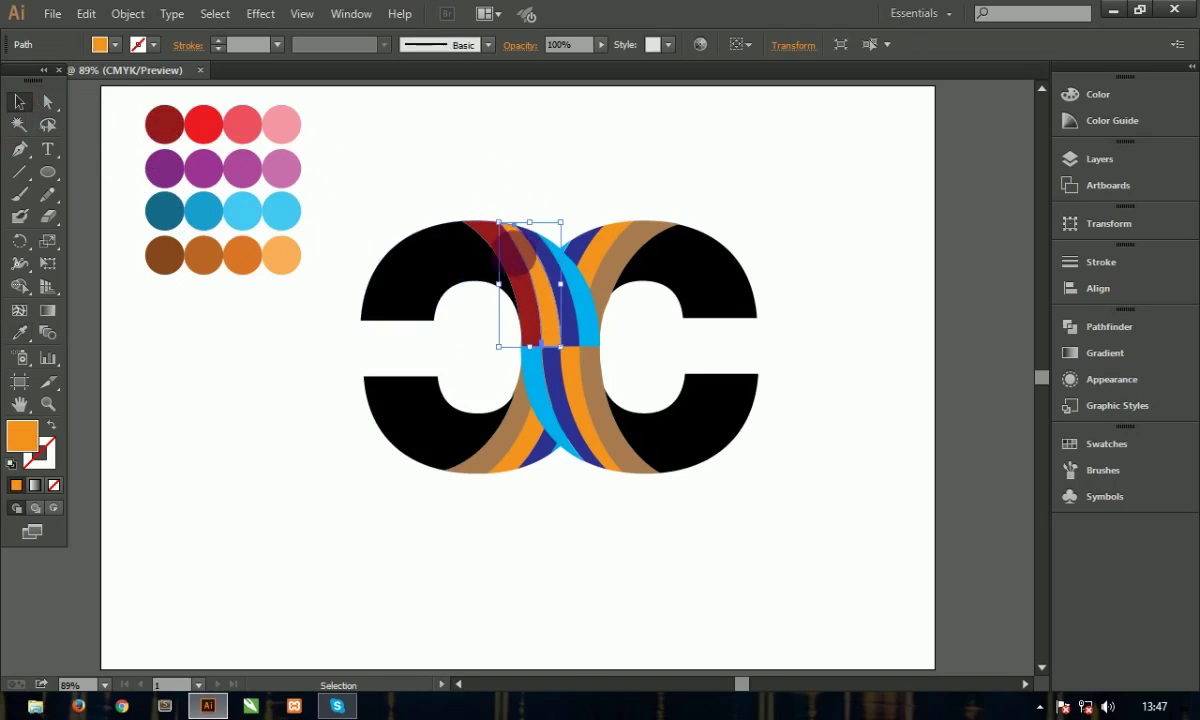
pyautogui.click(19, 332)
pyautogui.click(203, 124)
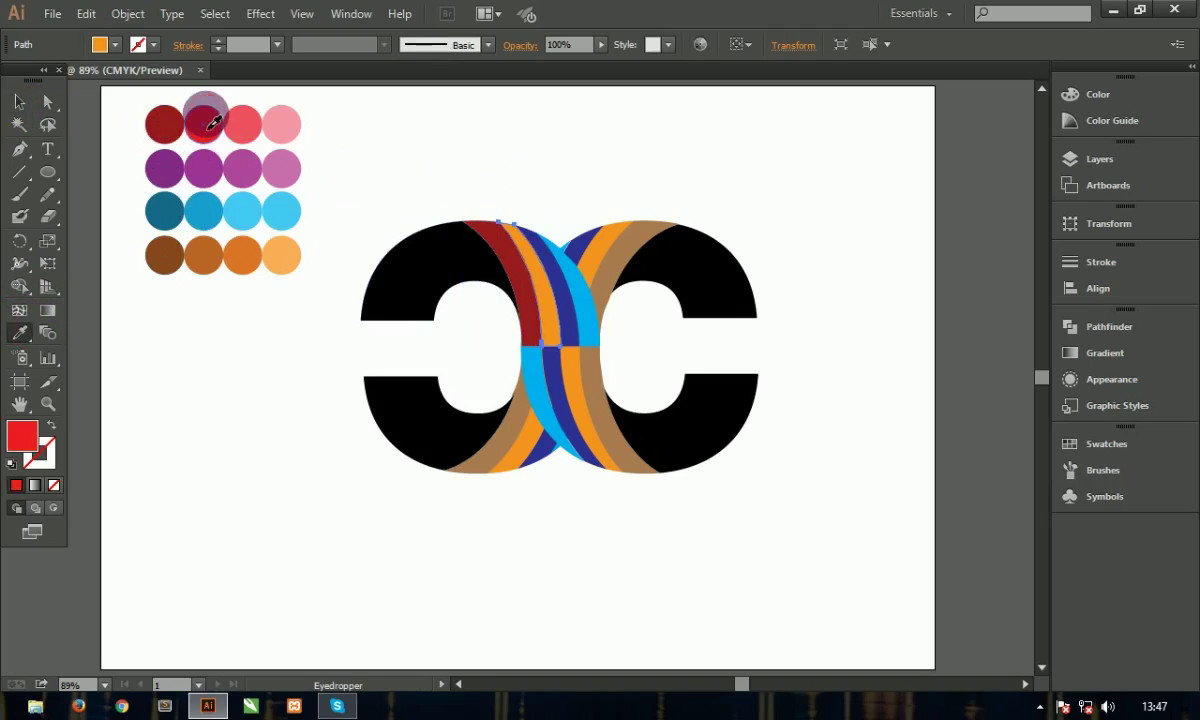
pyautogui.click(12, 104)
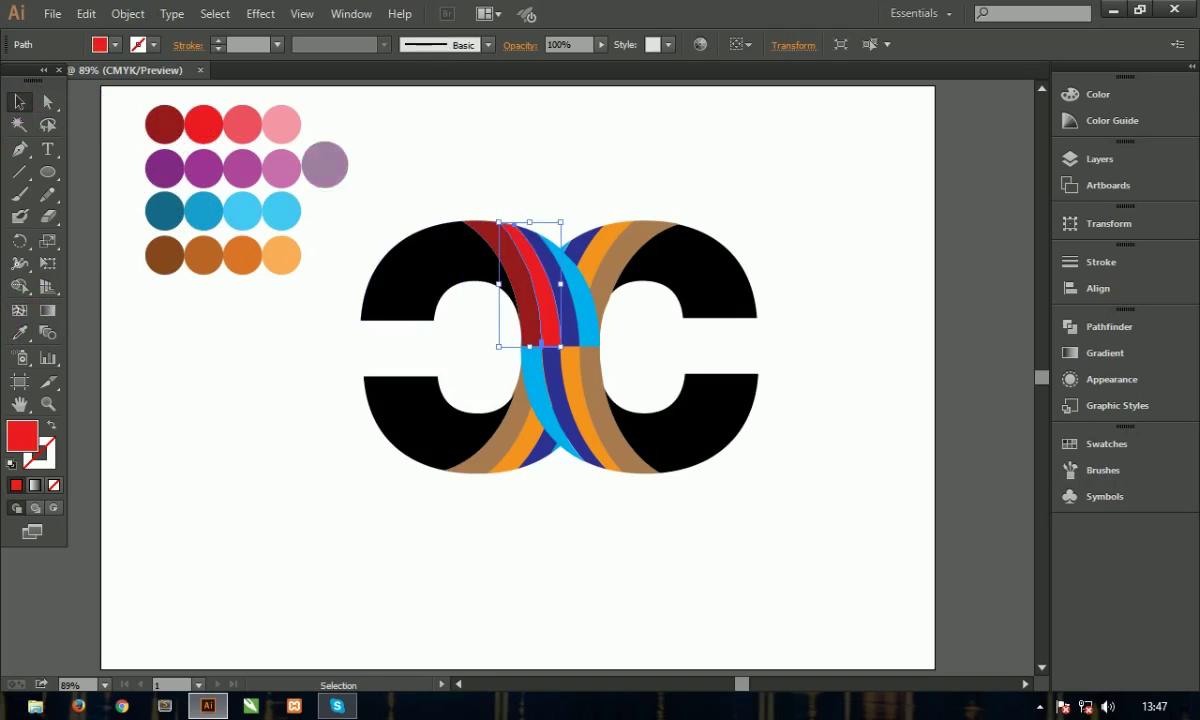
# Step: Recolour the upper dark blue stripe coral pink and the light blue stripe light pink
pyautogui.click(573, 307)
pyautogui.click(448, 207)
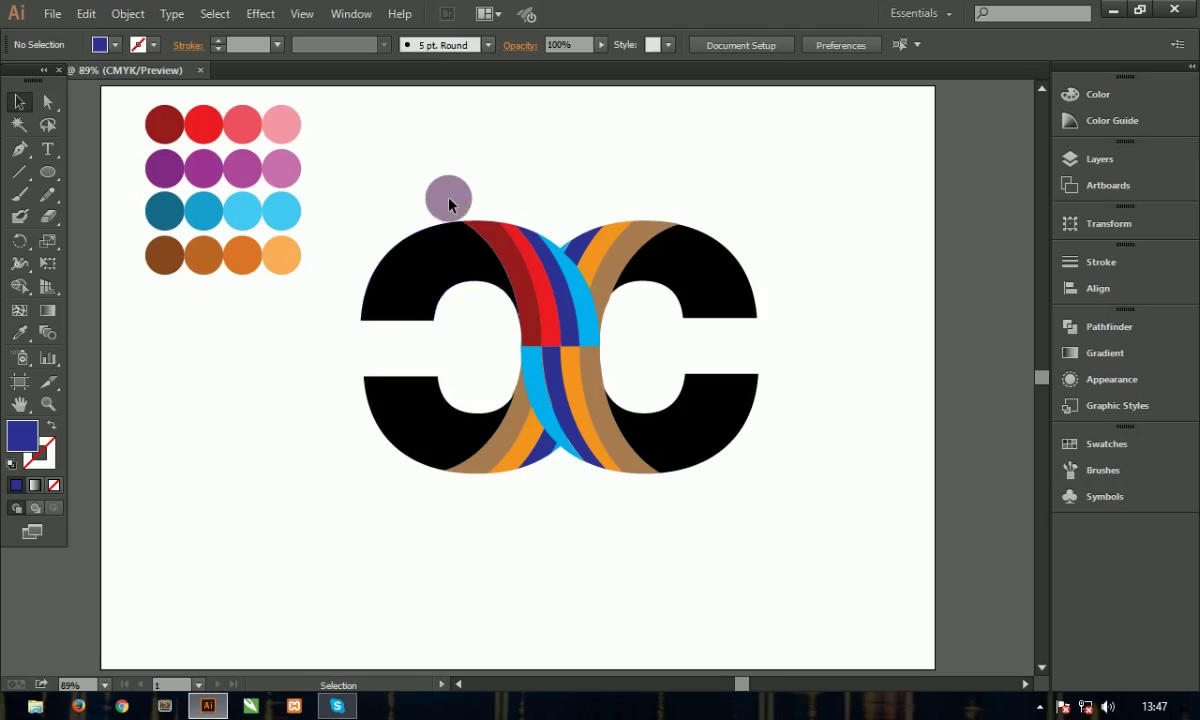
pyautogui.click(561, 309)
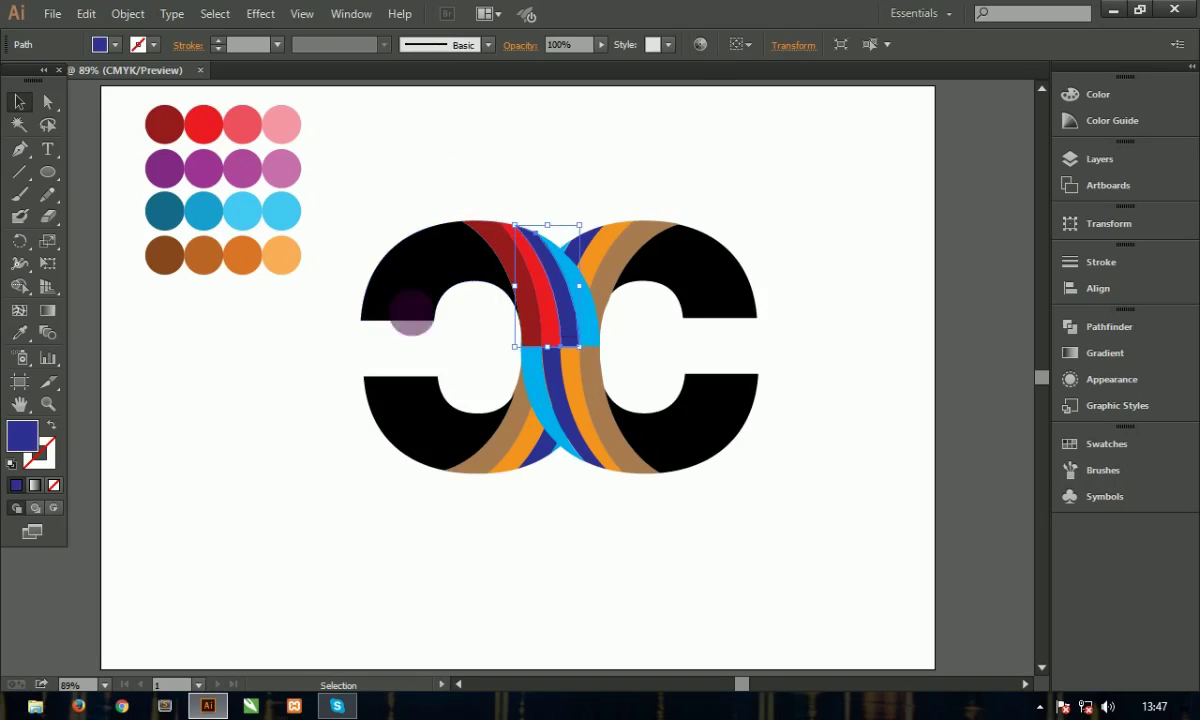
pyautogui.click(20, 332)
pyautogui.click(205, 170)
pyautogui.click(242, 124)
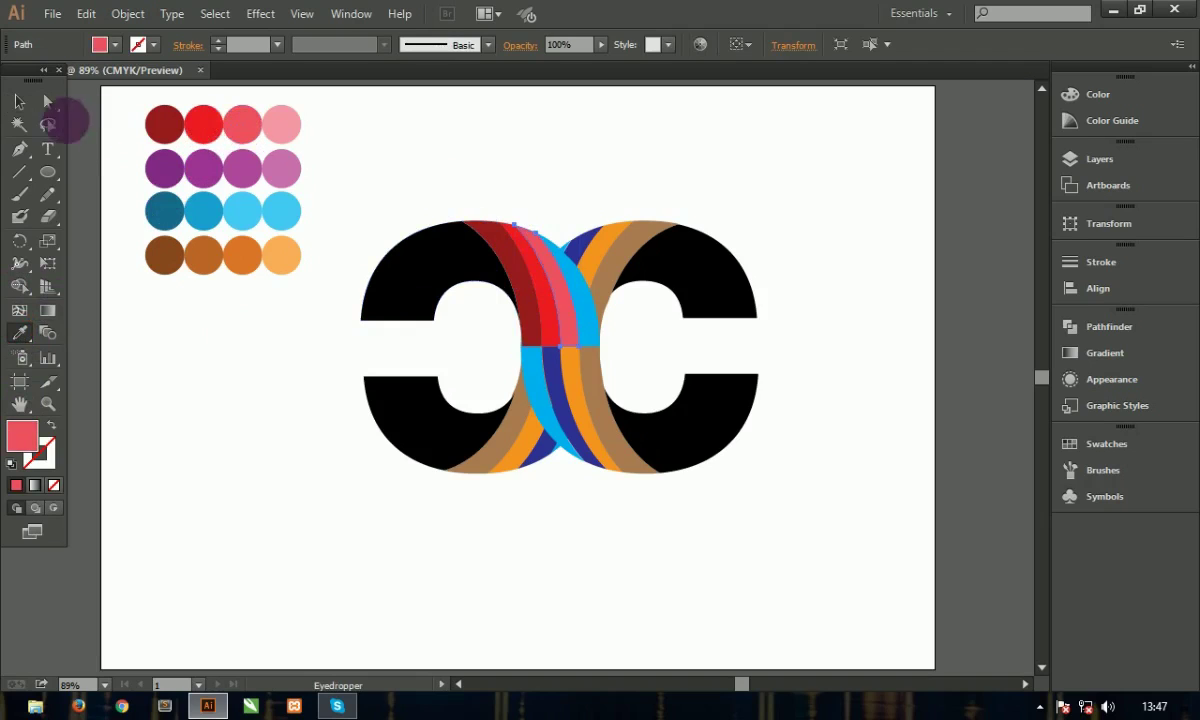
pyautogui.click(22, 101)
pyautogui.click(679, 212)
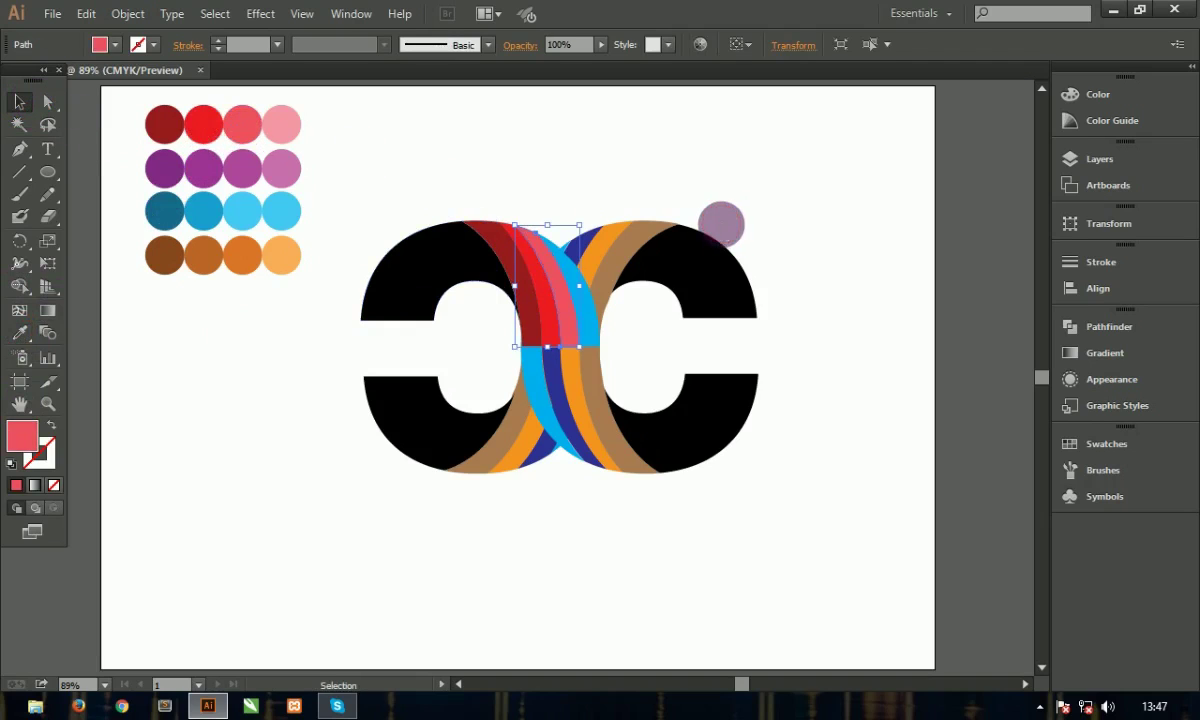
pyautogui.click(583, 292)
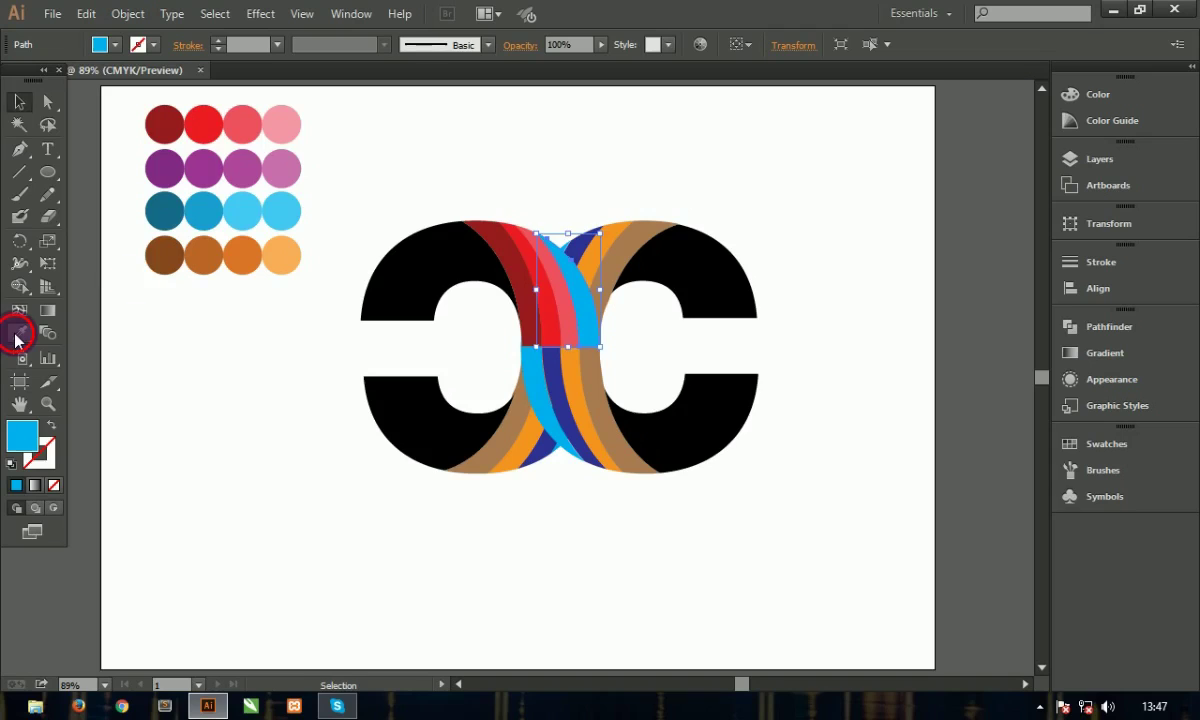
pyautogui.click(282, 125)
pyautogui.click(22, 103)
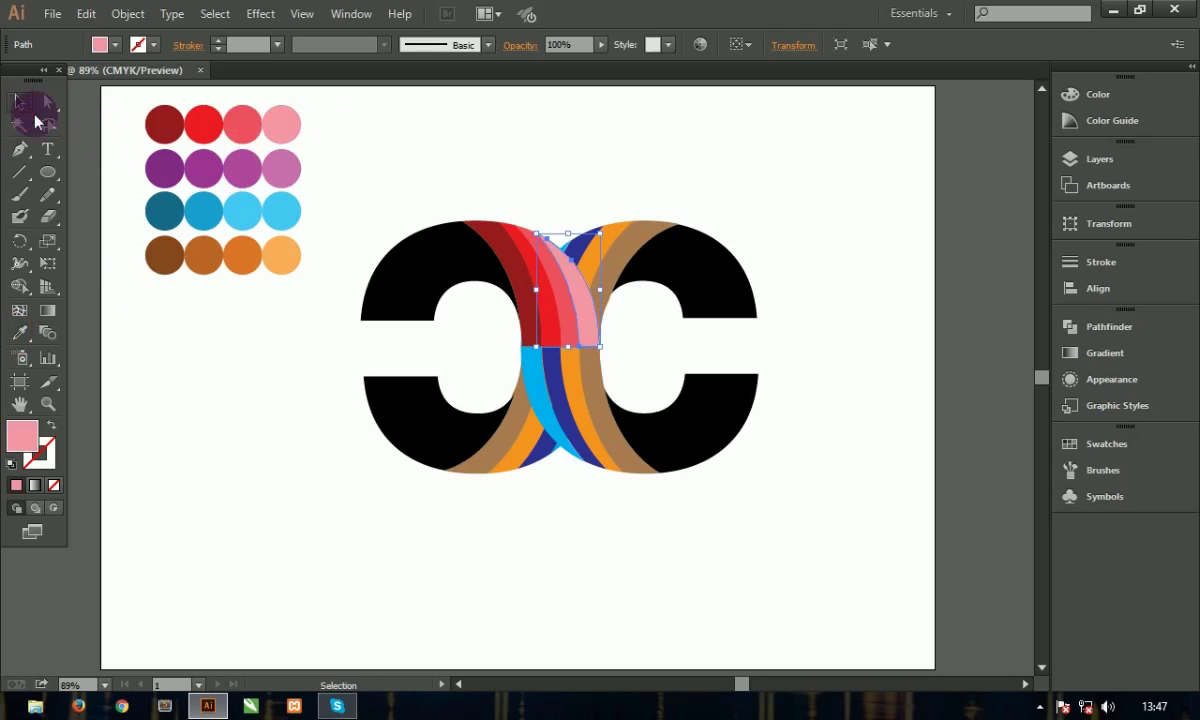
pyautogui.click(425, 127)
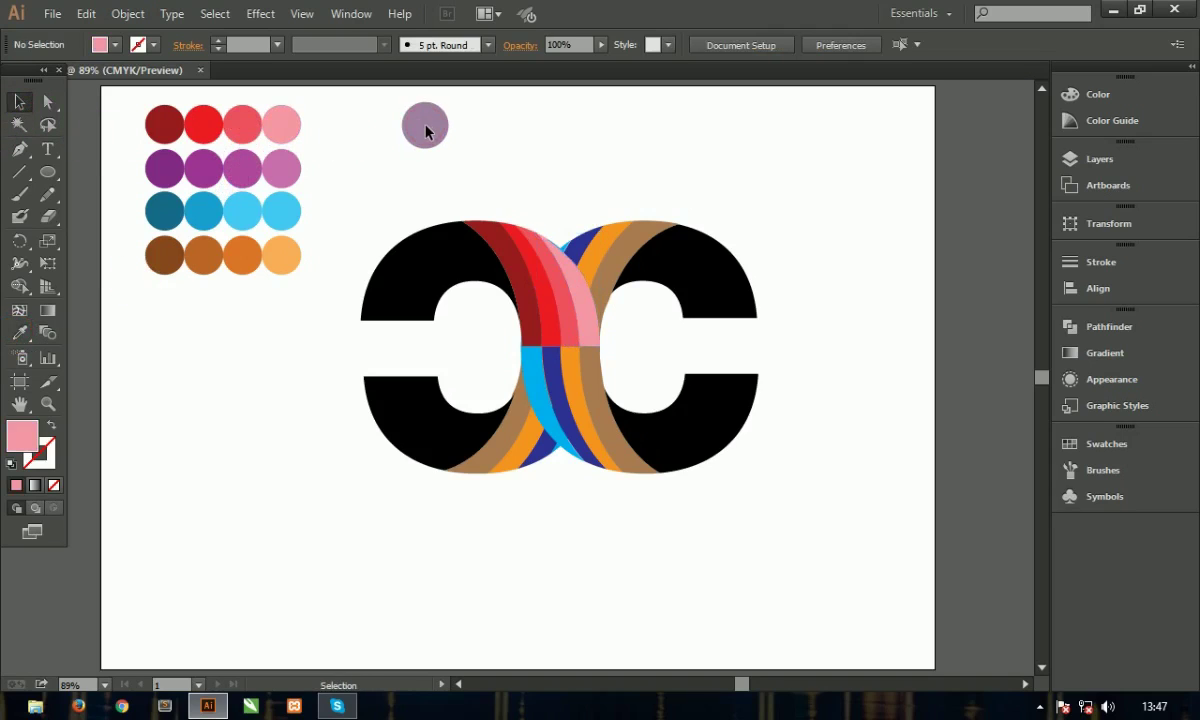
pyautogui.click(495, 425)
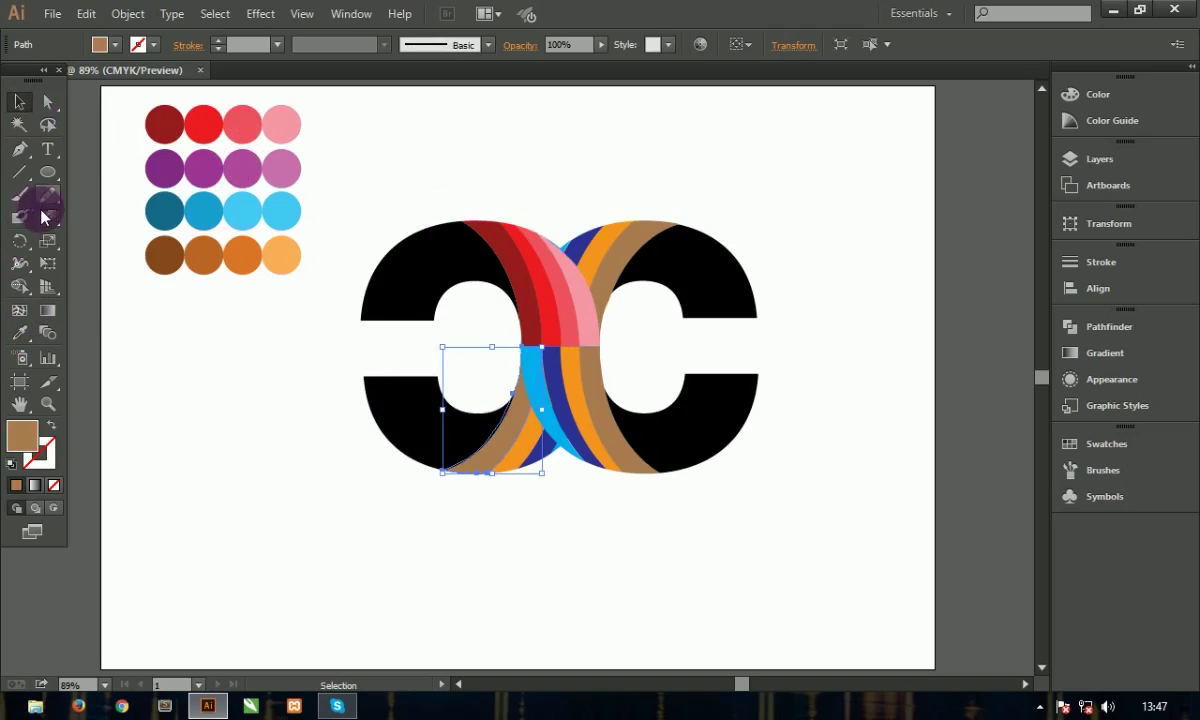
# Step: Eyedropper dark red, bright red and coral pink onto the lower brown, orange and dark blue stripes
pyautogui.click(19, 332)
pyautogui.click(160, 140)
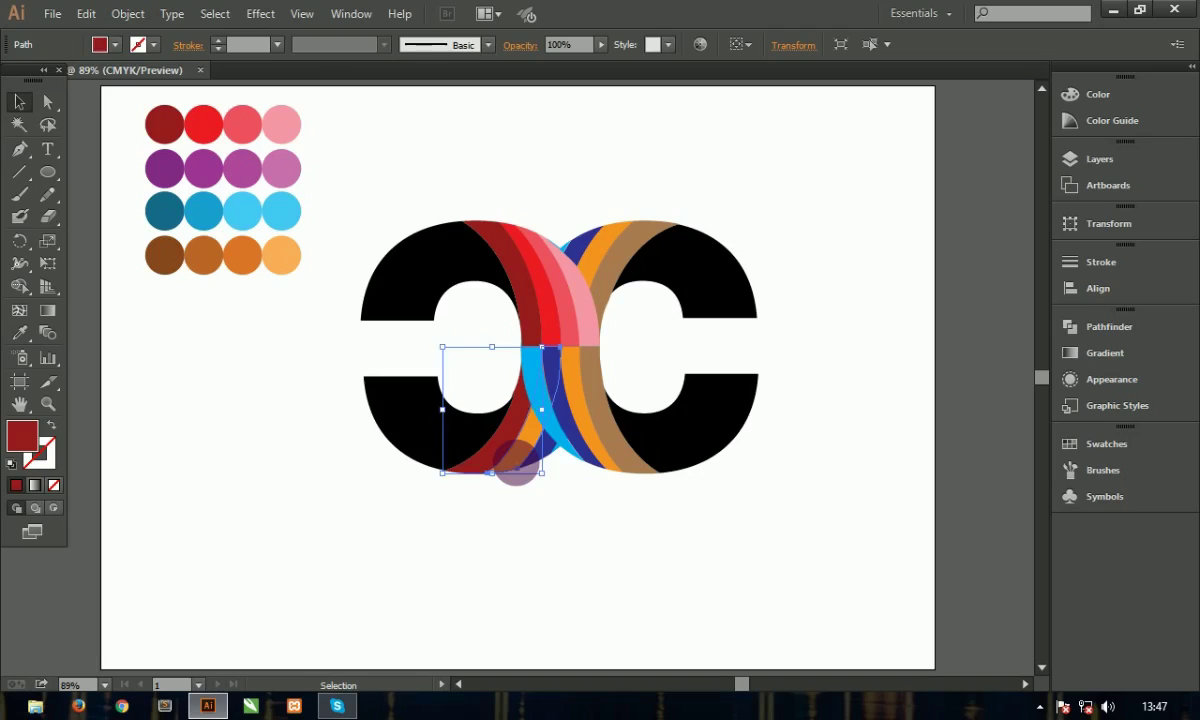
pyautogui.click(19, 333)
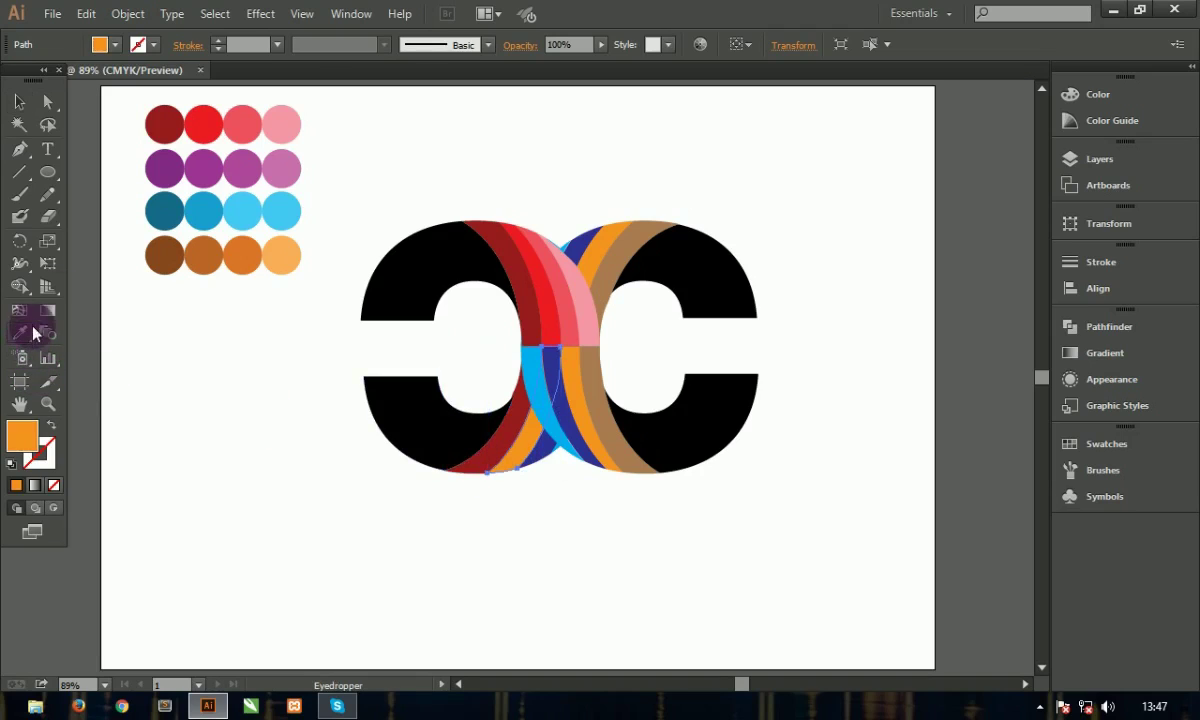
pyautogui.click(205, 130)
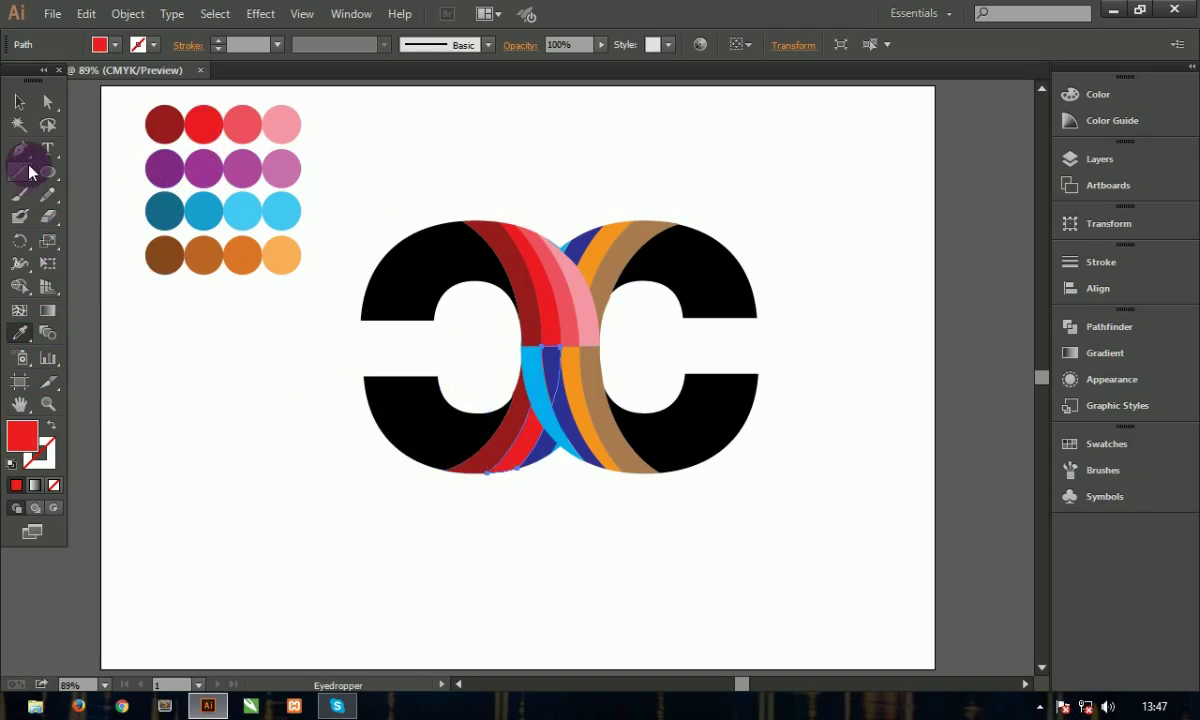
pyautogui.click(20, 104)
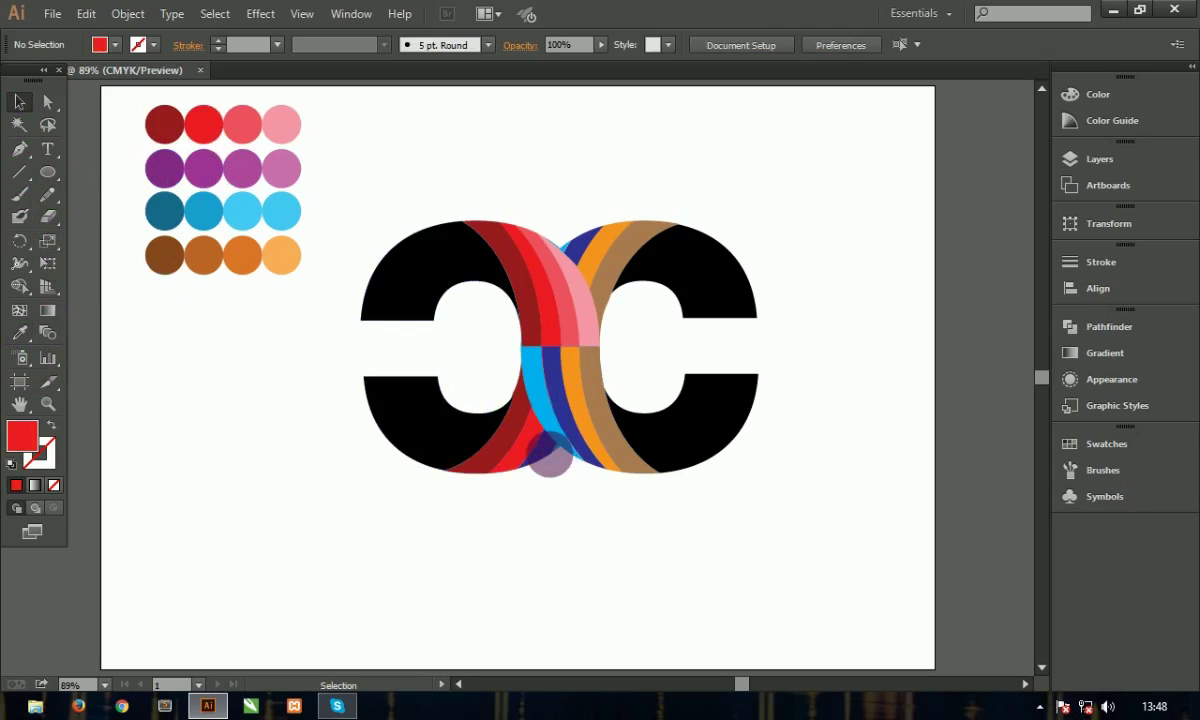
pyautogui.click(549, 456)
pyautogui.click(20, 332)
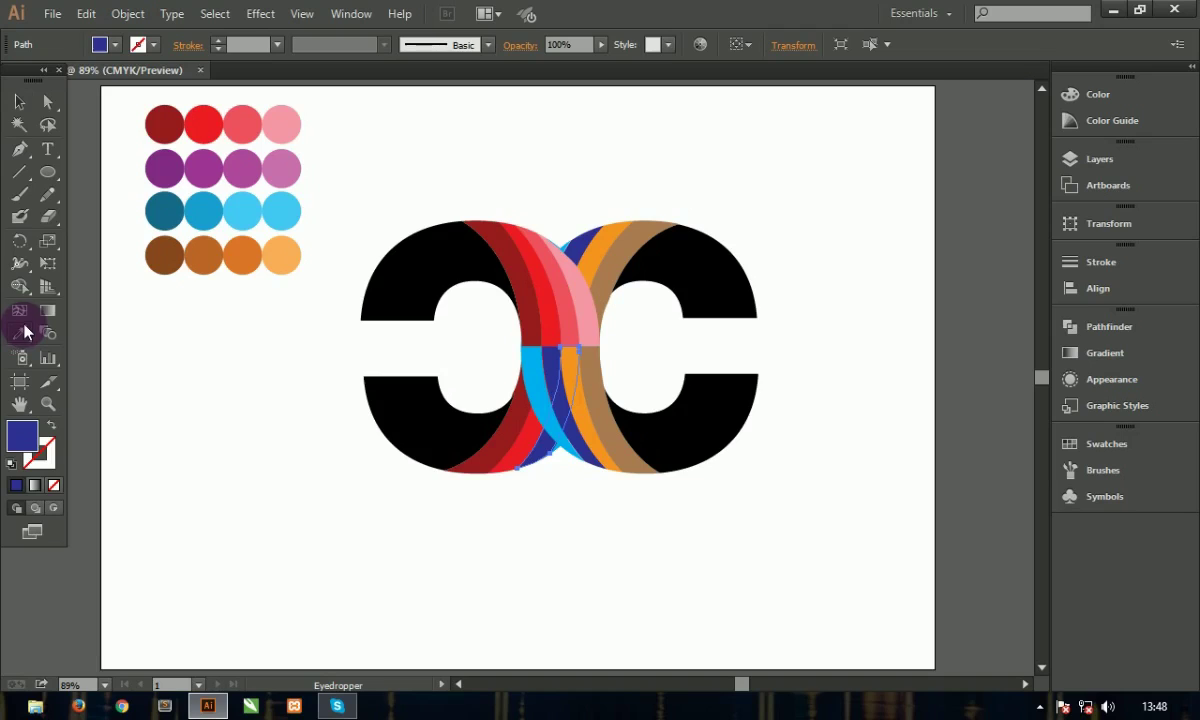
pyautogui.click(242, 127)
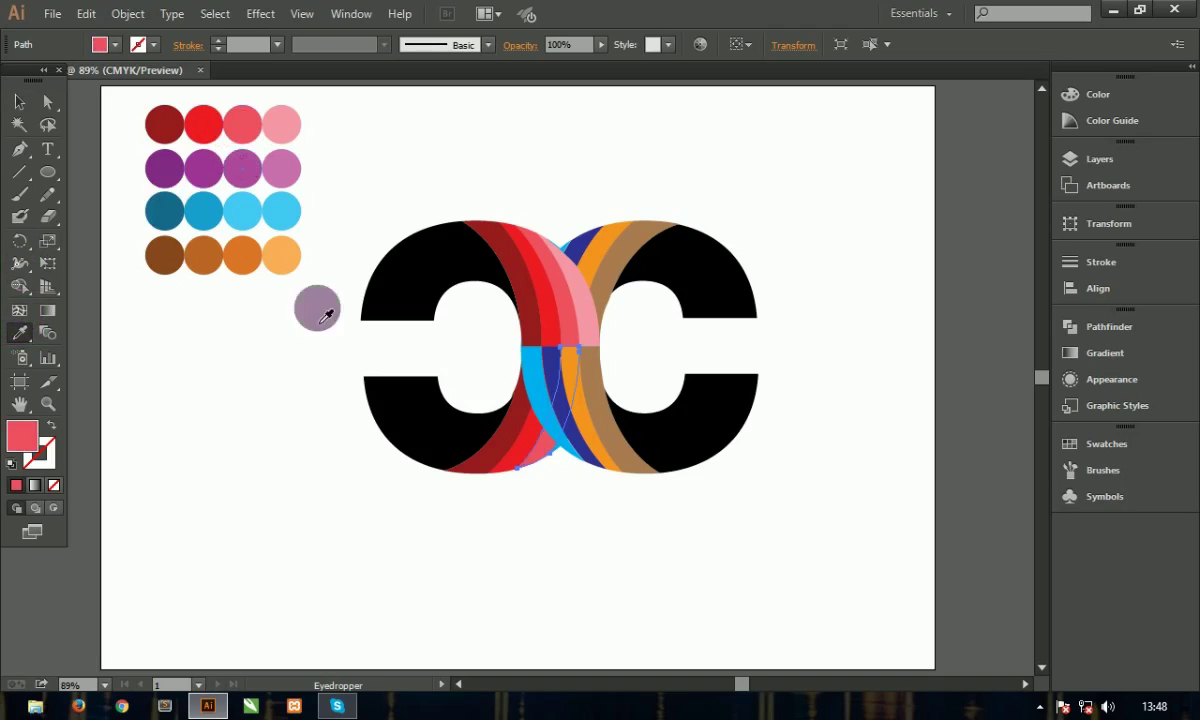
pyautogui.click(20, 101)
pyautogui.click(125, 250)
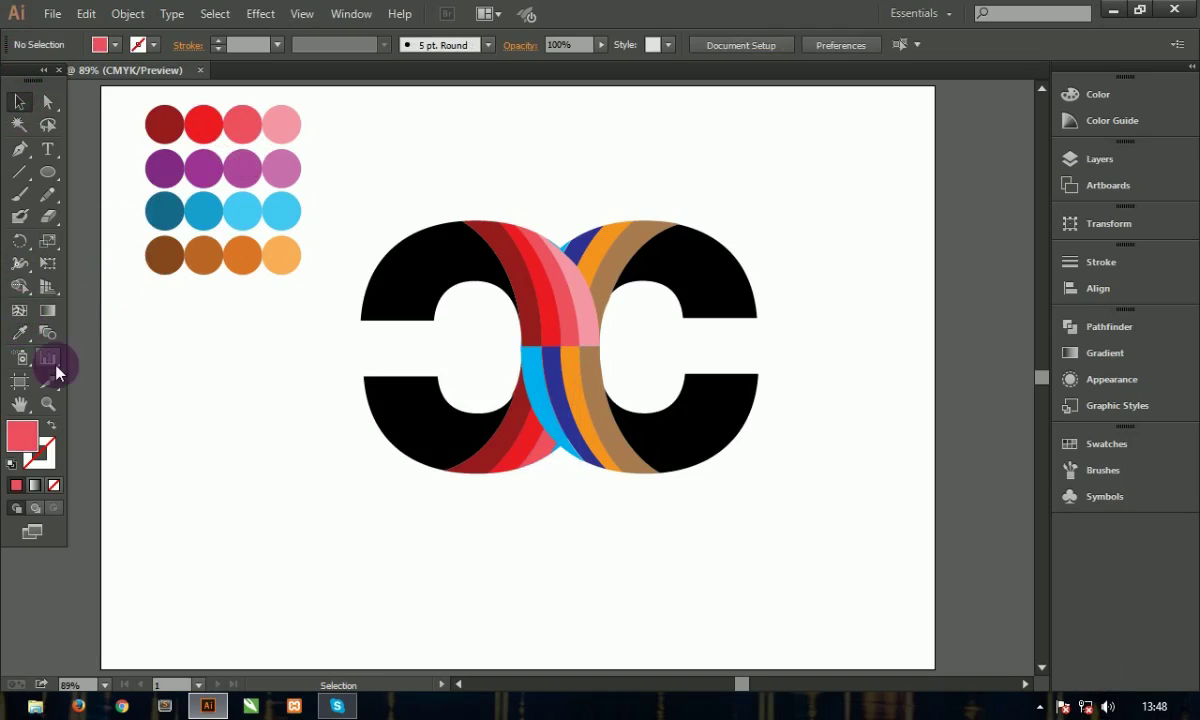
pyautogui.click(48, 404)
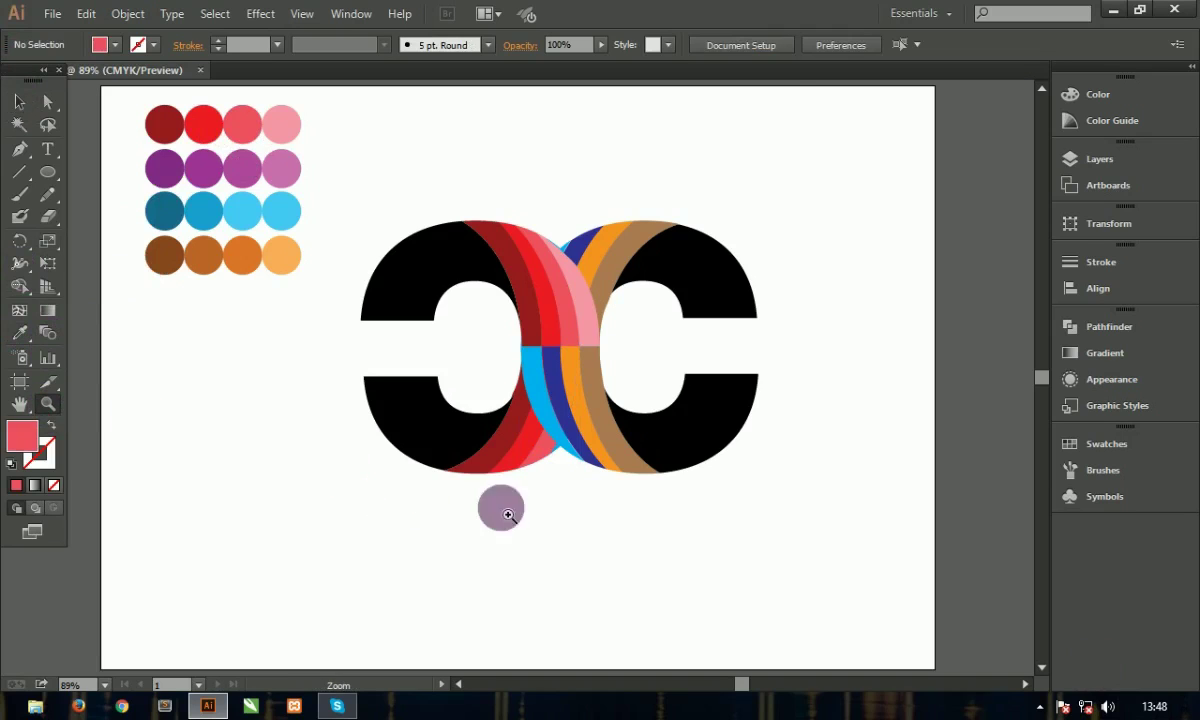
pyautogui.moveTo(540, 462); pyautogui.dragTo(460, 355)
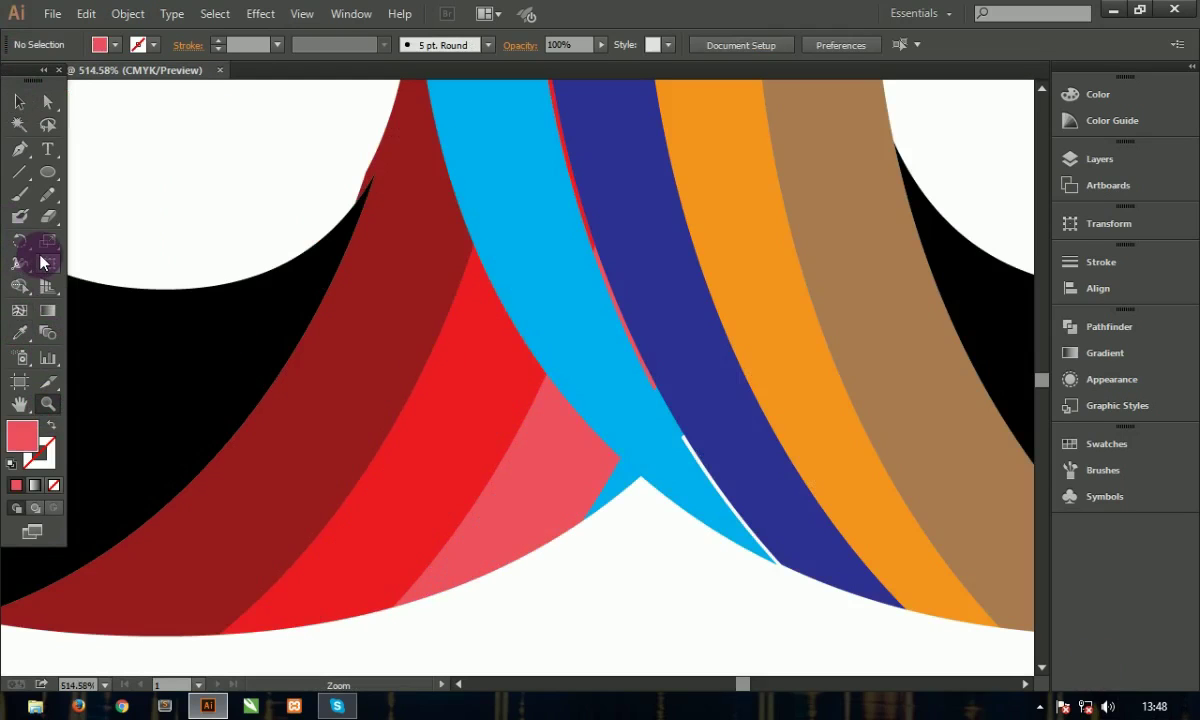
# Step: Fill a stripe at the lower junction with the light pink swatch
pyautogui.click(19, 101)
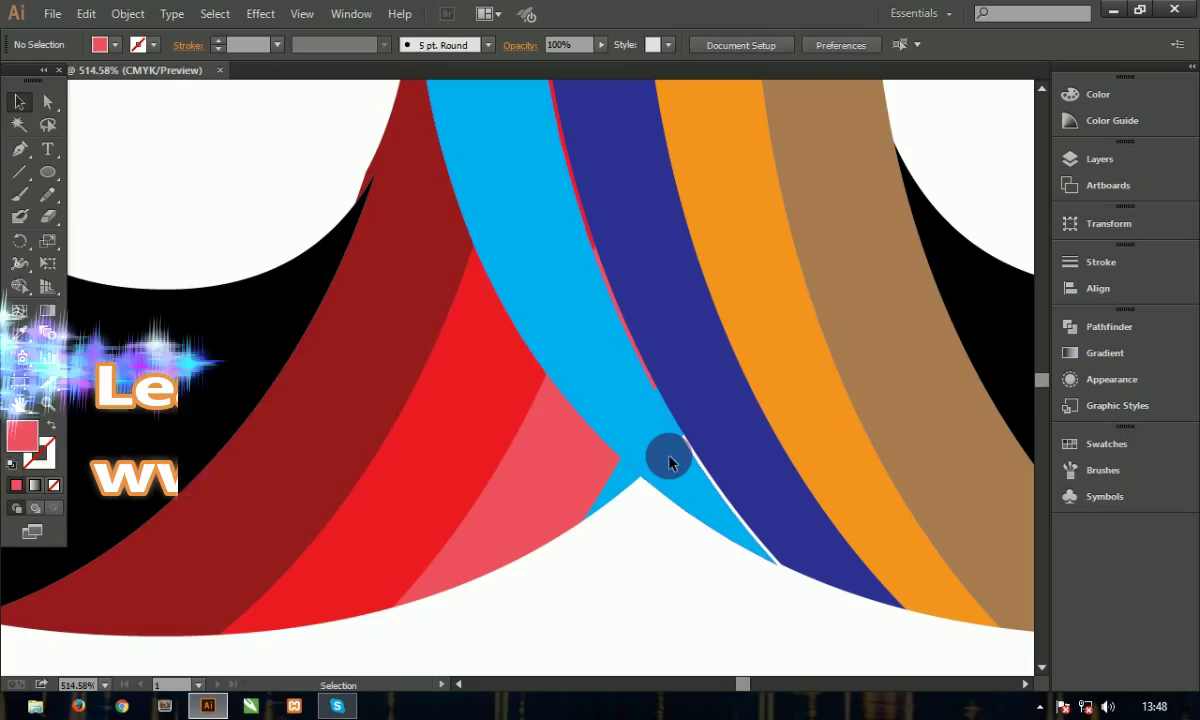
pyautogui.click(665, 455)
pyautogui.click(691, 610)
pyautogui.click(625, 468)
pyautogui.hotkey('ctrl', '0')
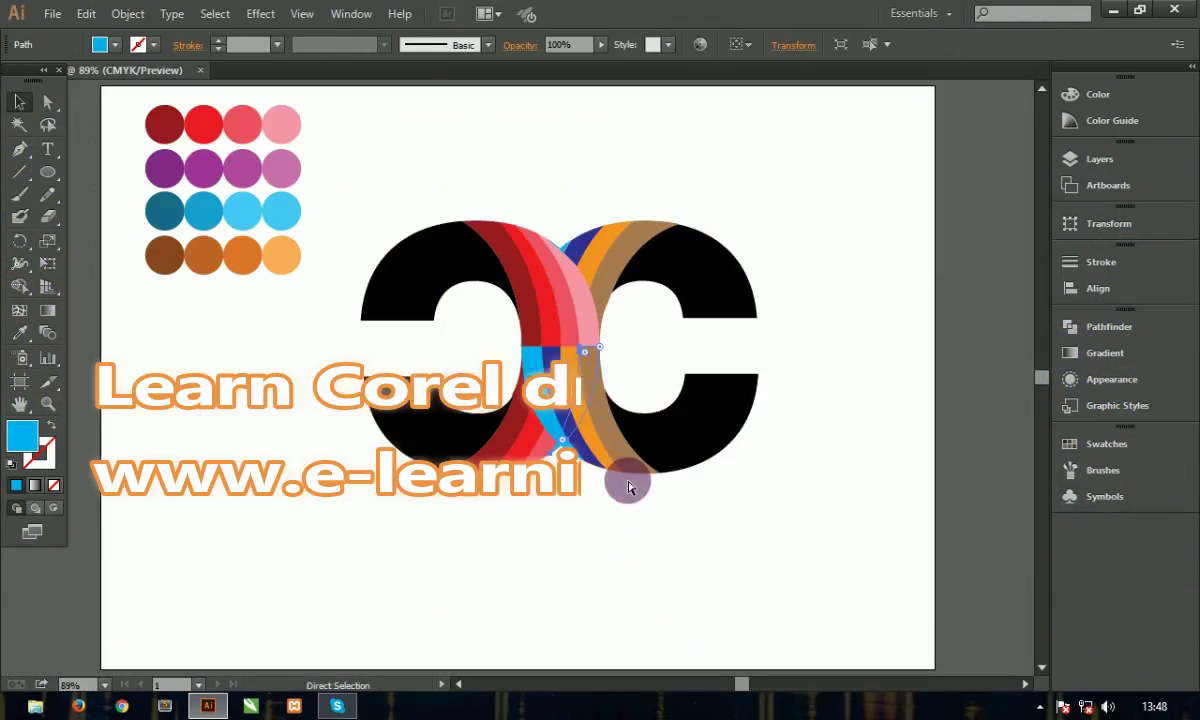
pyautogui.click(19, 332)
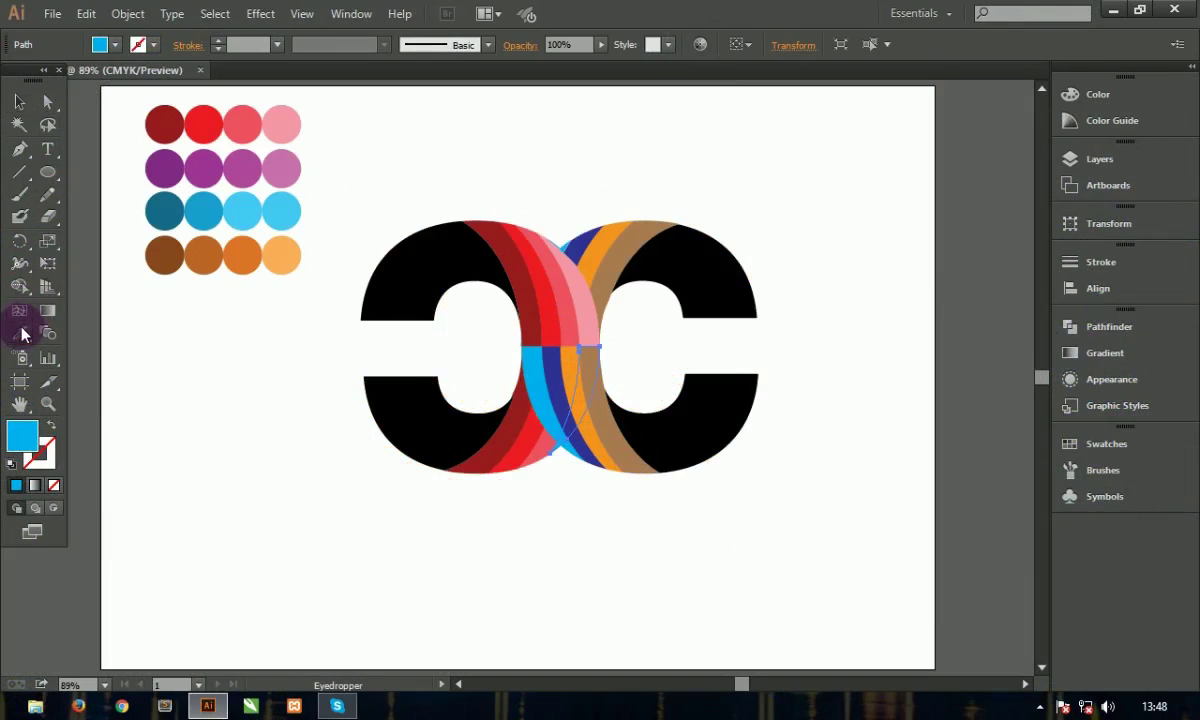
pyautogui.click(287, 117)
pyautogui.click(19, 101)
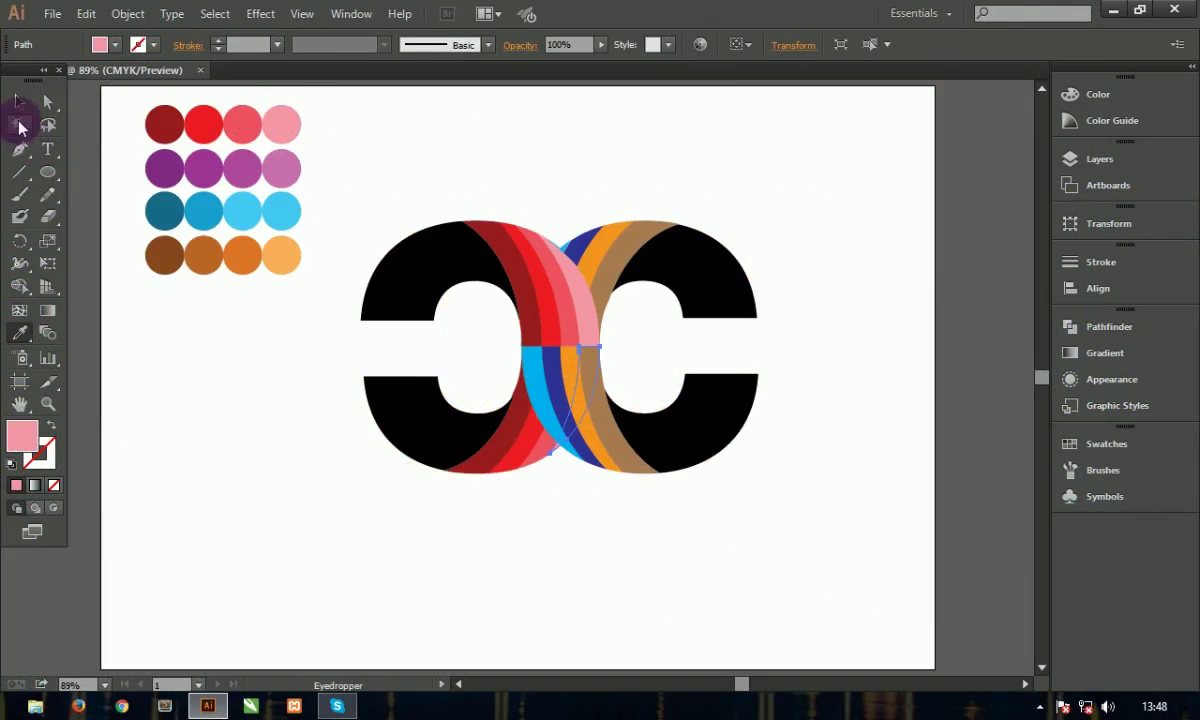
pyautogui.click(520, 158)
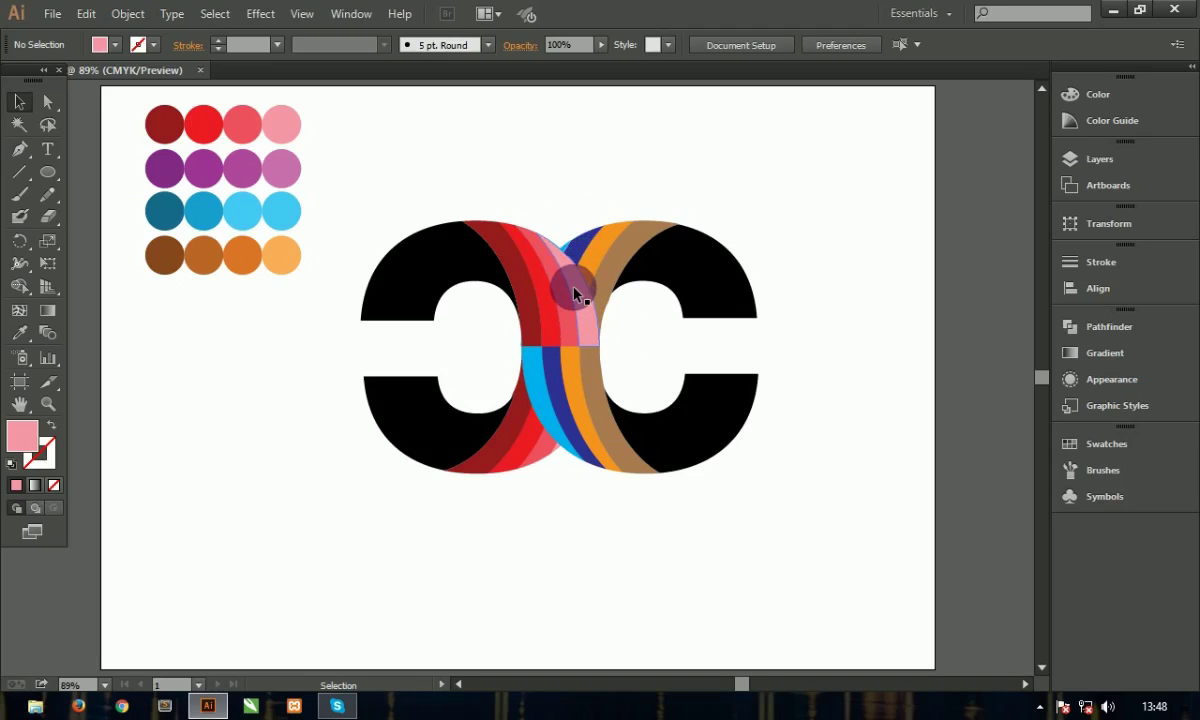
# Step: Zoom into the upper stripe crossing and locate the small cyan sliver
pyautogui.click(47, 404)
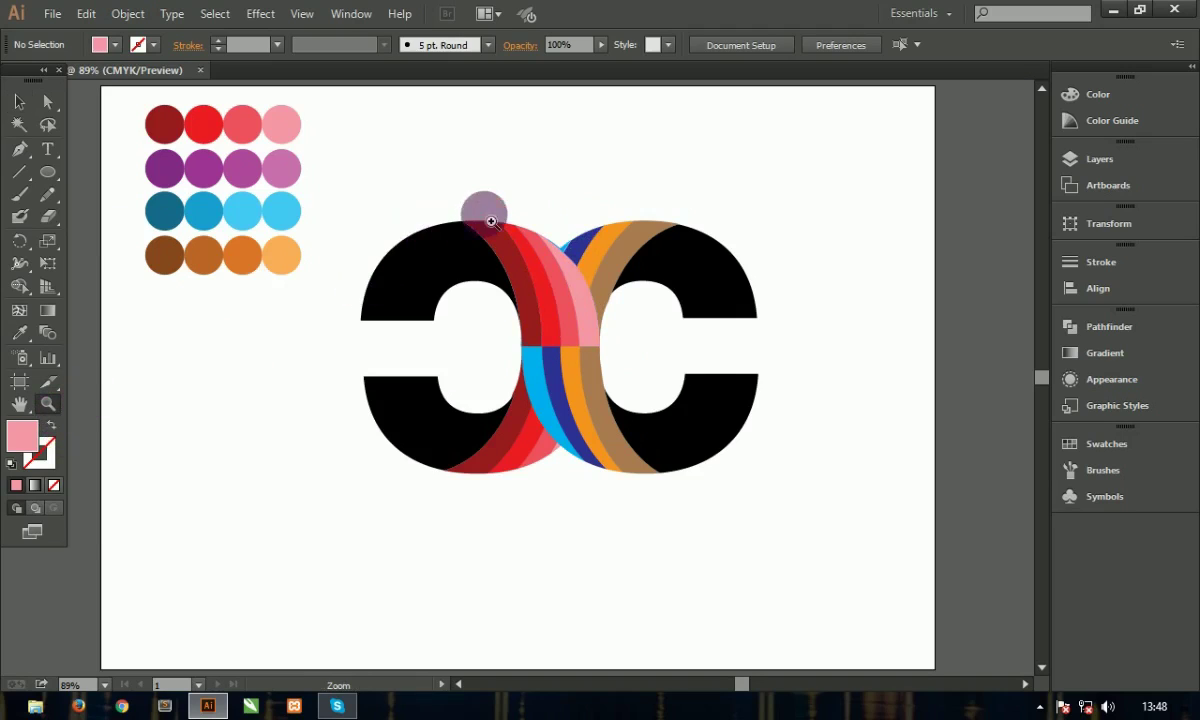
pyautogui.moveTo(483, 214); pyautogui.dragTo(638, 349)
pyautogui.click(19, 101)
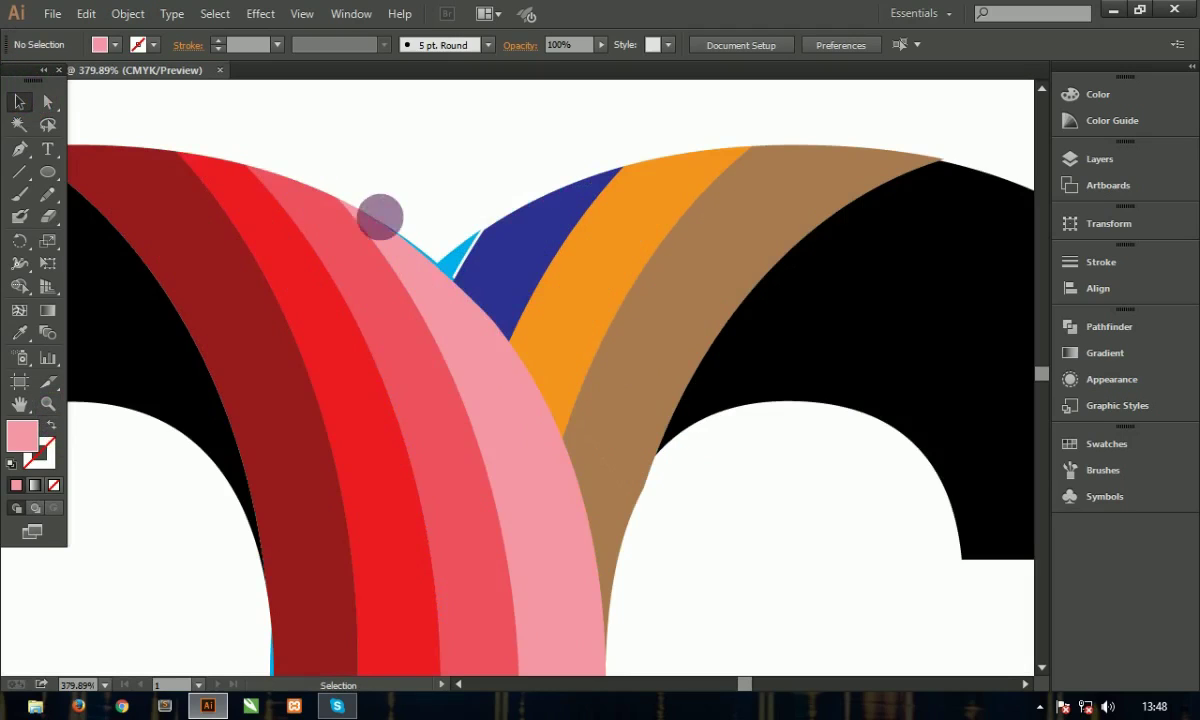
pyautogui.click(460, 258)
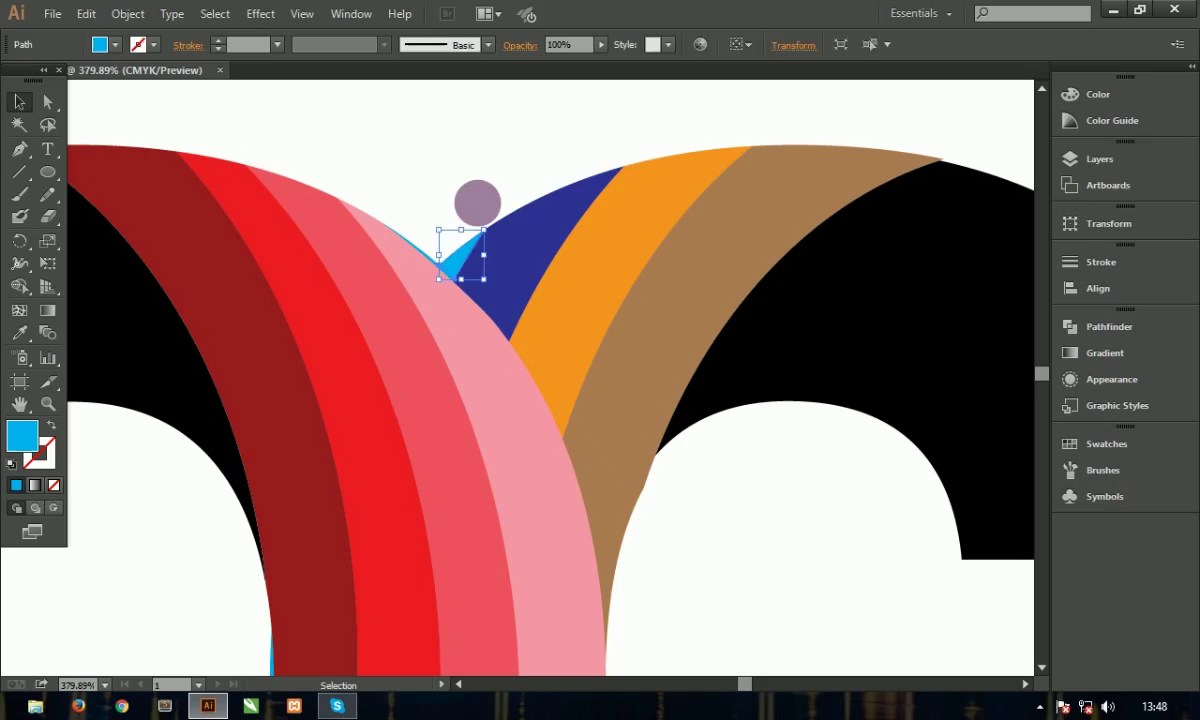
pyautogui.click(477, 201)
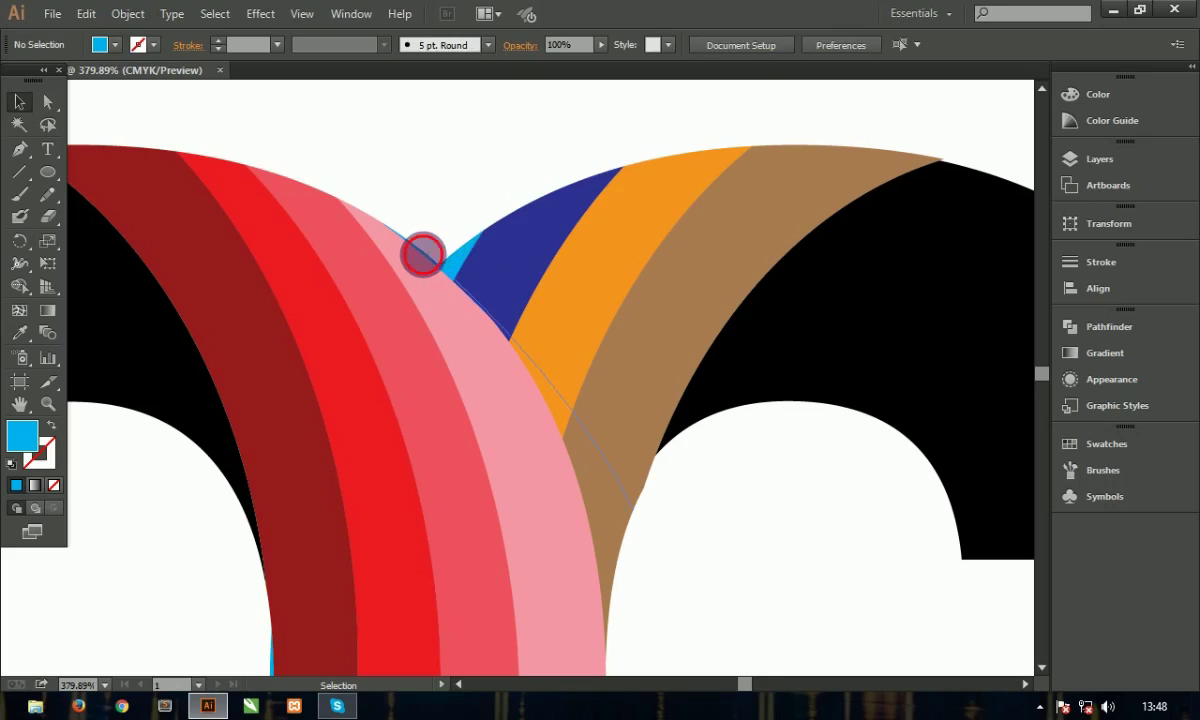
pyautogui.click(424, 259)
pyautogui.hotkey('ctrl', 'shift', 'a')
pyautogui.click(461, 268)
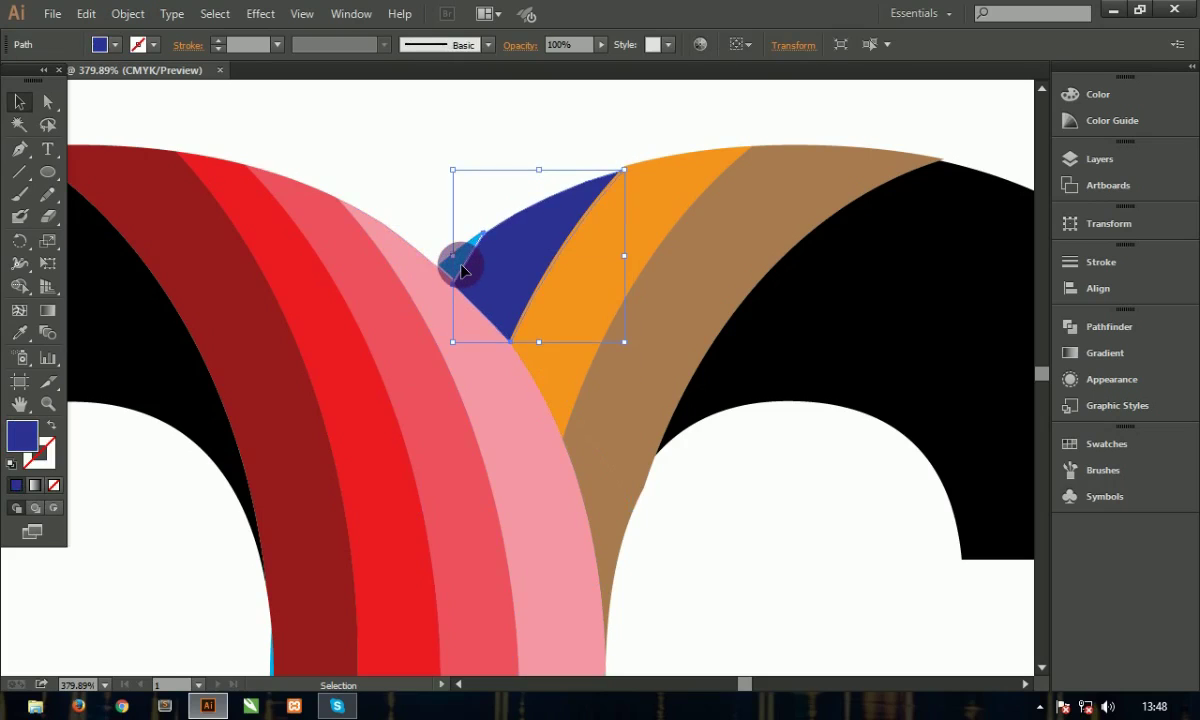
pyautogui.hotkey('ctrl', 'shift', 'a')
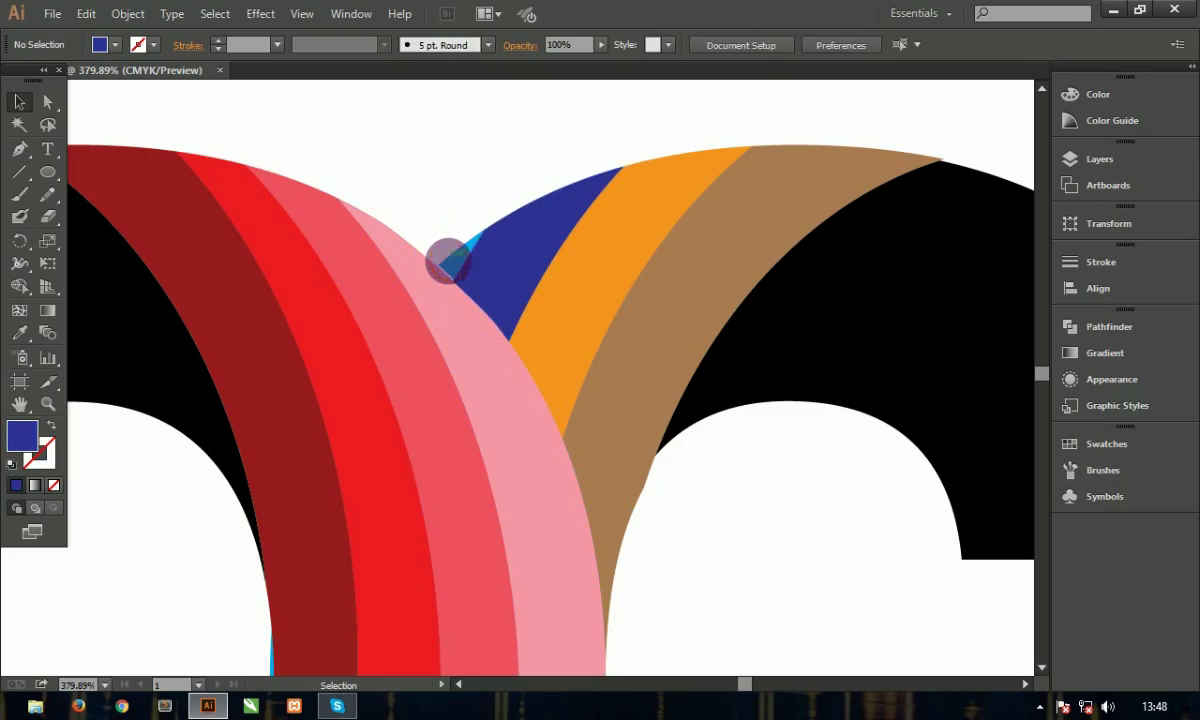
pyautogui.click(449, 265)
pyautogui.click(441, 225)
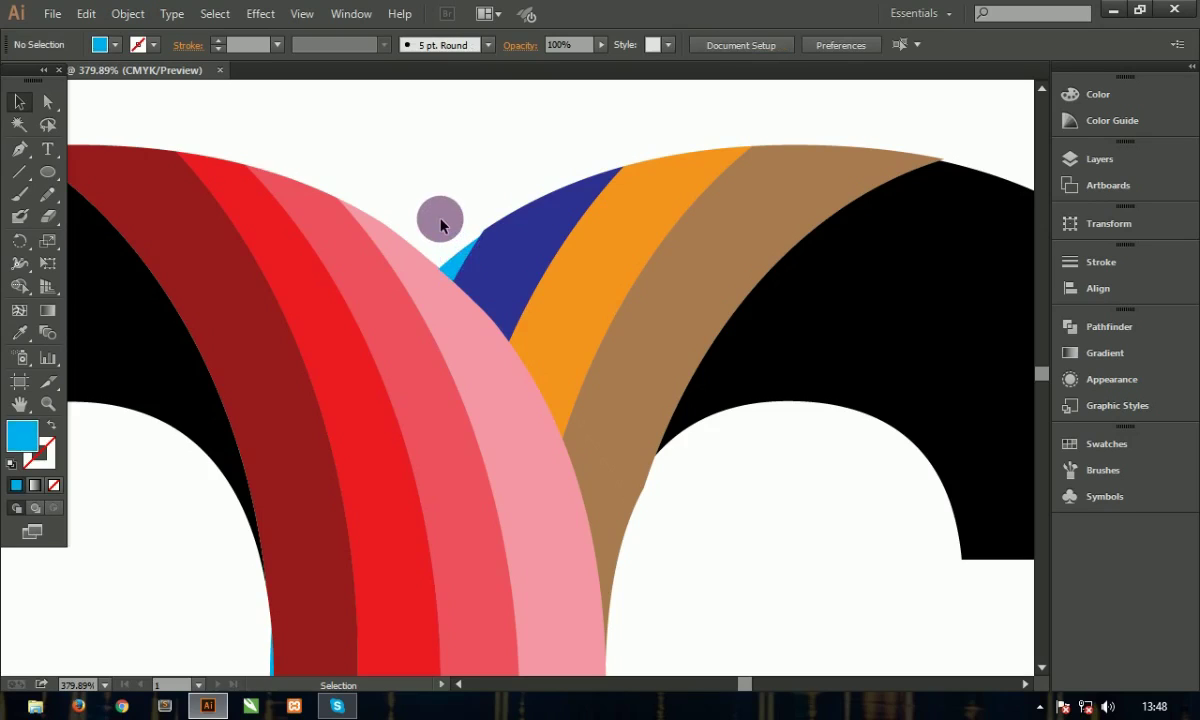
# Step: Resize the cyan sliver by dragging its corner handle, then fit the artboard
pyautogui.click(453, 257)
pyautogui.moveTo(448, 272)
pyautogui.mouseDown()
pyautogui.moveTo(441, 299)
pyautogui.moveTo(430, 287)
pyautogui.mouseUp()
pyautogui.click(426, 206)
pyautogui.click(457, 270)
pyautogui.click(447, 190)
pyautogui.hotkey('ctrl', '0')
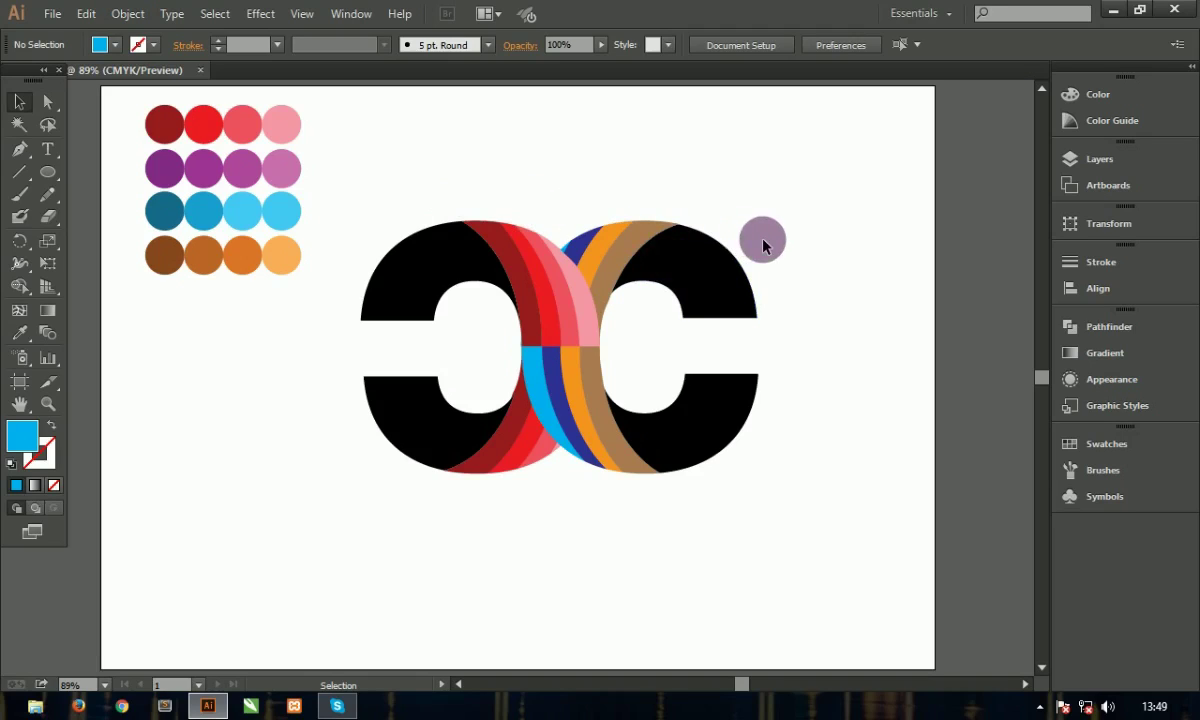
# Step: Direct-select the brown band path and undo an accidental move of it
pyautogui.click(48, 101)
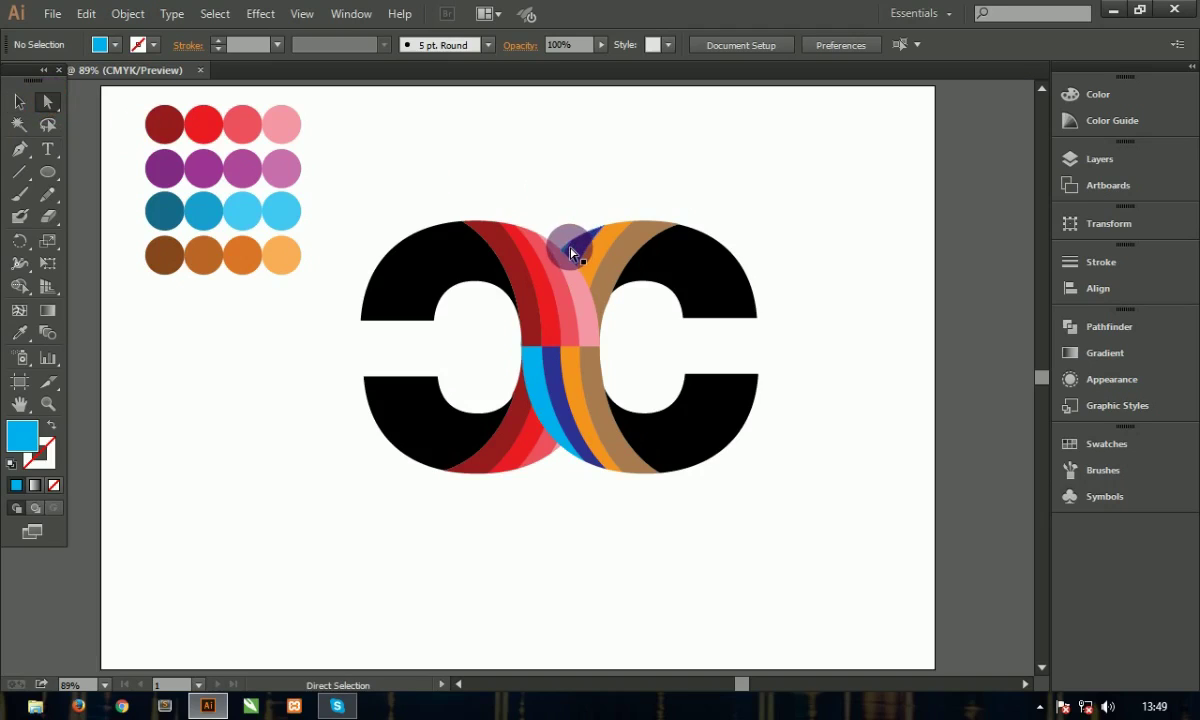
pyautogui.click(628, 246)
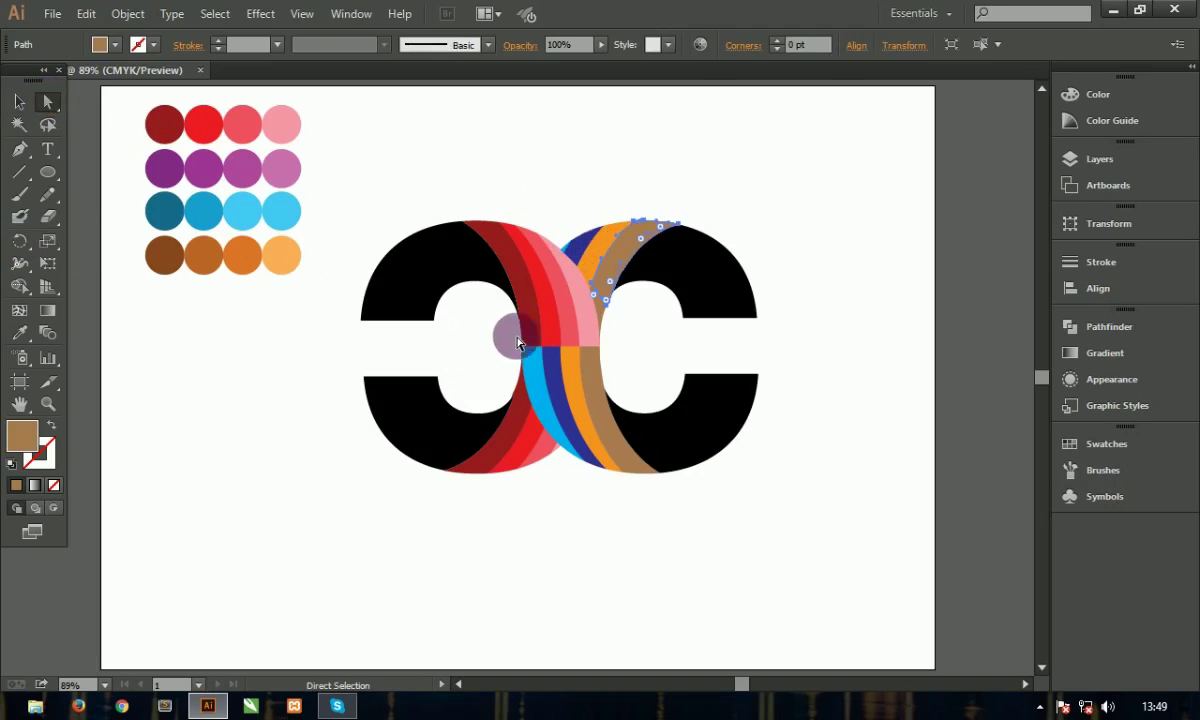
pyautogui.rightClick(601, 314)
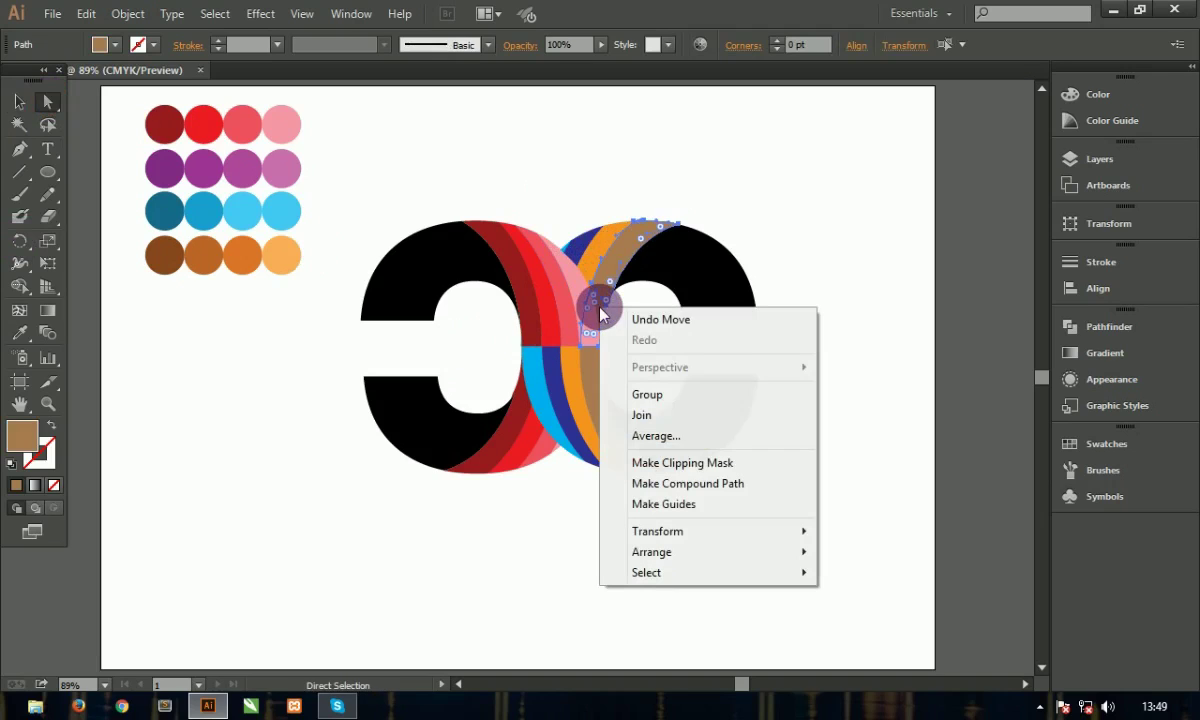
pyautogui.click(651, 319)
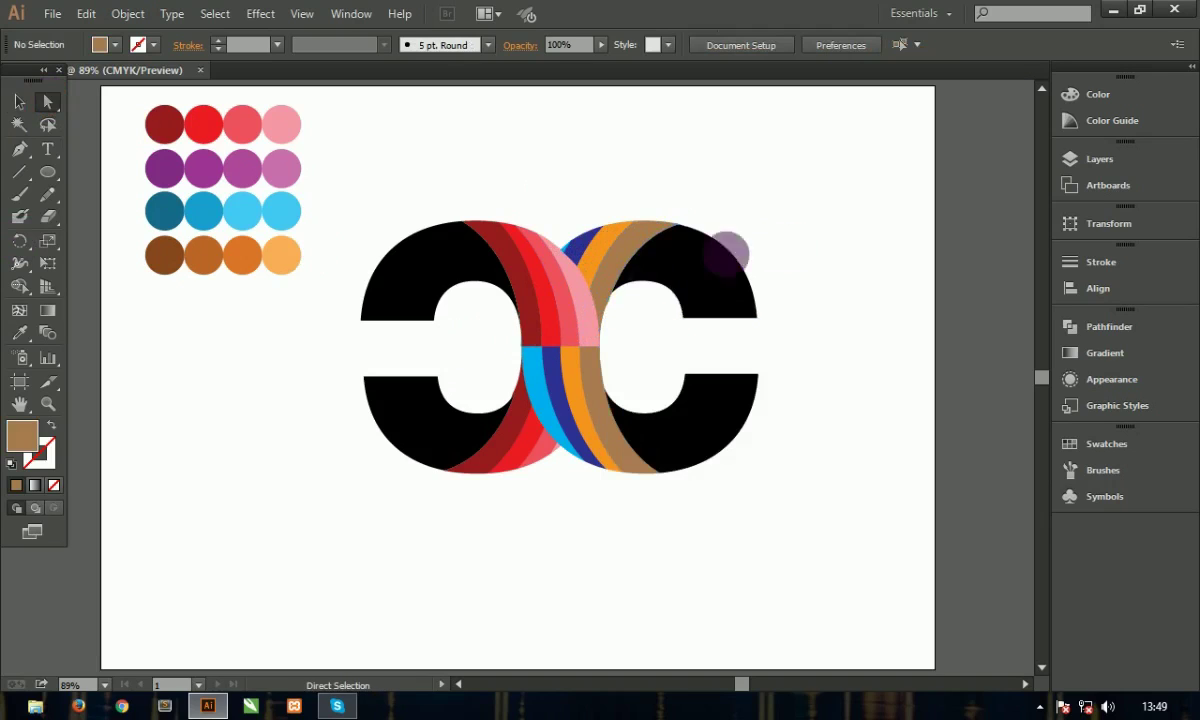
pyautogui.click(603, 318)
# Step: Recolour the brown upper arc and the small brown overlap piece with the first purple circle
pyautogui.click(647, 264)
pyautogui.click(605, 240)
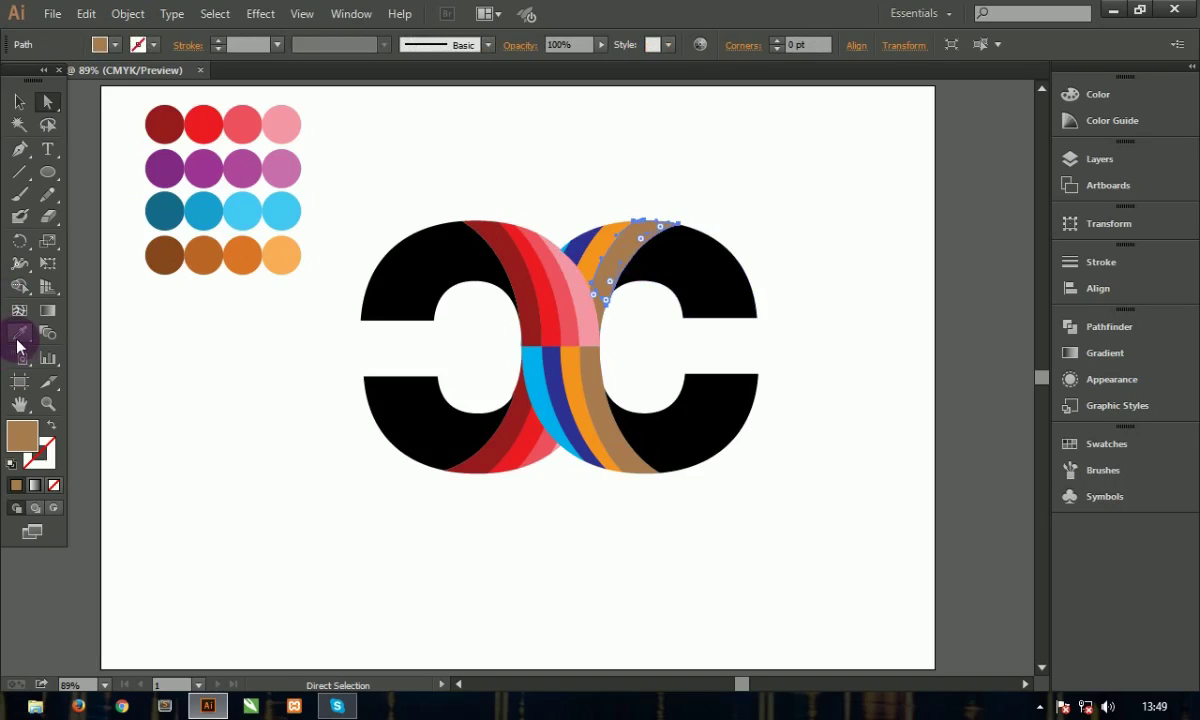
pyautogui.click(18, 337)
pyautogui.click(164, 168)
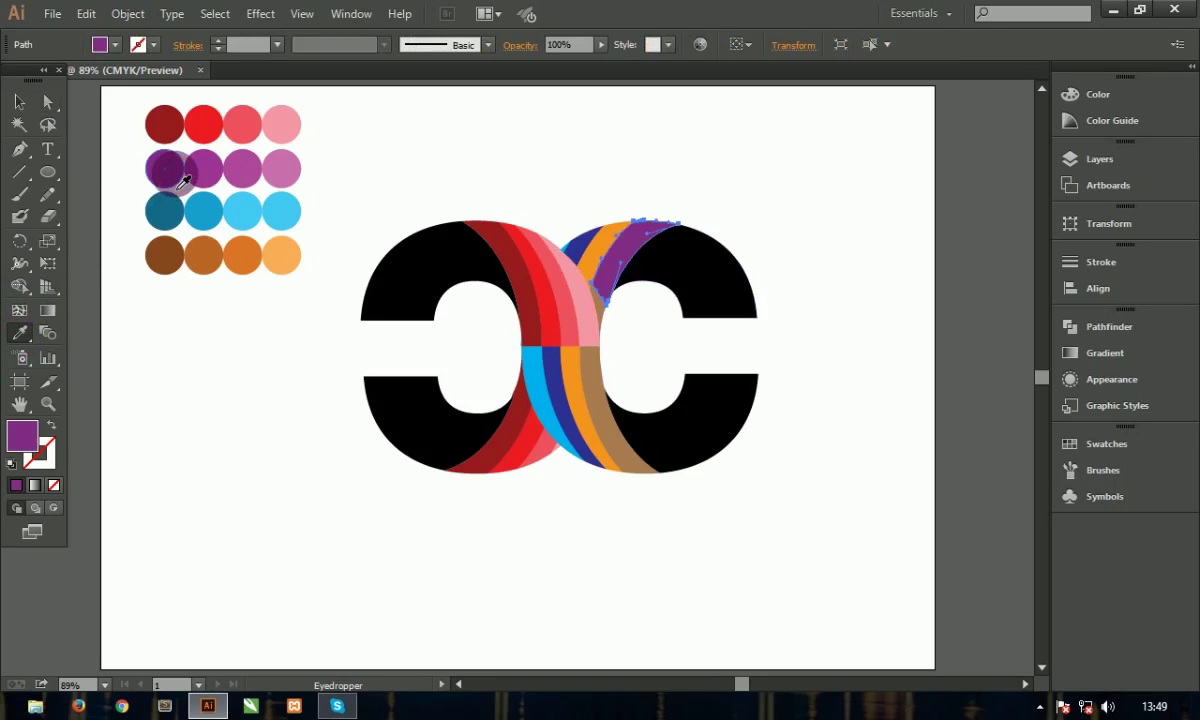
pyautogui.click(19, 101)
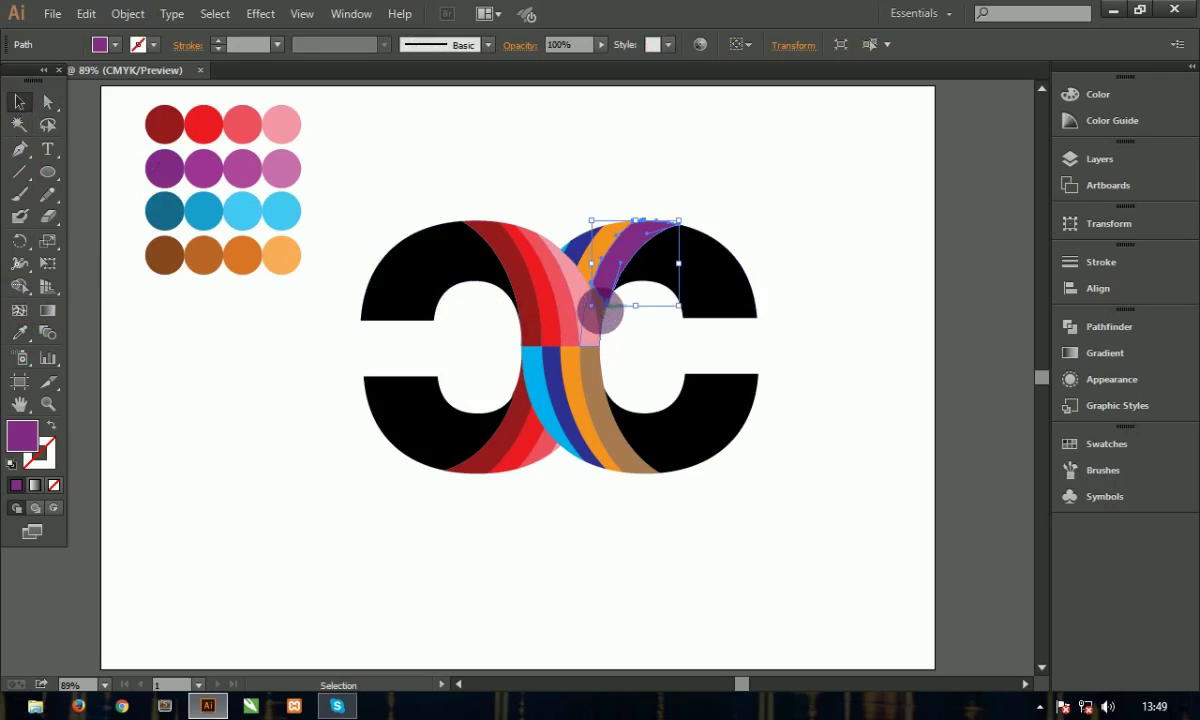
pyautogui.click(600, 318)
pyautogui.click(19, 333)
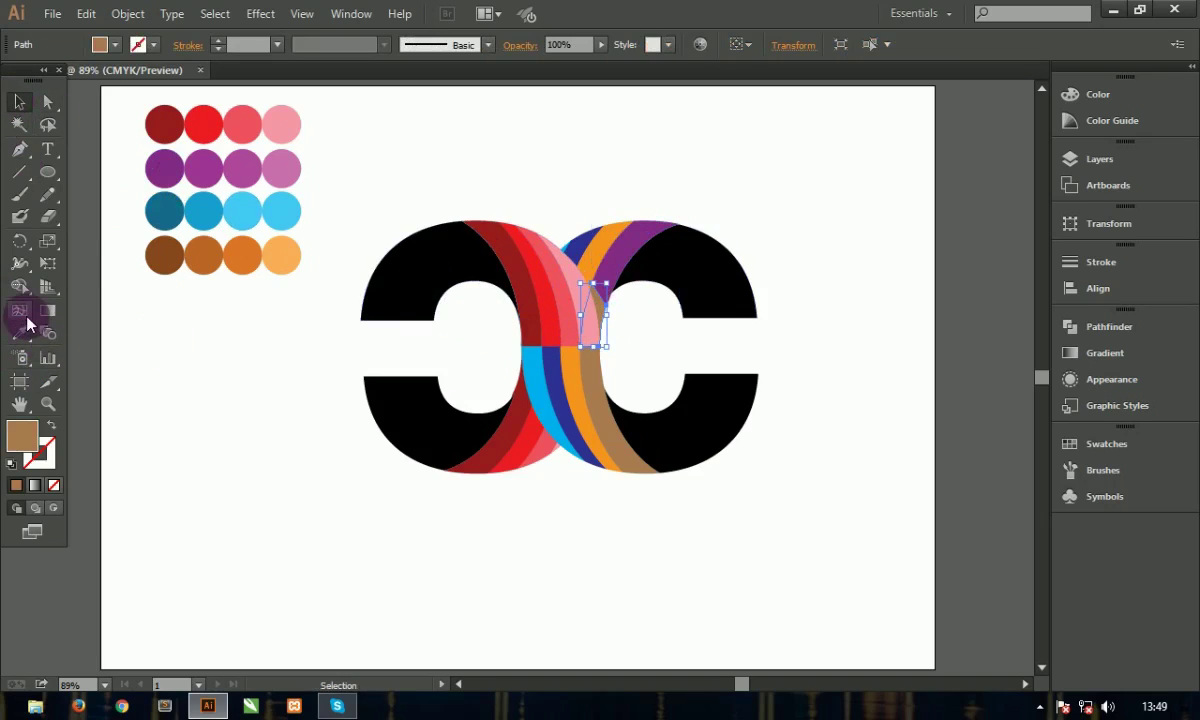
pyautogui.click(164, 168)
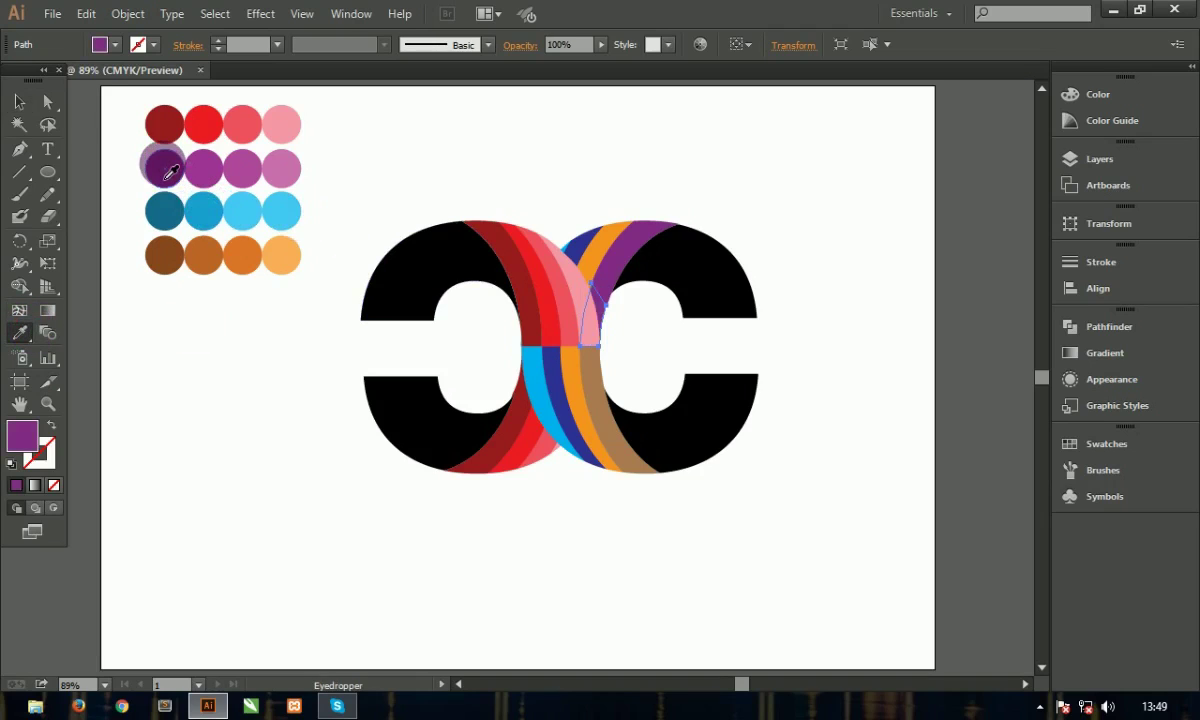
pyautogui.click(19, 101)
pyautogui.click(177, 343)
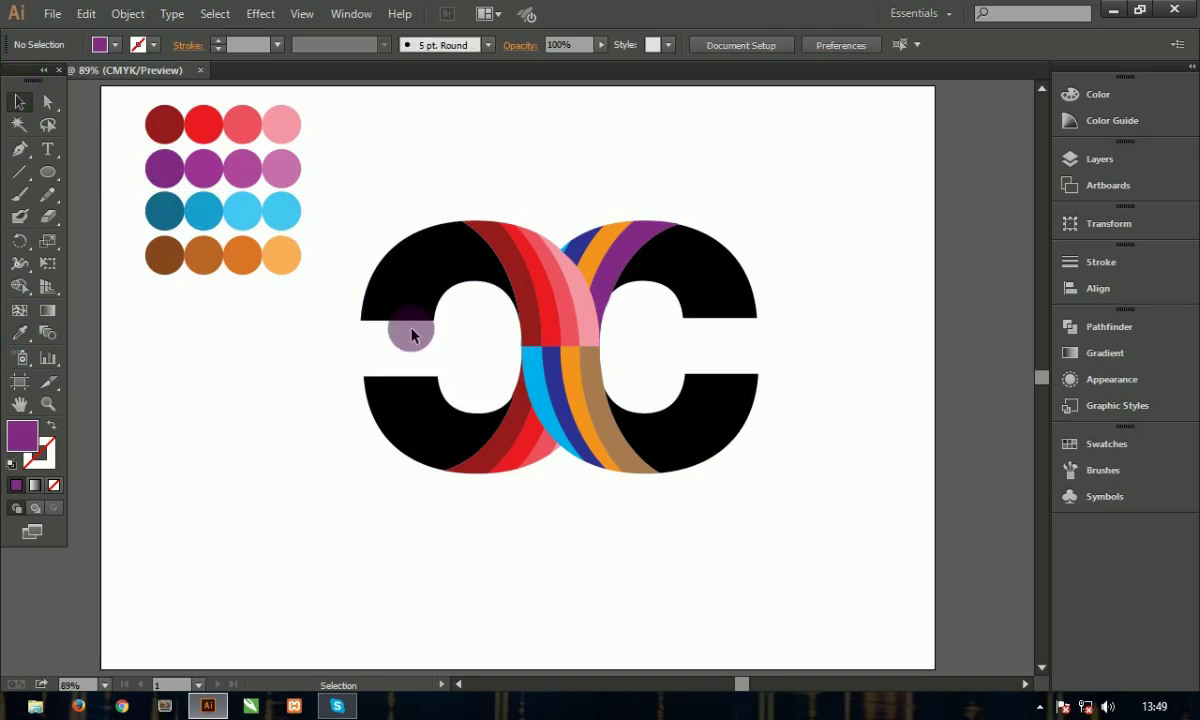
# Step: Fill the orange piece at the top of the overlap with a purple circle's colour
pyautogui.click(603, 241)
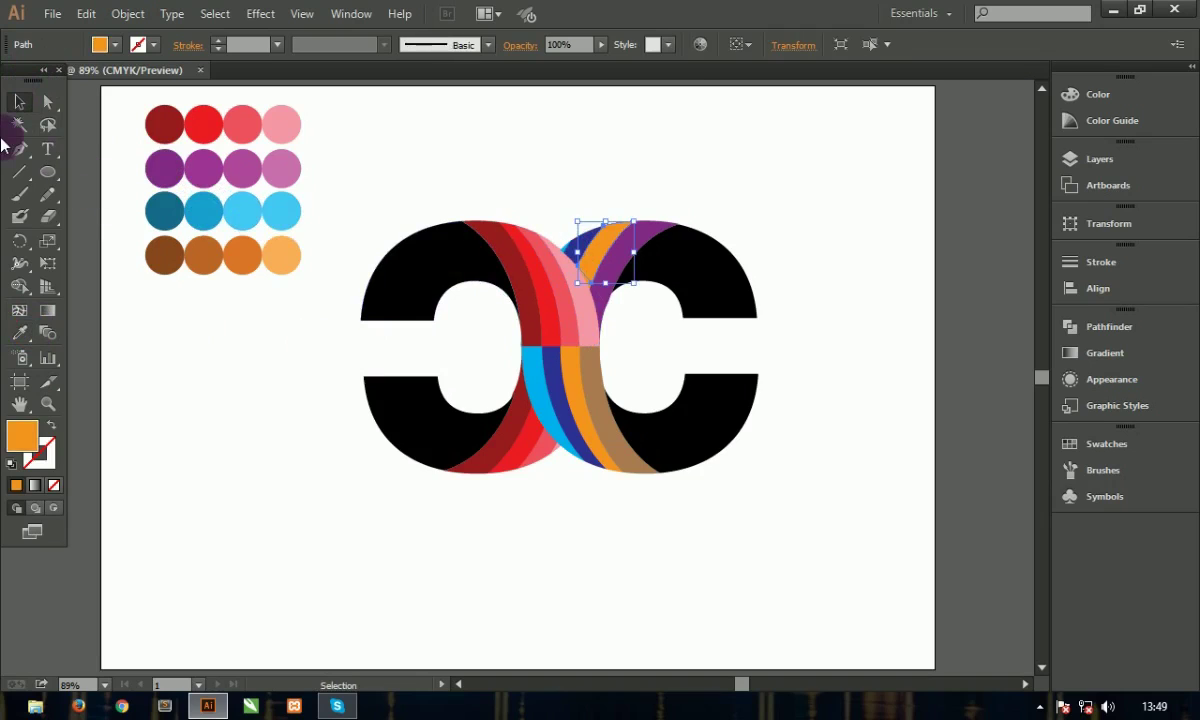
pyautogui.click(19, 333)
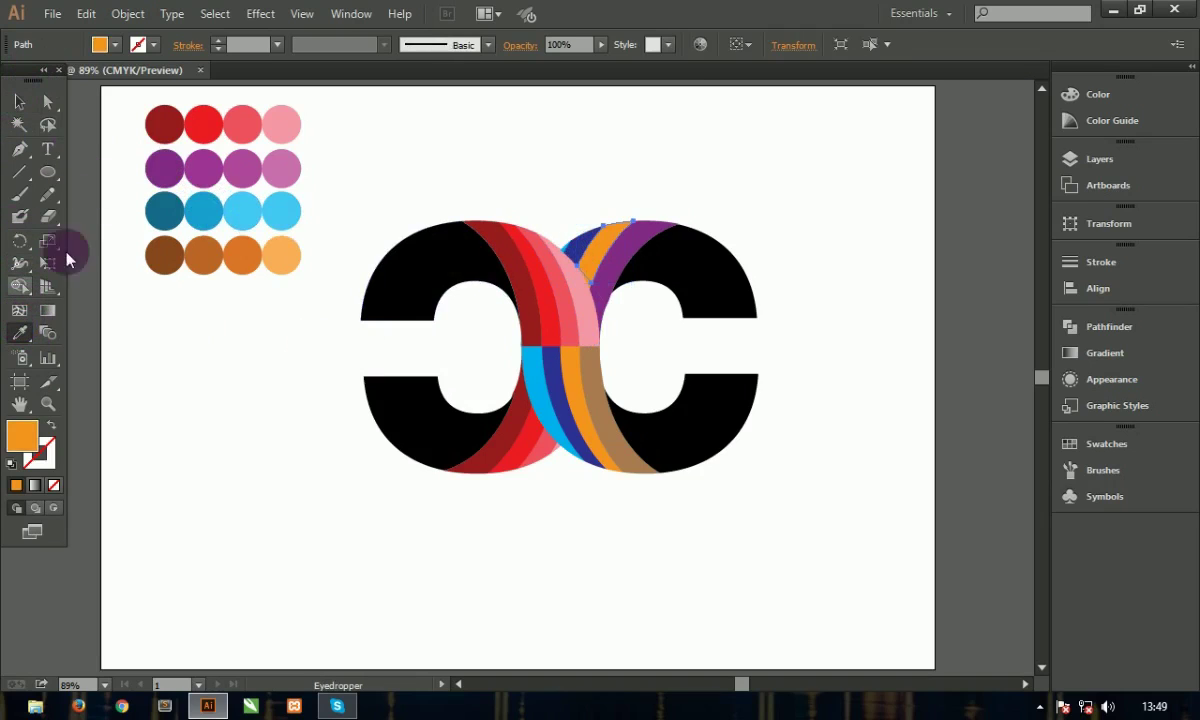
pyautogui.click(200, 172)
pyautogui.click(19, 101)
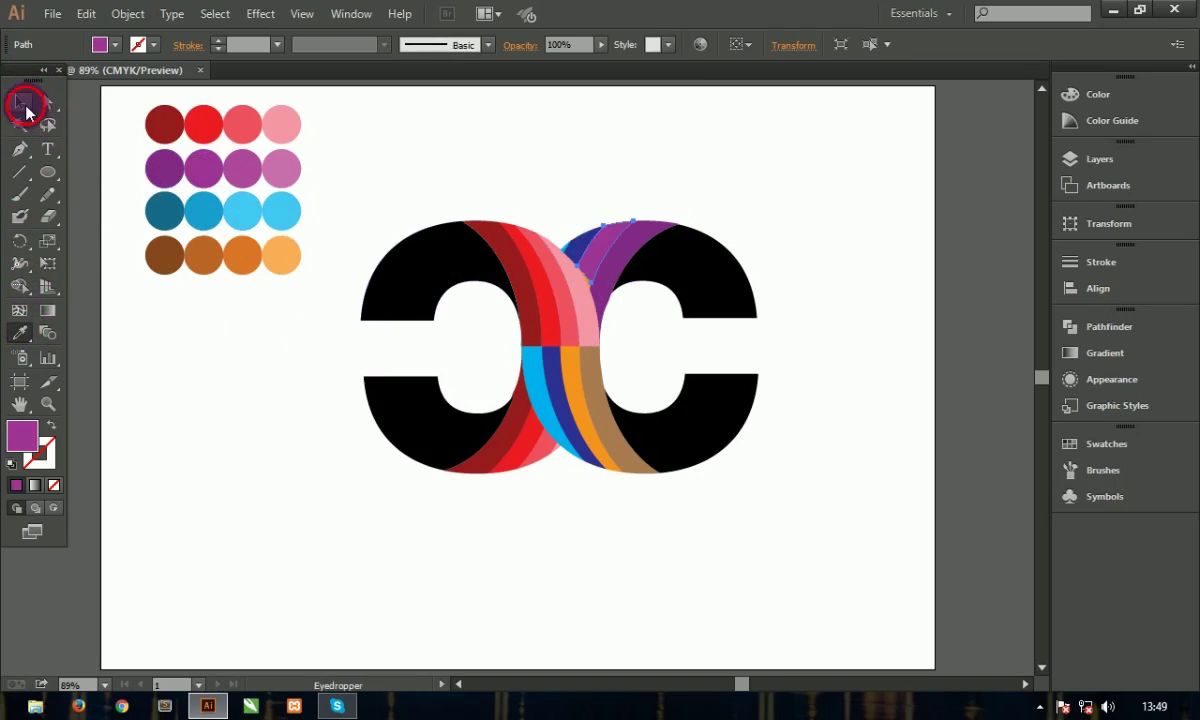
pyautogui.click(290, 459)
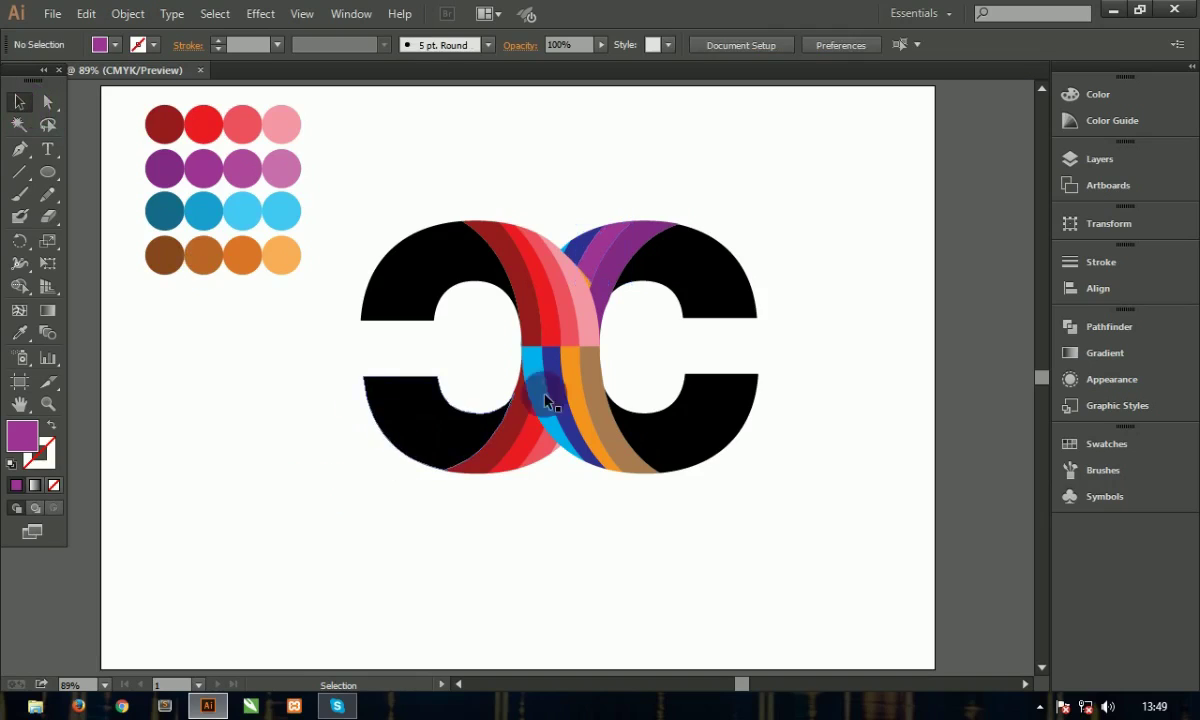
# Step: Zoom in on the top of the overlap and select the small orange sliver
pyautogui.click(589, 290)
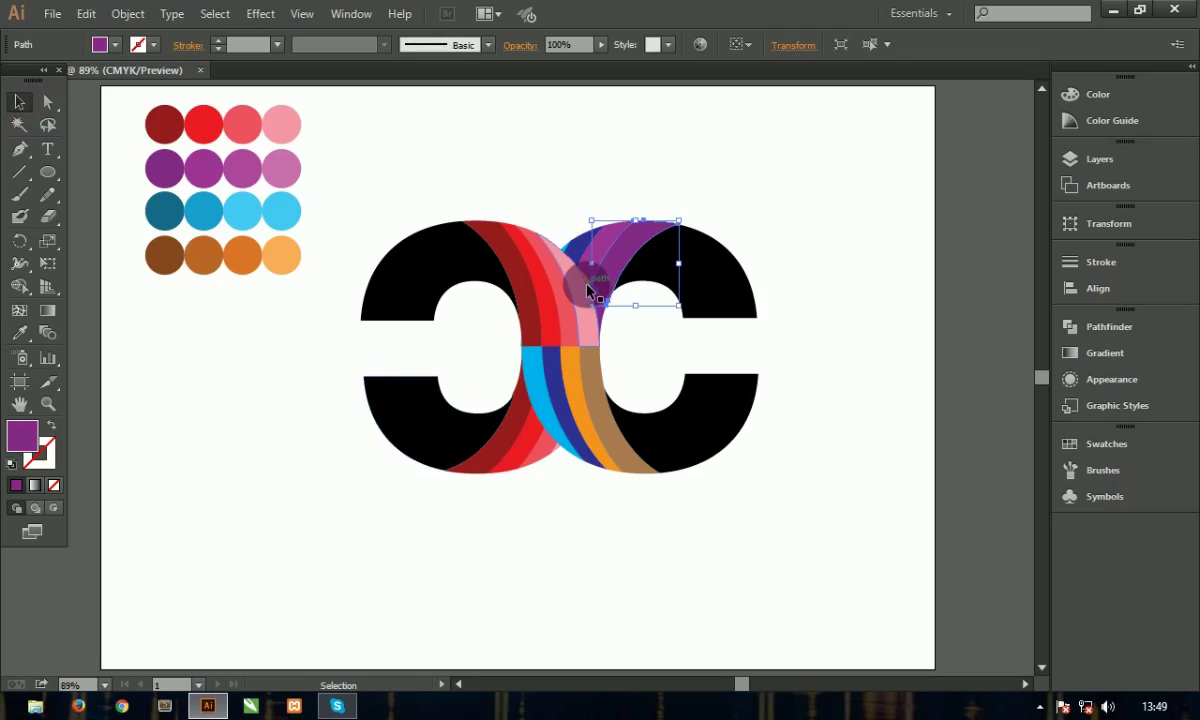
pyautogui.click(565, 292)
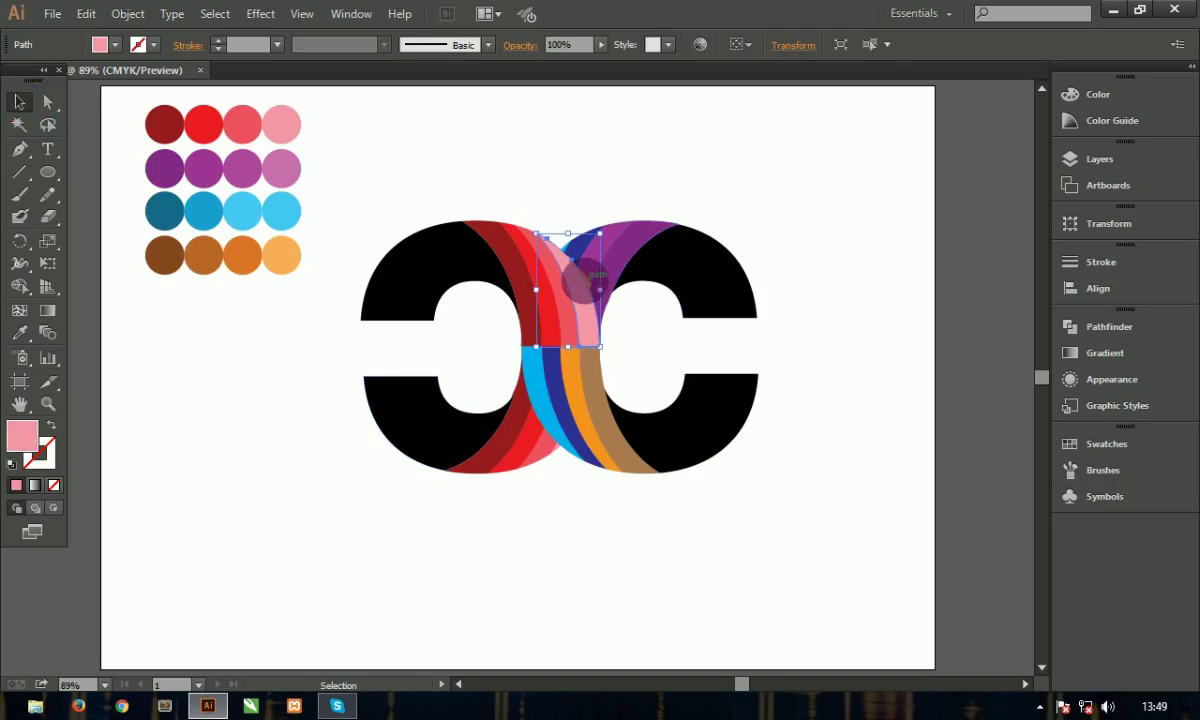
pyautogui.click(457, 160)
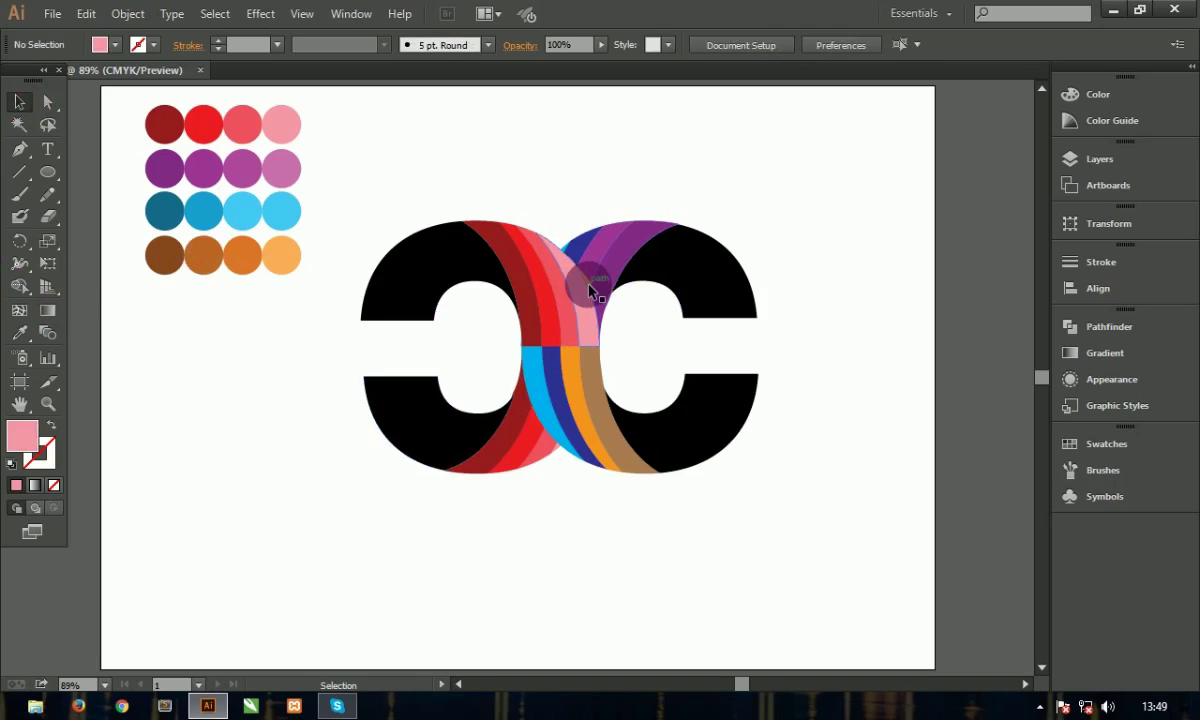
pyautogui.click(588, 285)
pyautogui.click(576, 188)
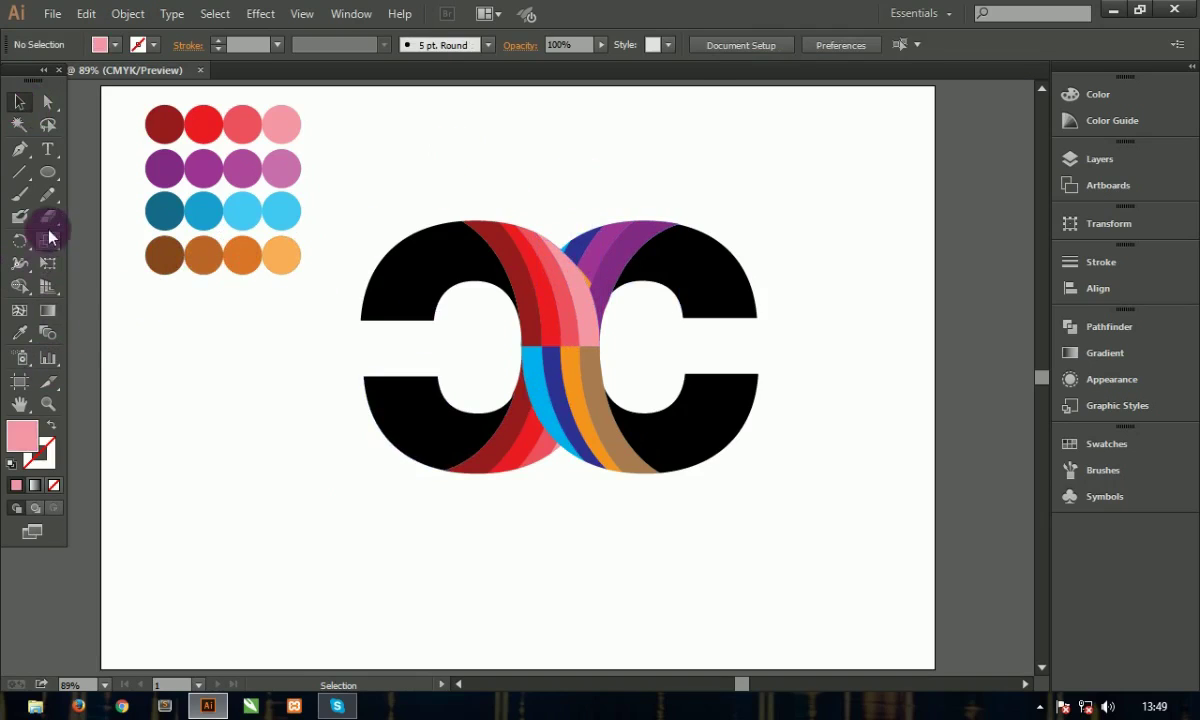
pyautogui.click(46, 405)
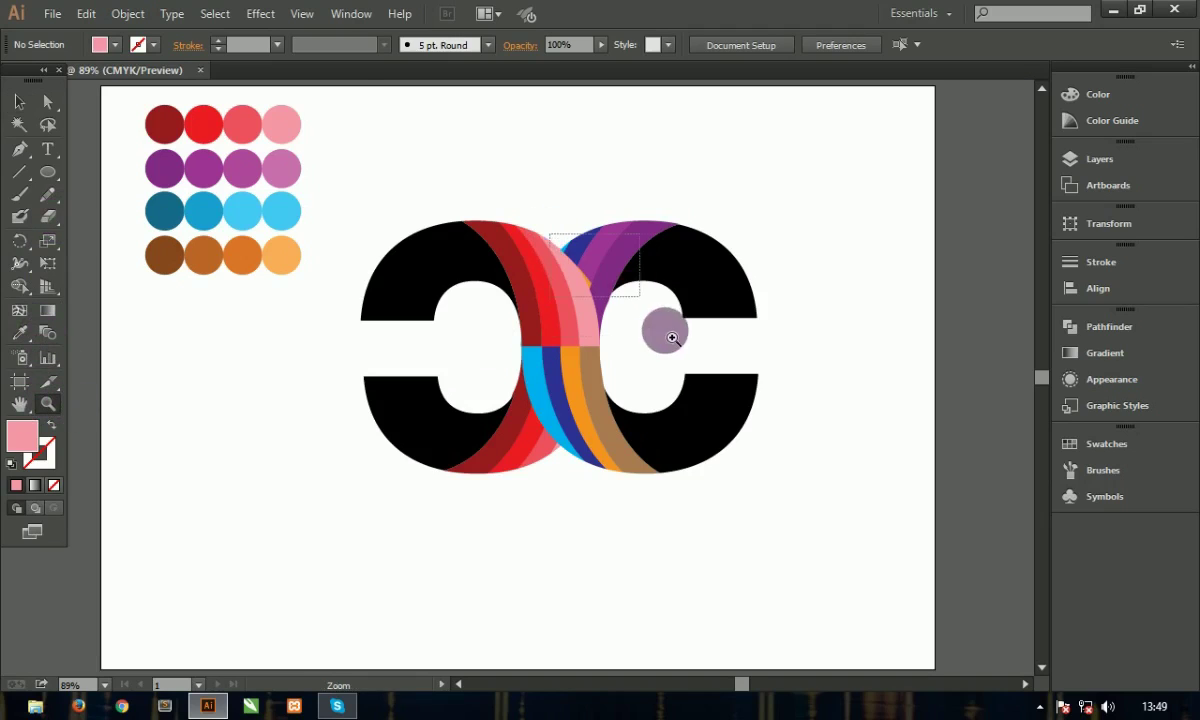
pyautogui.moveTo(510, 228); pyautogui.dragTo(640, 298)
pyautogui.click(19, 101)
pyautogui.click(400, 358)
pyautogui.hotkey('ctrl', '0')
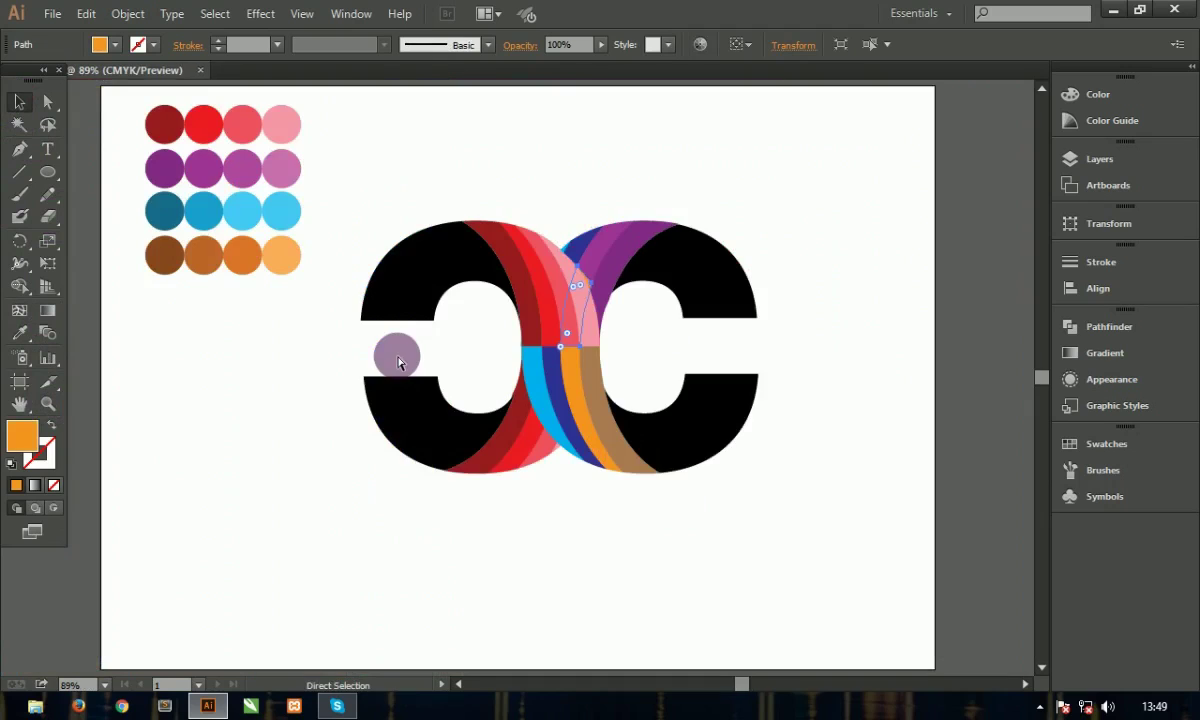
# Step: Colour the orange sliver light purple from a sample circle
pyautogui.click(19, 333)
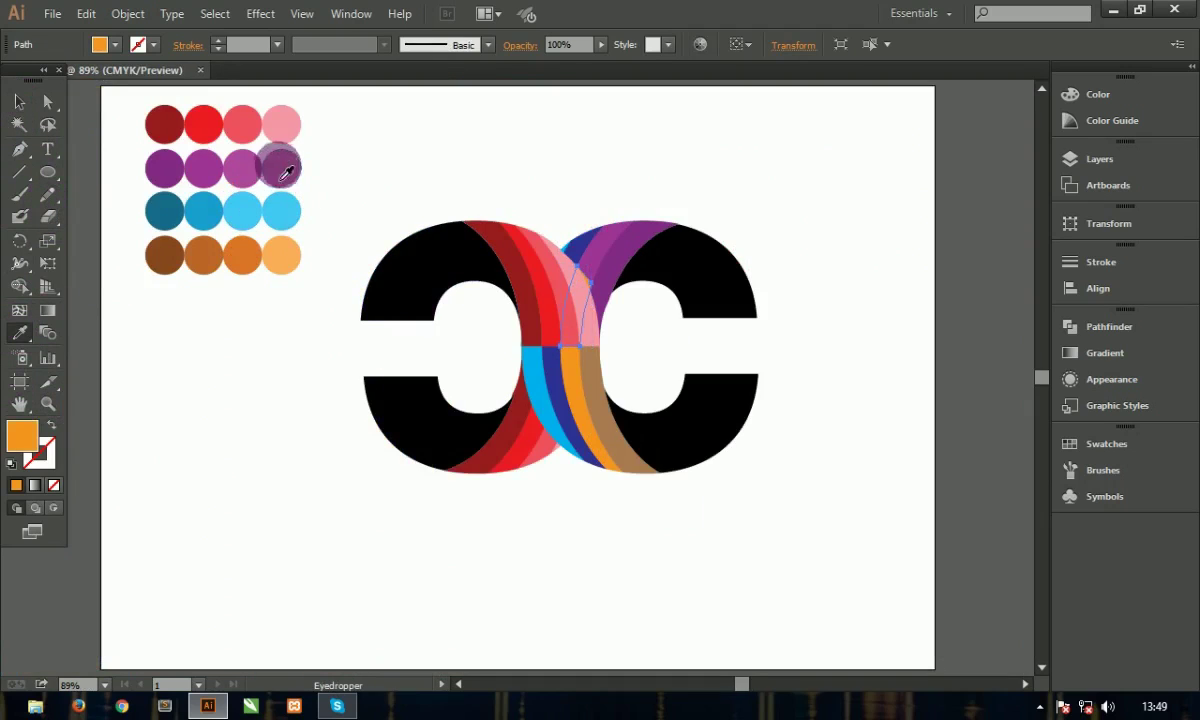
pyautogui.click(198, 167)
pyautogui.click(19, 101)
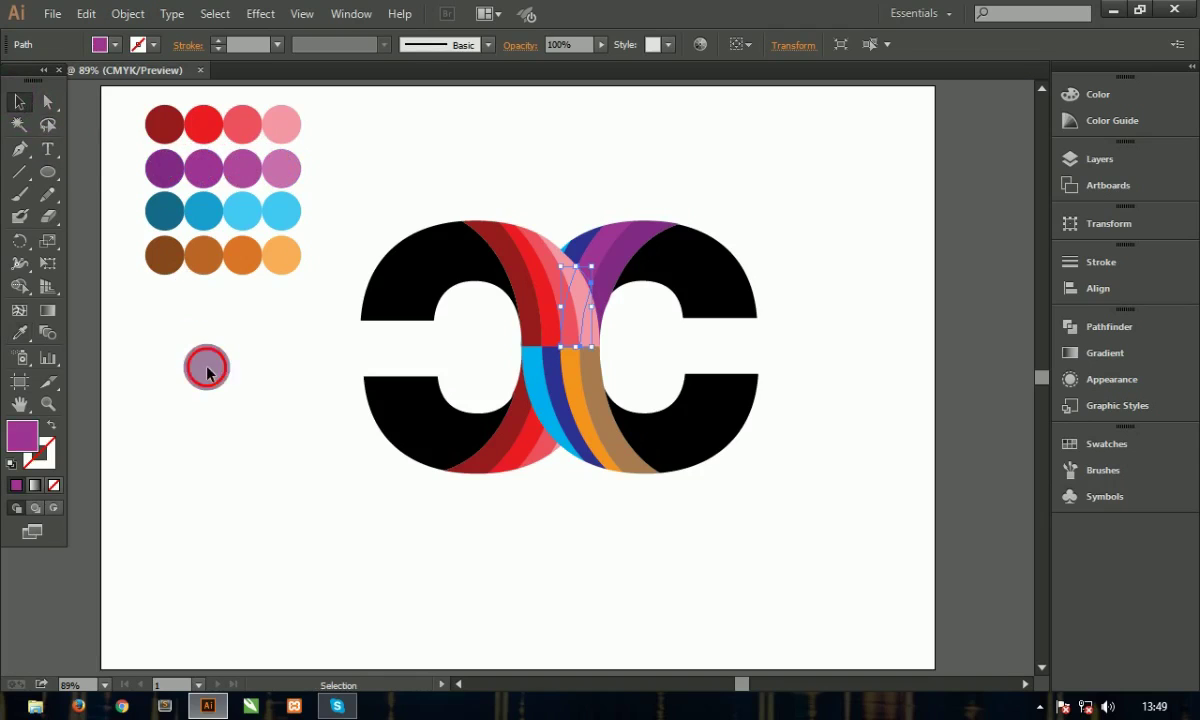
pyautogui.click(195, 350)
# Step: Recolour the blue piece at the top of the join with the third purple circle
pyautogui.click(572, 242)
pyautogui.click(19, 333)
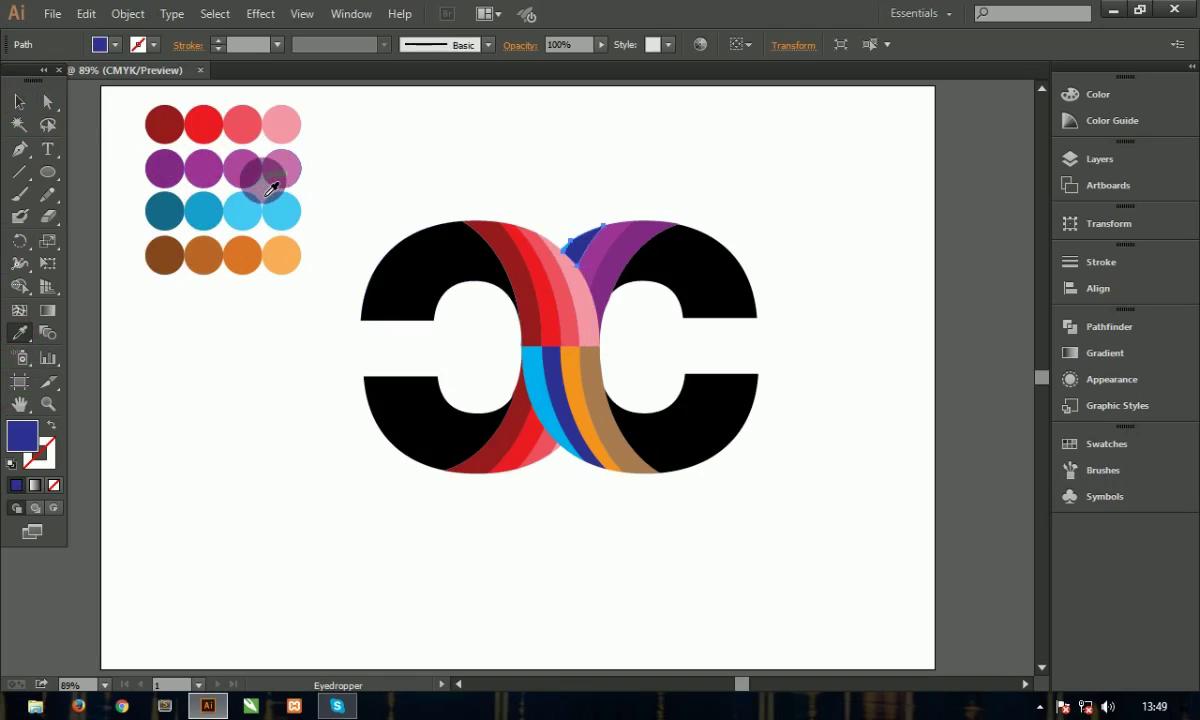
pyautogui.click(242, 172)
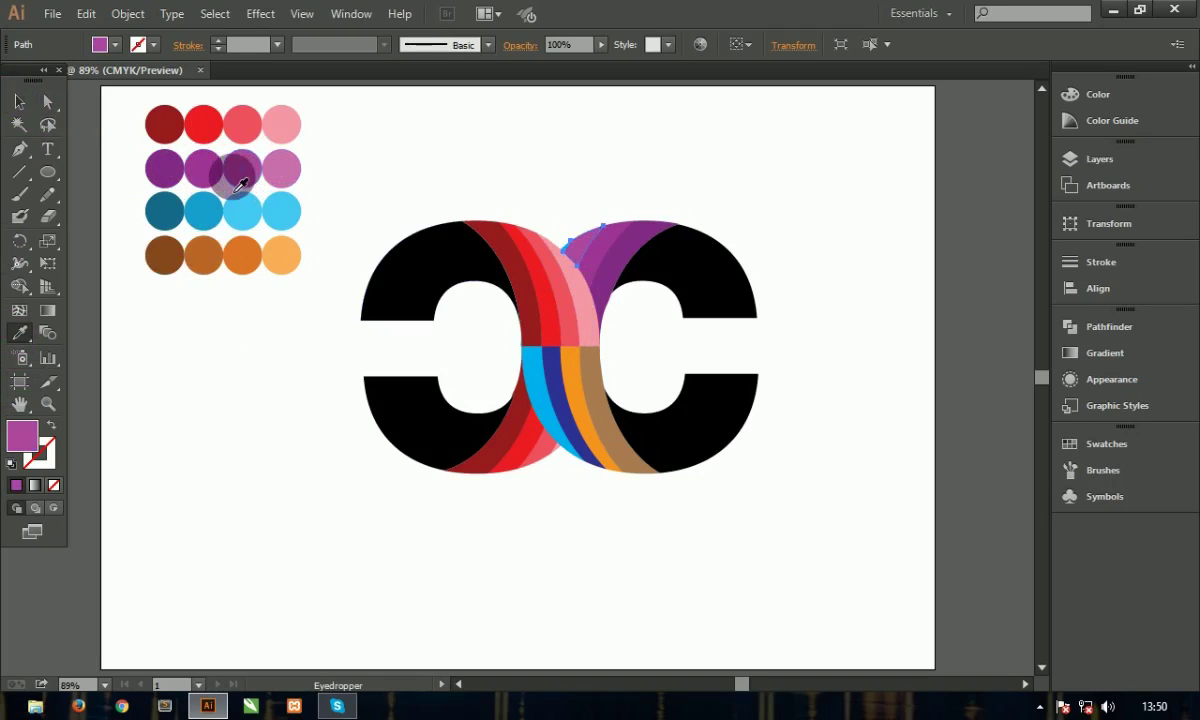
pyautogui.click(19, 101)
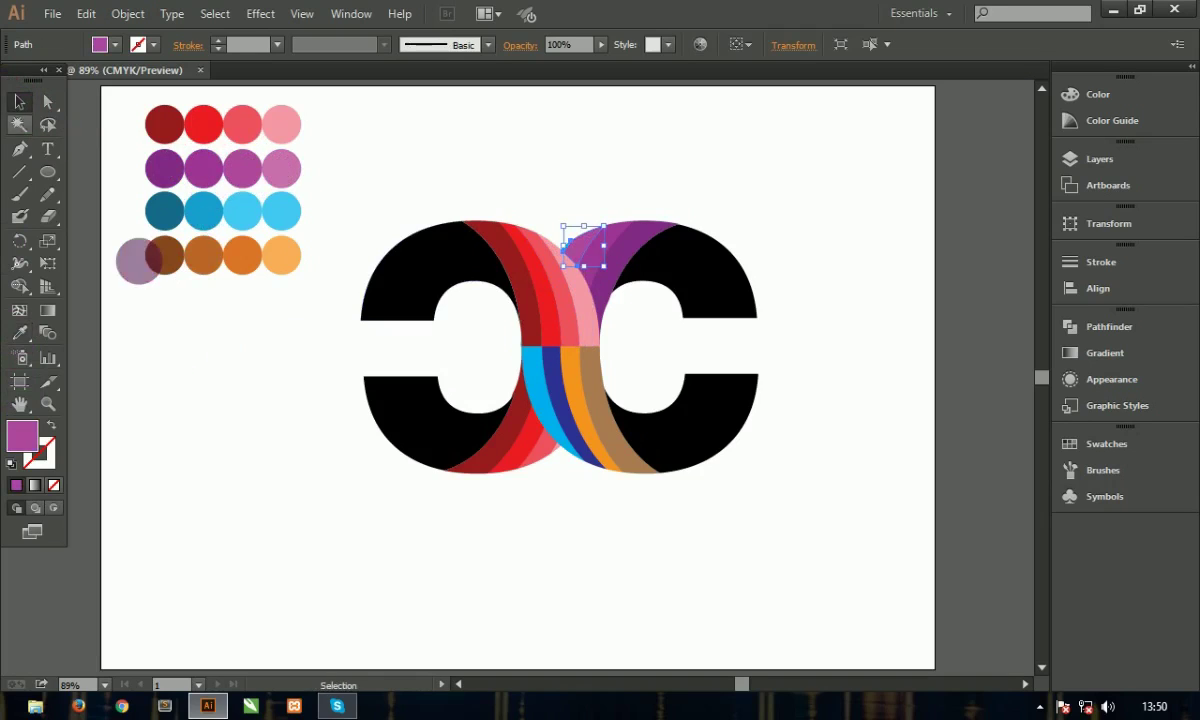
pyautogui.click(172, 329)
pyautogui.click(47, 403)
# Step: Zoom in on the join and send the purple piece behind the pink band
pyautogui.moveTo(510, 219); pyautogui.dragTo(646, 316)
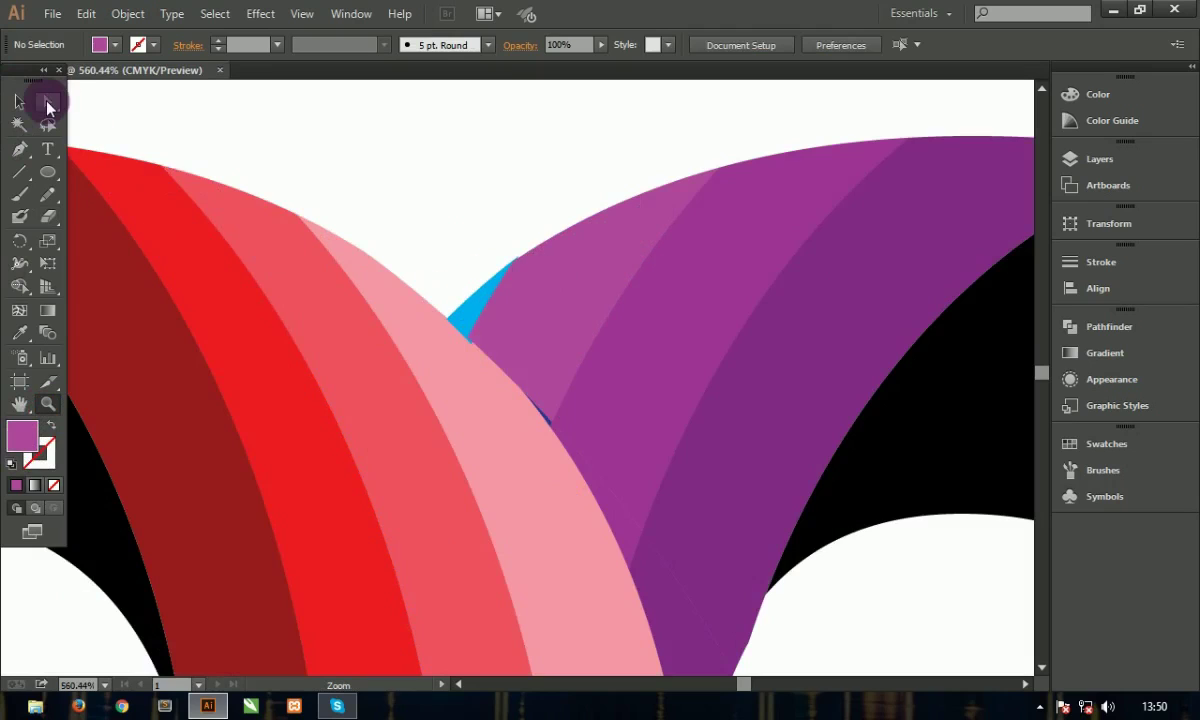
pyautogui.click(18, 104)
pyautogui.click(505, 343)
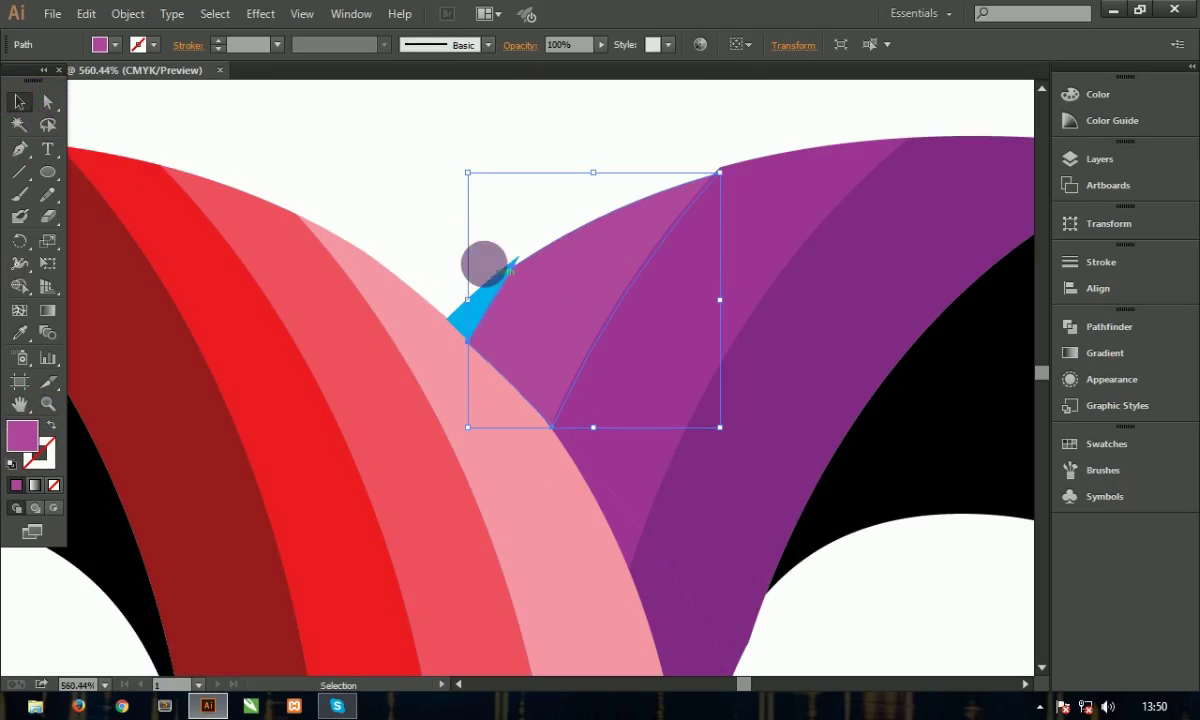
pyautogui.hotkey('ctrl', 'shift', '[')
pyautogui.click(476, 248)
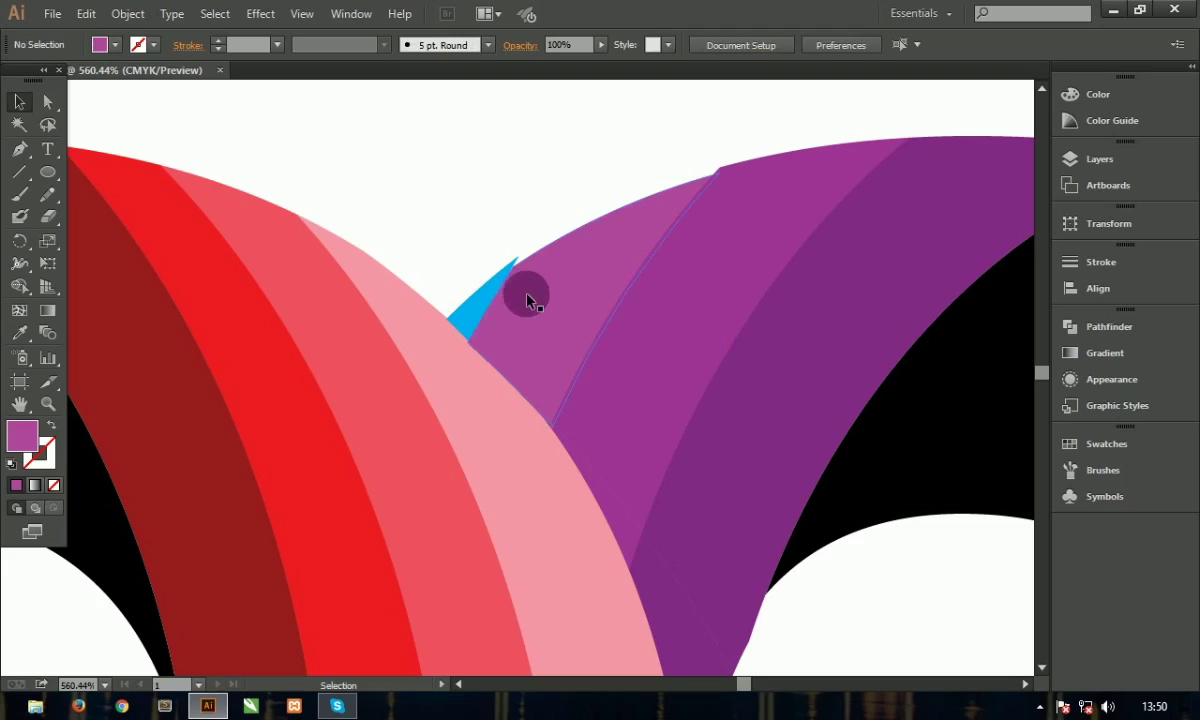
pyautogui.click(530, 298)
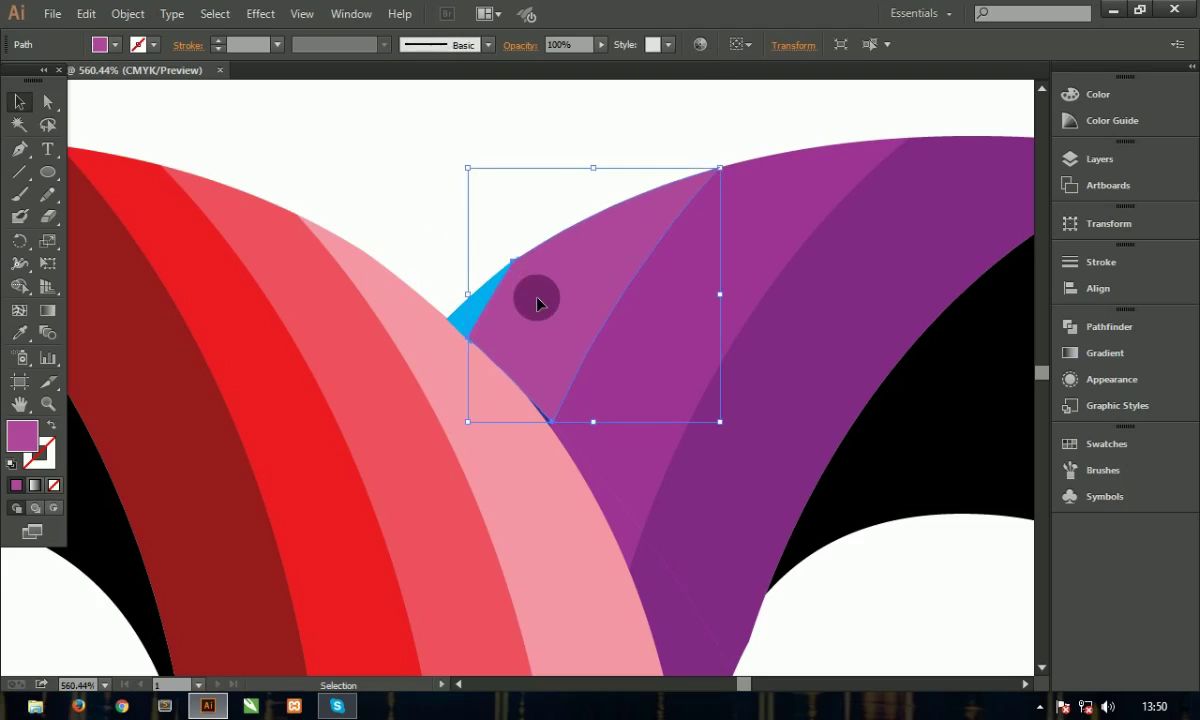
pyautogui.click(549, 121)
# Step: Recolour the small blue overlap sliver with the pinkish purple sample circle
pyautogui.click(470, 306)
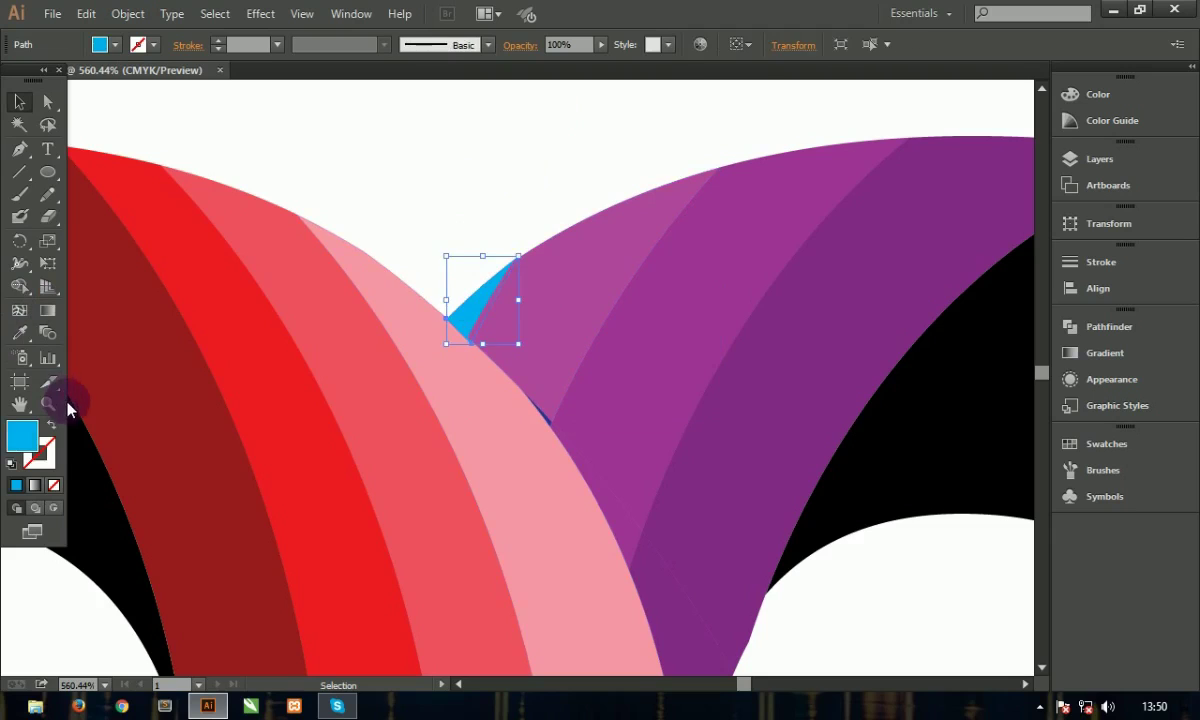
pyautogui.hotkey('ctrl', '0')
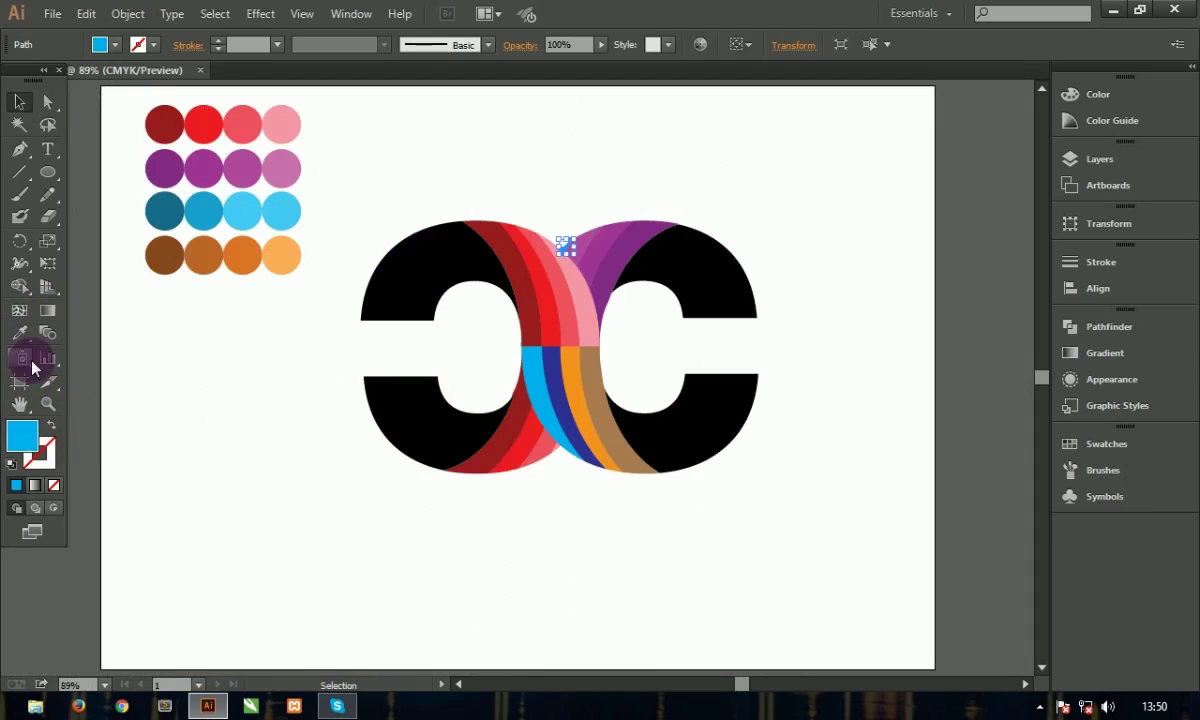
pyautogui.click(20, 334)
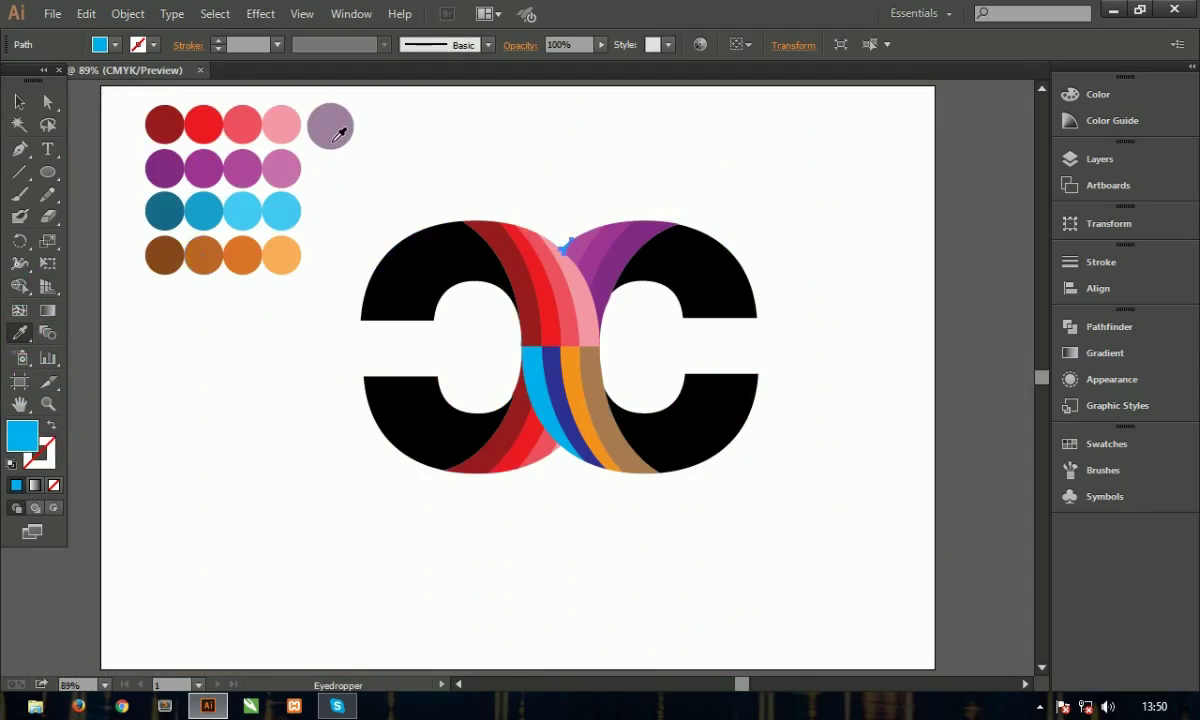
pyautogui.click(284, 167)
pyautogui.click(20, 102)
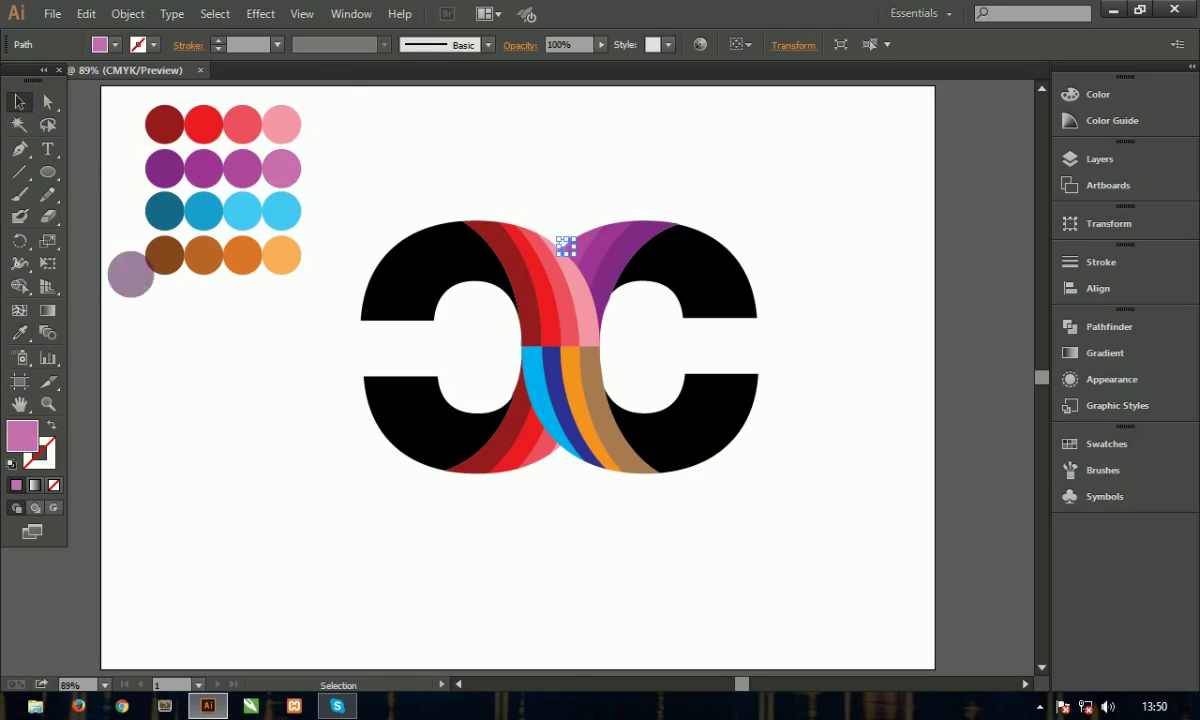
pyautogui.click(162, 381)
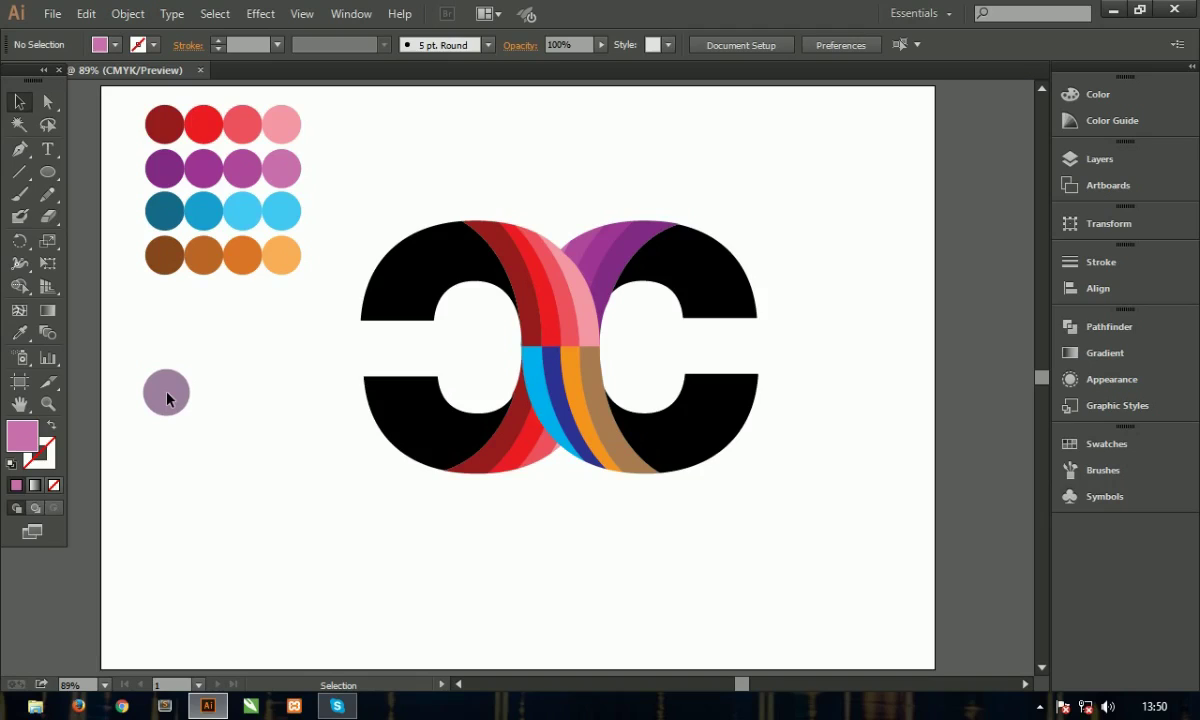
pyautogui.click(398, 307)
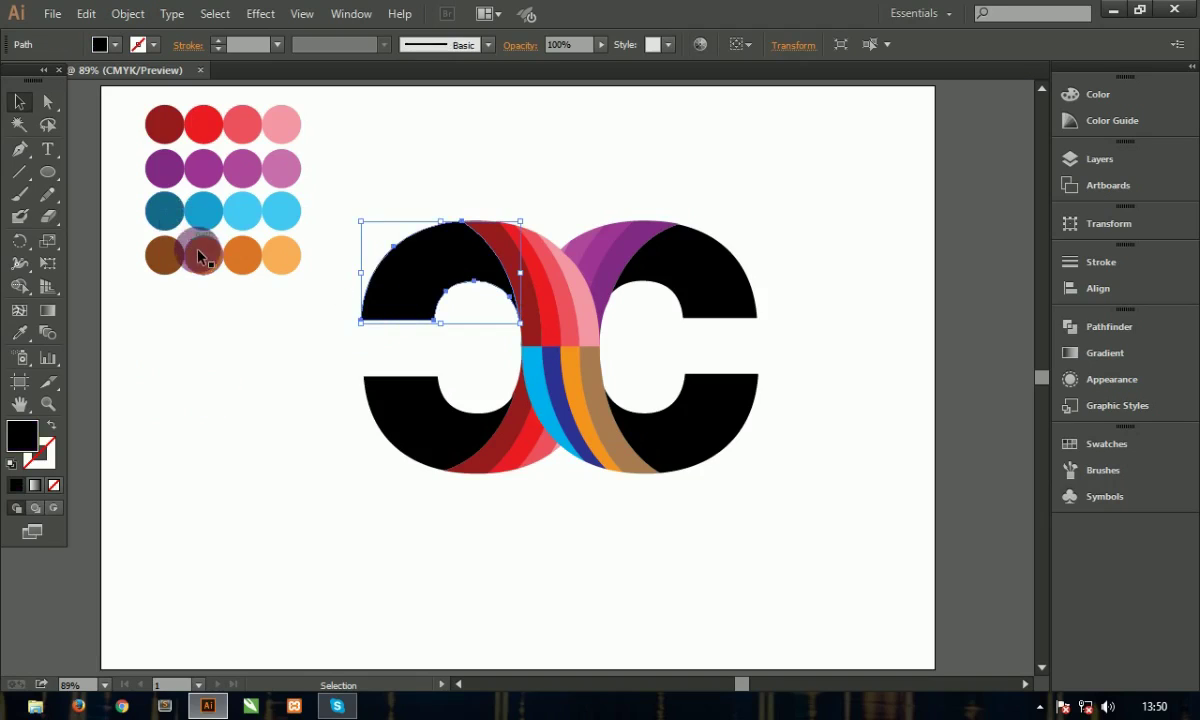
# Step: Give the first dark red circle a gradient fill with both stops set to CMYK Red
pyautogui.click(170, 125)
pyautogui.click(1070, 352)
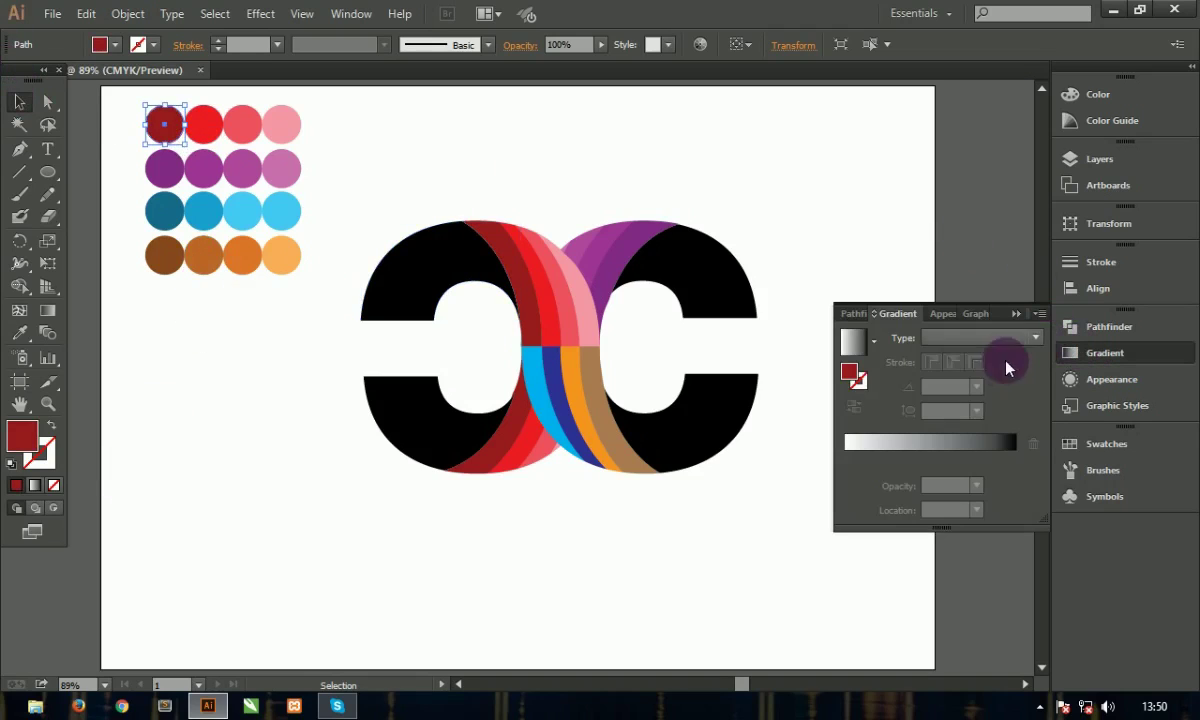
pyautogui.click(871, 455)
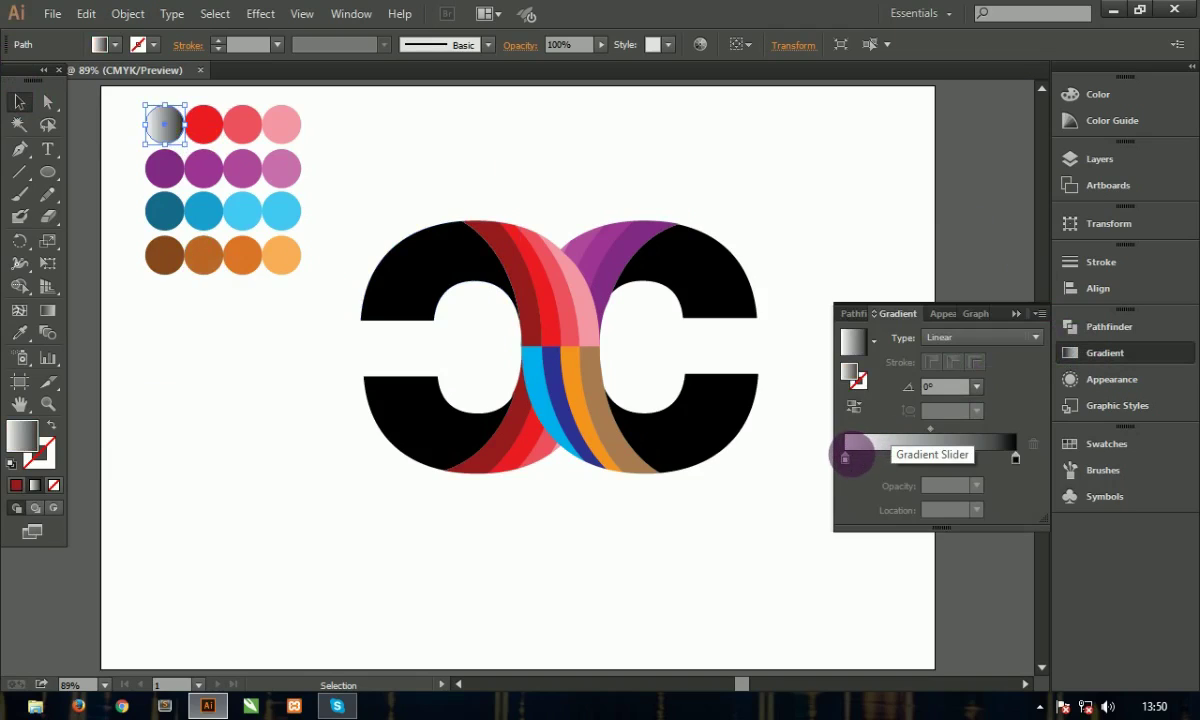
pyautogui.doubleClick(846, 458)
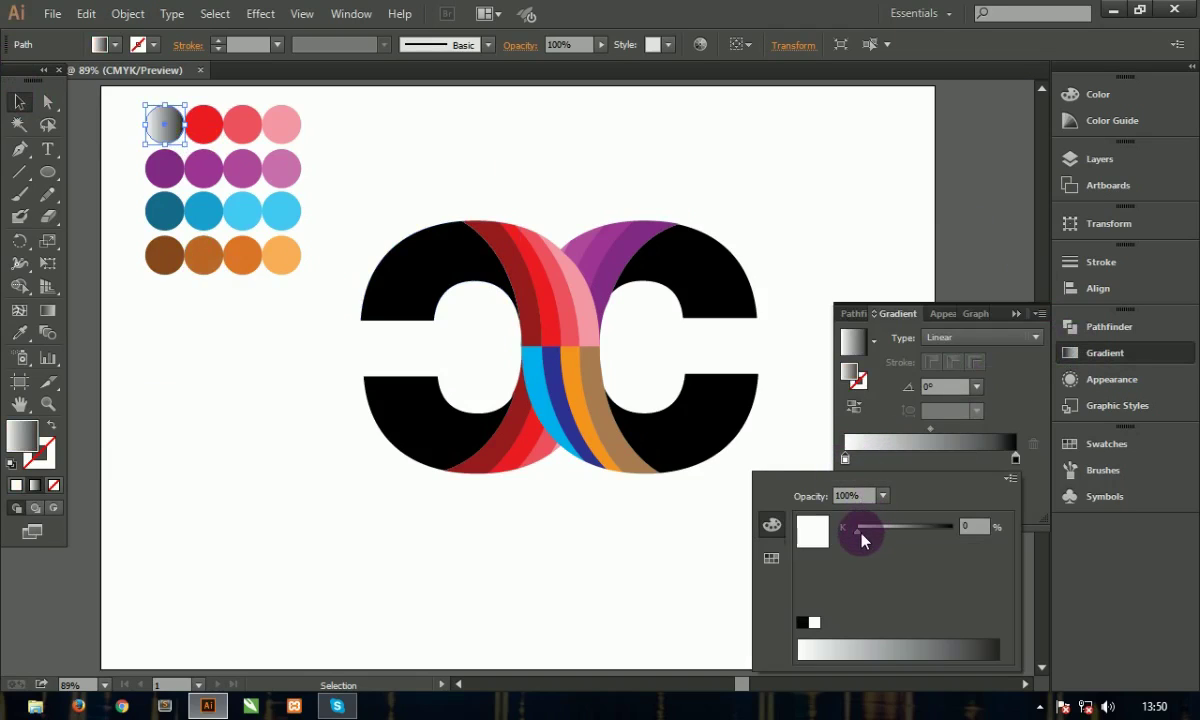
pyautogui.click(771, 558)
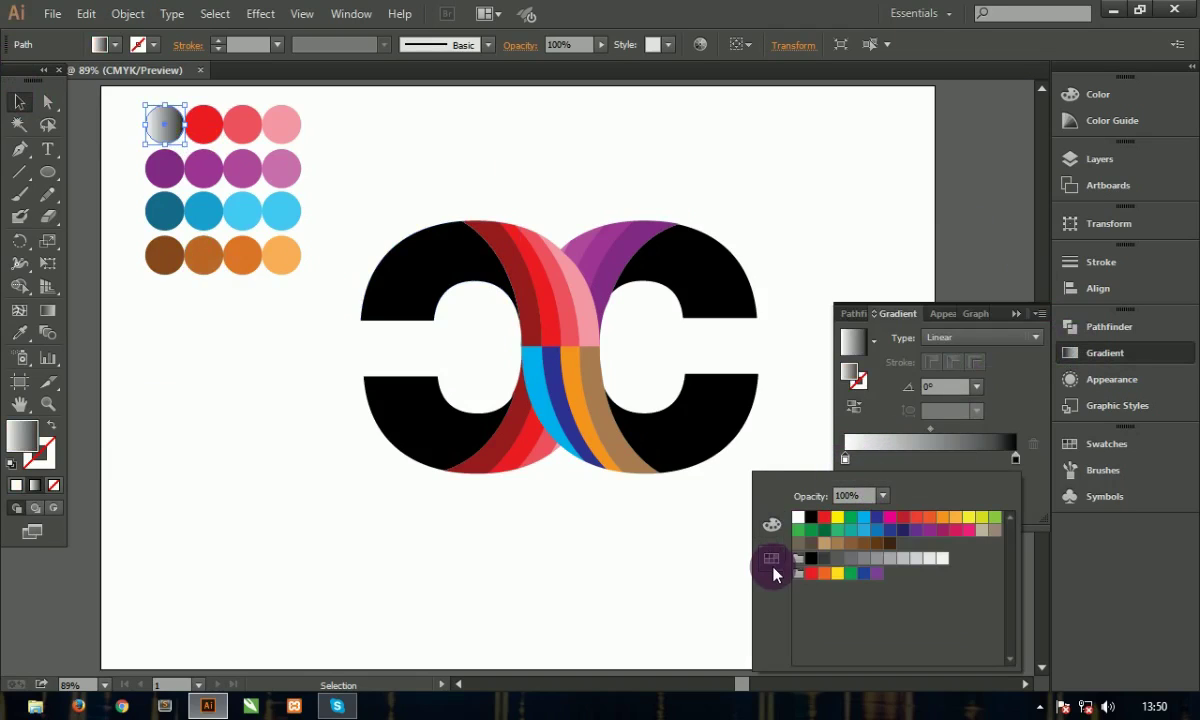
pyautogui.click(826, 520)
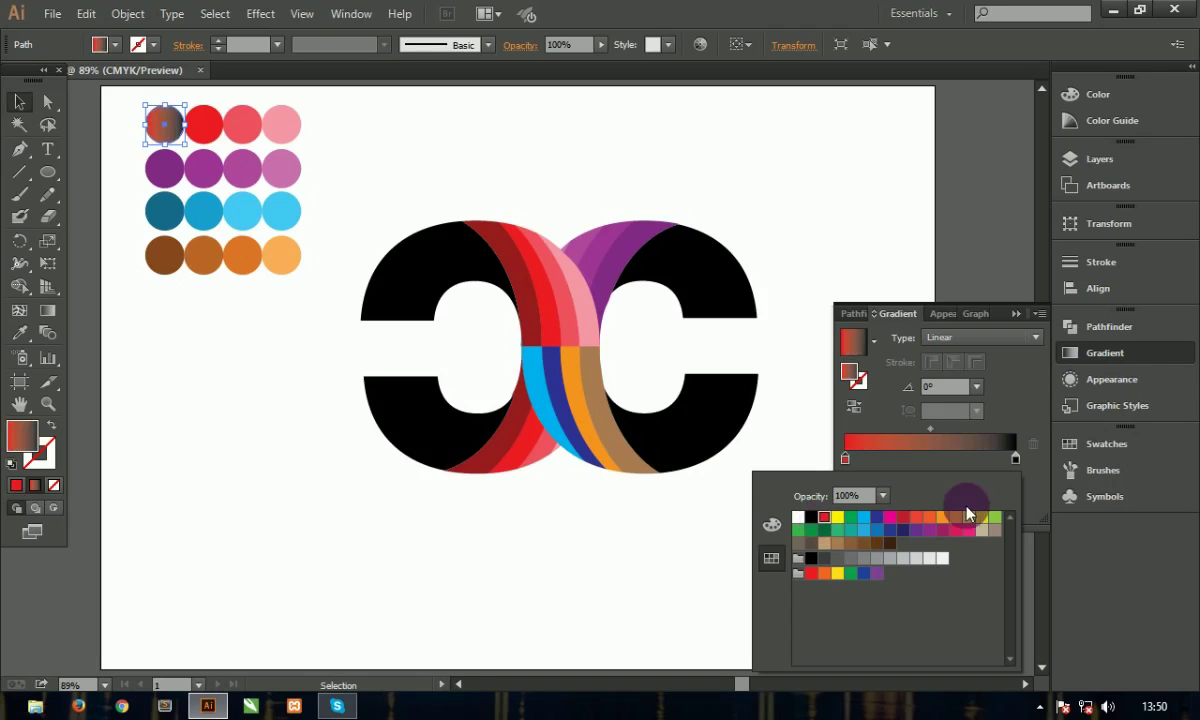
pyautogui.click(1015, 460)
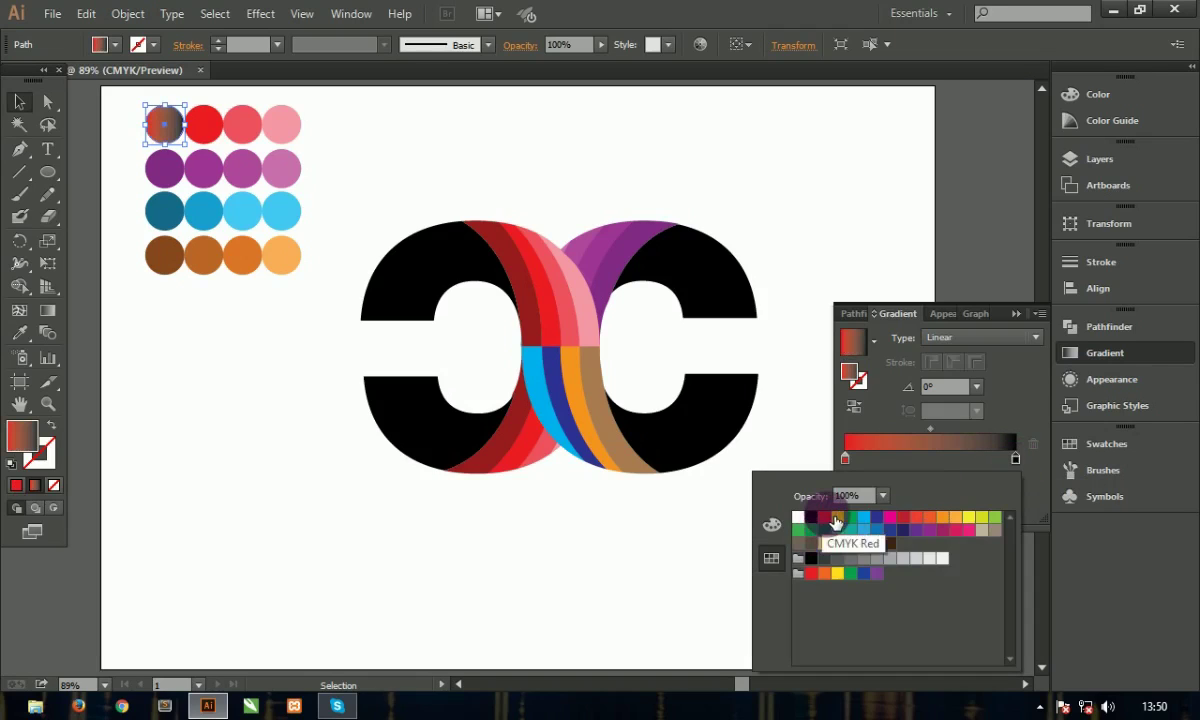
pyautogui.click(824, 517)
# Step: Add a middle stop, darken the right stop with black, and move the middle stop to 44.09%
pyautogui.click(935, 460)
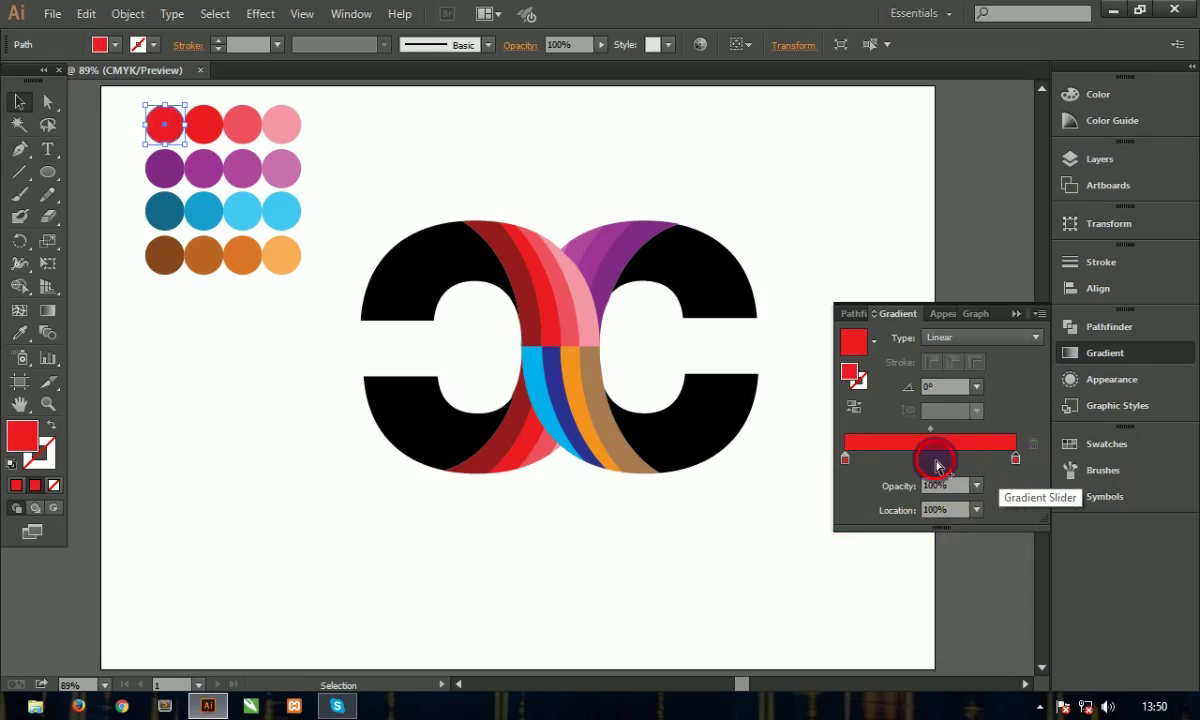
pyautogui.doubleClick(1015, 460)
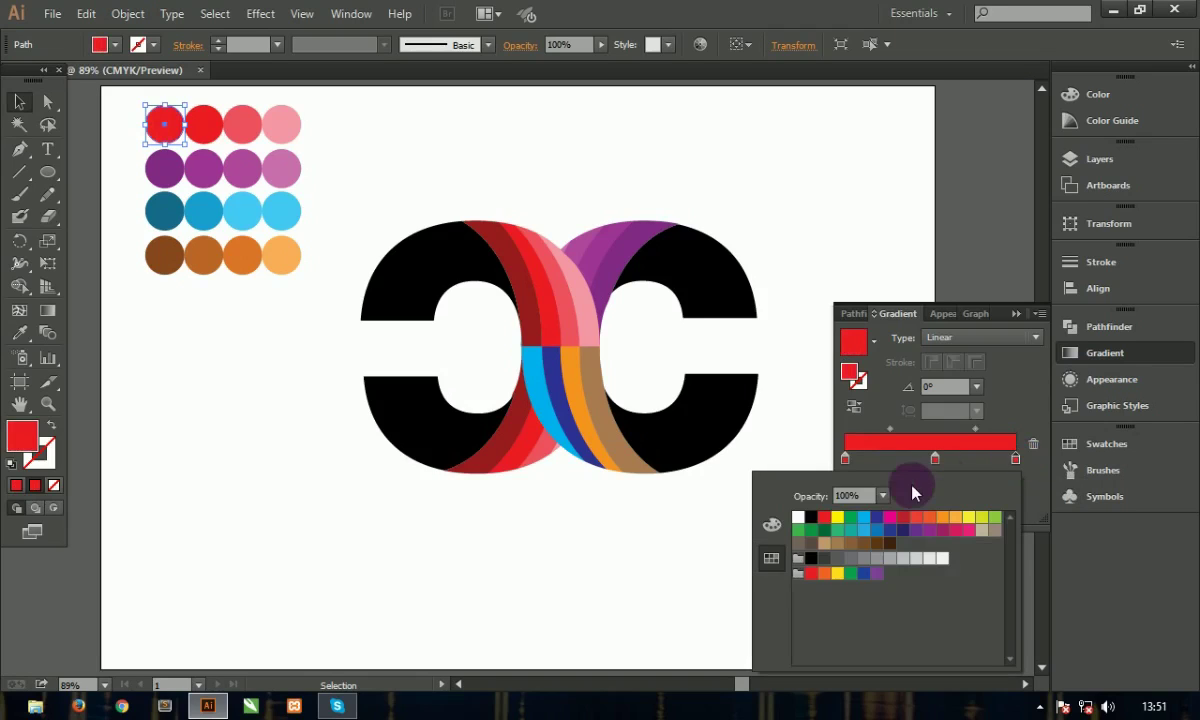
pyautogui.click(771, 524)
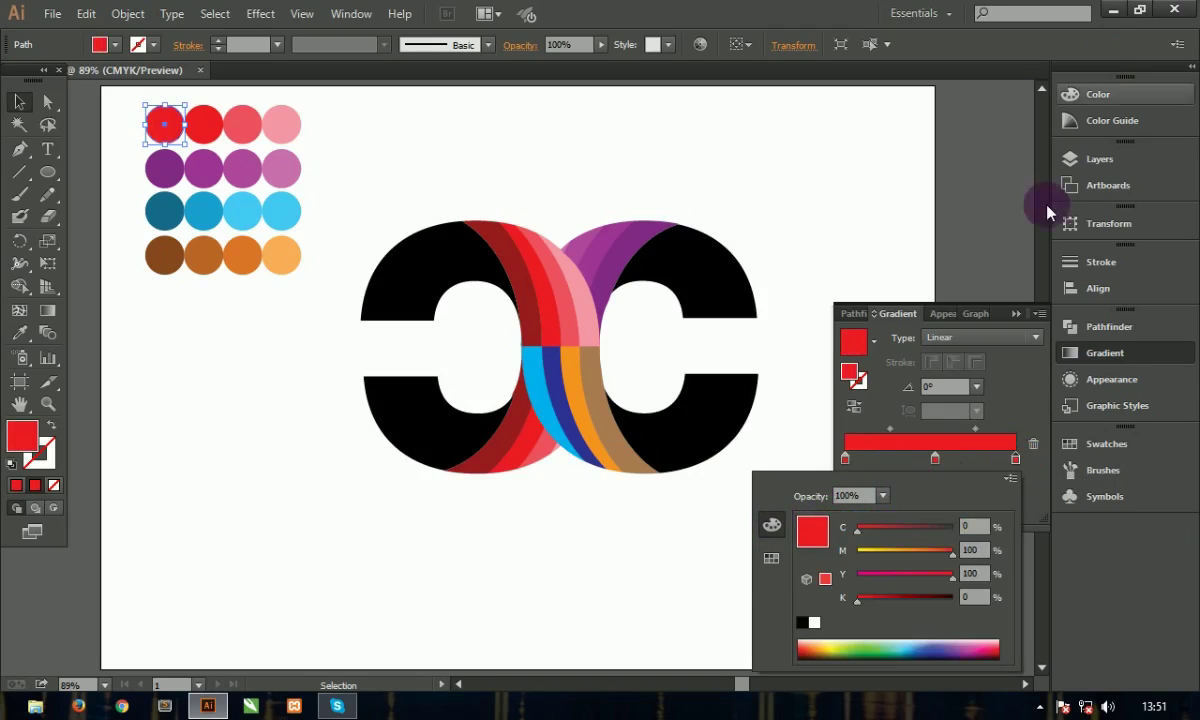
pyautogui.moveTo(858, 600); pyautogui.dragTo(908, 600)
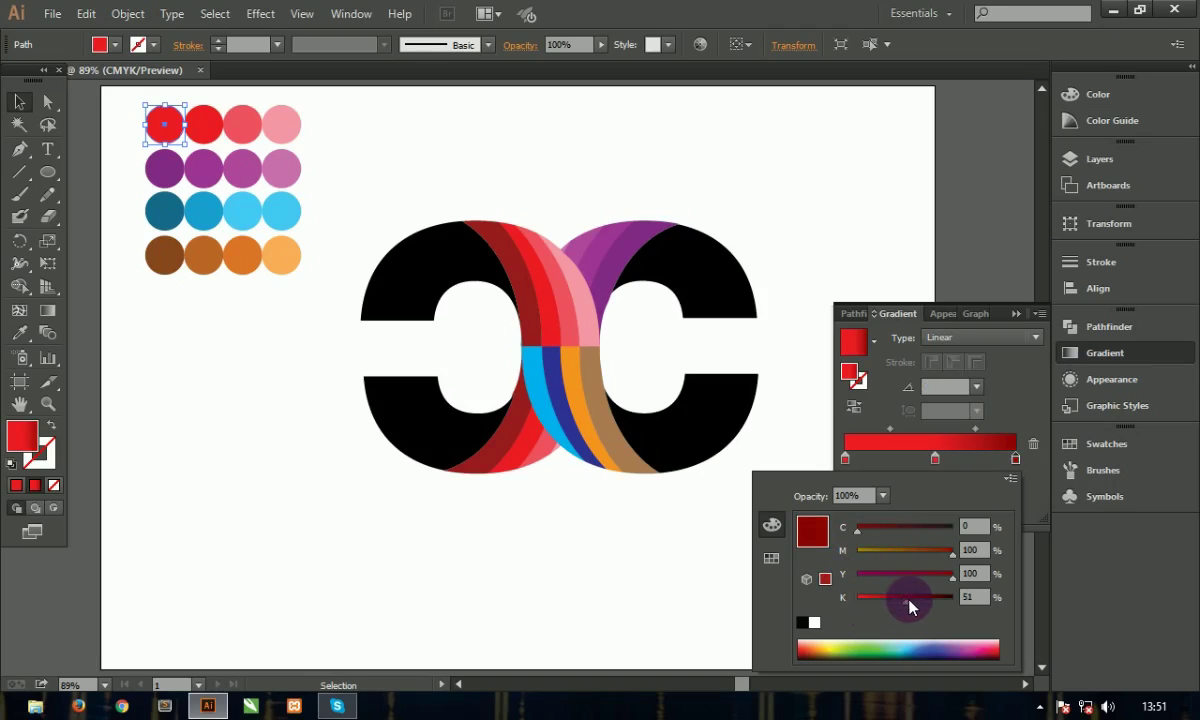
pyautogui.moveTo(935, 459); pyautogui.dragTo(920, 459)
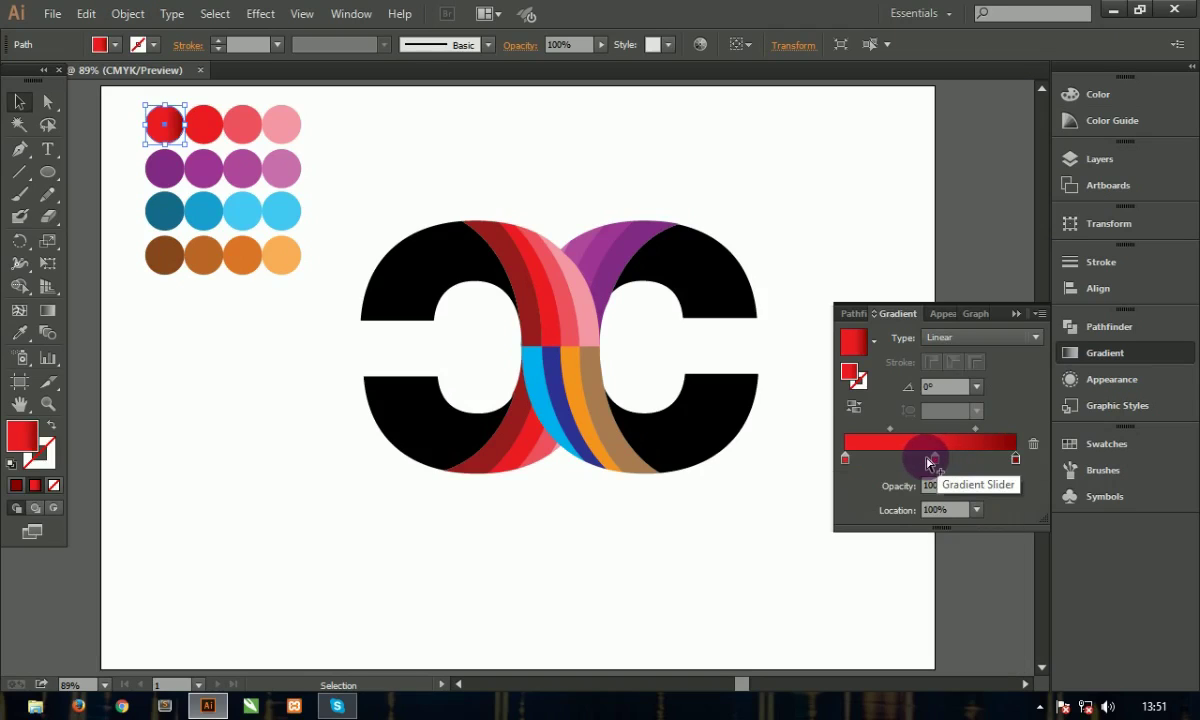
pyautogui.click(836, 260)
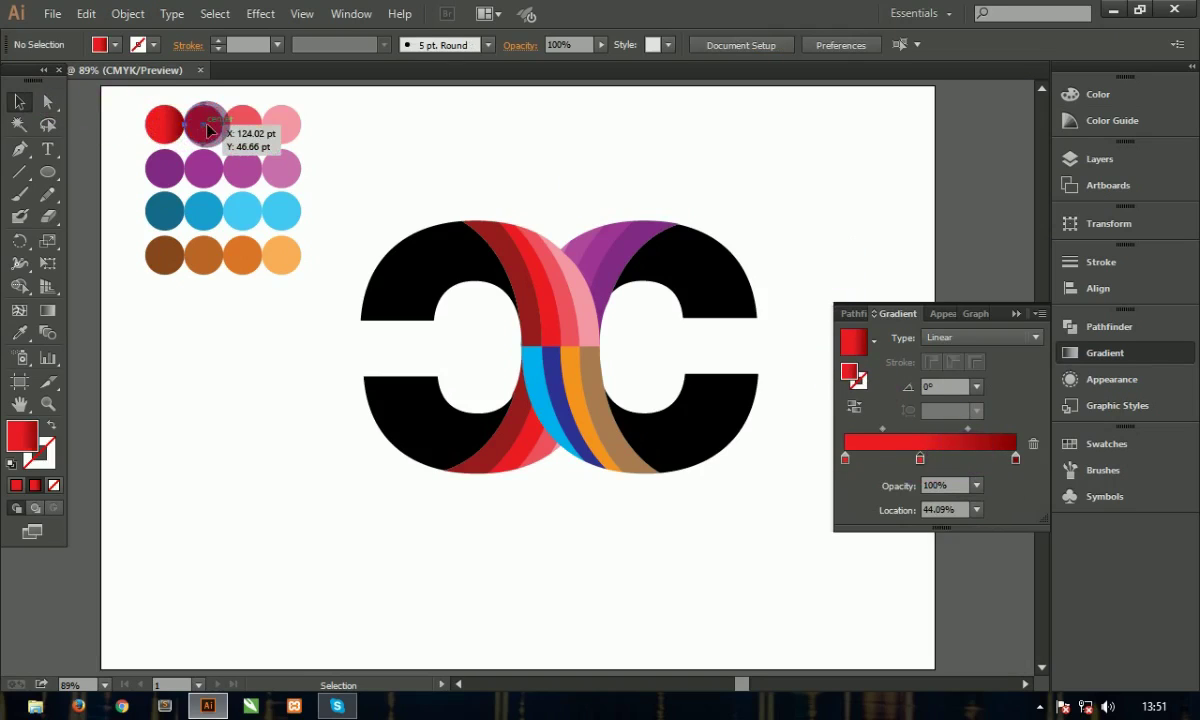
# Step: Place the gradient circle in the second slot, darken its left stop to 57% K, and set the midpoint near 51%
pyautogui.moveTo(179, 131); pyautogui.dragTo(200, 115)
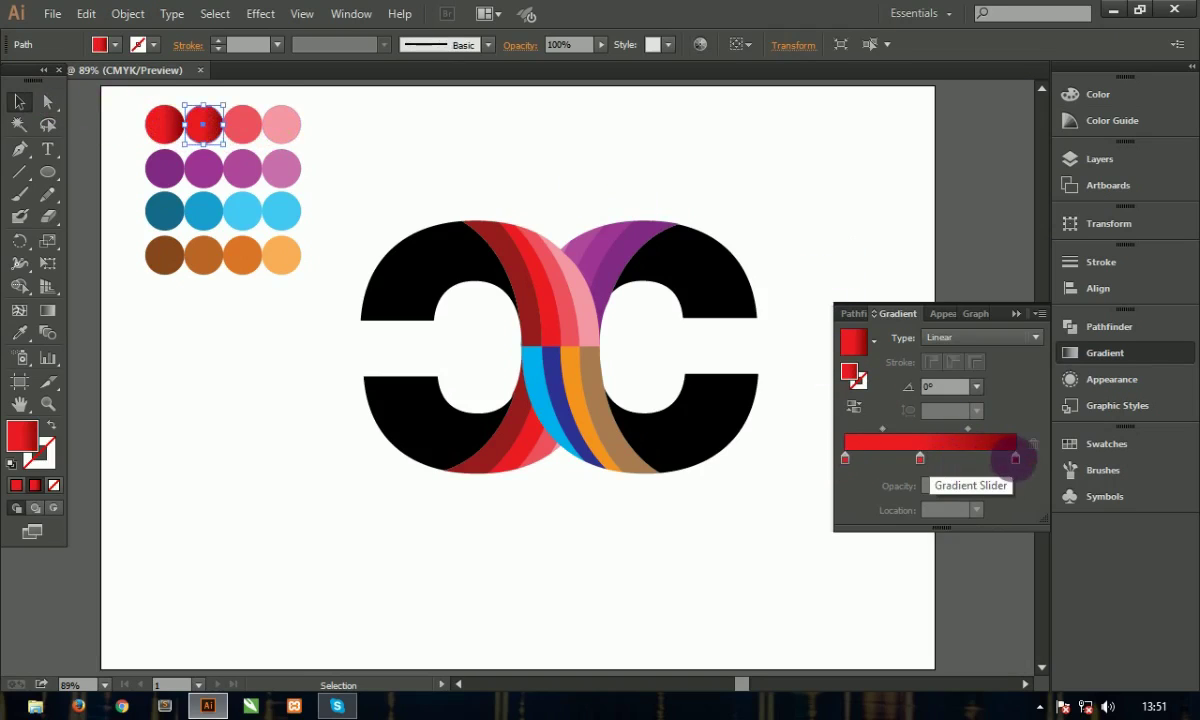
pyautogui.click(846, 459)
pyautogui.doubleClick(846, 459)
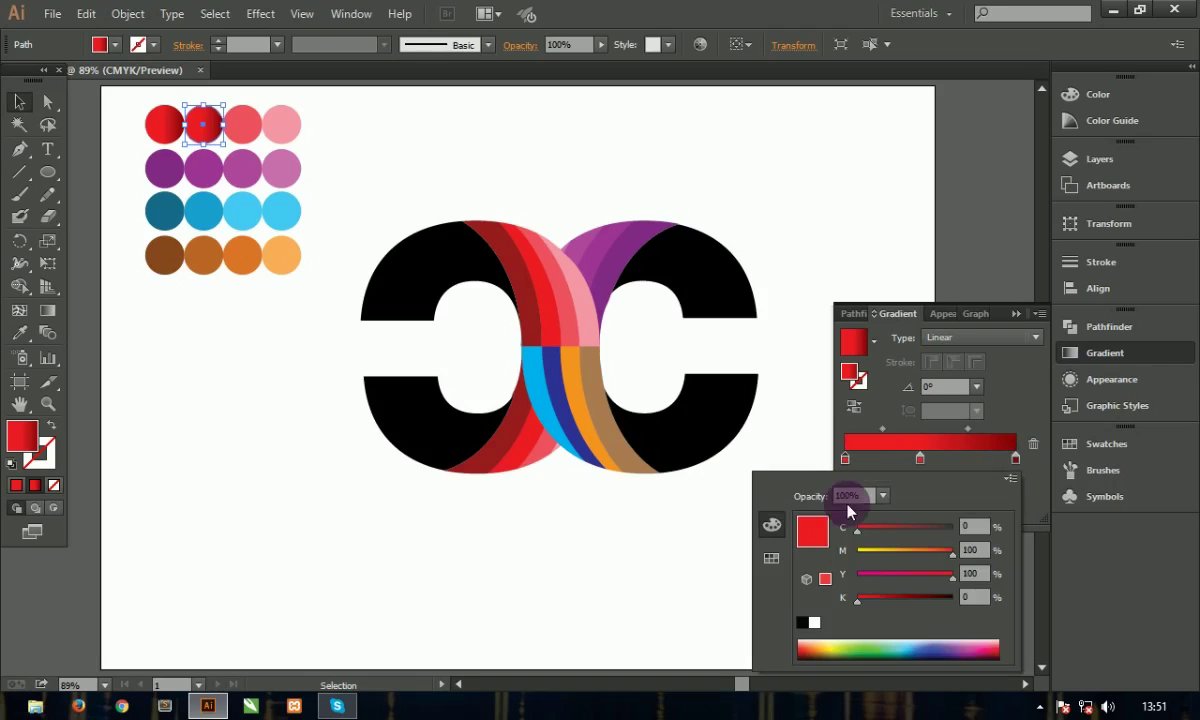
pyautogui.moveTo(897, 597); pyautogui.dragTo(912, 600)
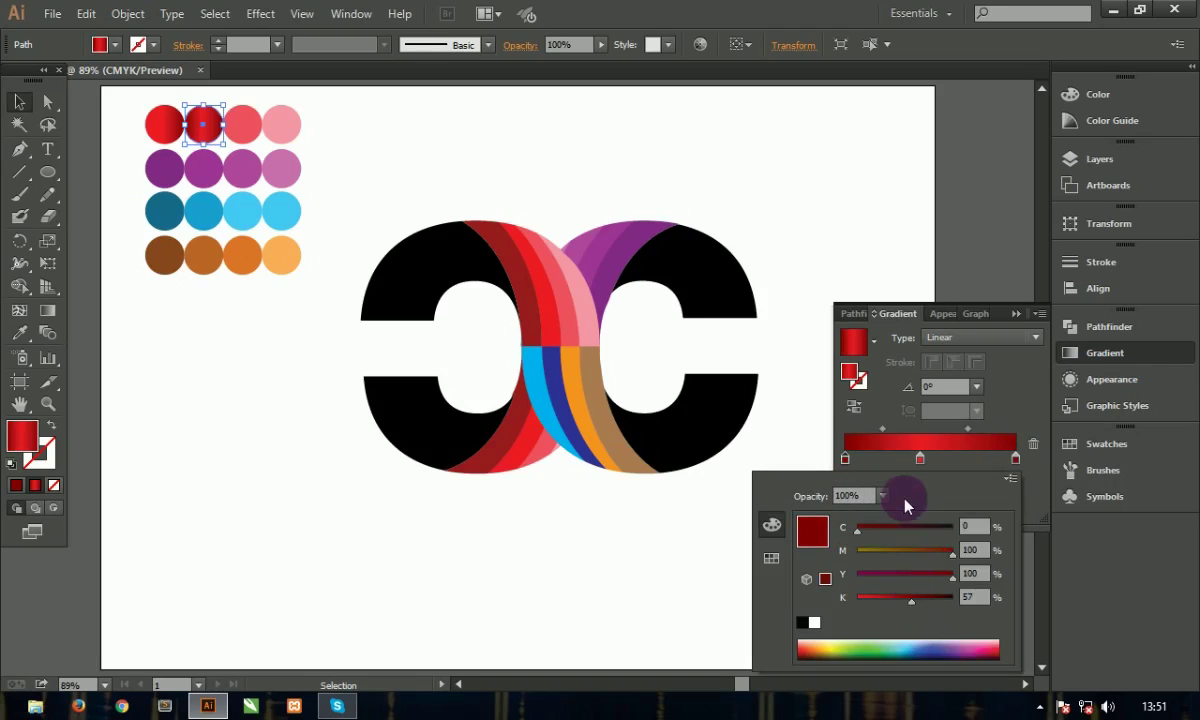
pyautogui.click(917, 467)
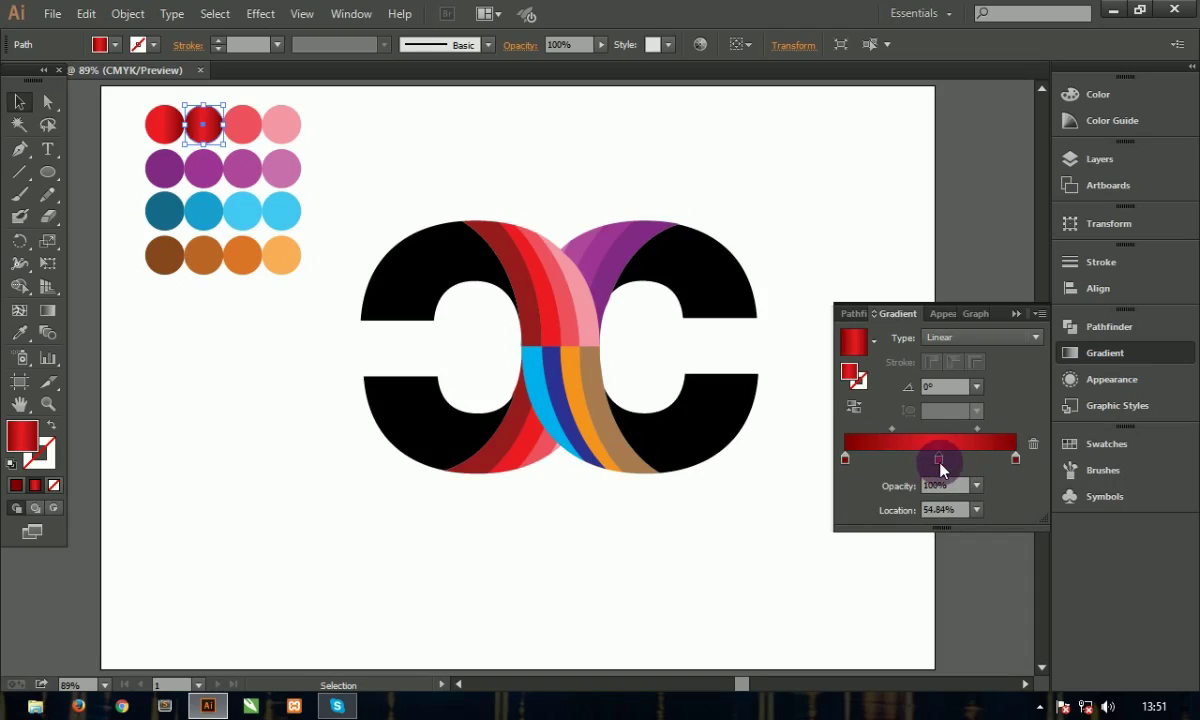
pyautogui.click(1013, 461)
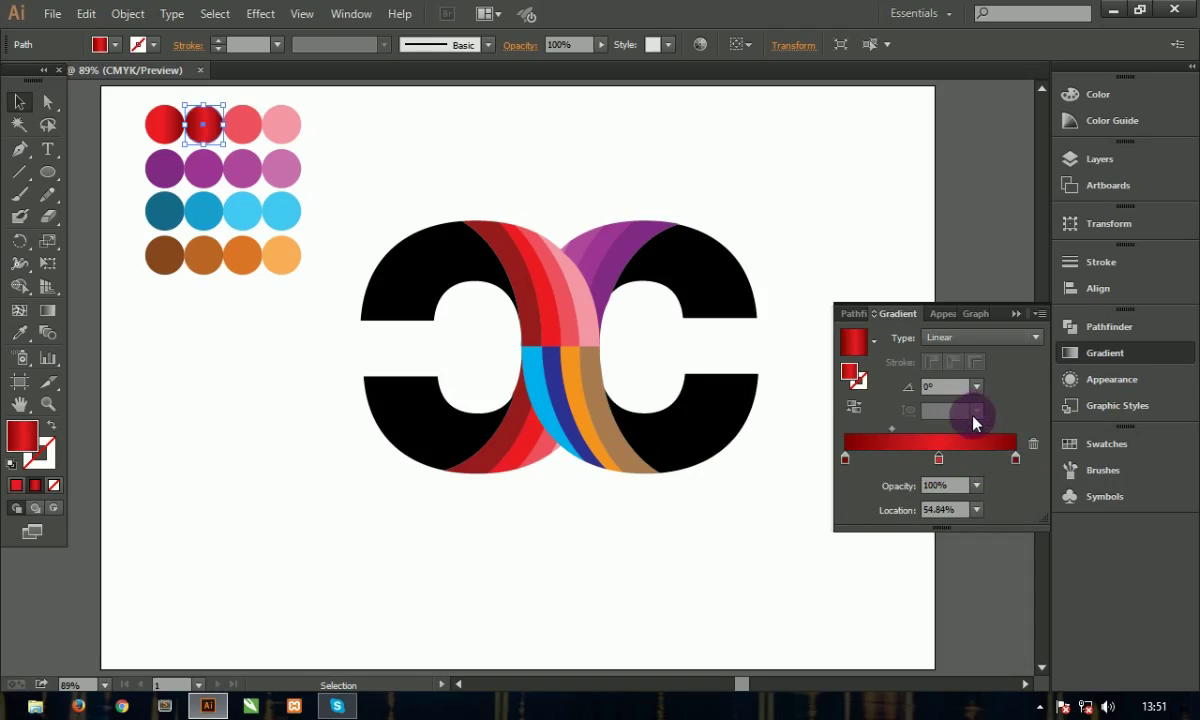
pyautogui.moveTo(977, 428)
pyautogui.mouseDown()
pyautogui.moveTo(990, 430)
pyautogui.moveTo(978, 440)
pyautogui.mouseUp()
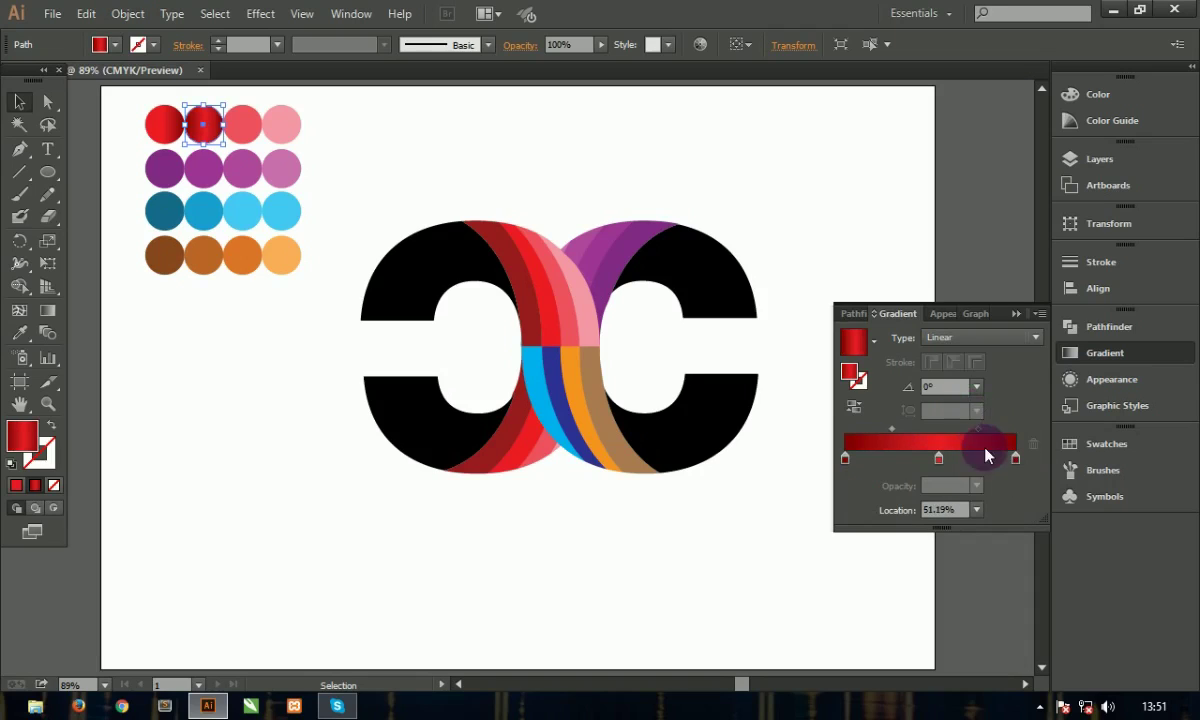
pyautogui.click(1012, 476)
pyautogui.click(208, 238)
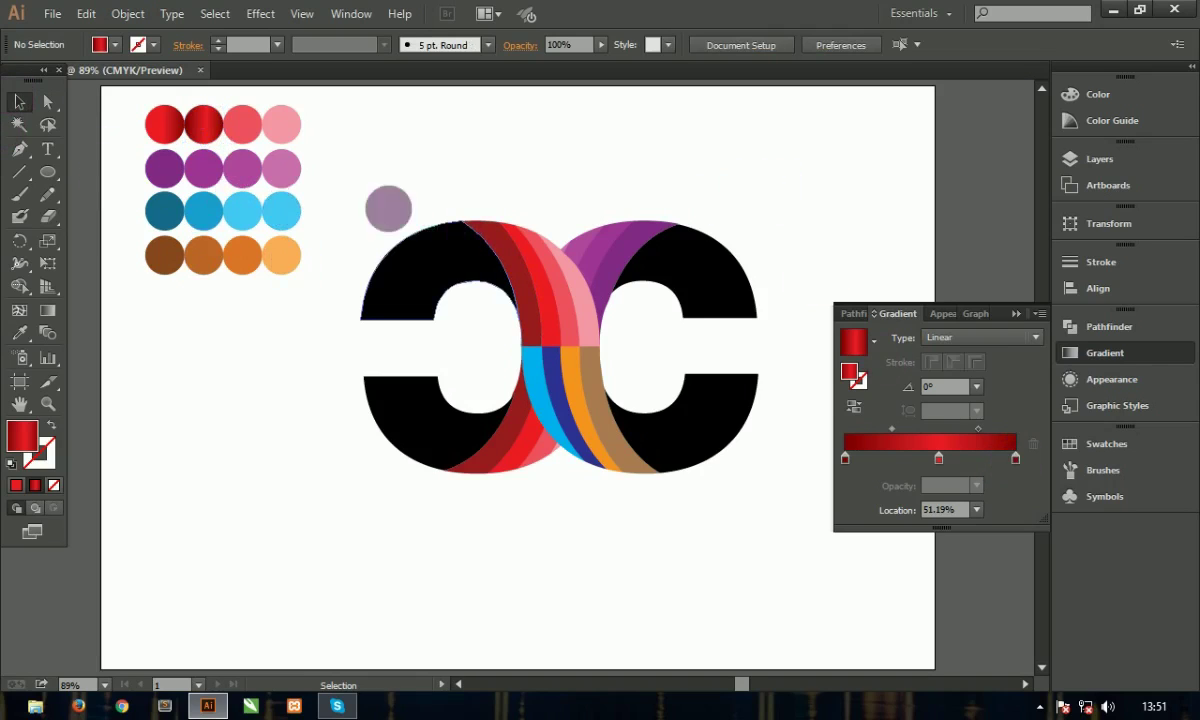
pyautogui.click(400, 266)
# Step: Copy the first circle's red gradient onto the upper-left arm
pyautogui.click(17, 334)
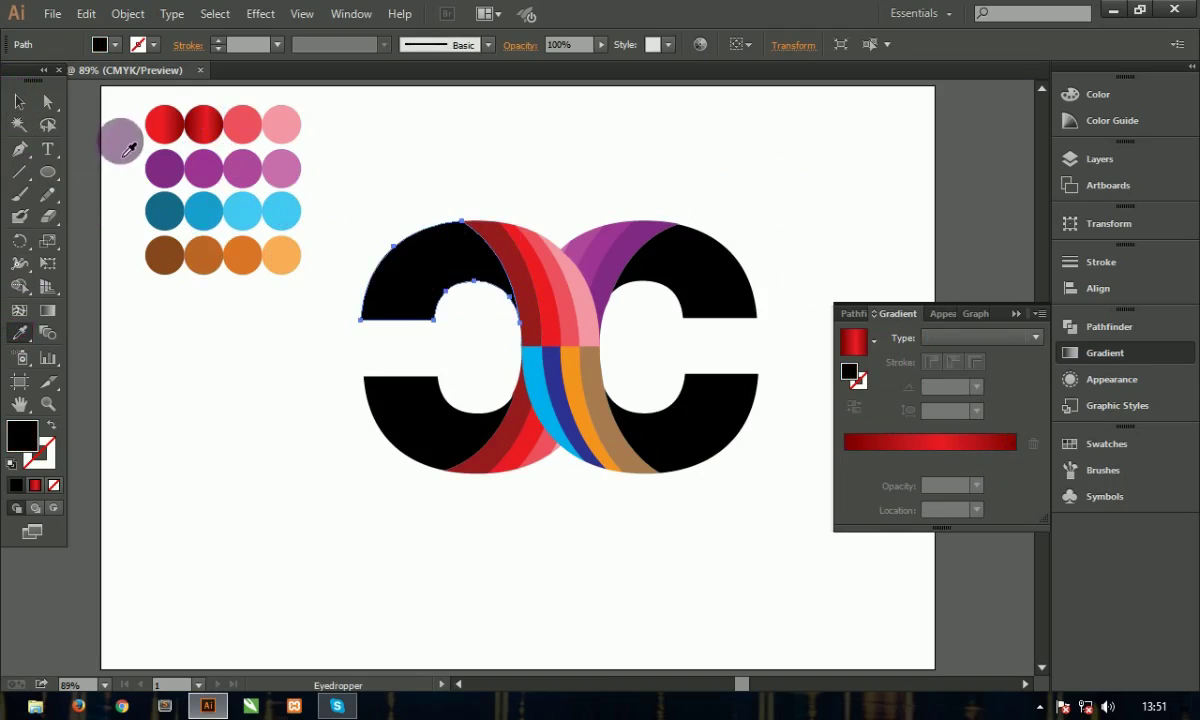
pyautogui.click(166, 128)
pyautogui.click(18, 101)
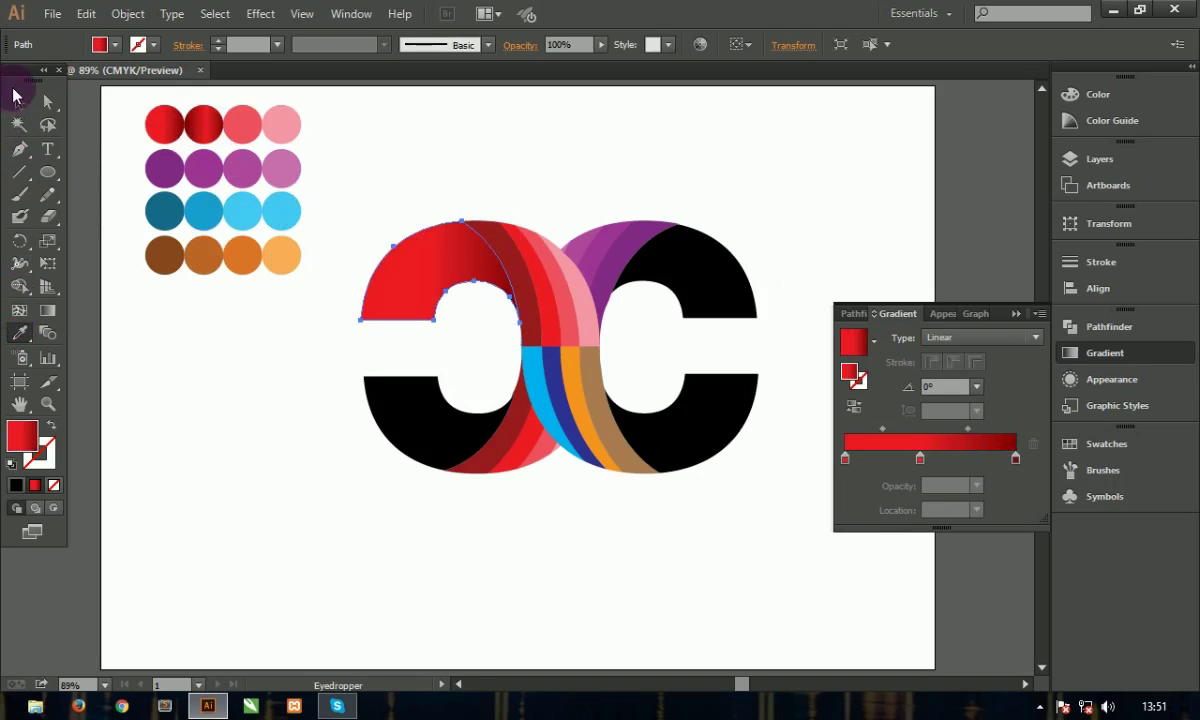
pyautogui.click(258, 345)
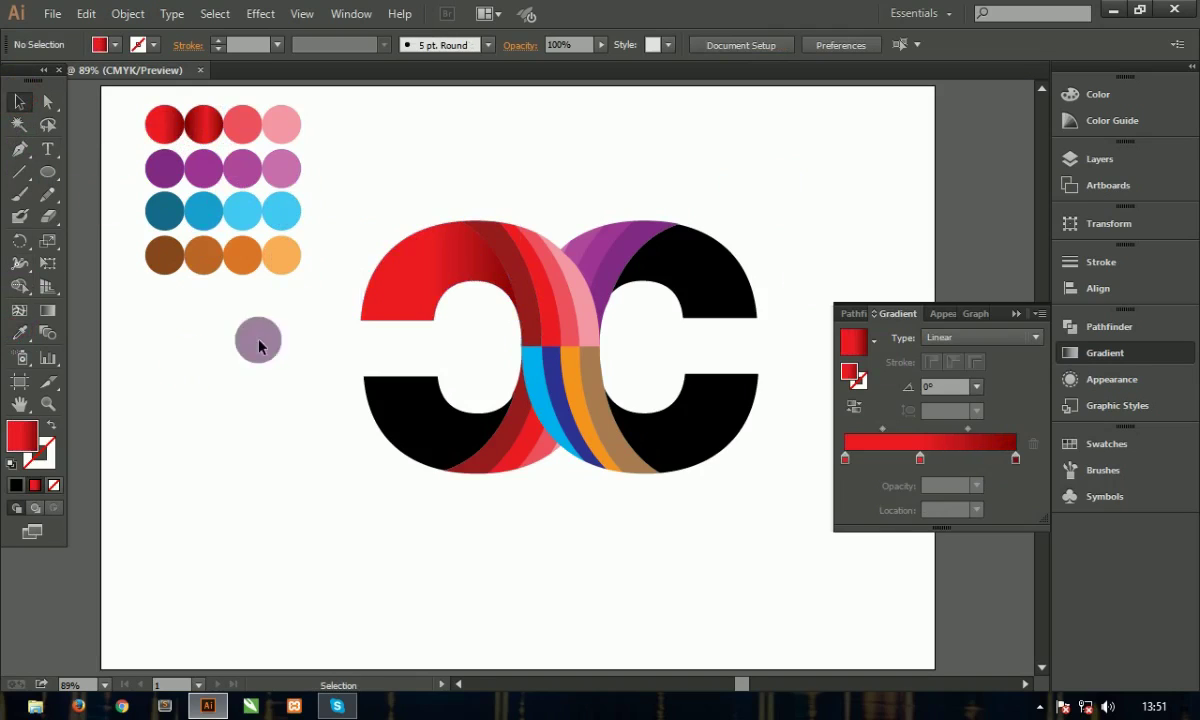
pyautogui.click(397, 269)
# Step: Add a colour stop to the arm's gradient and shift it left, restoring the arc after an accidental delete
pyautogui.click(47, 310)
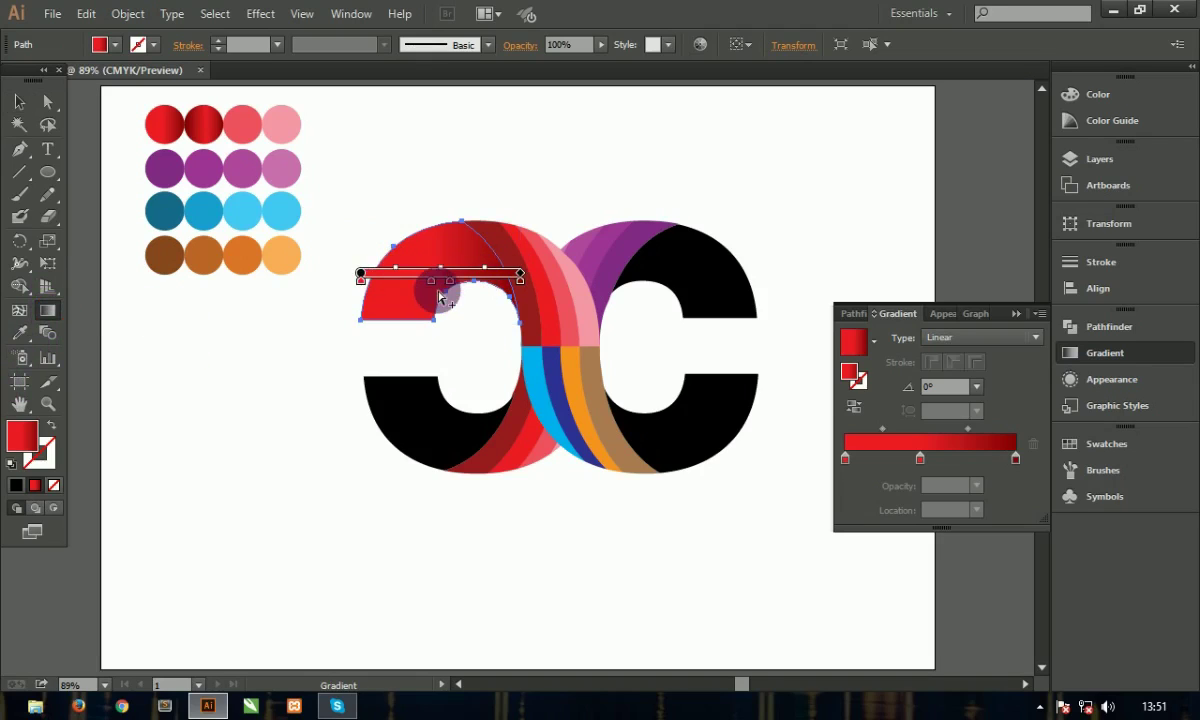
pyautogui.click(436, 283)
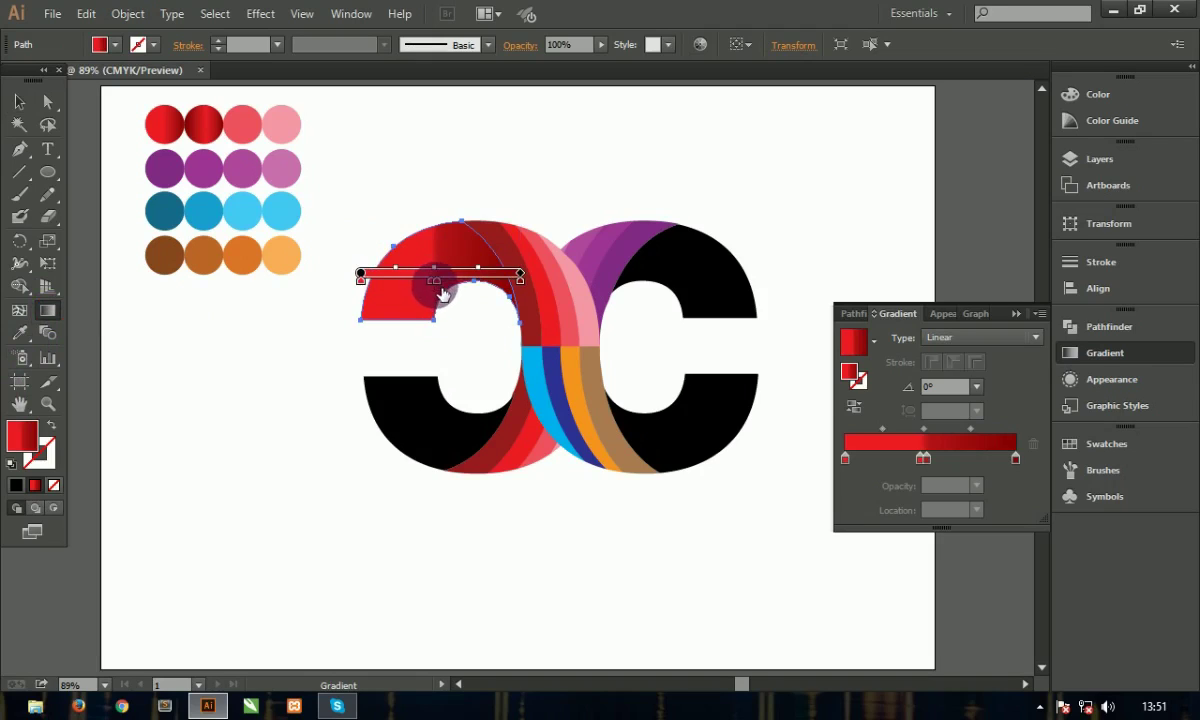
pyautogui.moveTo(436, 288); pyautogui.dragTo(400, 289)
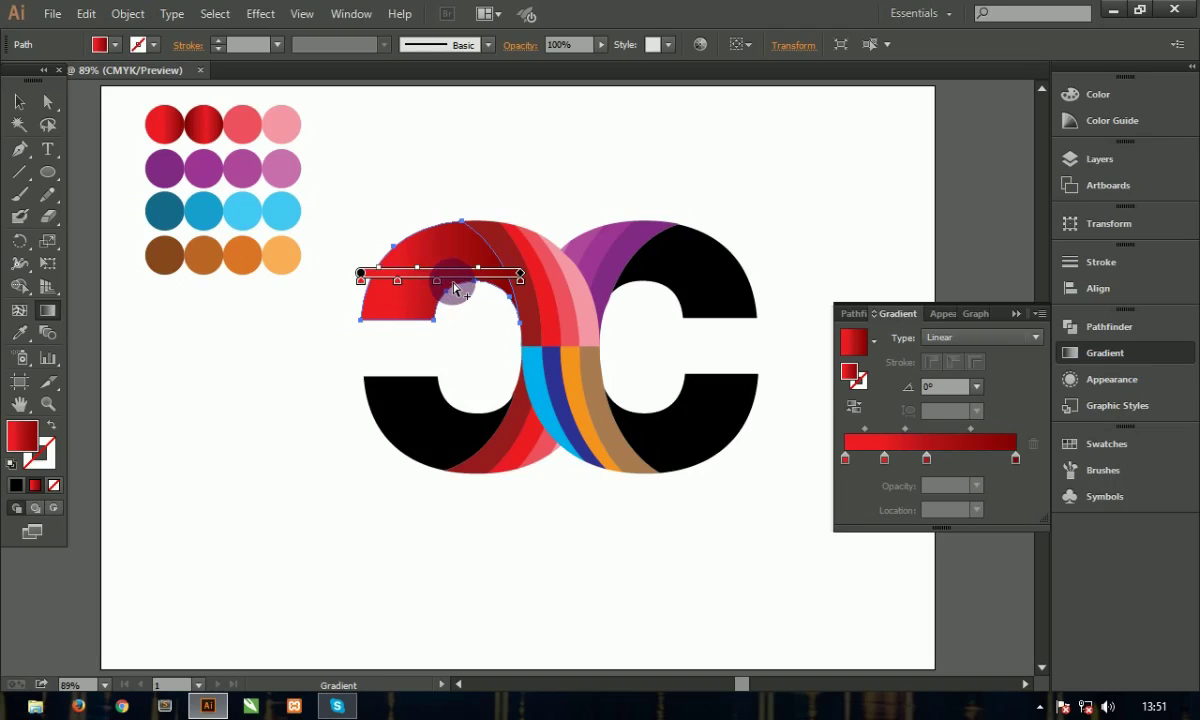
pyautogui.press('Delete')
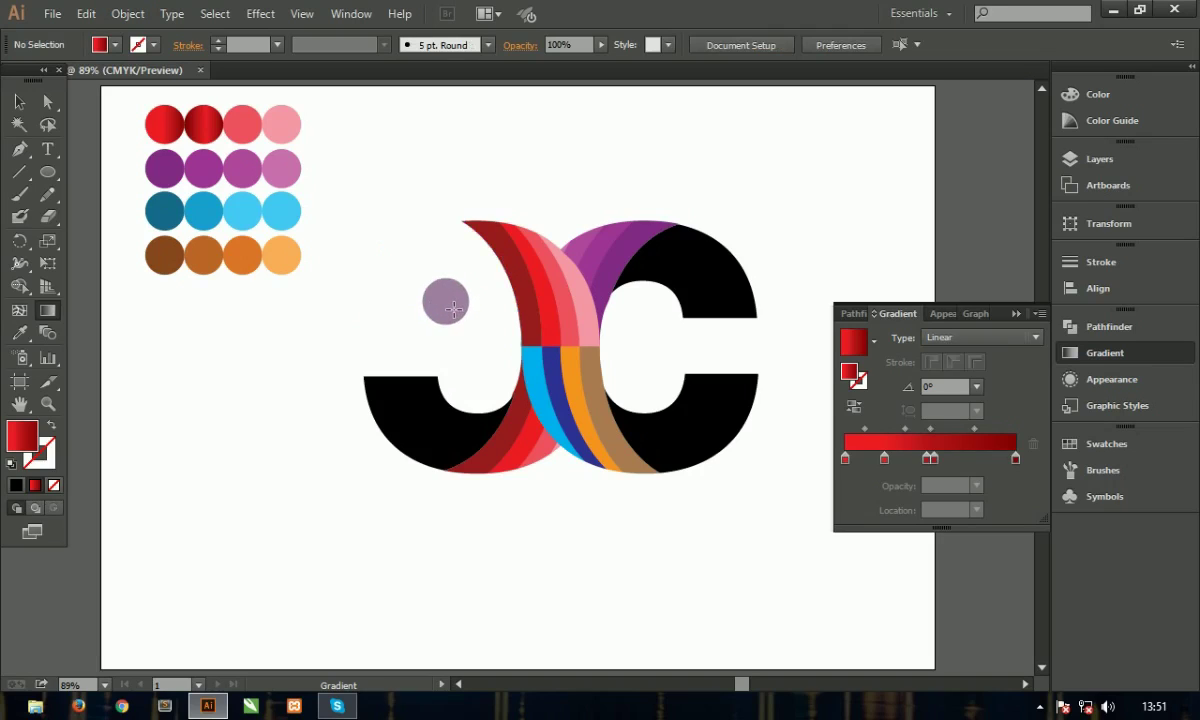
pyautogui.hotkey('ctrl', 'z')
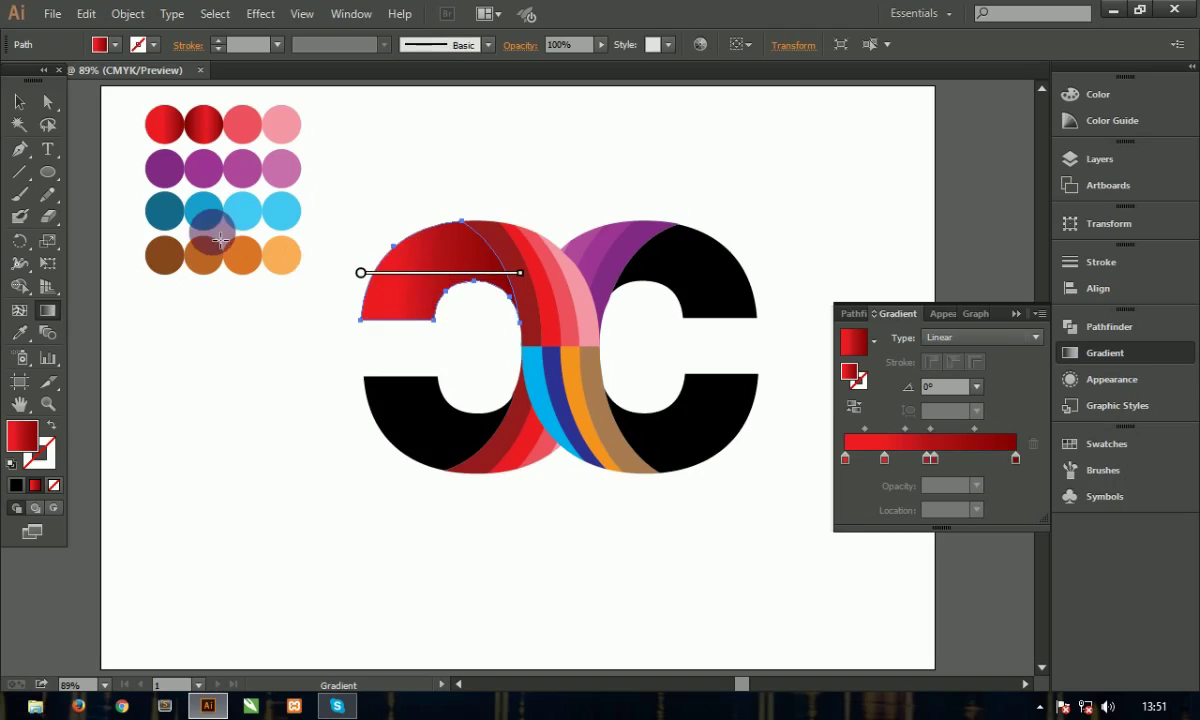
# Step: Slide the upper arc's gradient stops further left to rebalance the shading
pyautogui.click(20, 102)
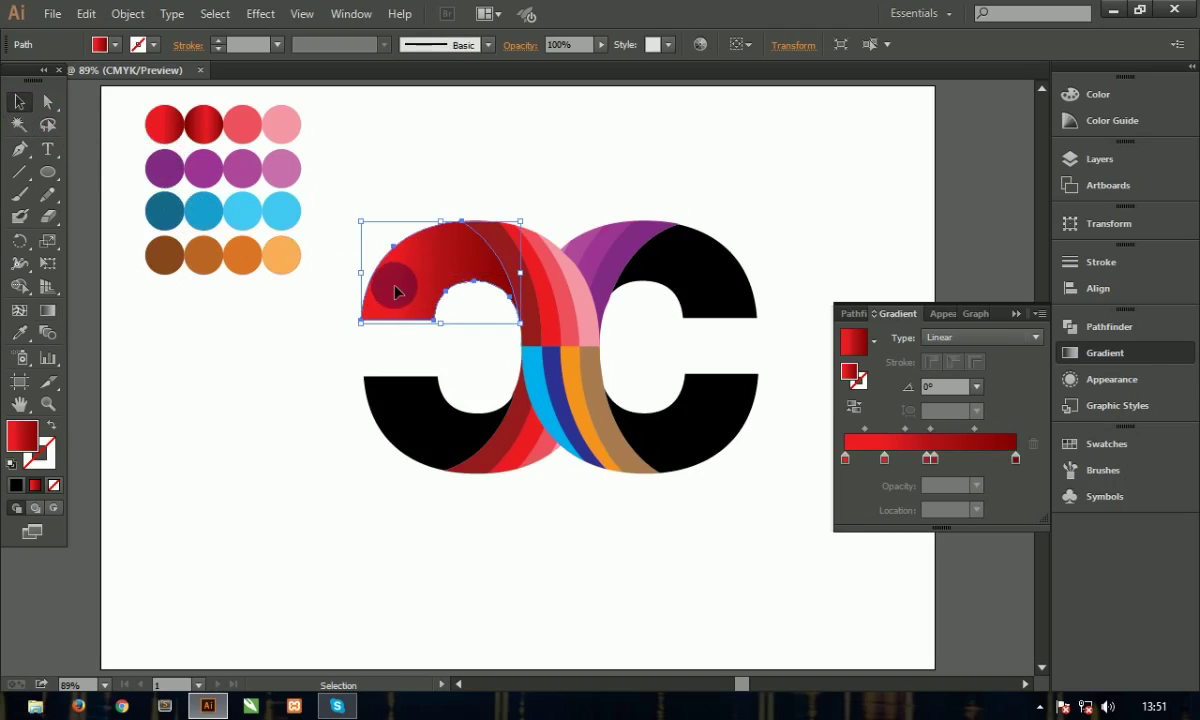
pyautogui.click(47, 310)
pyautogui.moveTo(445, 278)
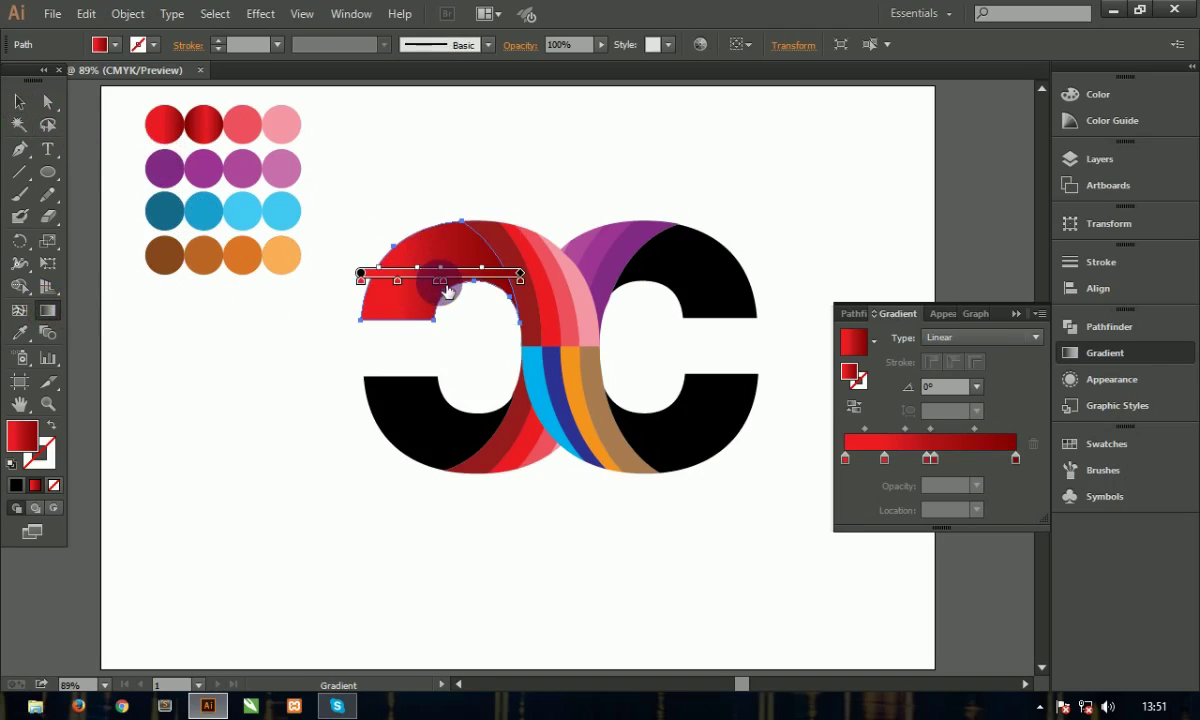
pyautogui.moveTo(453, 290); pyautogui.dragTo(429, 293)
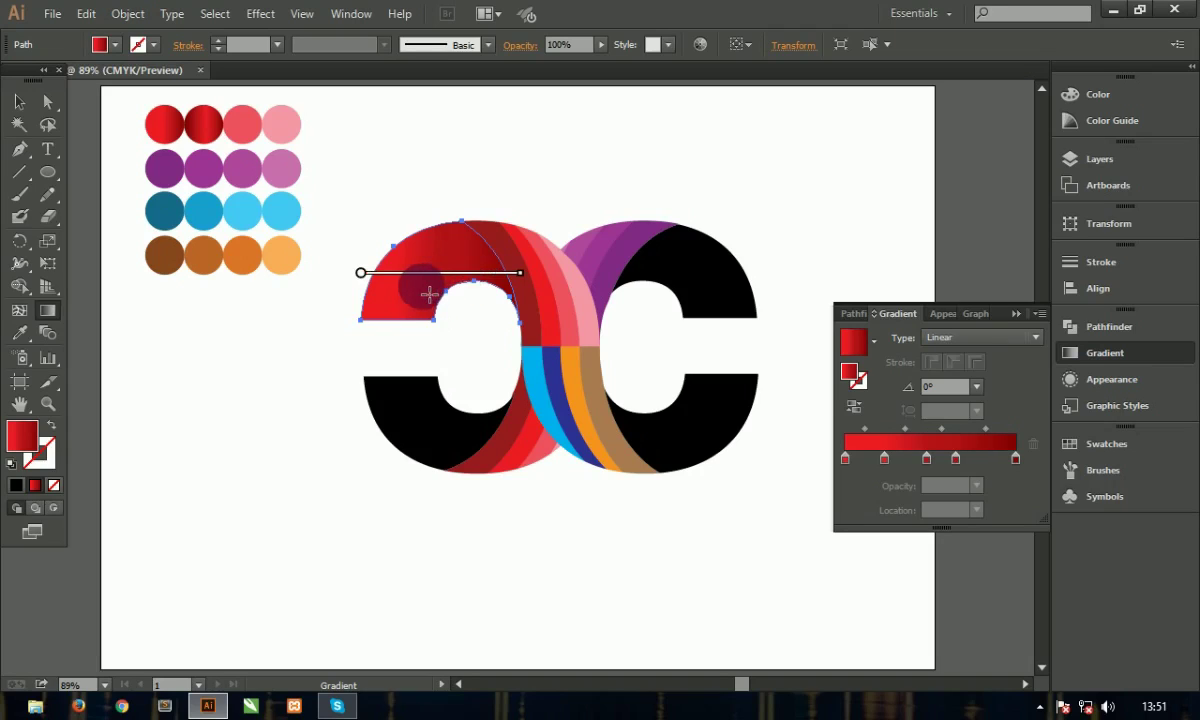
pyautogui.moveTo(444, 292); pyautogui.dragTo(391, 288)
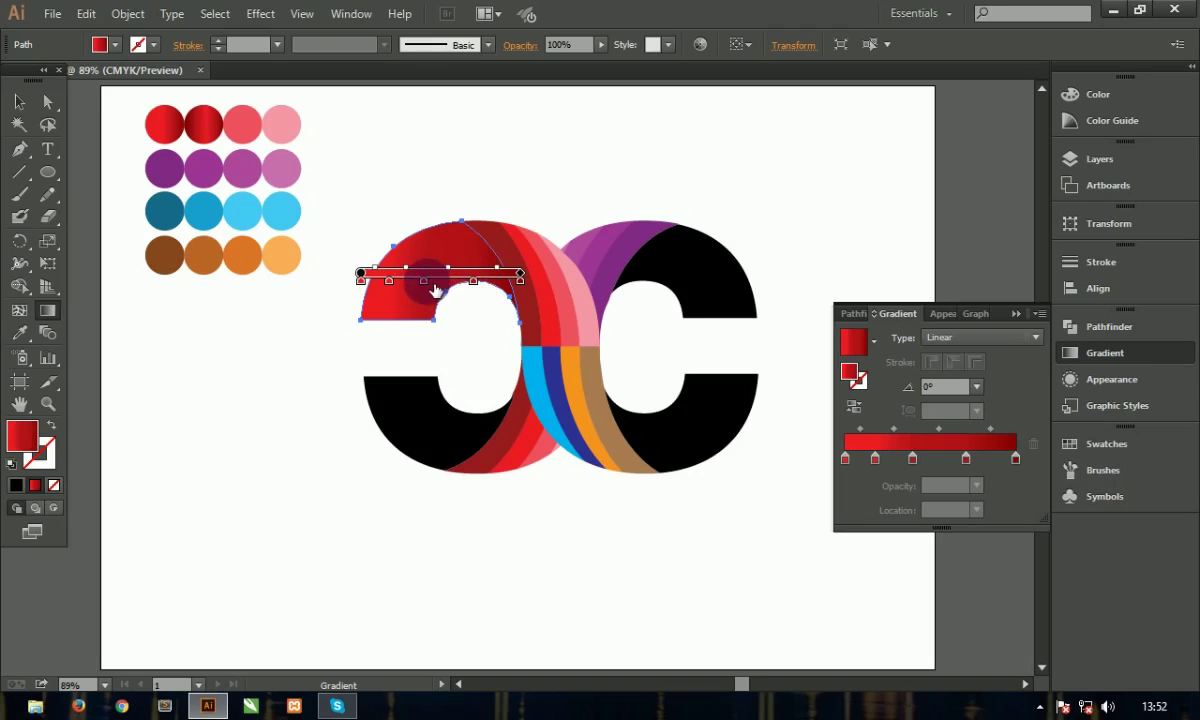
pyautogui.click(19, 101)
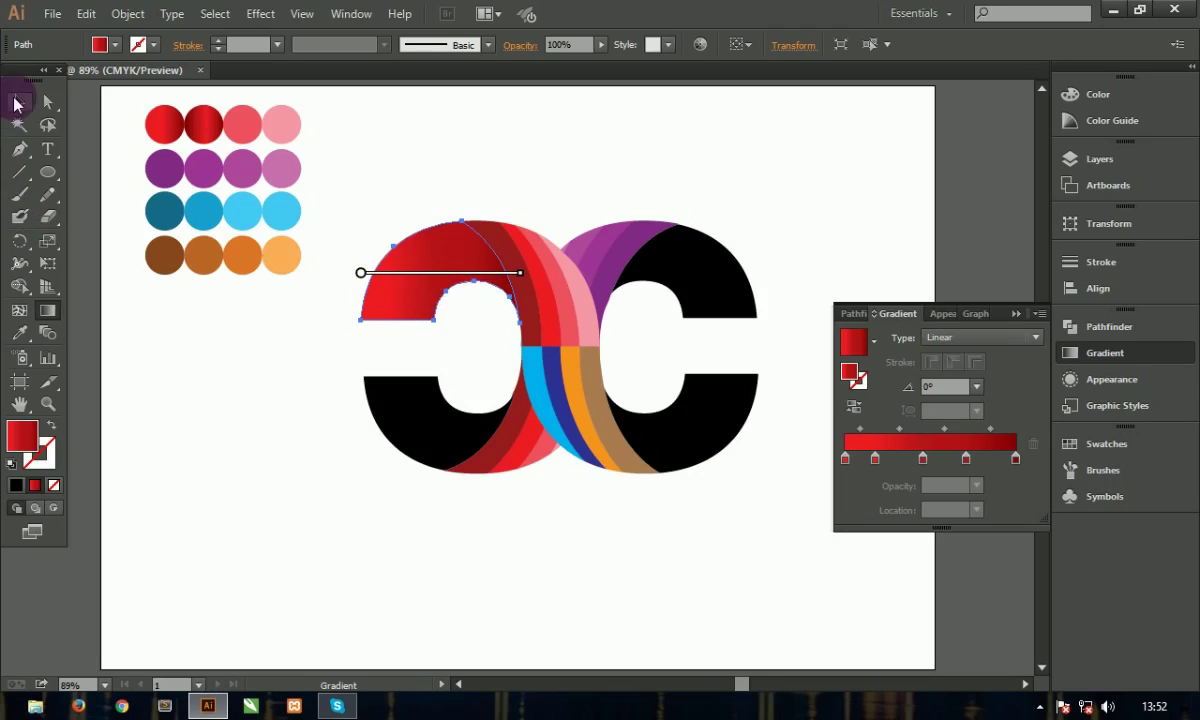
pyautogui.click(337, 333)
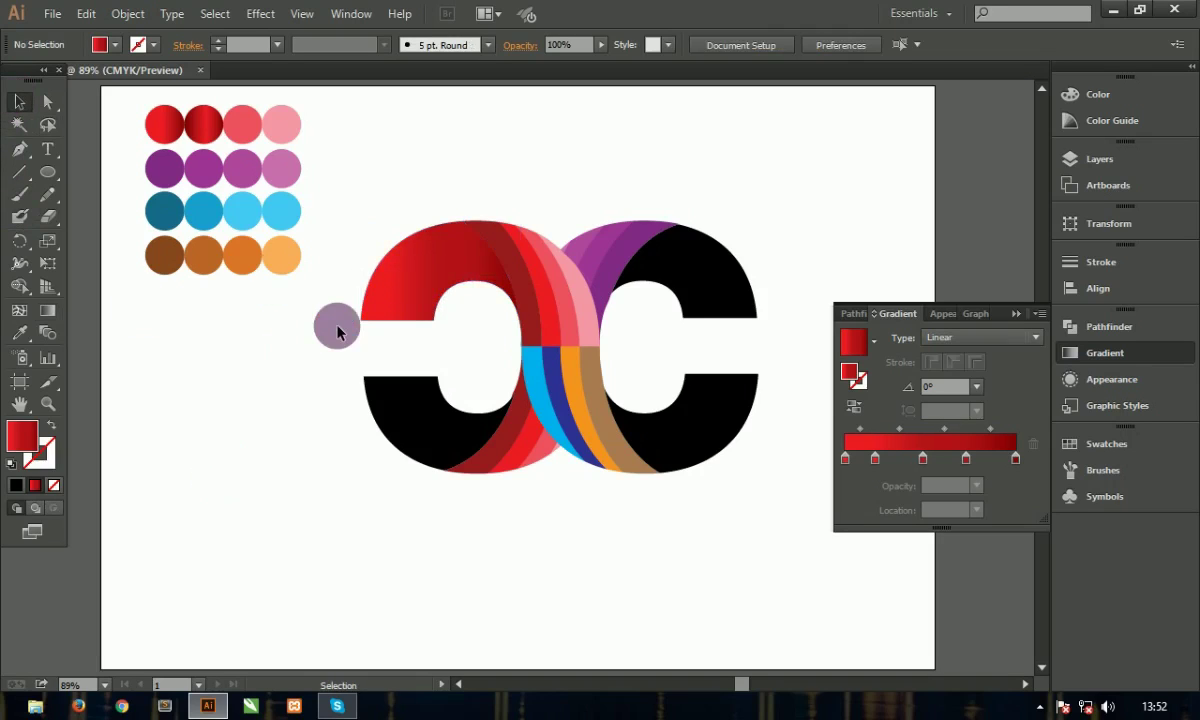
pyautogui.click(402, 254)
pyautogui.click(47, 310)
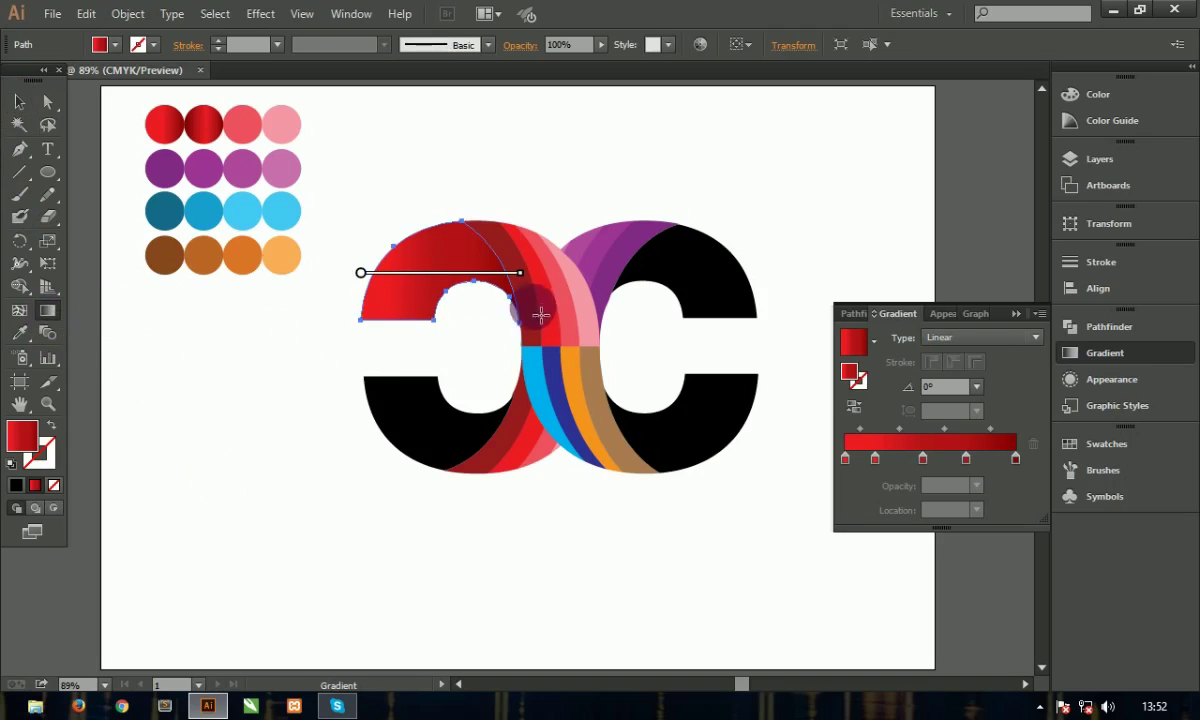
# Step: Darken the gradient's end stop to about 71% black and respace the middle stops
pyautogui.doubleClick(521, 280)
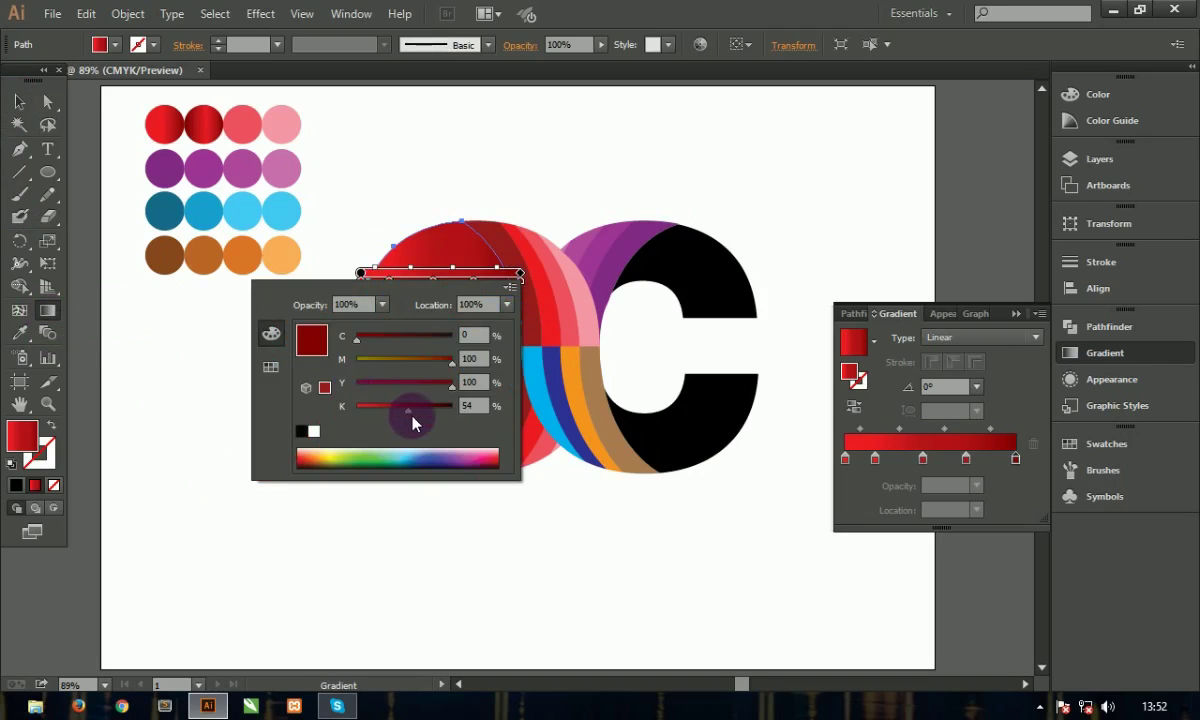
pyautogui.moveTo(410, 413); pyautogui.dragTo(425, 414)
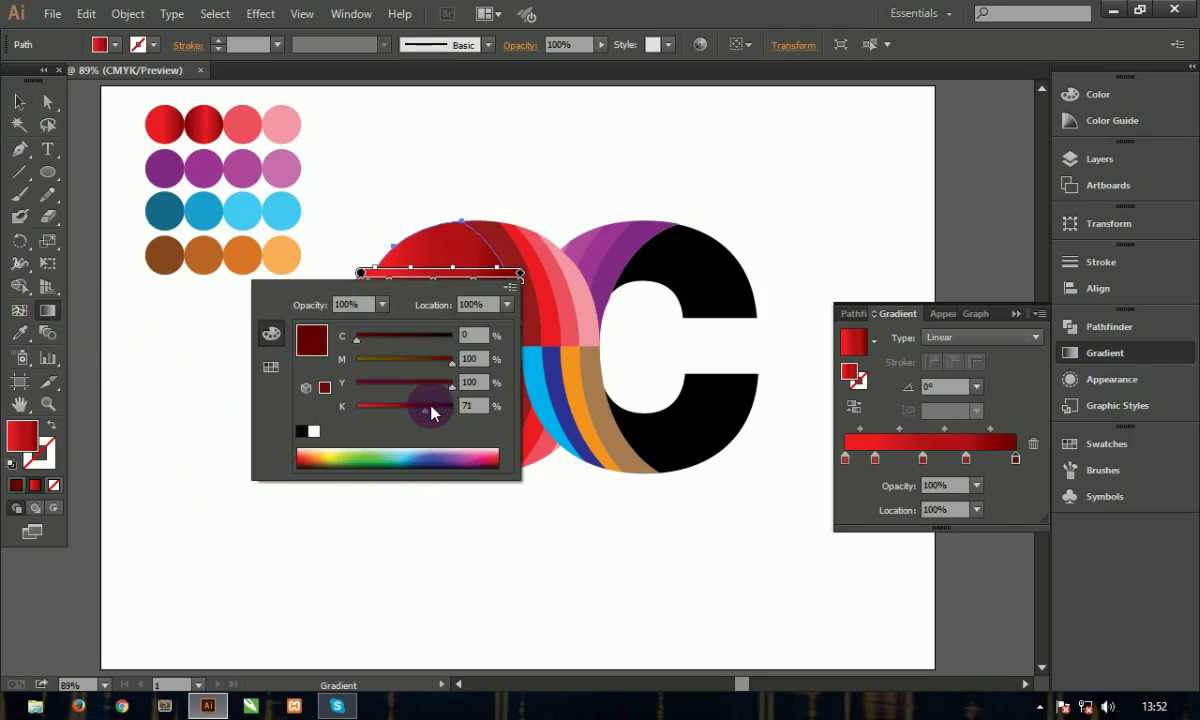
pyautogui.click(210, 447)
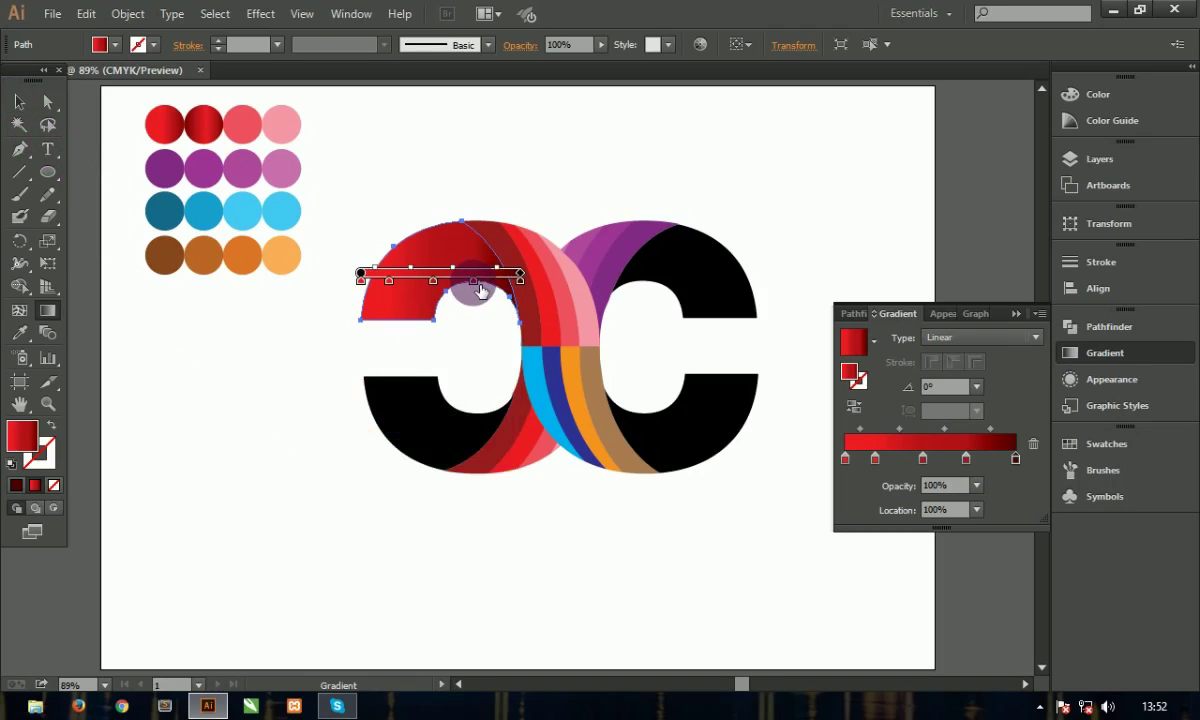
pyautogui.moveTo(462, 286)
pyautogui.mouseDown()
pyautogui.moveTo(327, 287)
pyautogui.moveTo(442, 279)
pyautogui.moveTo(388, 286)
pyautogui.mouseUp()
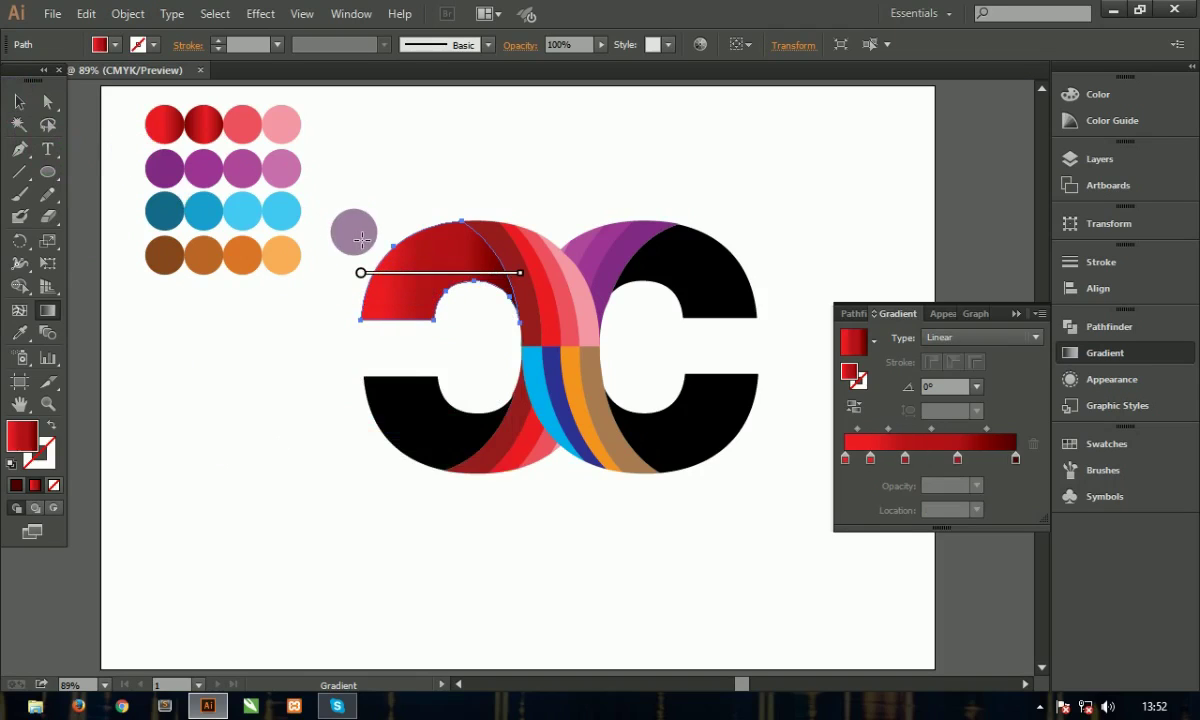
pyautogui.moveTo(422, 286); pyautogui.dragTo(439, 290)
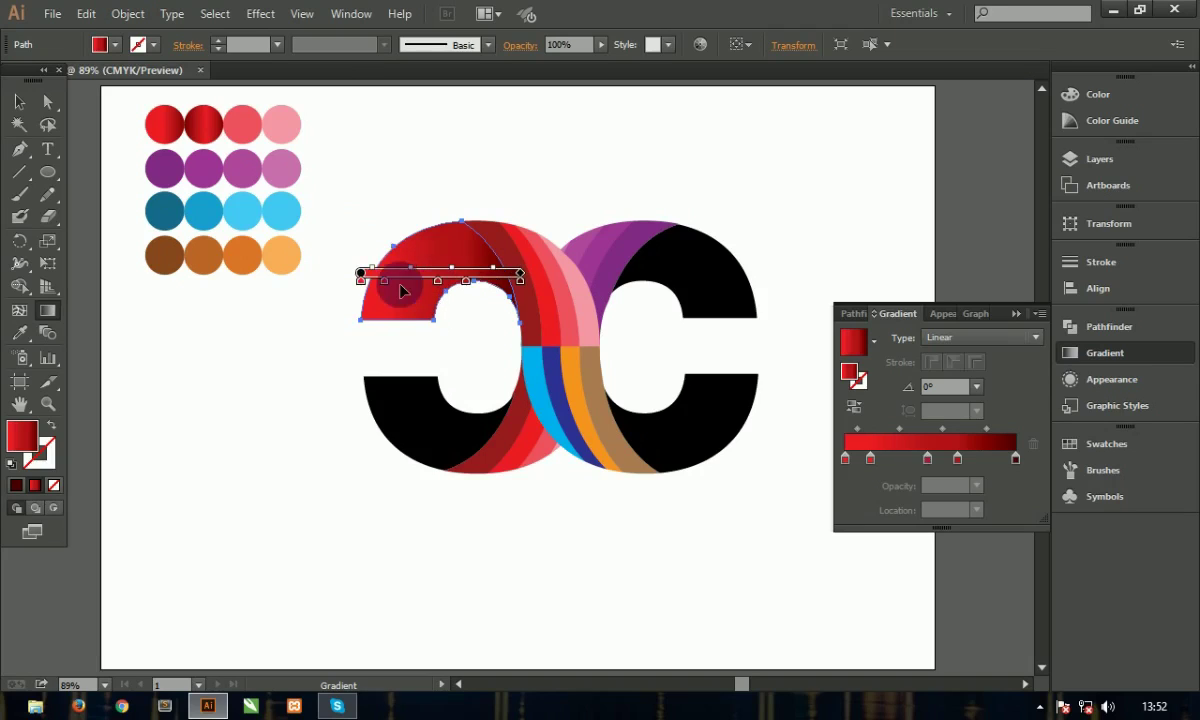
pyautogui.click(19, 101)
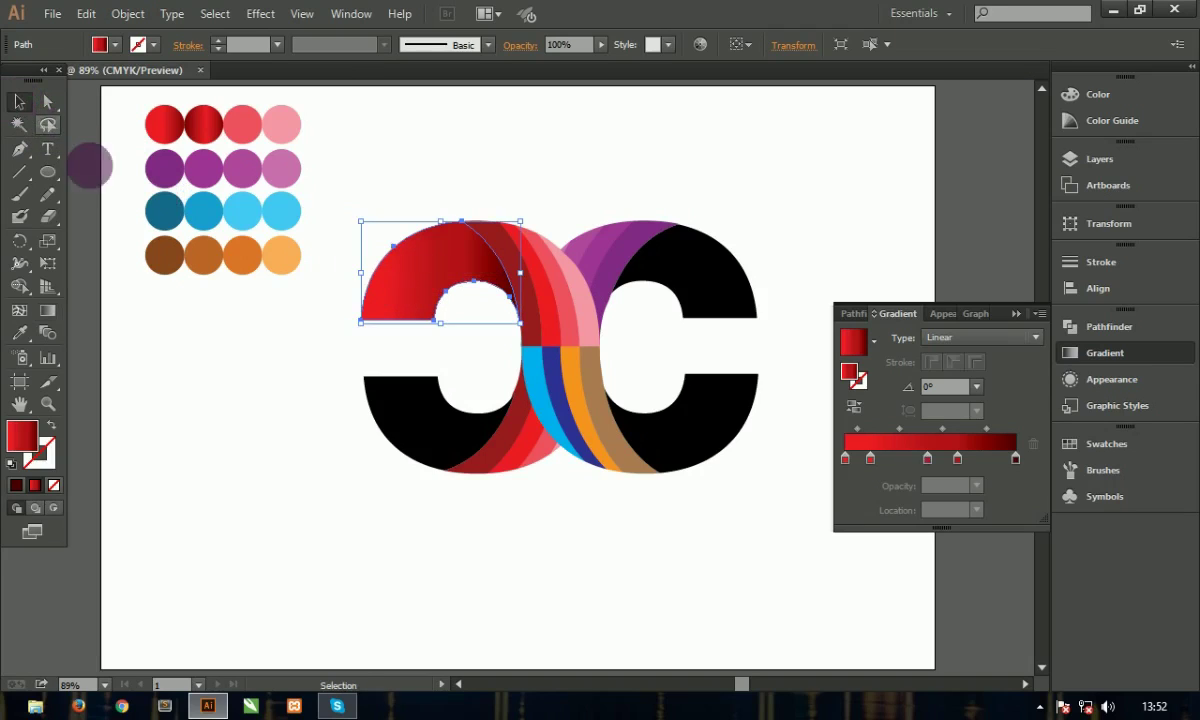
pyautogui.click(249, 357)
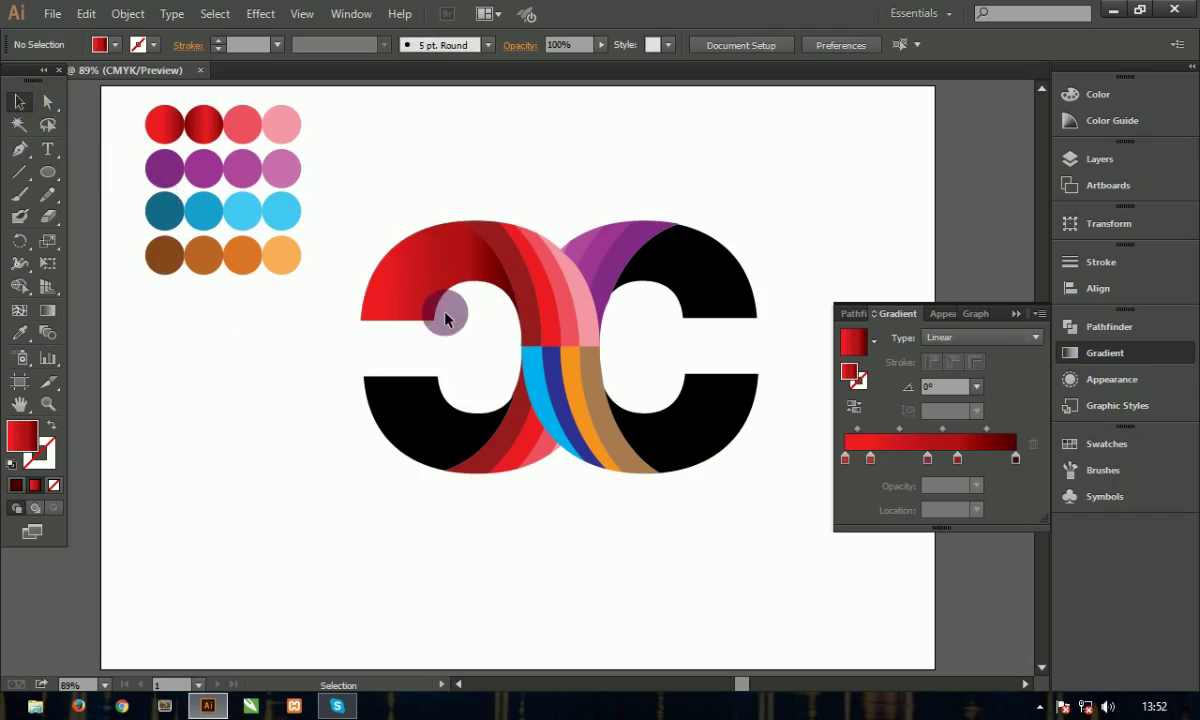
# Step: Fill the left C's black lower arm with the first circle's red gradient
pyautogui.click(445, 427)
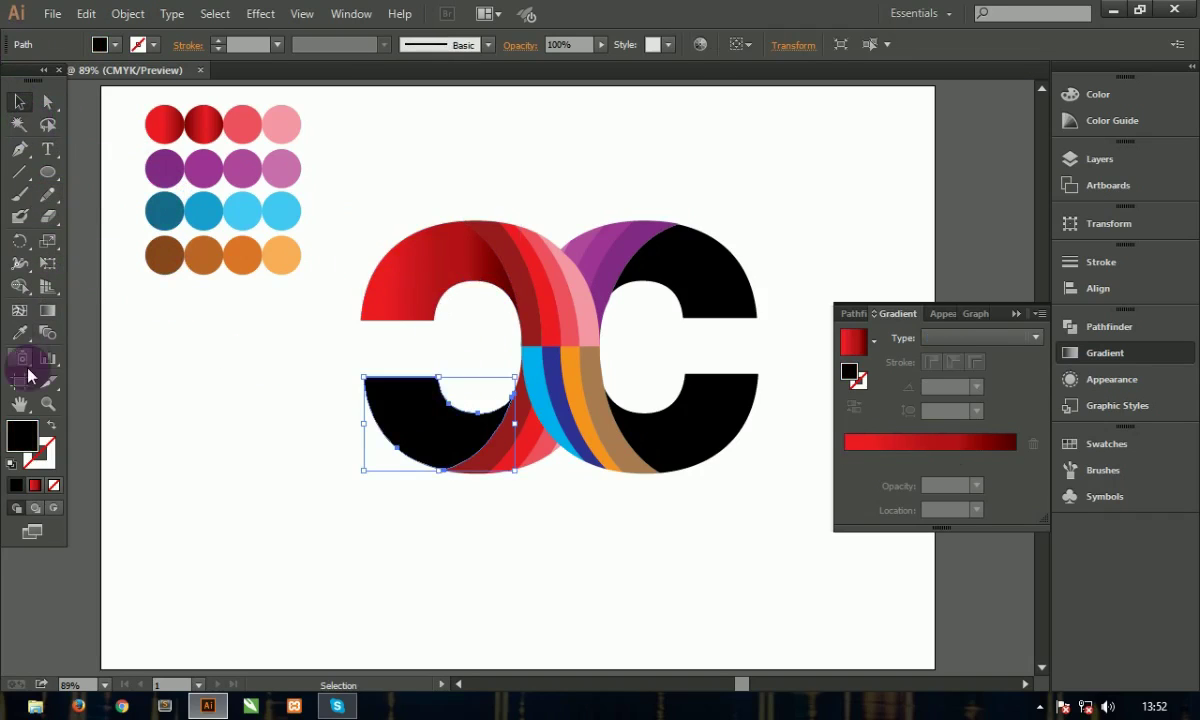
pyautogui.click(25, 309)
pyautogui.click(20, 333)
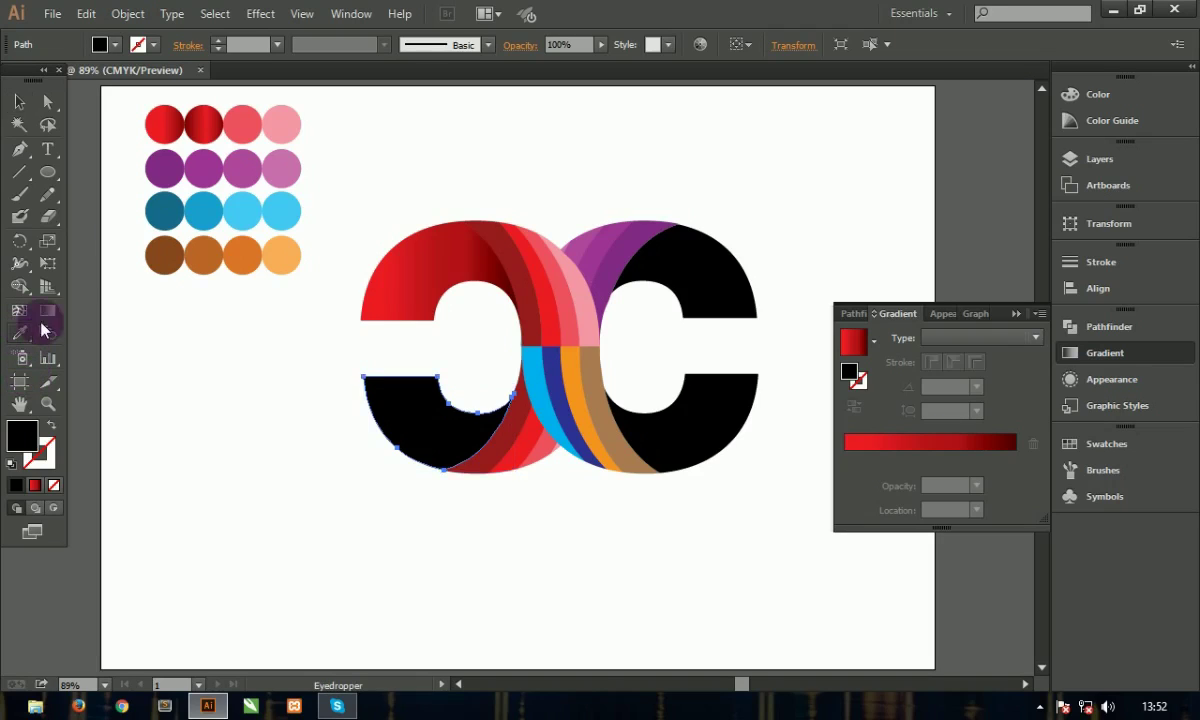
pyautogui.click(165, 122)
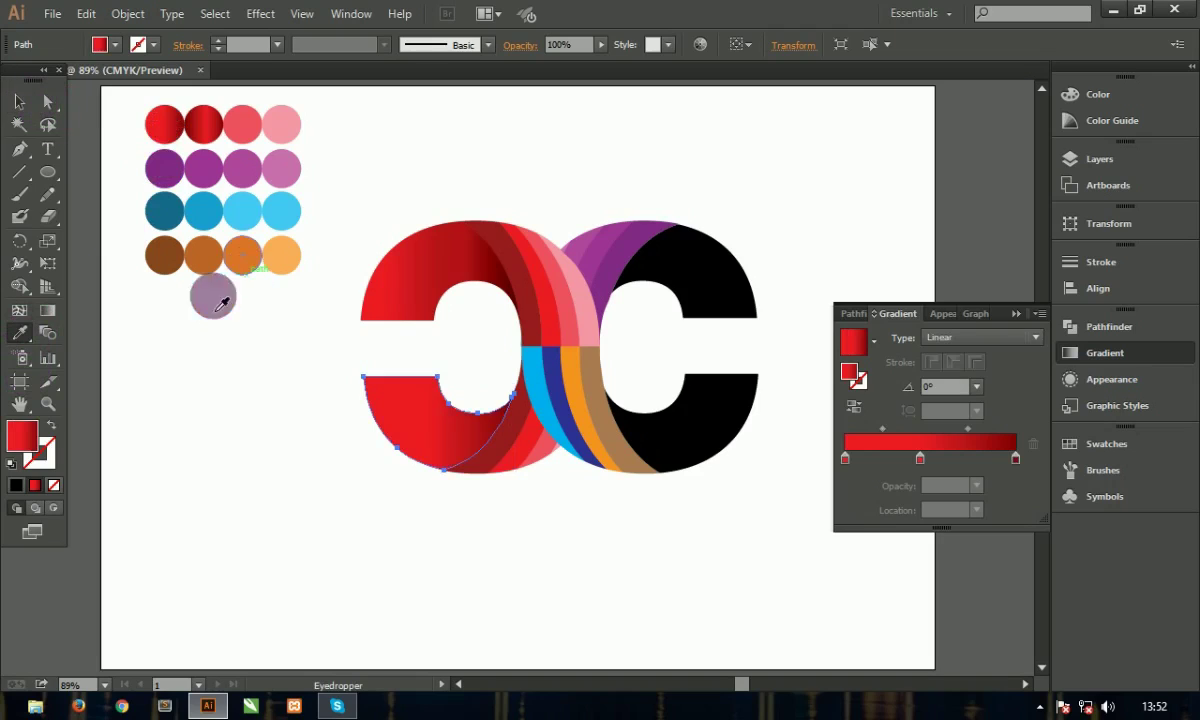
# Step: Slide the right gradient stop left to deepen the shading, then close the Gradient panel
pyautogui.click(48, 310)
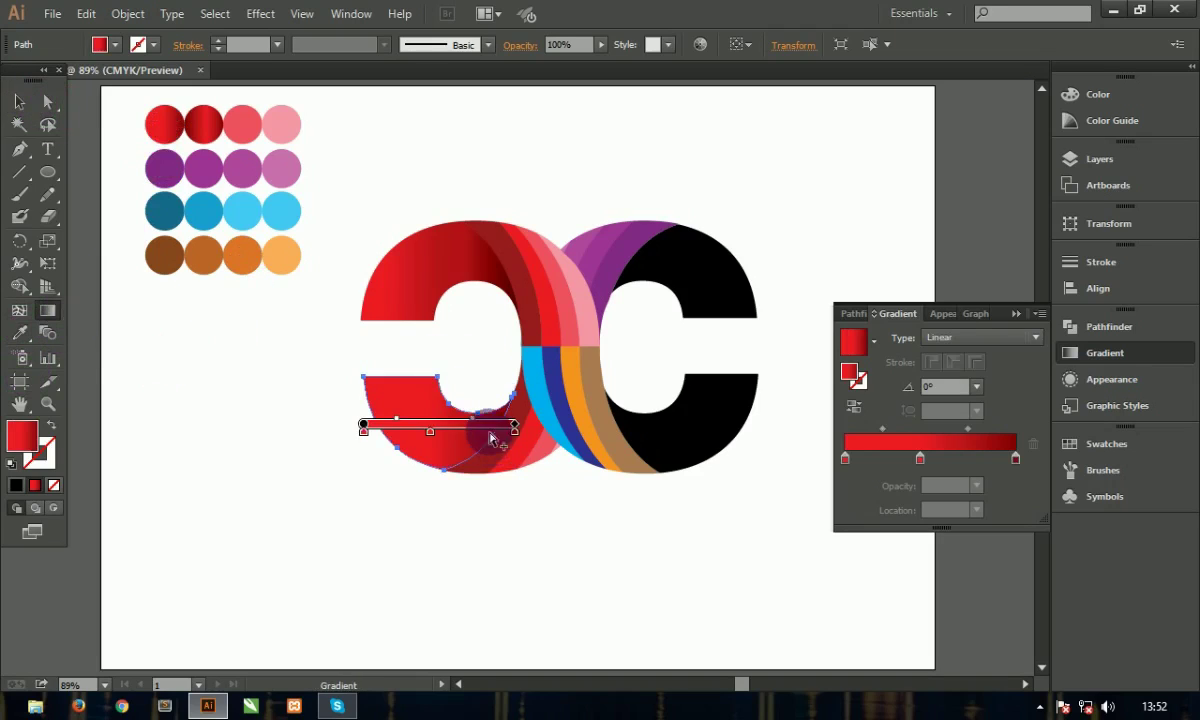
pyautogui.moveTo(440, 428)
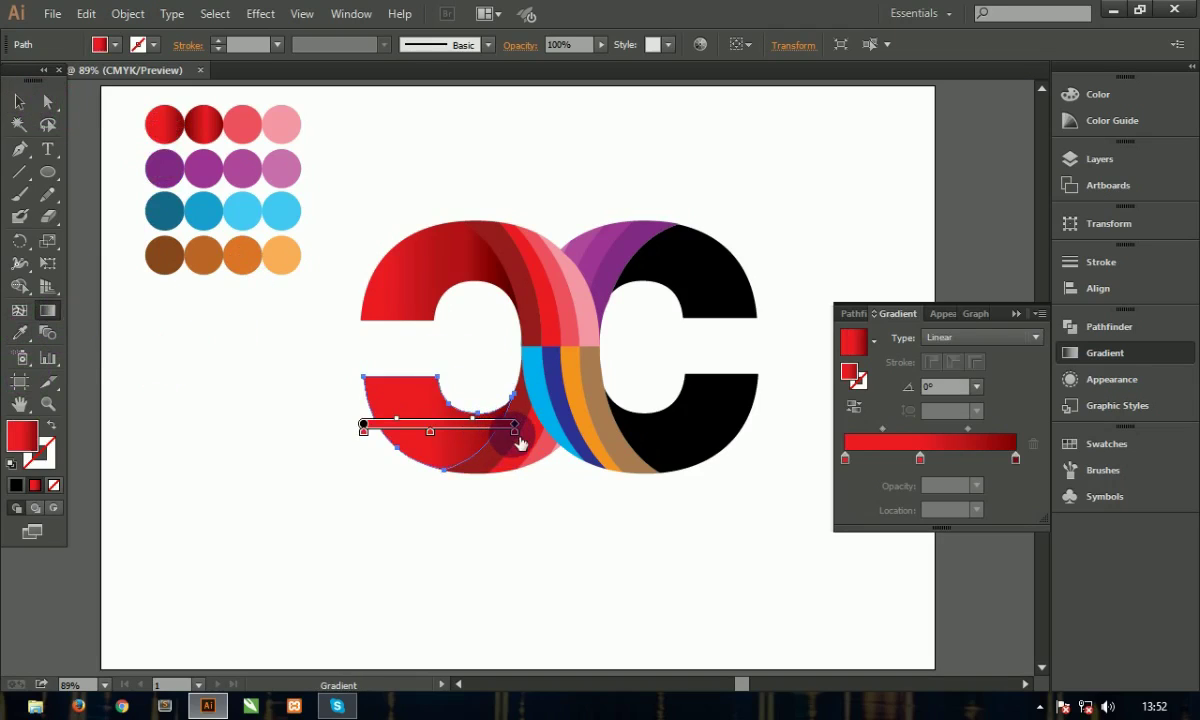
pyautogui.moveTo(516, 432); pyautogui.dragTo(480, 430)
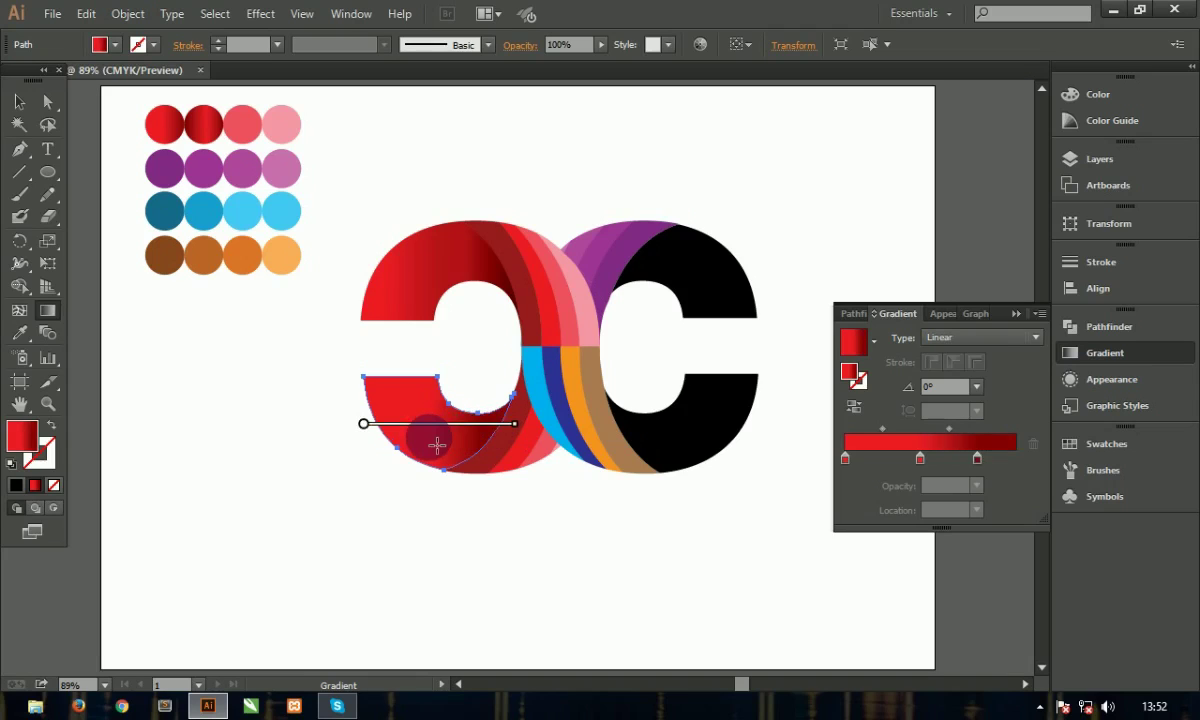
pyautogui.moveTo(480, 432); pyautogui.dragTo(406, 431)
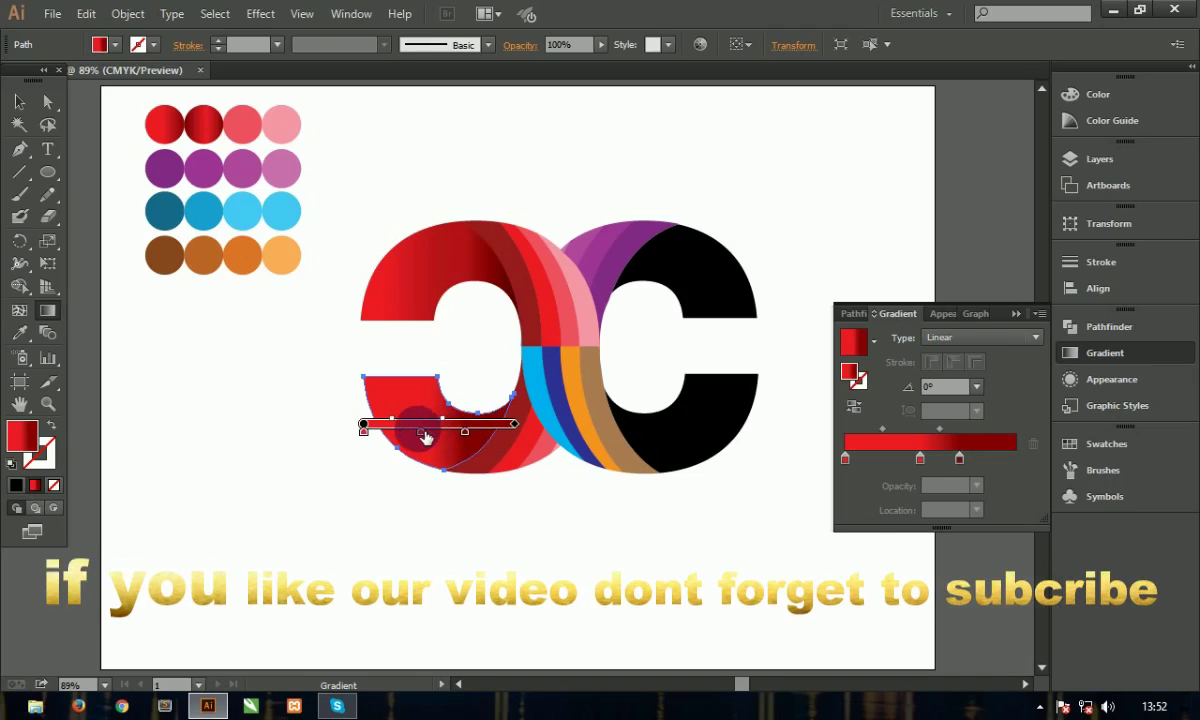
pyautogui.click(16, 104)
pyautogui.click(236, 462)
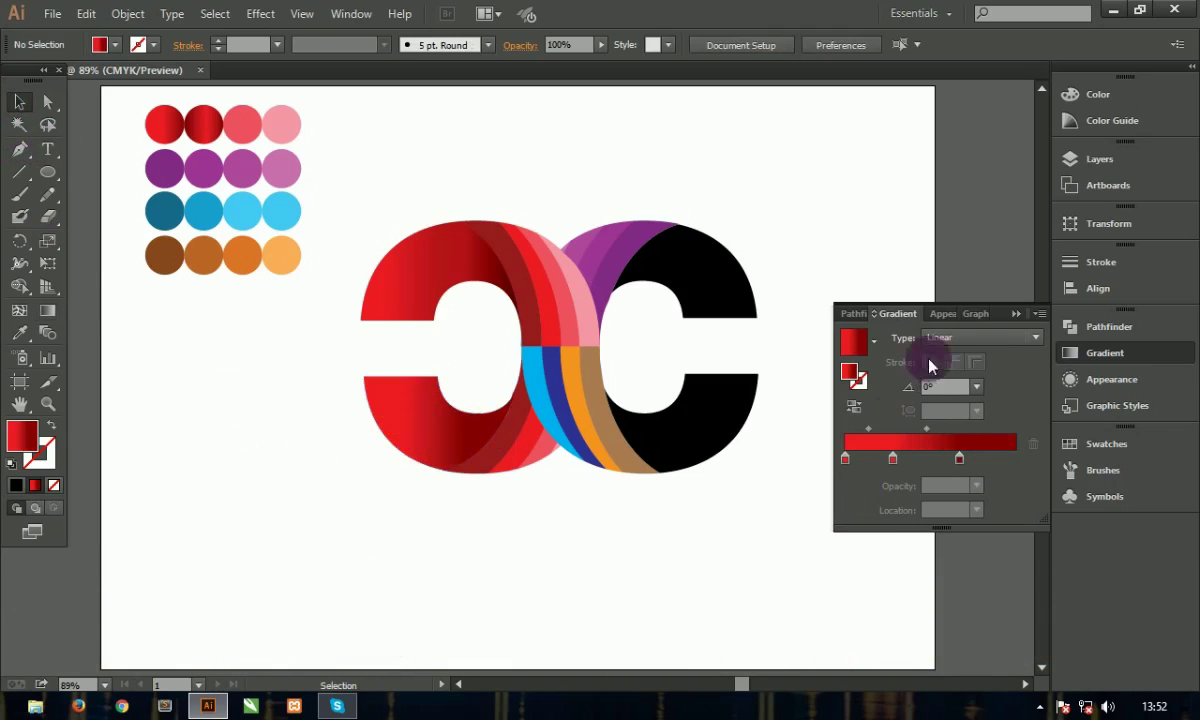
pyautogui.click(1016, 316)
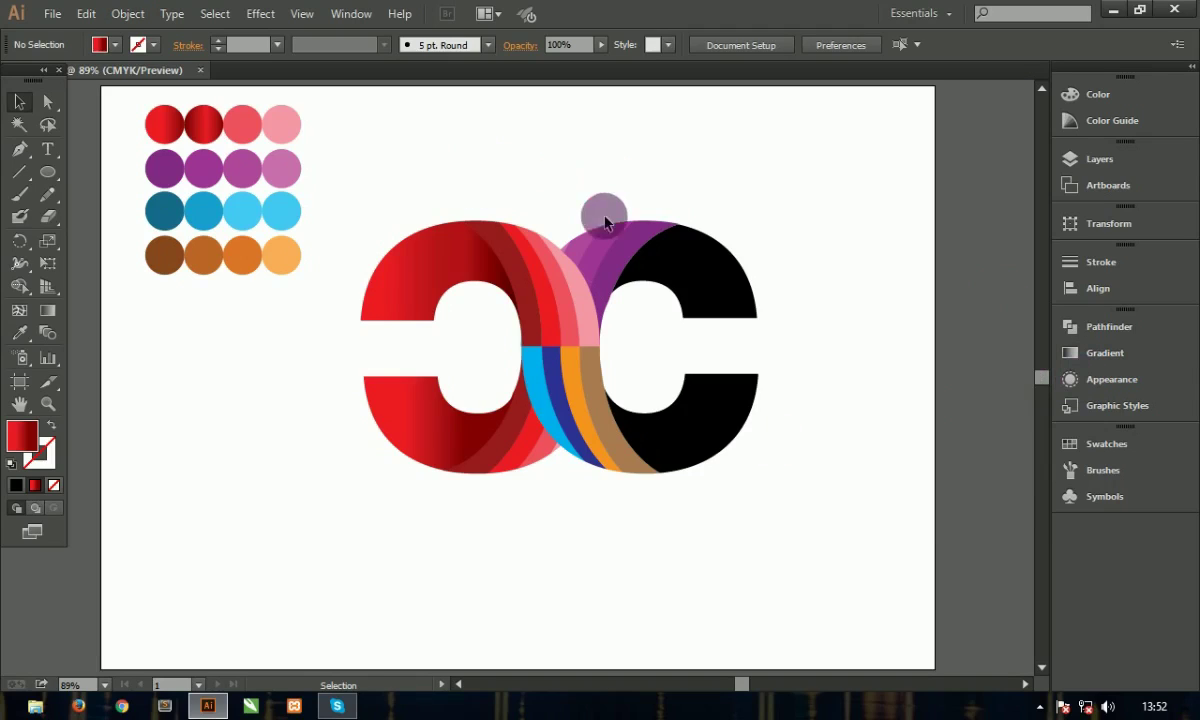
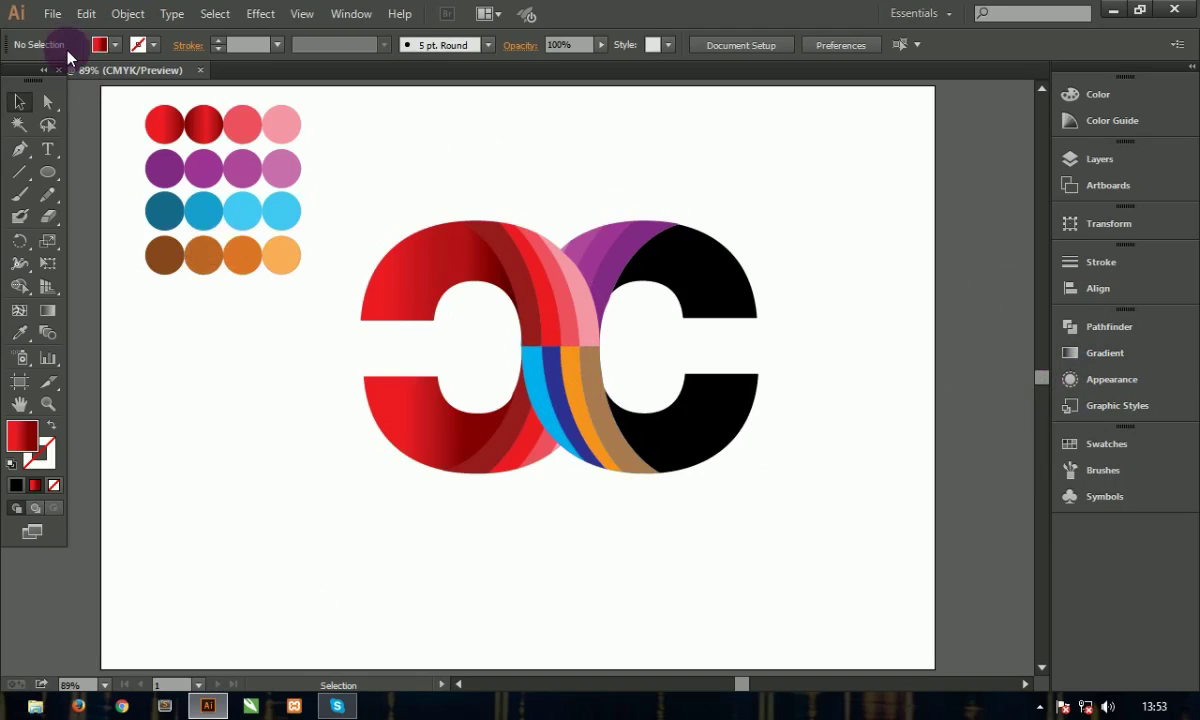
# Step: Eyedrop the dark teal circle onto the bright blue strip and the mid-blue circle onto the dark blue strip
pyautogui.click(47, 101)
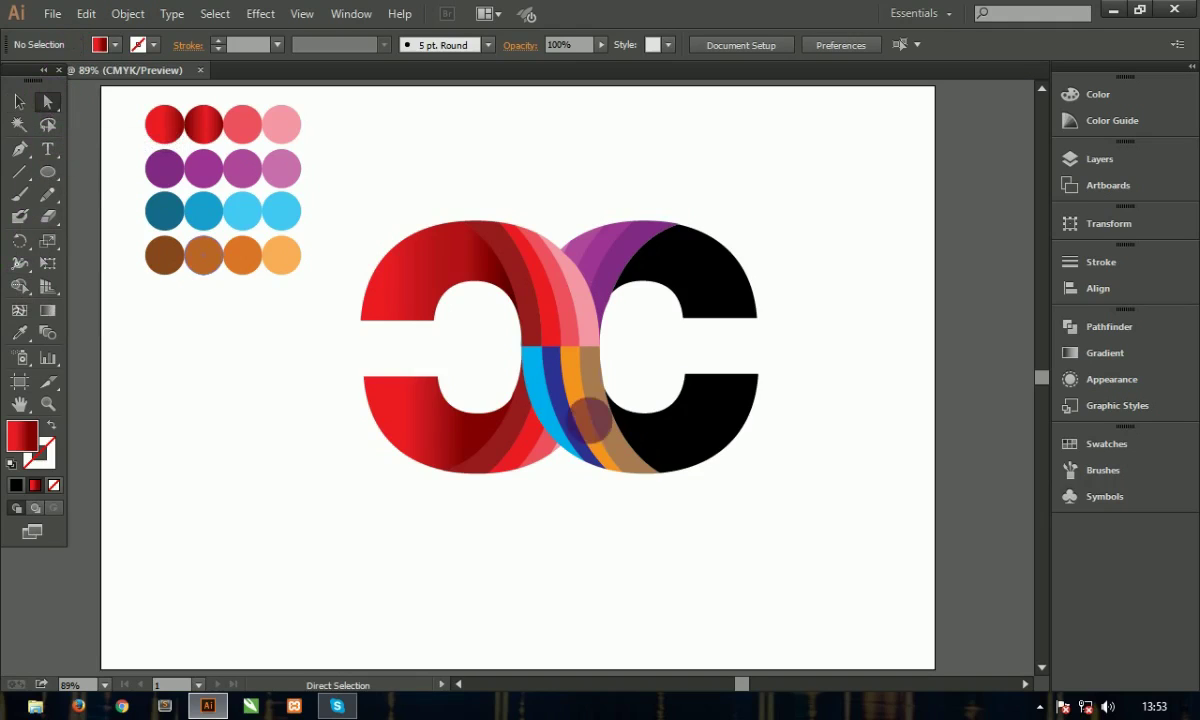
pyautogui.click(533, 380)
pyautogui.click(20, 333)
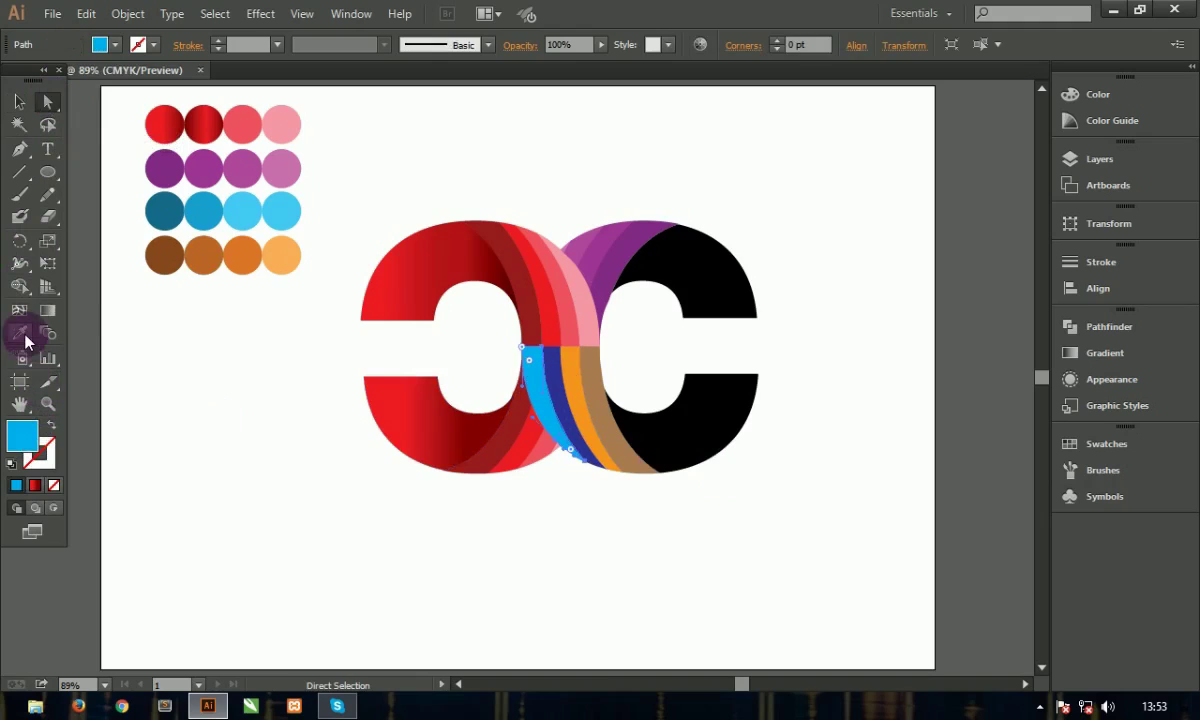
pyautogui.click(165, 211)
pyautogui.click(19, 101)
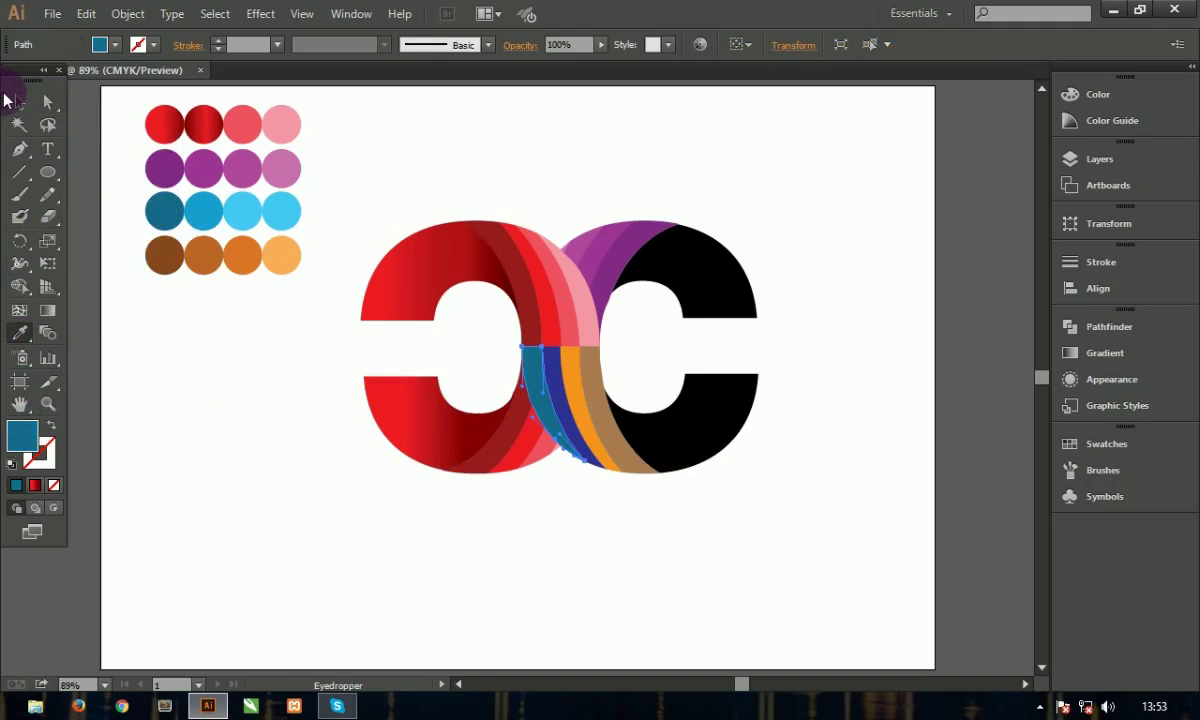
pyautogui.click(562, 398)
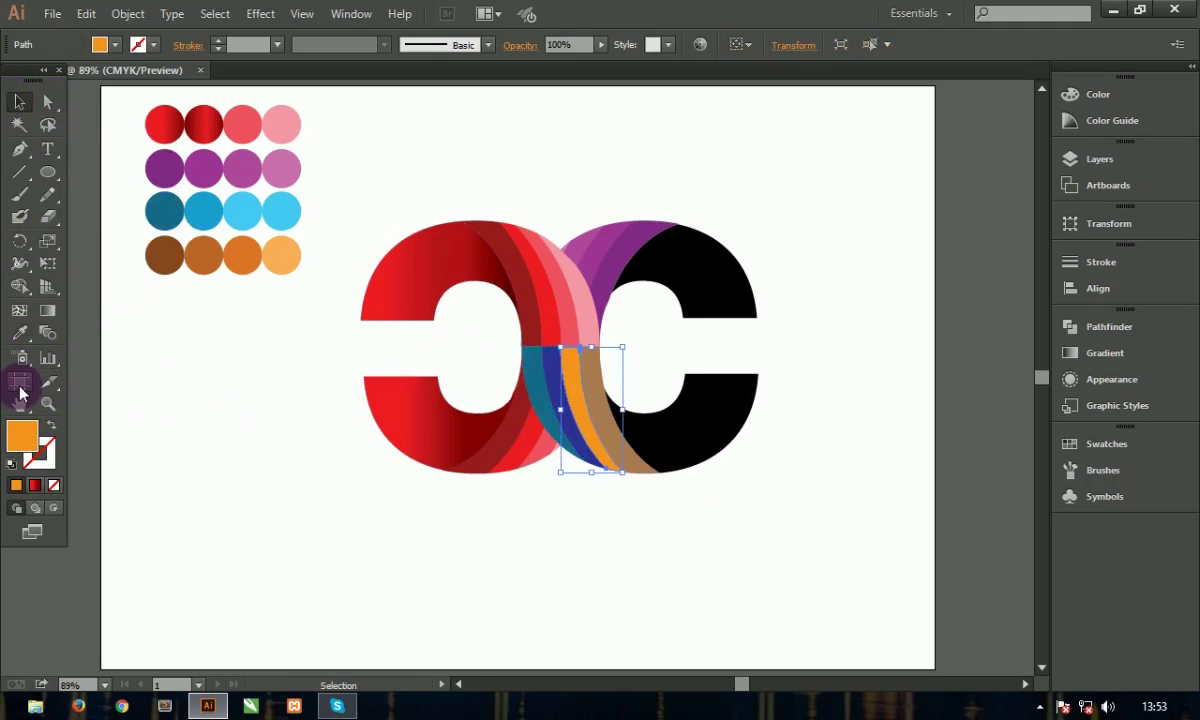
pyautogui.click(548, 380)
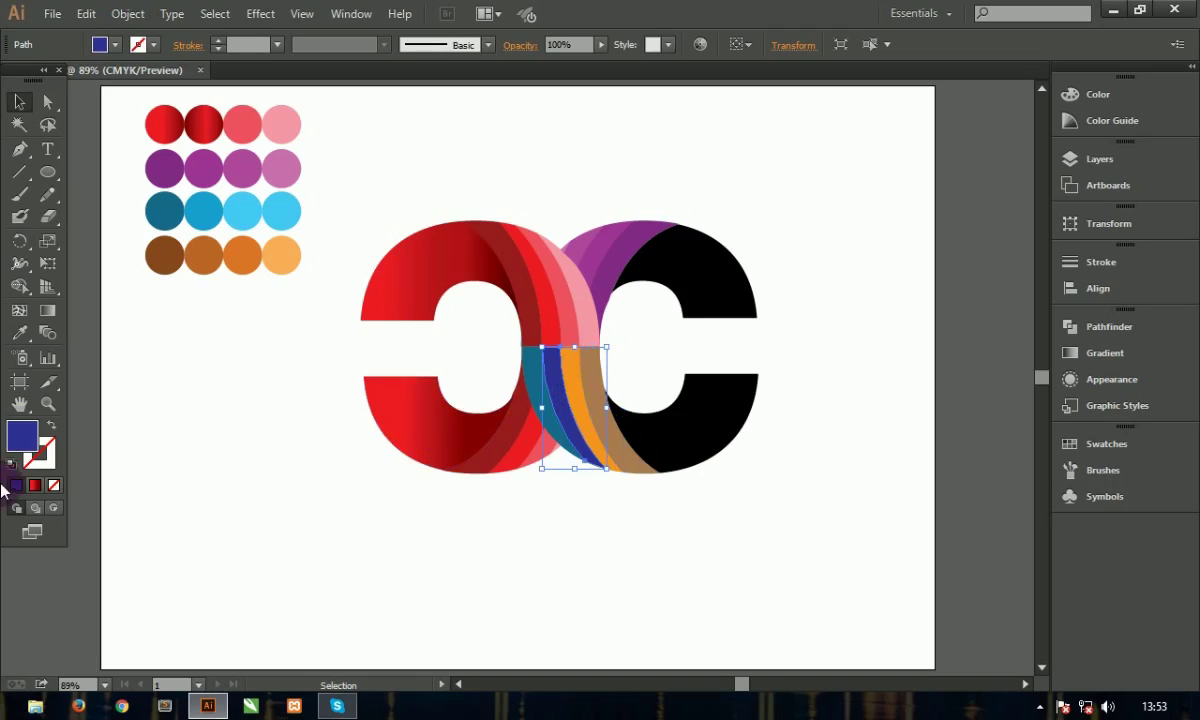
pyautogui.click(19, 332)
pyautogui.click(205, 224)
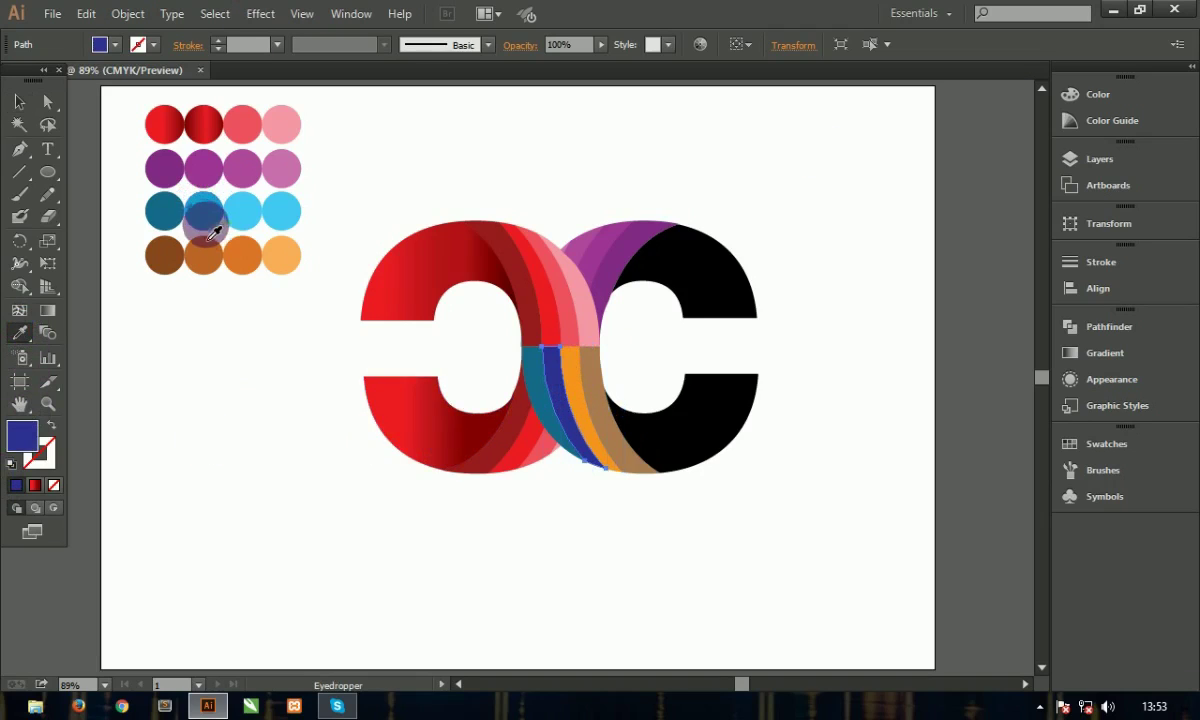
pyautogui.click(19, 101)
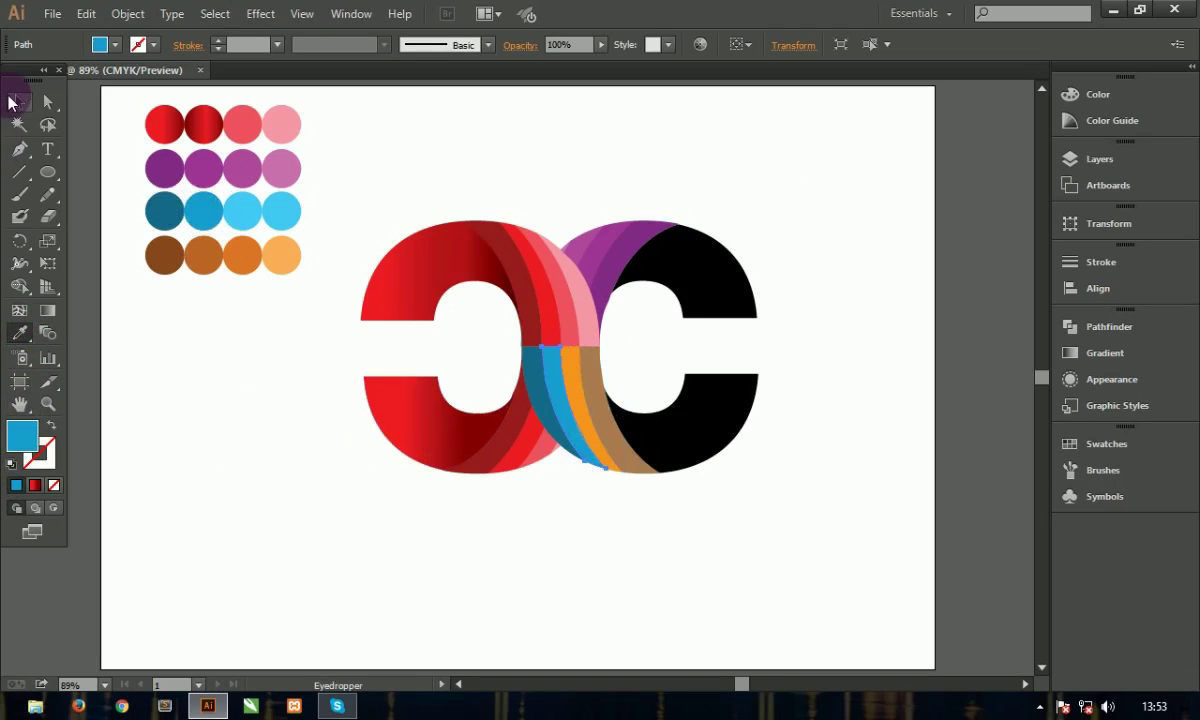
# Step: Recolour the orange and brown overlap strips light blue with the Eyedropper, sampling the light-blue circles
pyautogui.click(566, 388)
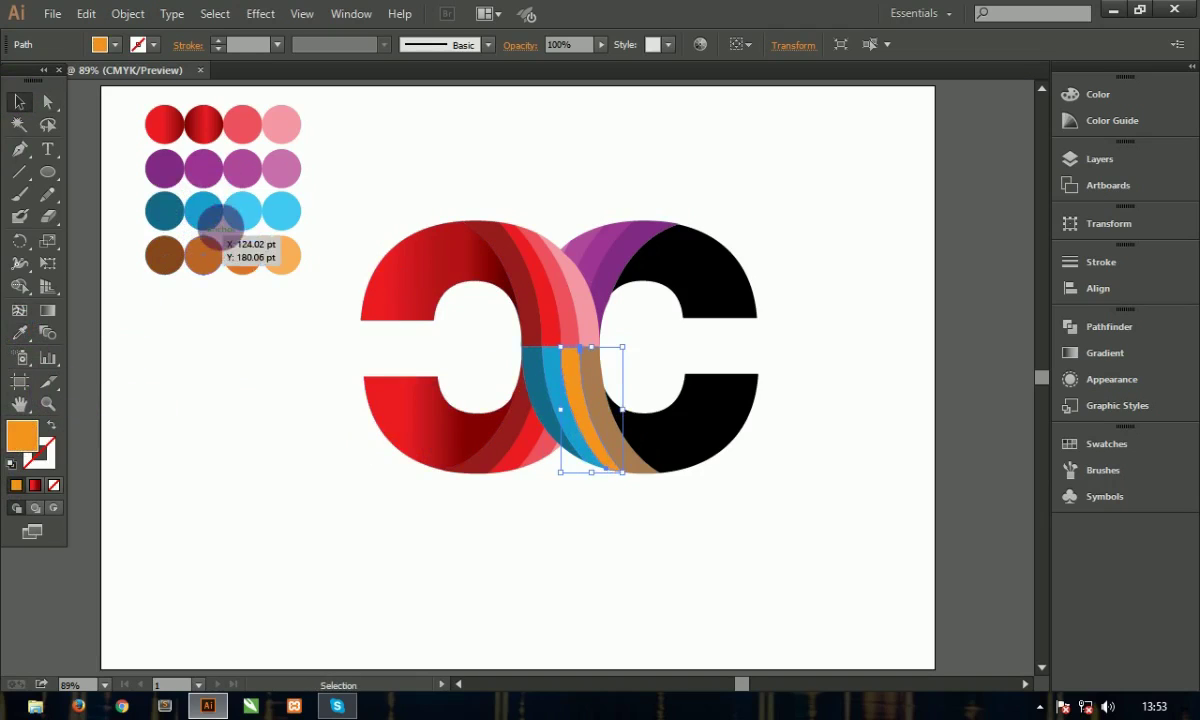
pyautogui.click(19, 332)
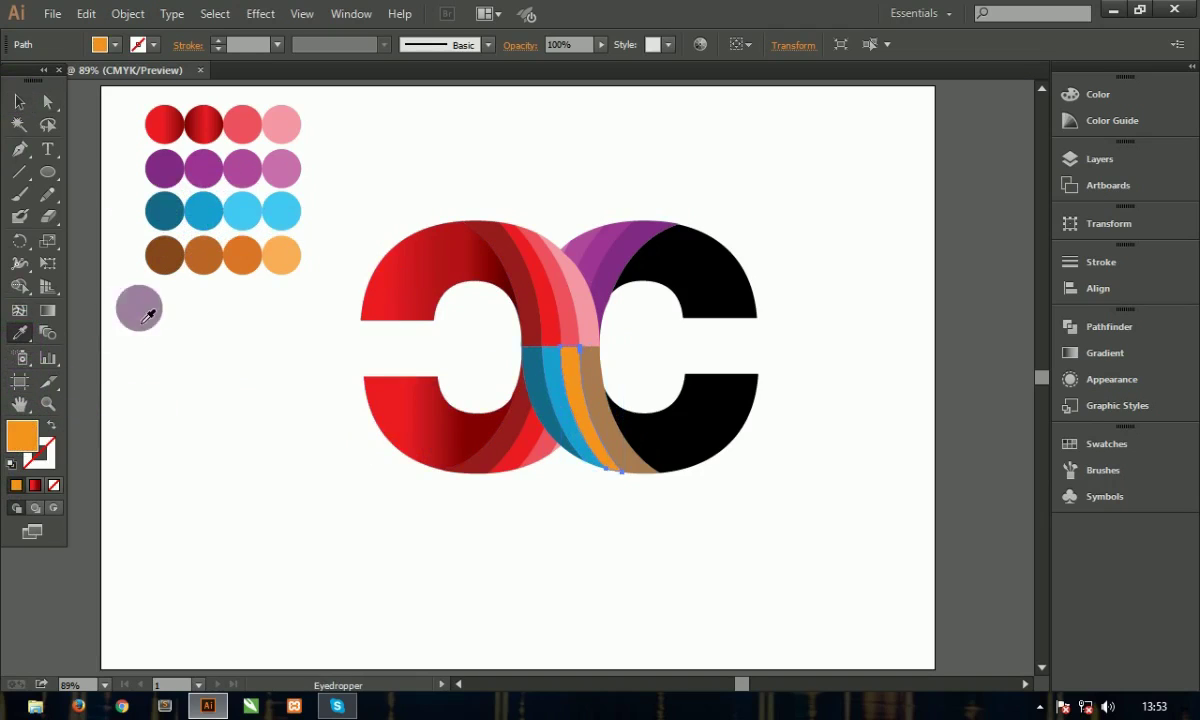
pyautogui.click(239, 222)
pyautogui.click(19, 101)
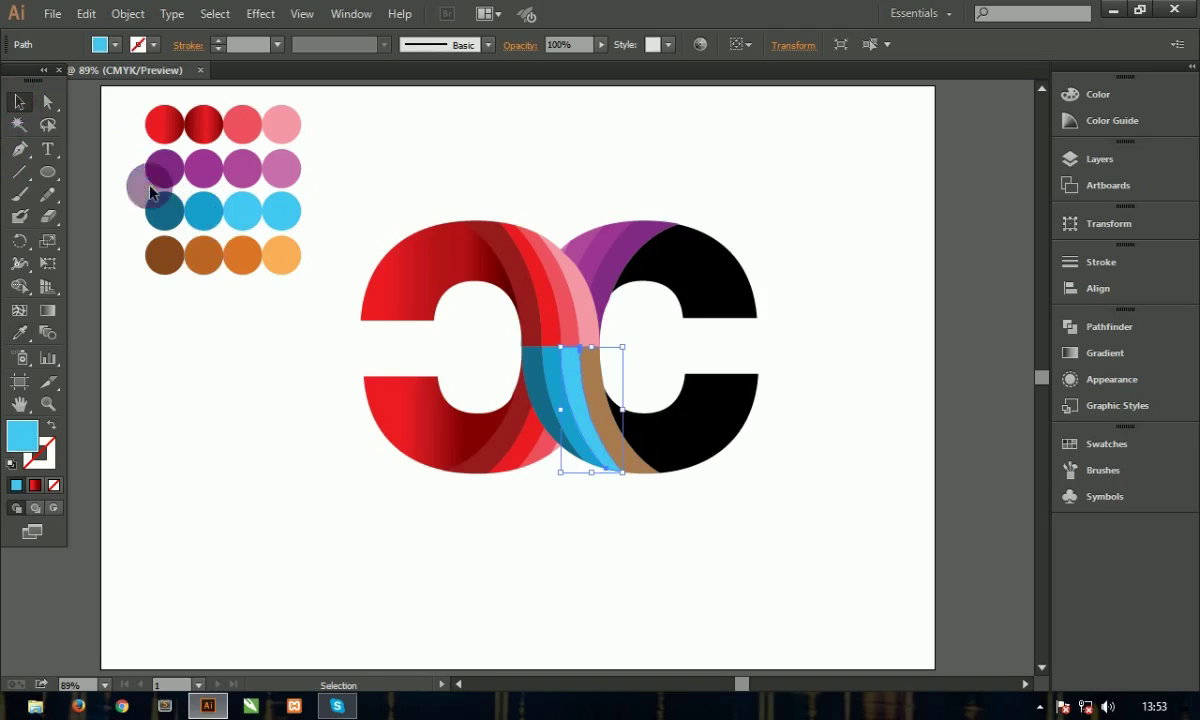
pyautogui.click(598, 410)
pyautogui.click(19, 332)
pyautogui.click(294, 217)
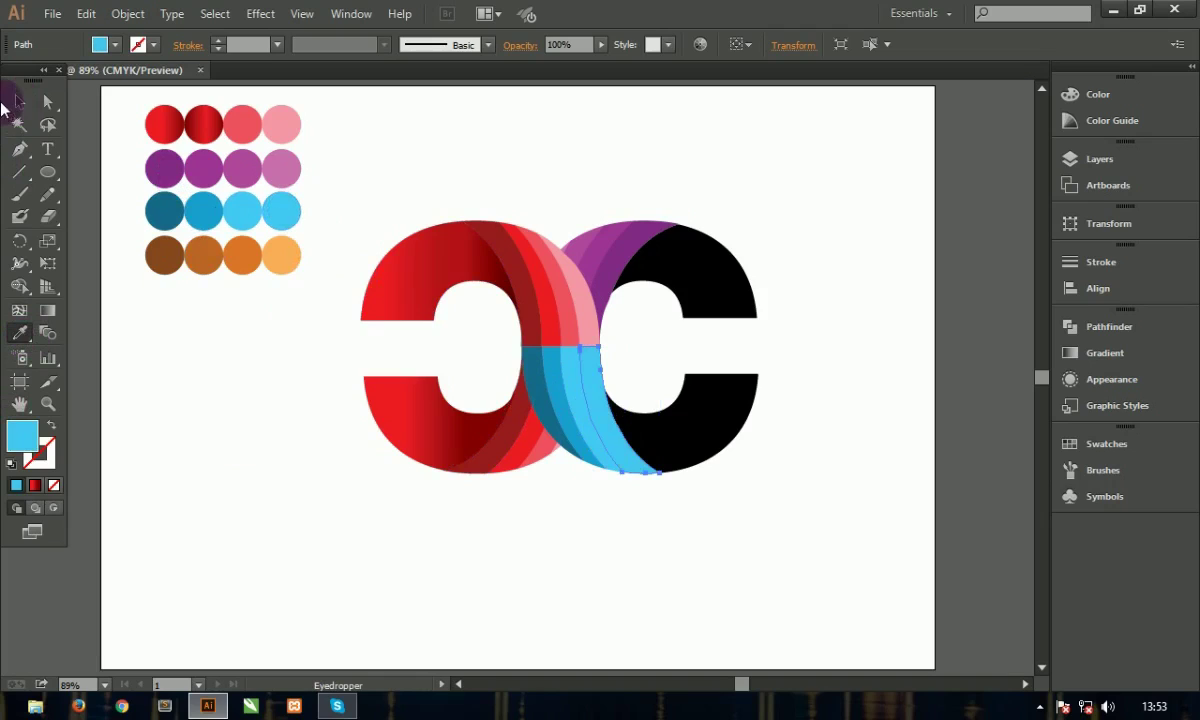
pyautogui.click(19, 101)
pyautogui.click(193, 396)
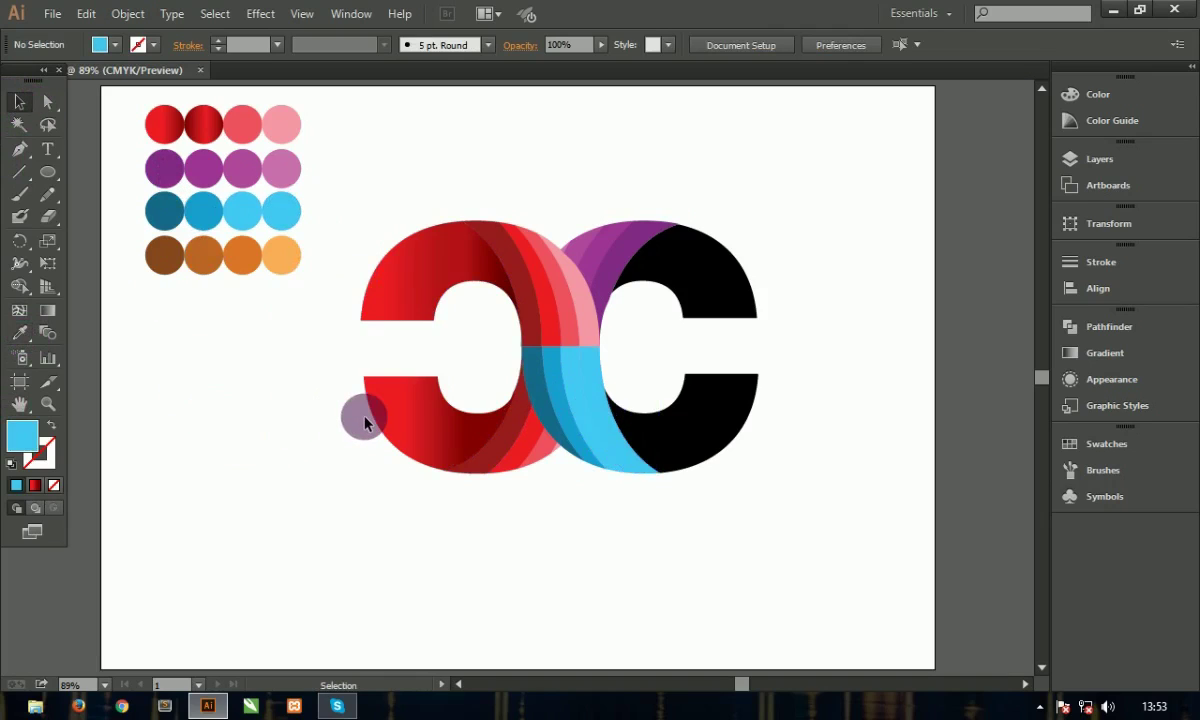
pyautogui.click(745, 284)
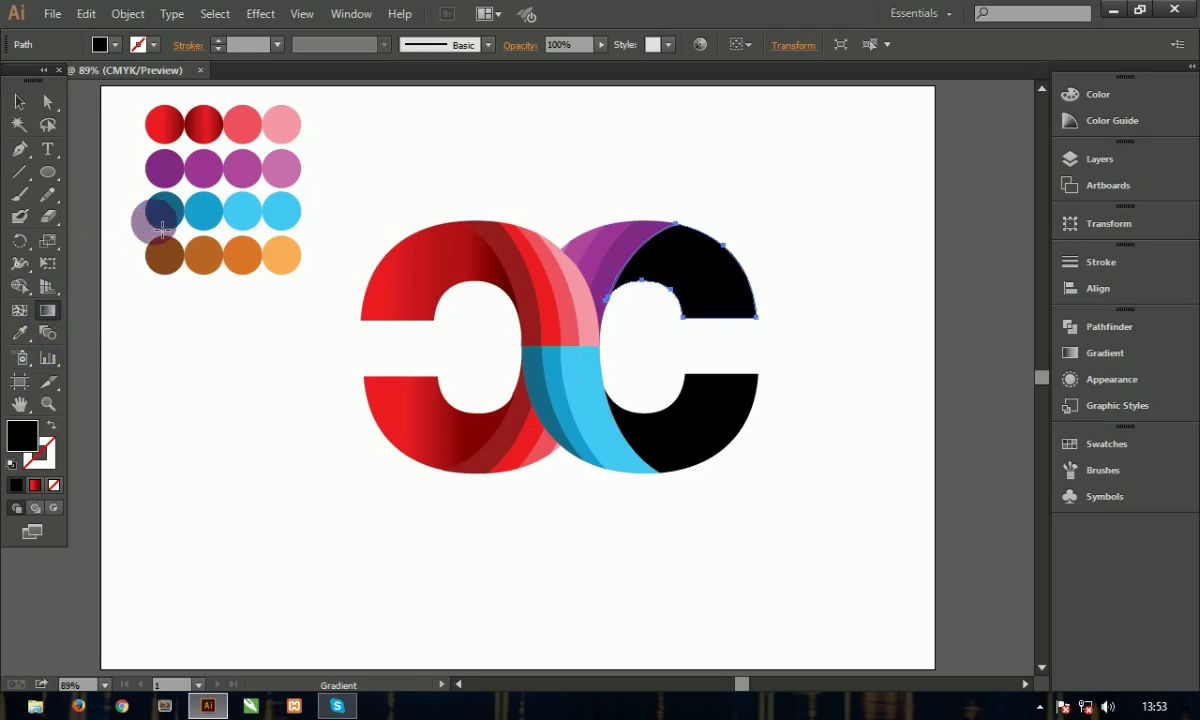
# Step: Apply the White, Black gradient preset to the first purple sample circle
pyautogui.click(160, 168)
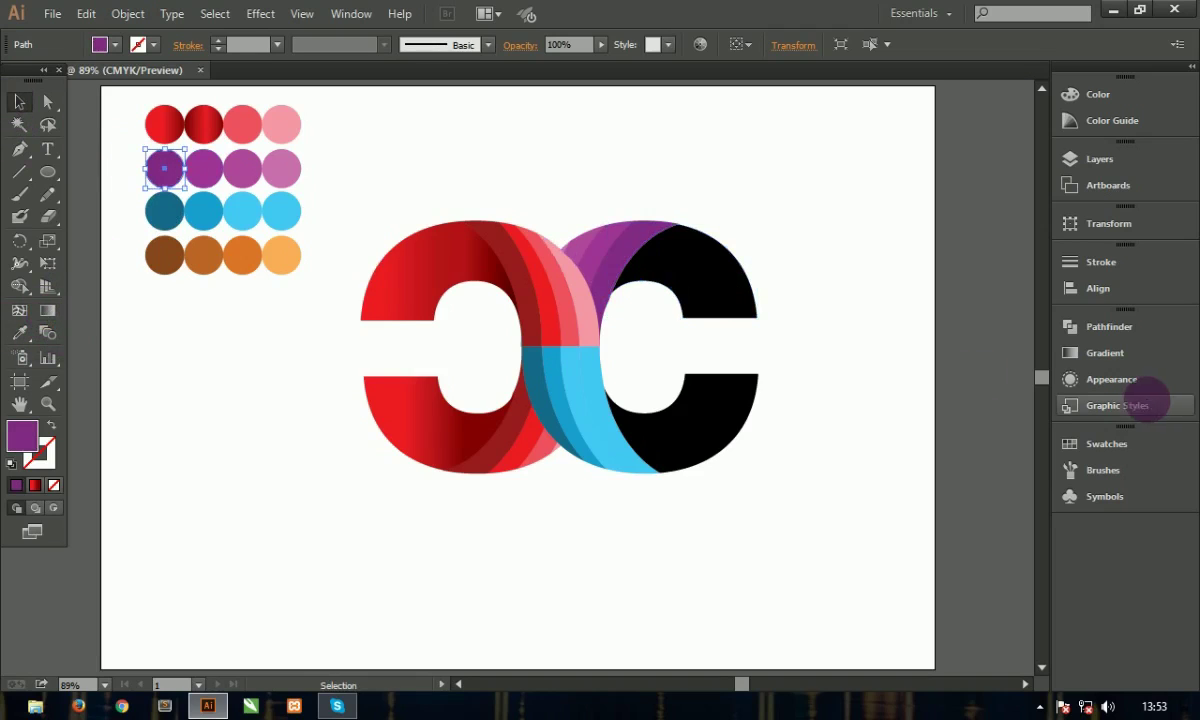
pyautogui.click(1105, 353)
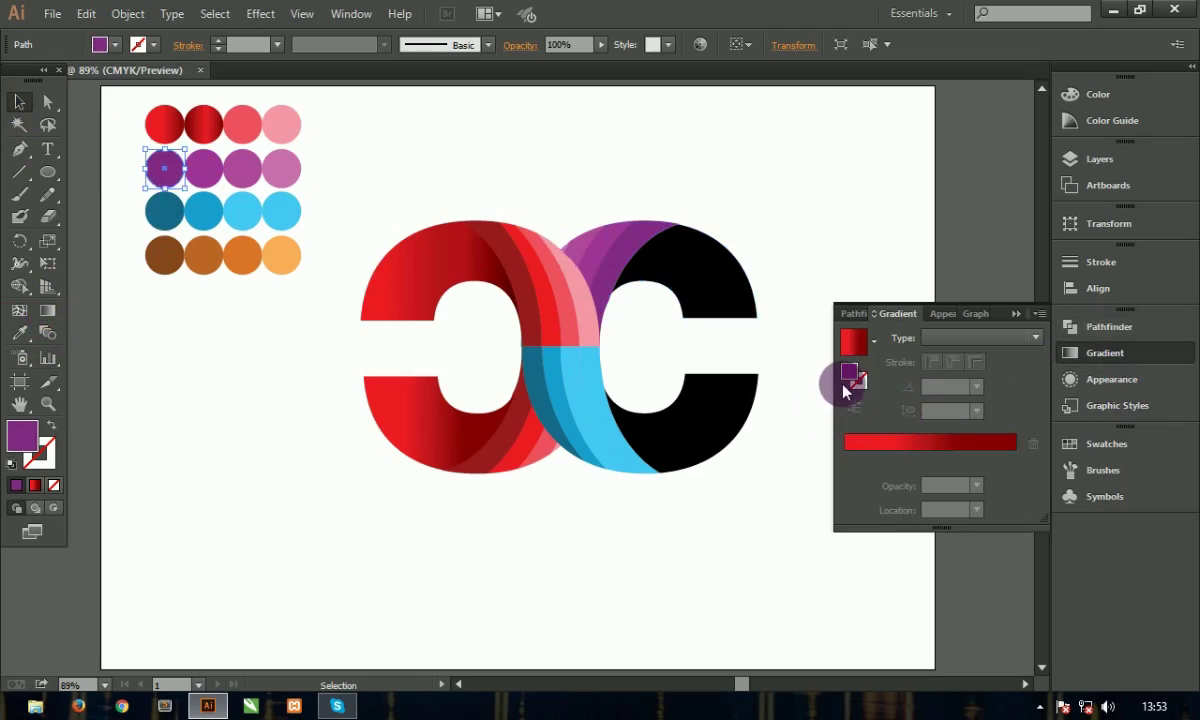
pyautogui.doubleClick(850, 458)
pyautogui.click(853, 460)
pyautogui.click(853, 314)
pyautogui.click(898, 314)
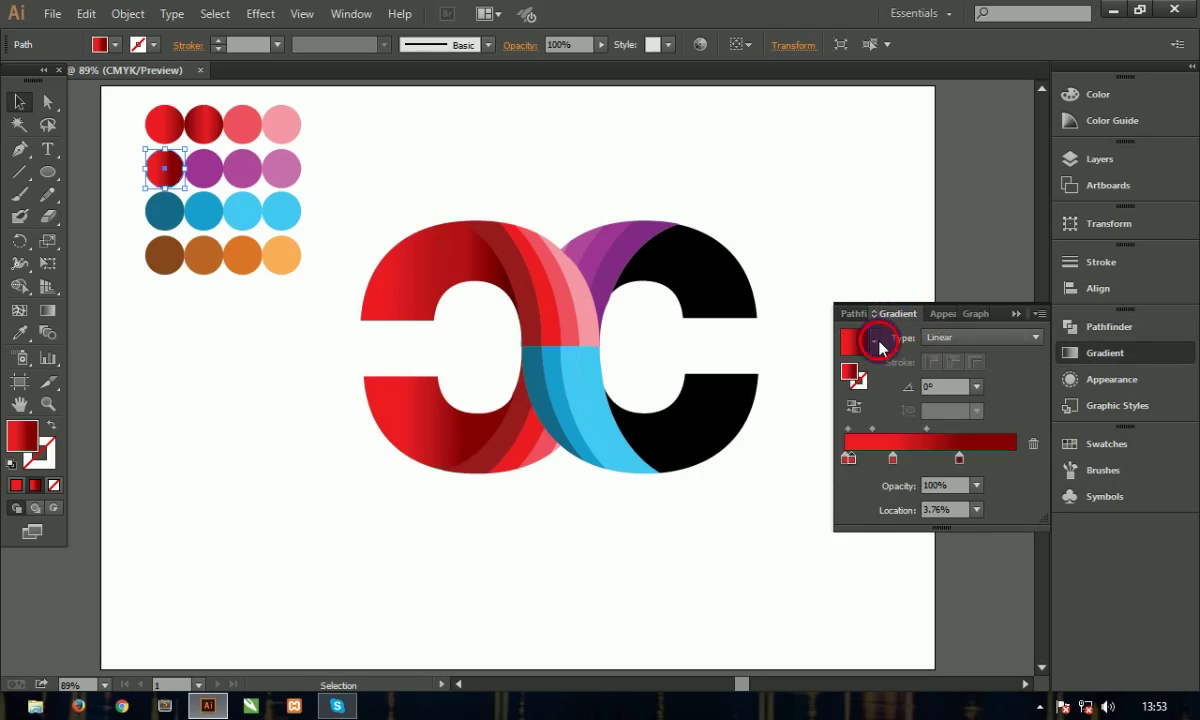
pyautogui.click(876, 342)
pyautogui.click(762, 385)
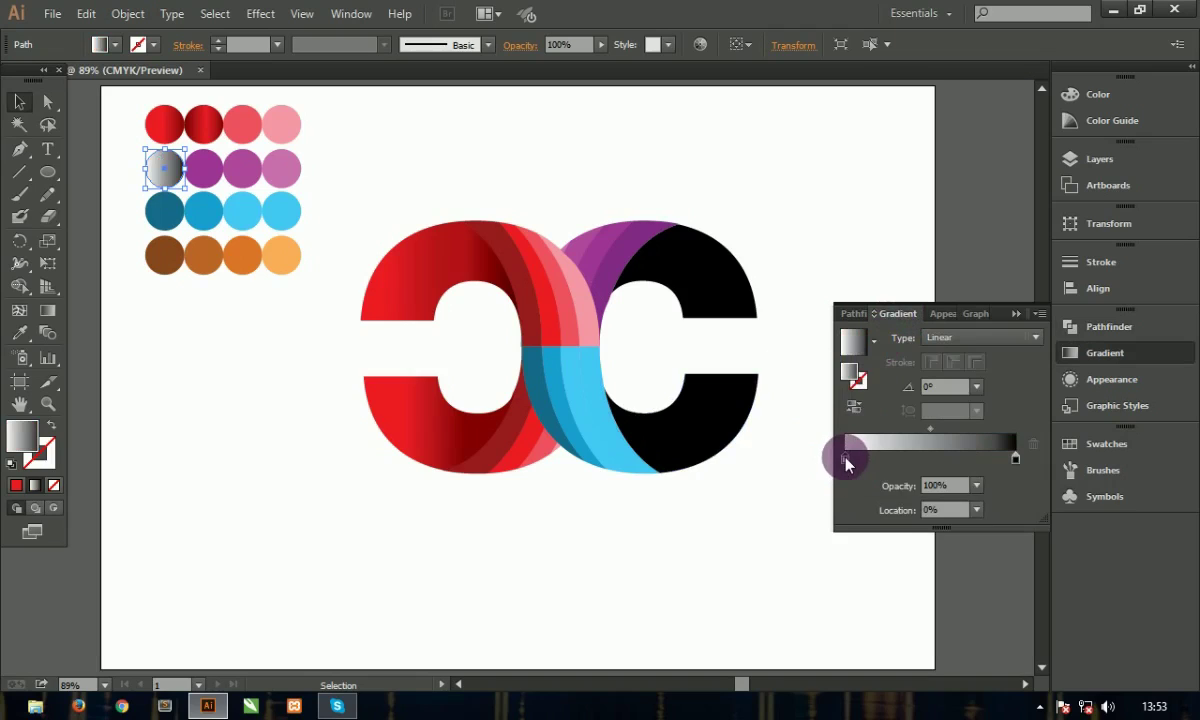
# Step: Make both gradient stops purple and rearrange the stops, adding one near 52.69%
pyautogui.doubleClick(845, 458)
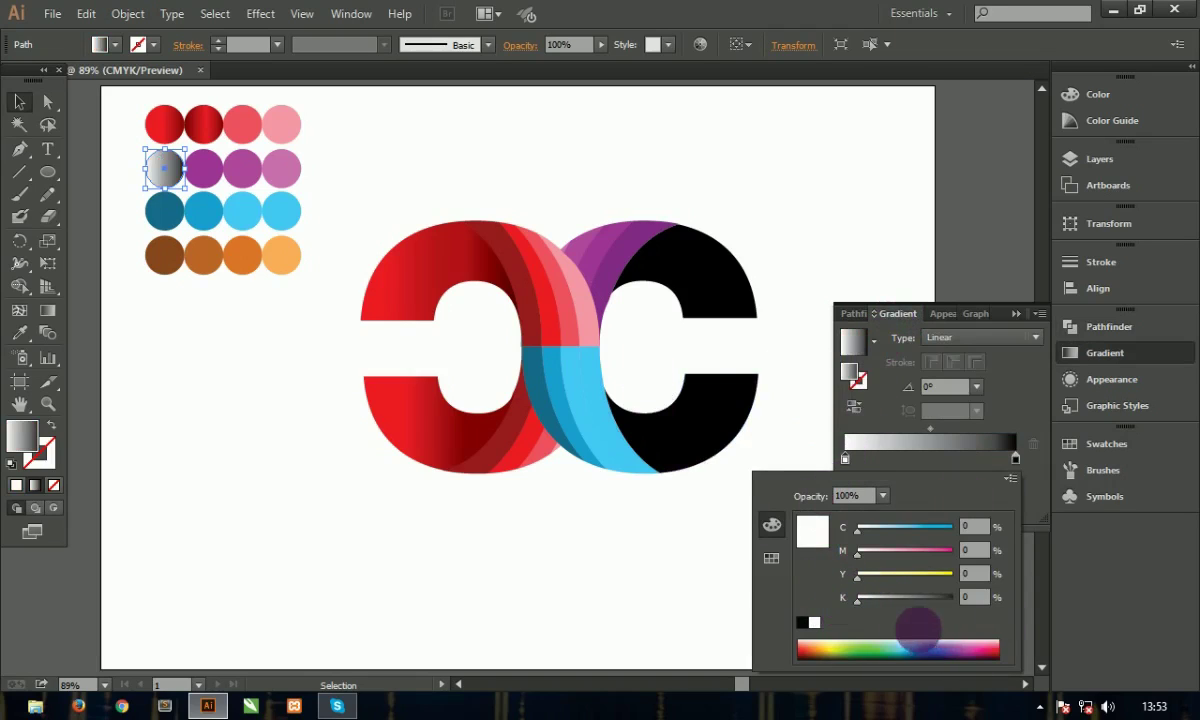
pyautogui.click(771, 558)
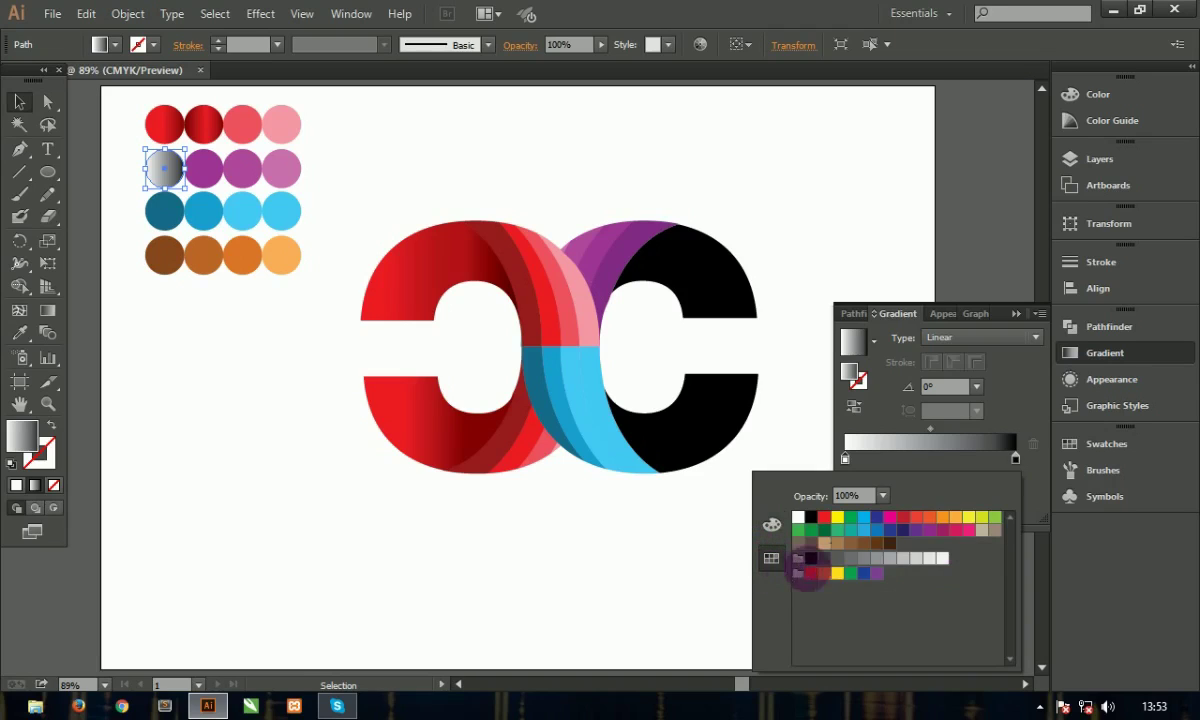
pyautogui.click(916, 530)
pyautogui.doubleClick(1015, 457)
pyautogui.click(916, 530)
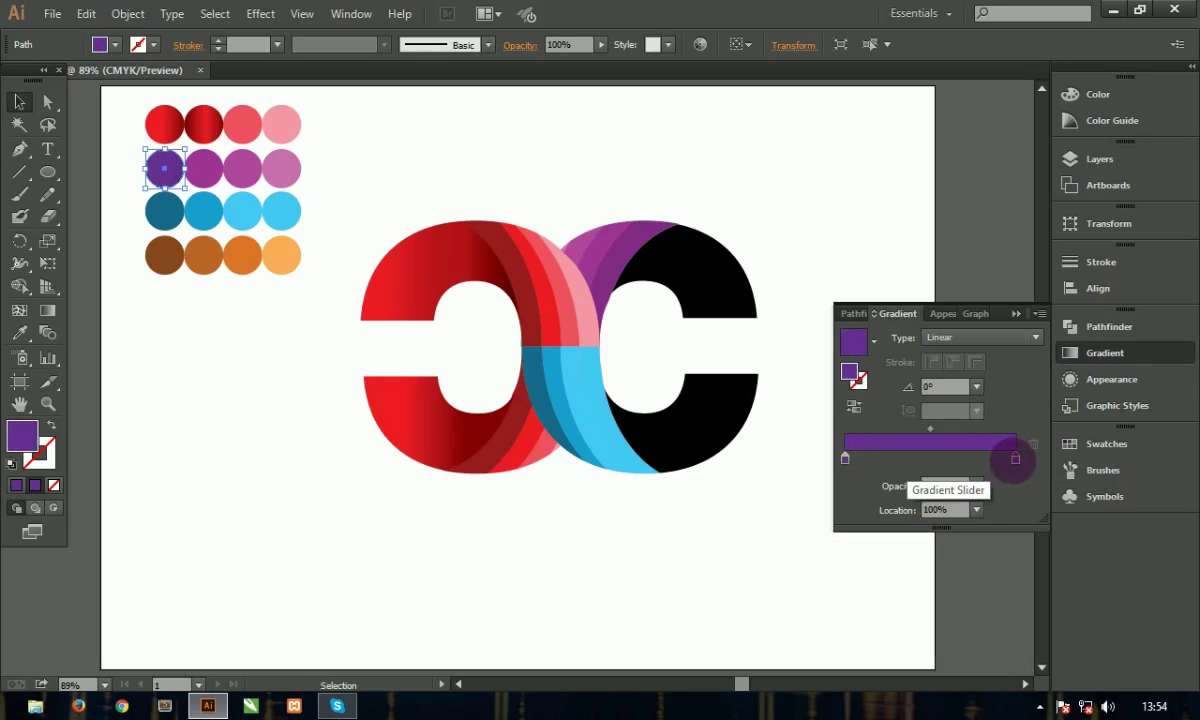
pyautogui.moveTo(1015, 458); pyautogui.dragTo(952, 458)
pyautogui.doubleClick(1010, 458)
pyautogui.click(1015, 456)
pyautogui.moveTo(952, 458); pyautogui.dragTo(935, 458)
pyautogui.moveTo(1008, 460); pyautogui.dragTo(1053, 482)
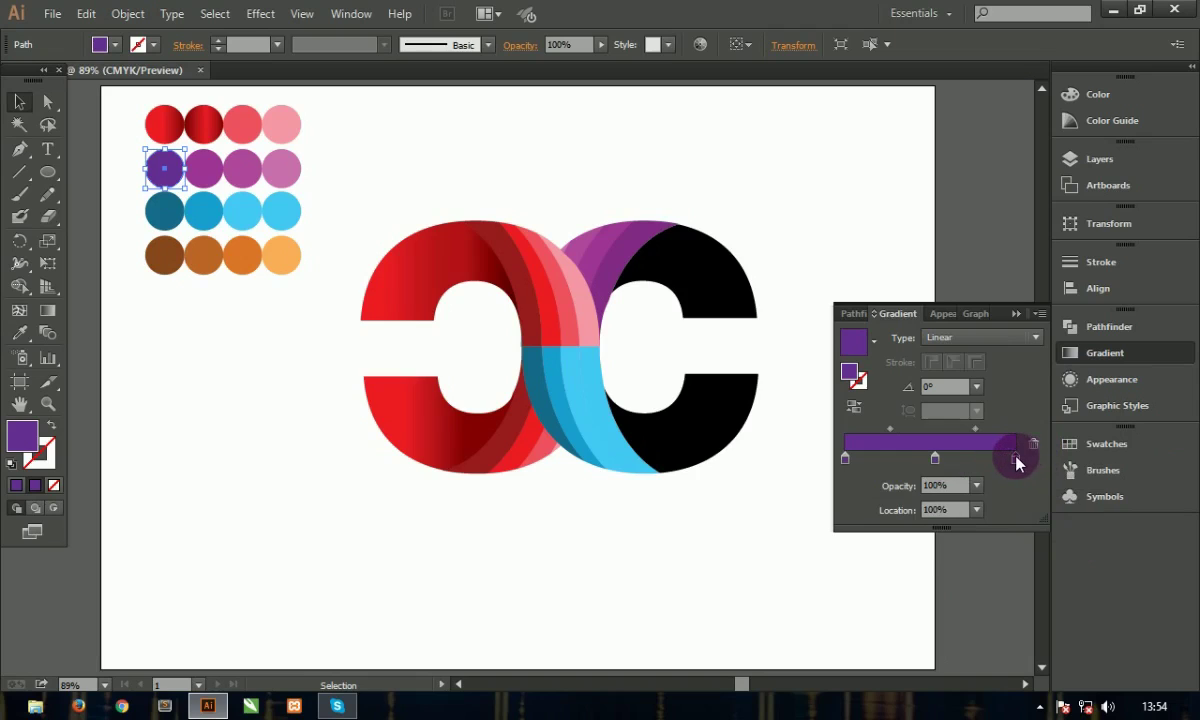
# Step: Darken the end stop to 75% black and add a middle stop at about 43.55%
pyautogui.doubleClick(1016, 460)
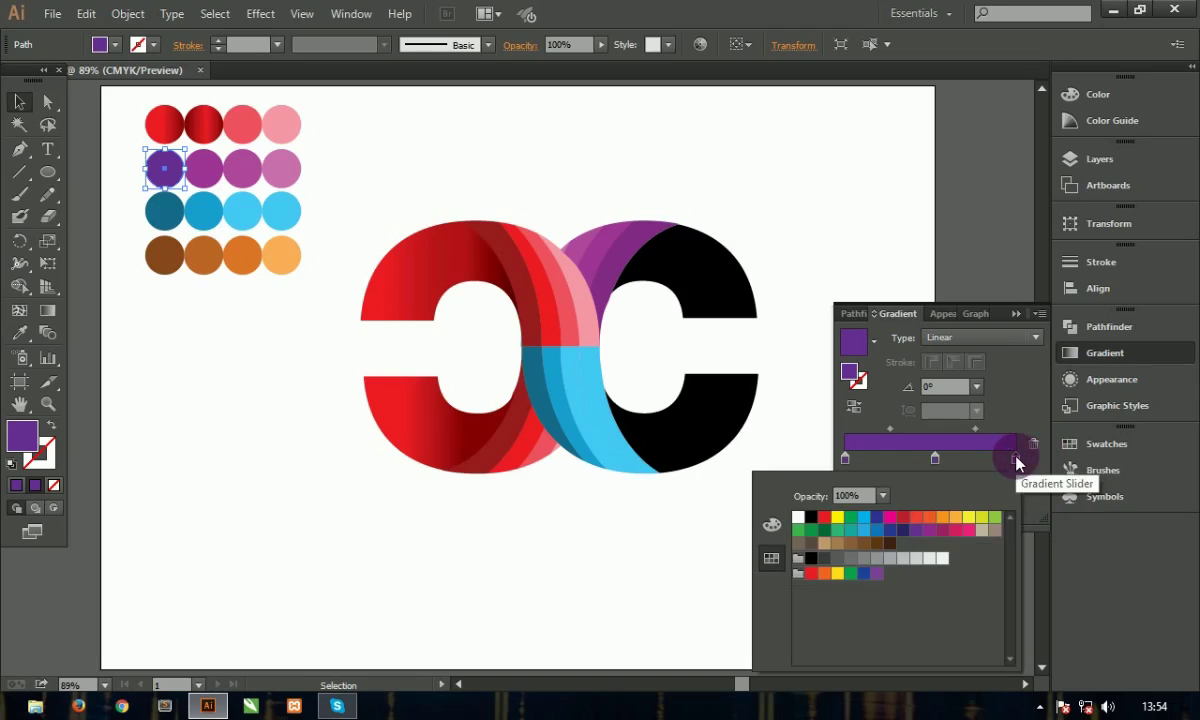
pyautogui.click(771, 524)
pyautogui.moveTo(860, 600); pyautogui.dragTo(929, 600)
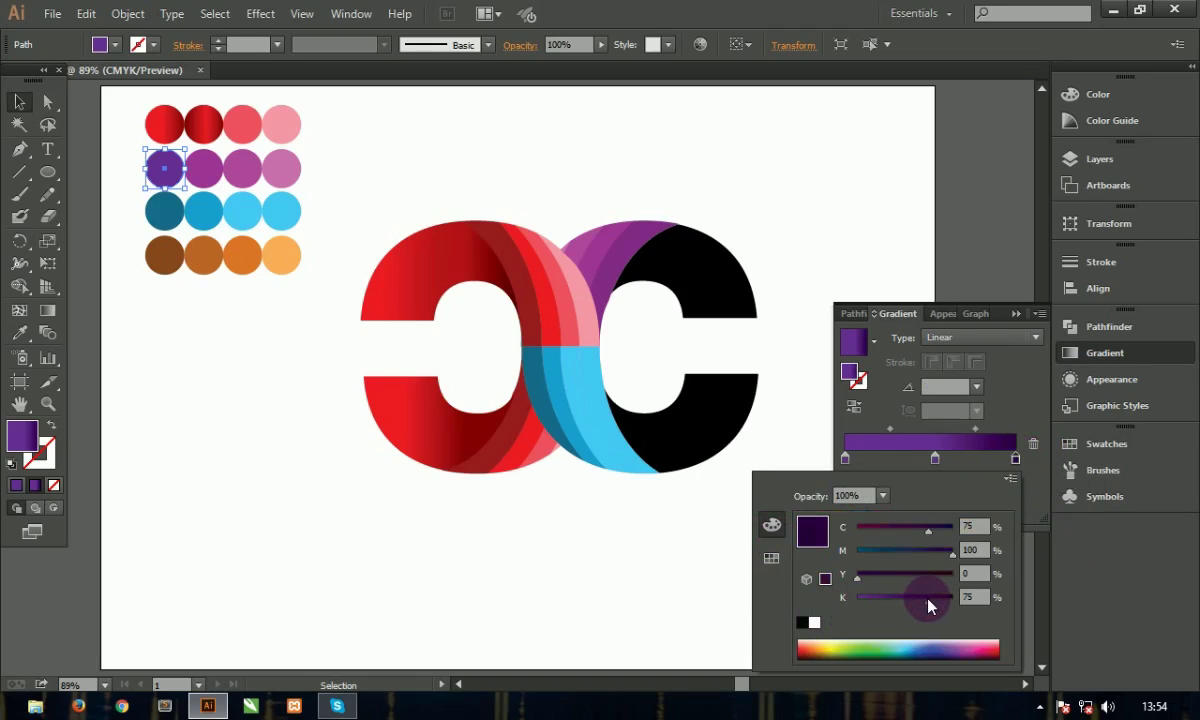
pyautogui.click(935, 460)
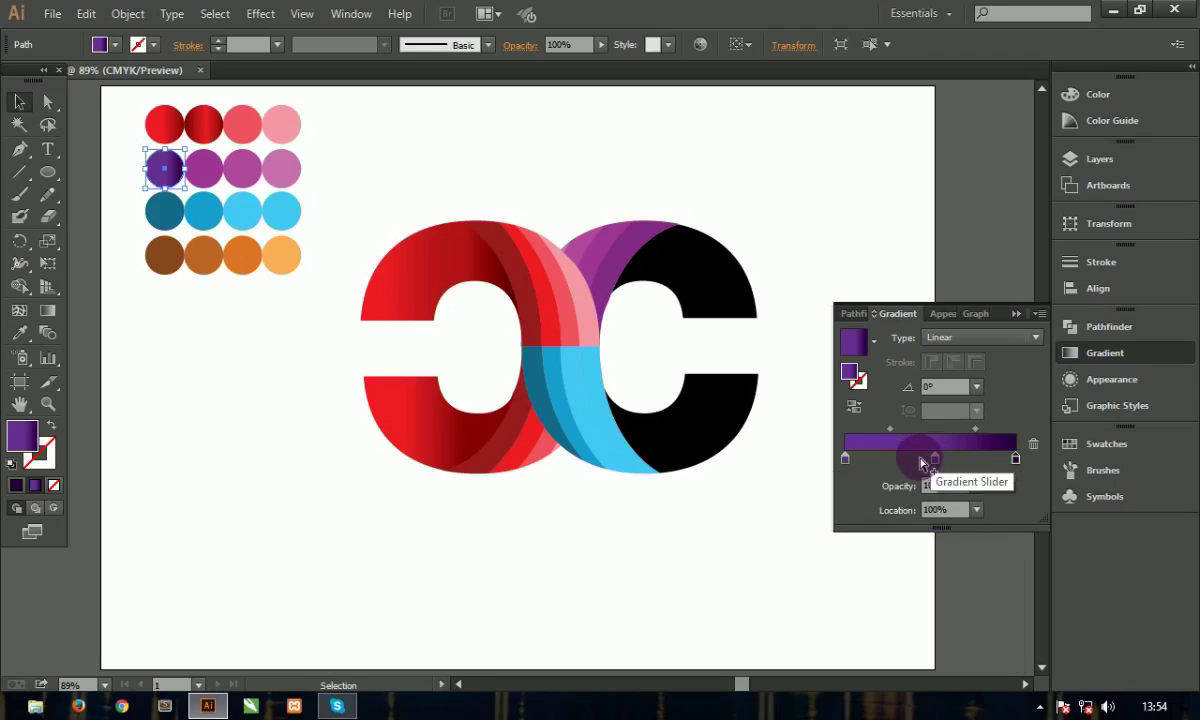
pyautogui.moveTo(930, 459); pyautogui.dragTo(917, 458)
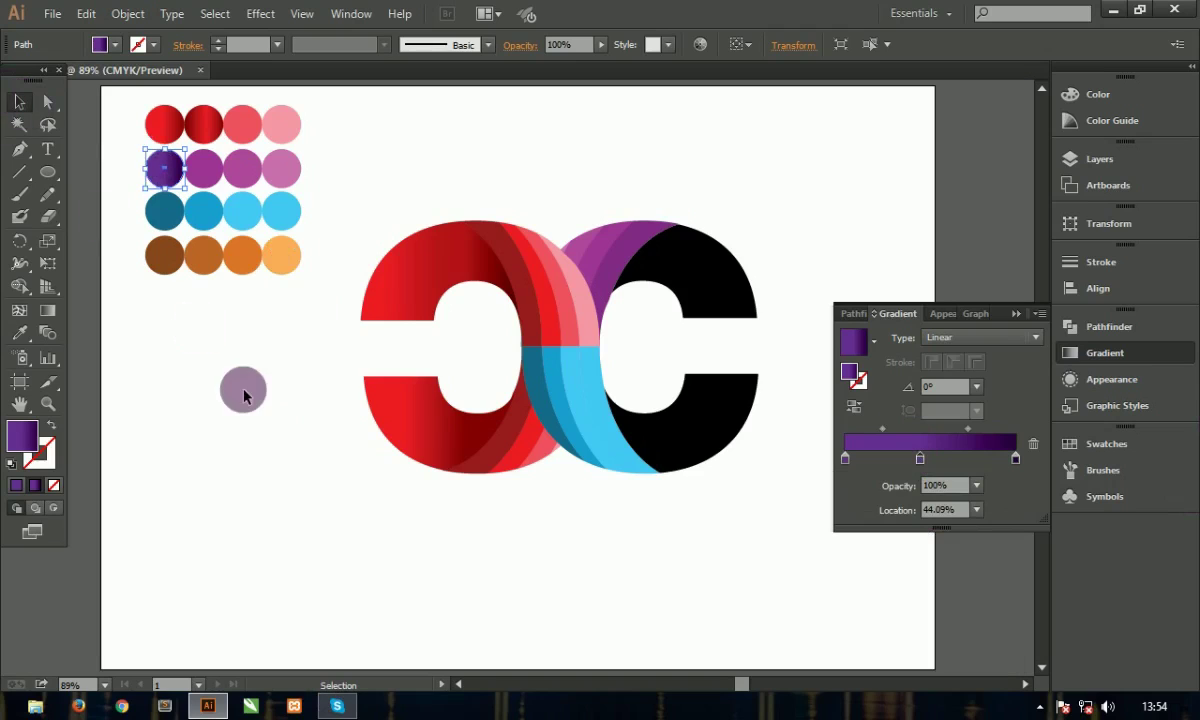
pyautogui.click(230, 366)
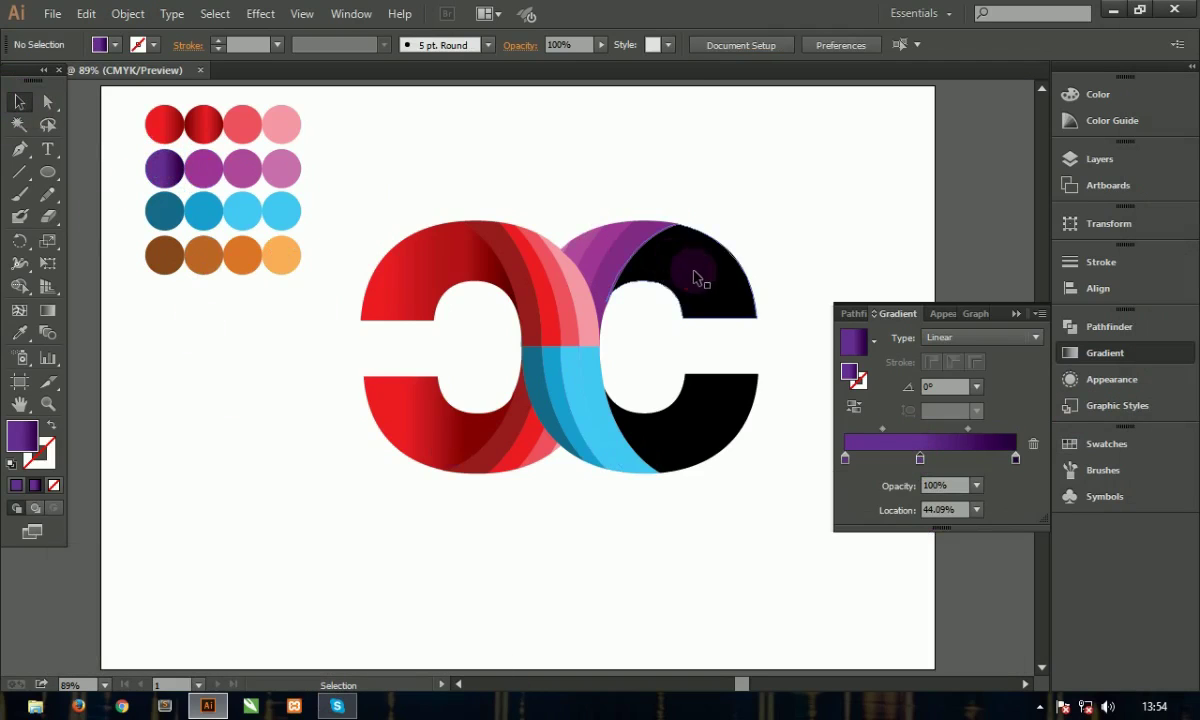
pyautogui.click(653, 255)
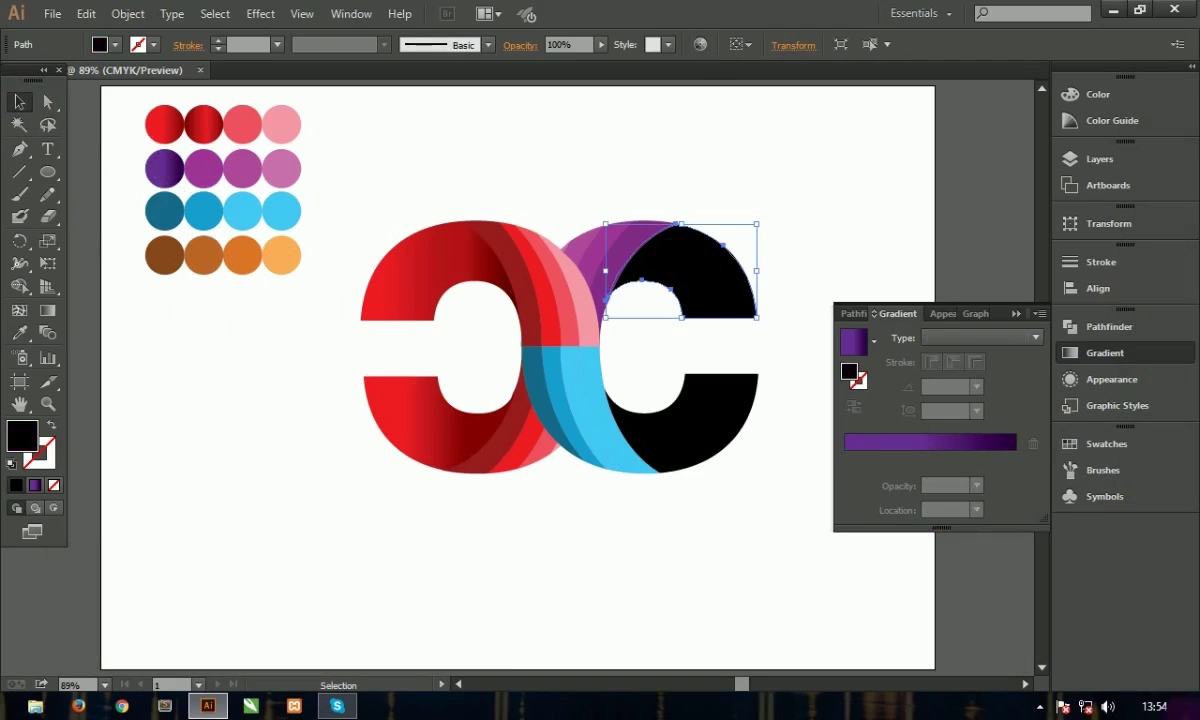
# Step: Copy the purple circle's gradient onto the upper black arc and run it across the arc
pyautogui.click(19, 332)
pyautogui.click(165, 168)
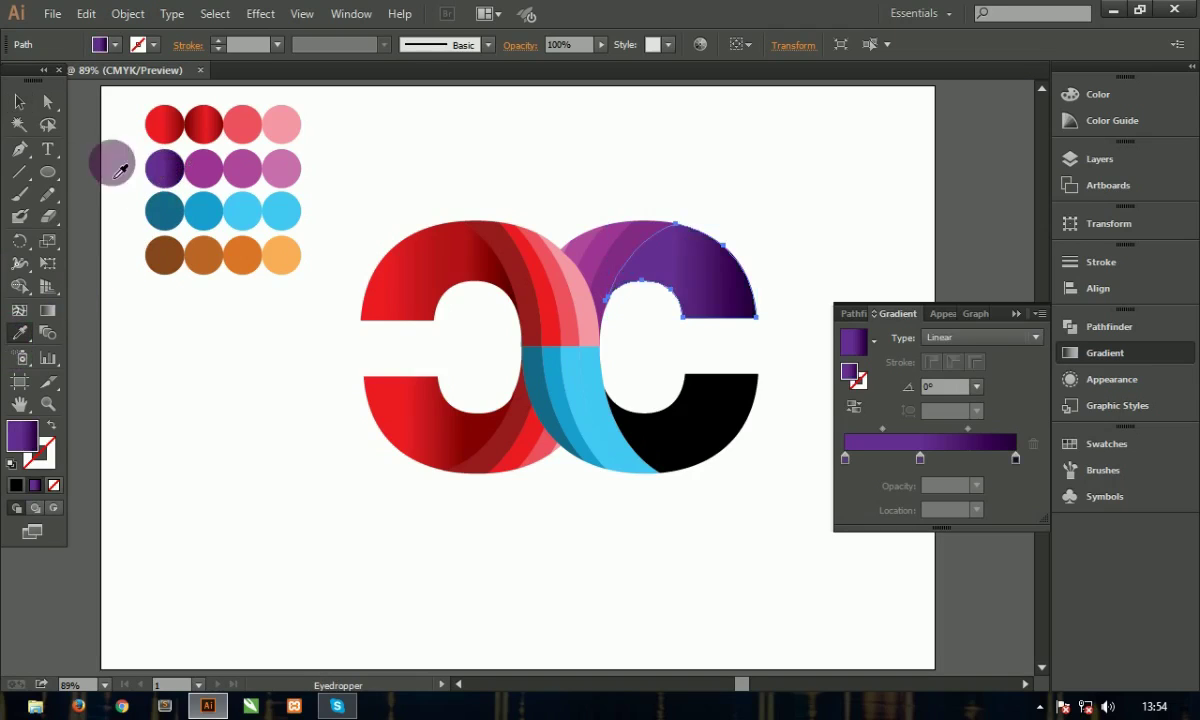
pyautogui.click(47, 310)
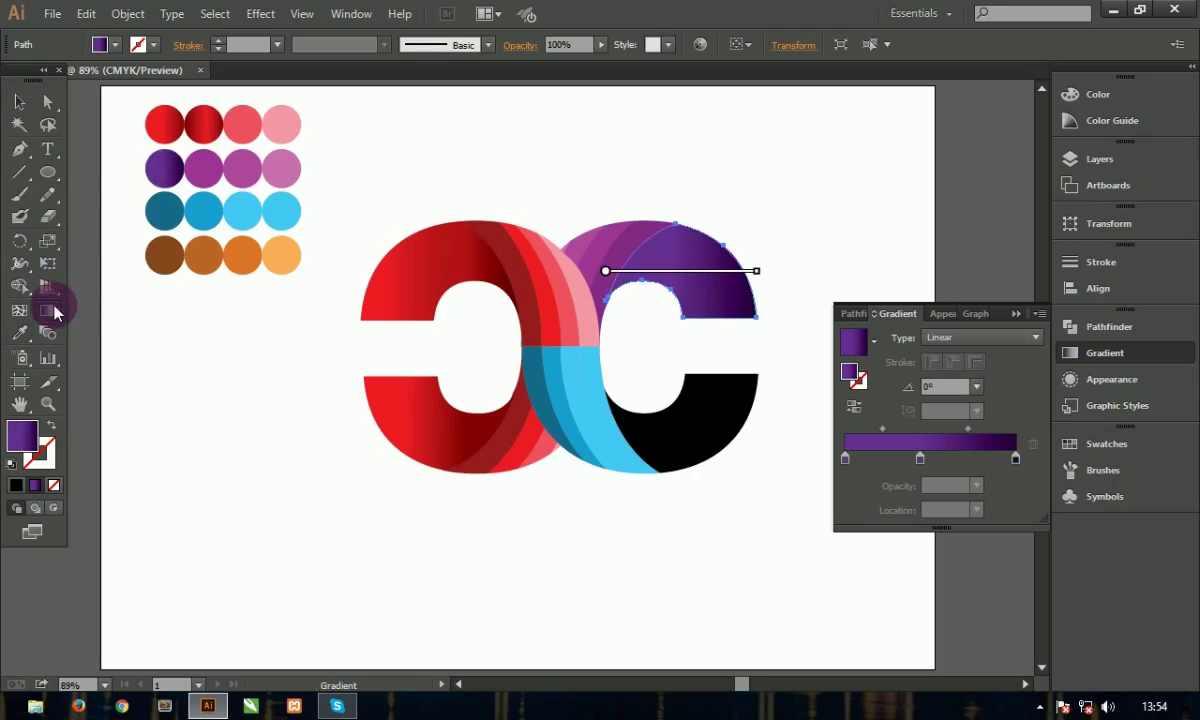
pyautogui.moveTo(622, 271); pyautogui.dragTo(757, 271)
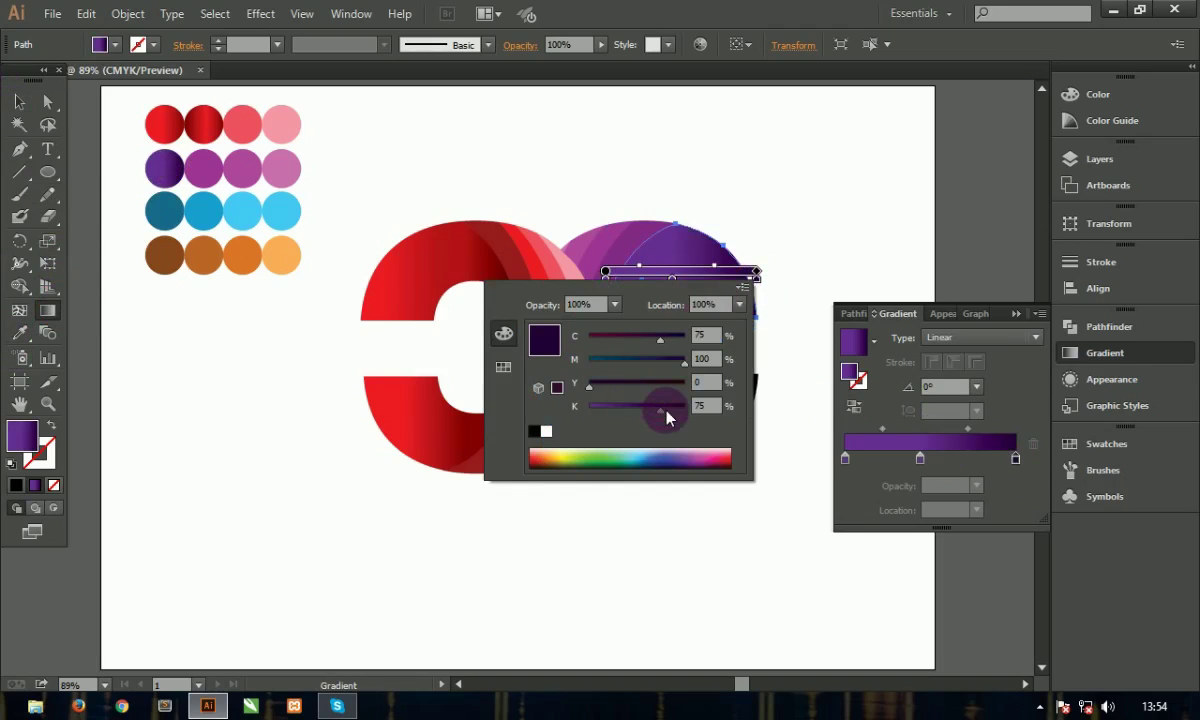
# Step: Lighten the arc gradient's right end to plain purple and darken its left end to deep purple
pyautogui.moveTo(655, 407); pyautogui.dragTo(589, 407)
pyautogui.click(620, 273)
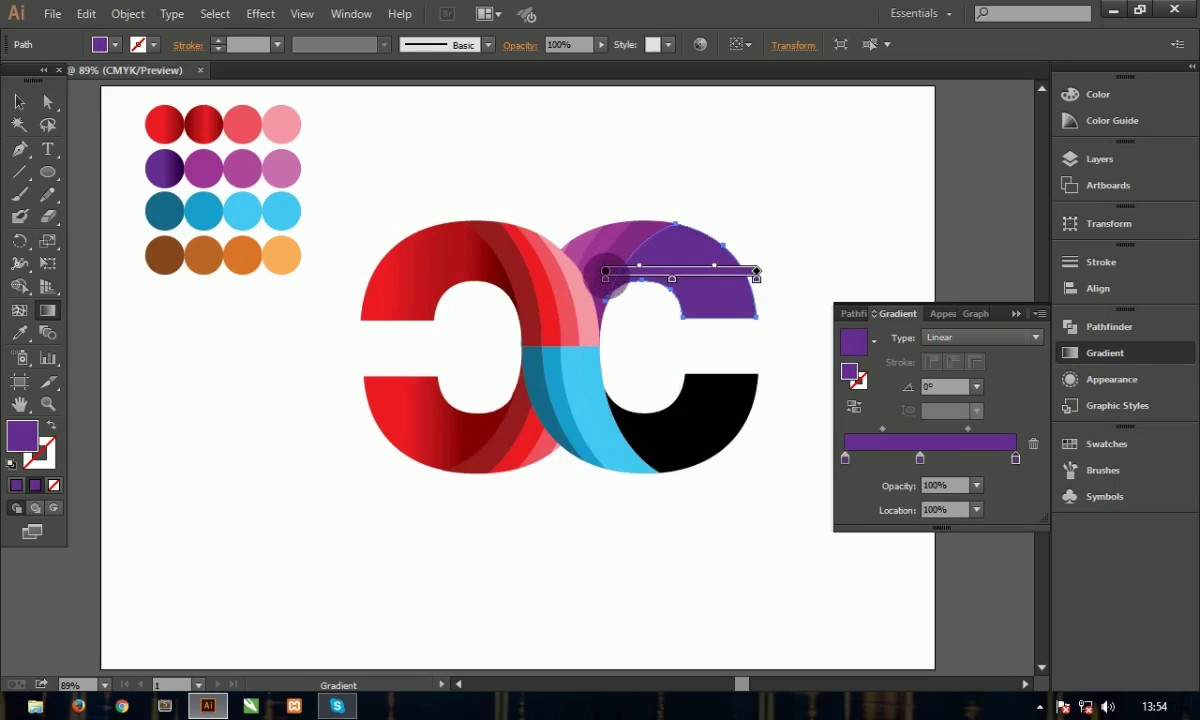
pyautogui.doubleClick(606, 271)
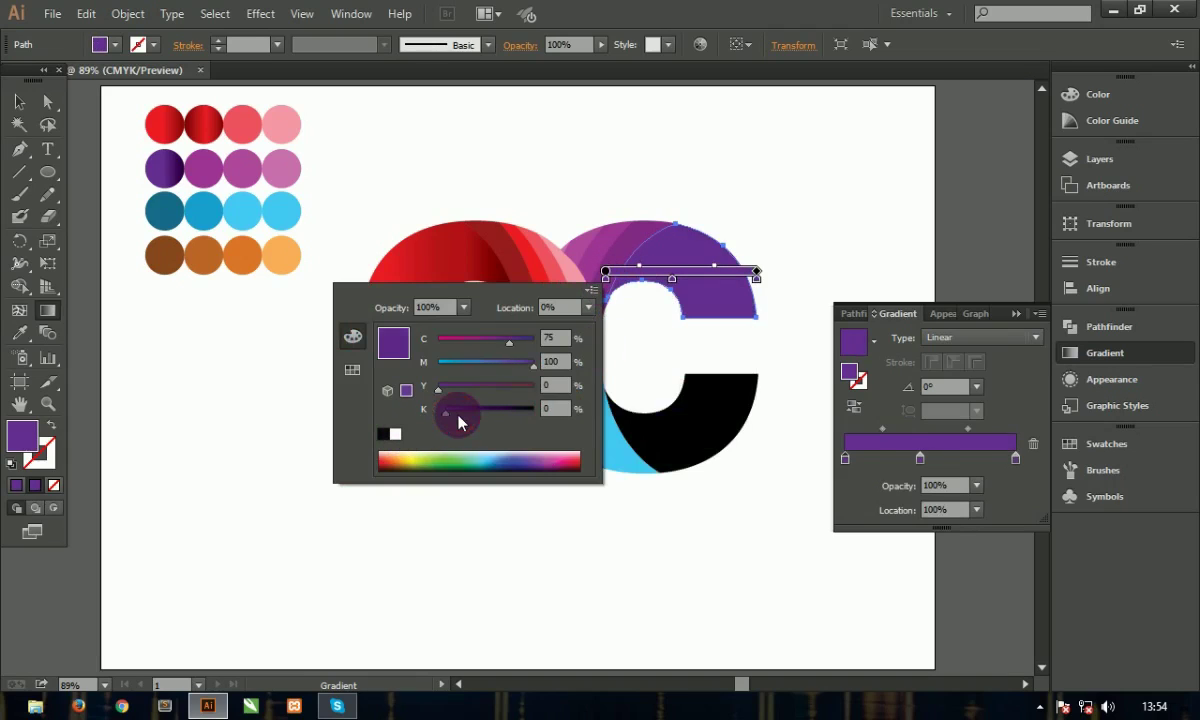
pyautogui.moveTo(445, 412); pyautogui.dragTo(504, 410)
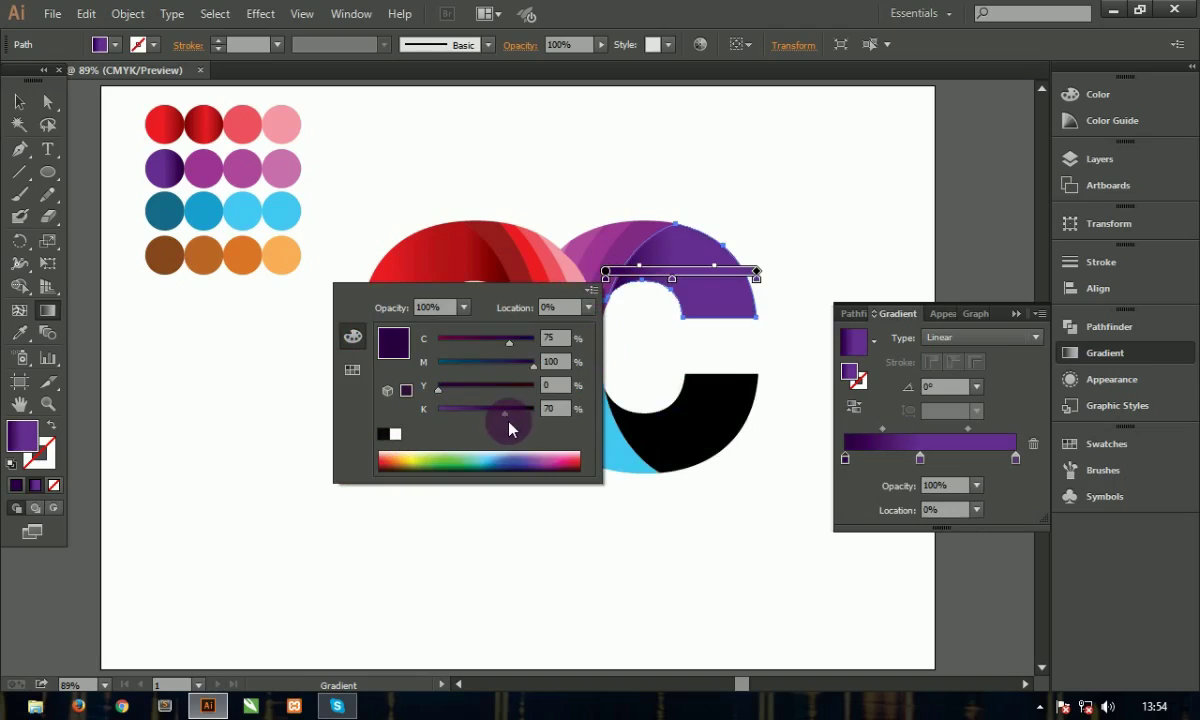
pyautogui.click(588, 203)
pyautogui.click(19, 101)
pyautogui.click(291, 465)
pyautogui.click(592, 393)
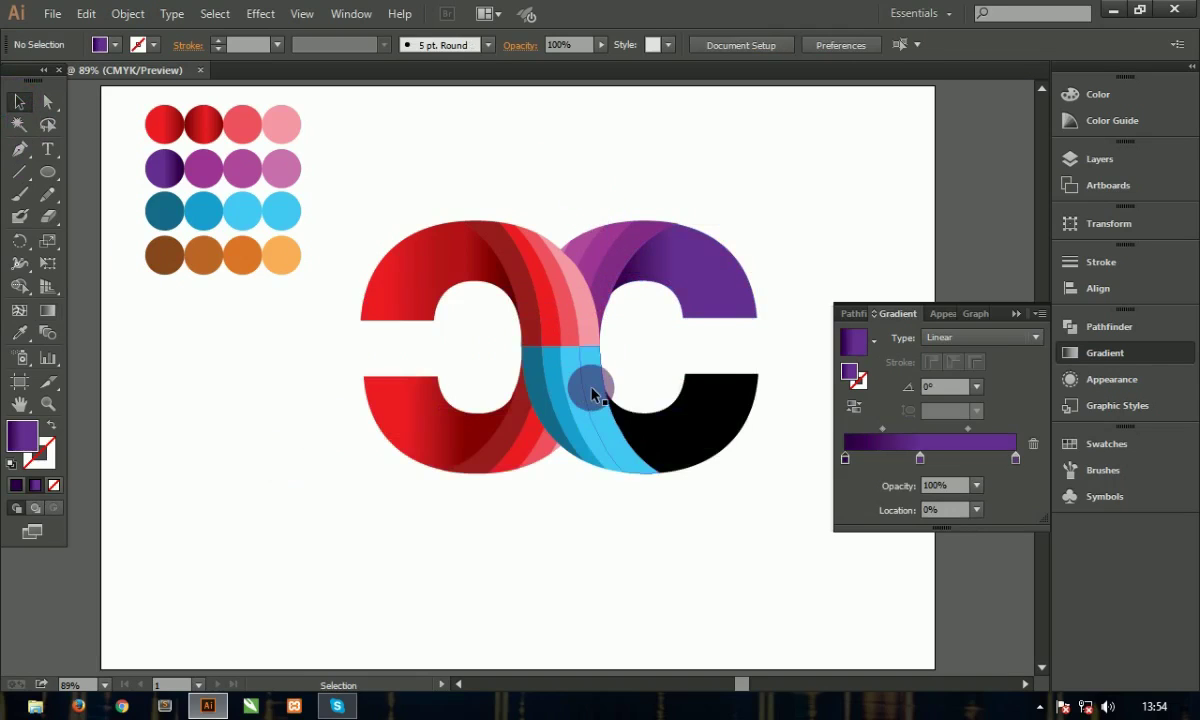
pyautogui.click(660, 332)
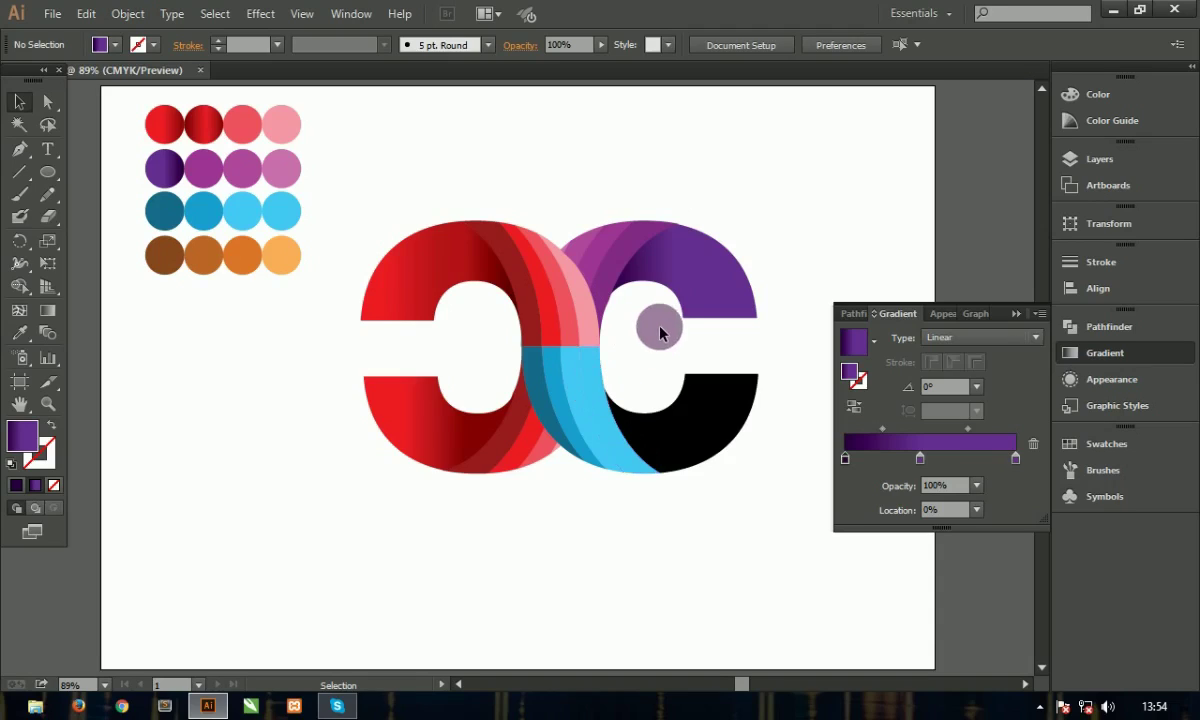
# Step: Set the upper arc's left gradient stop to violet, darkened to dark plum
pyautogui.click(712, 300)
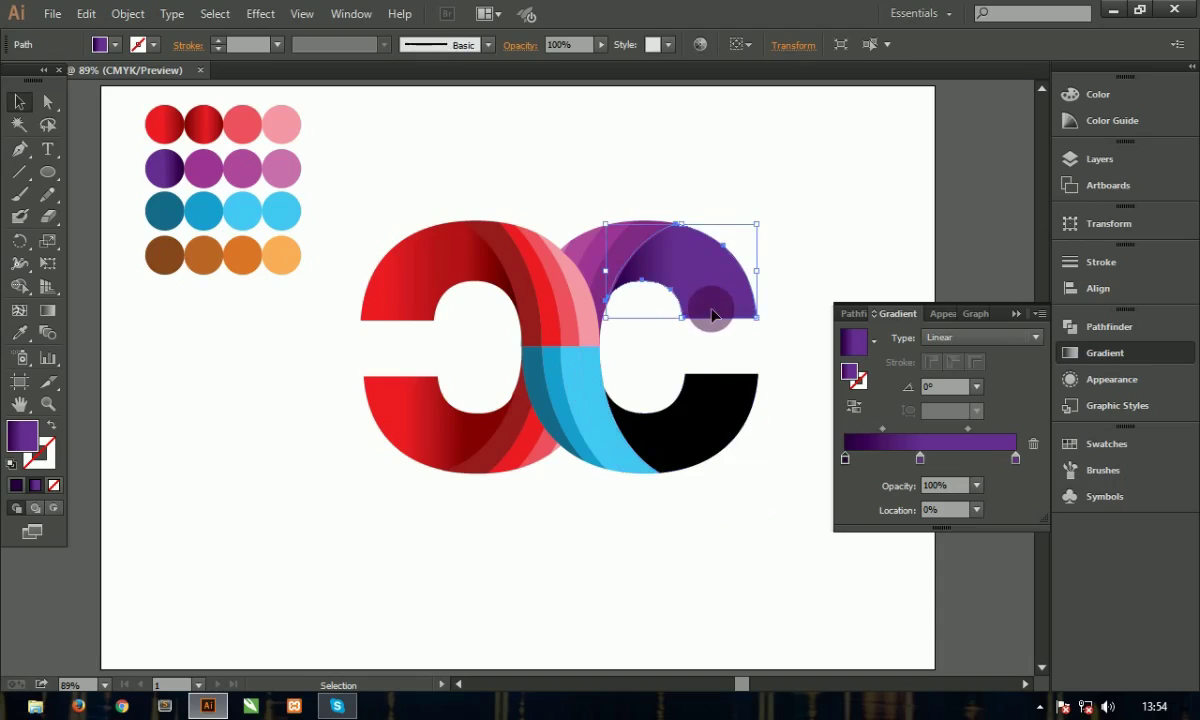
pyautogui.doubleClick(843, 456)
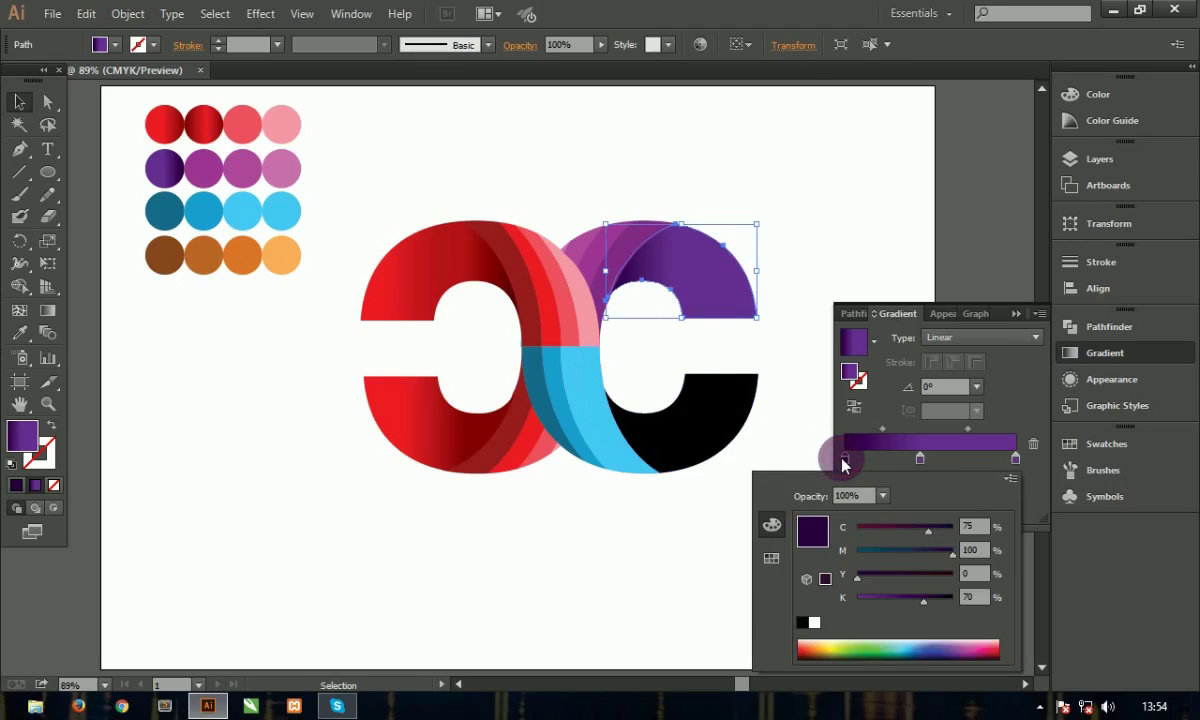
pyautogui.click(769, 560)
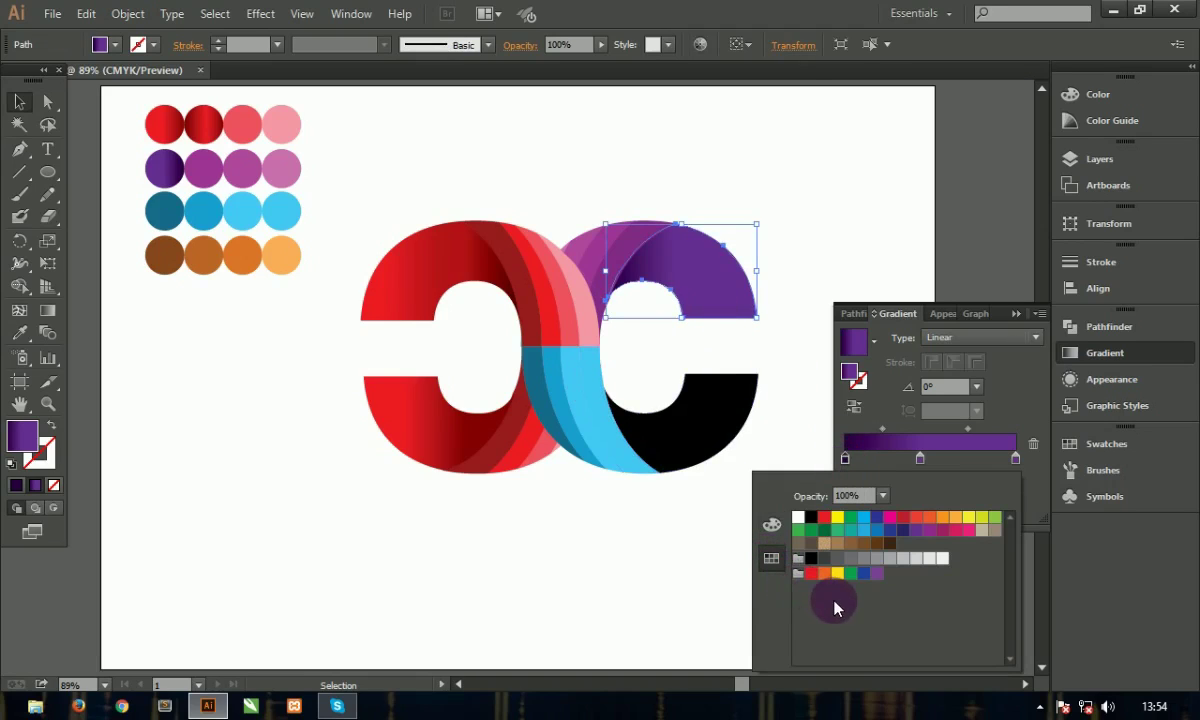
pyautogui.click(936, 535)
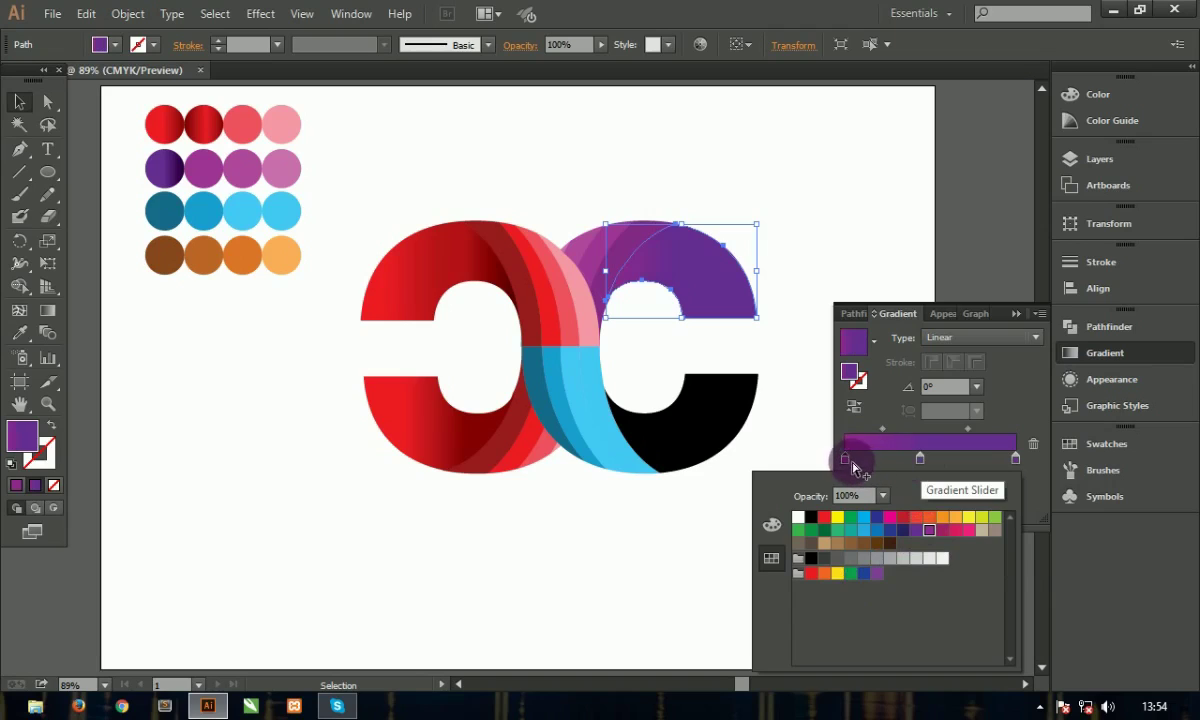
pyautogui.click(773, 550)
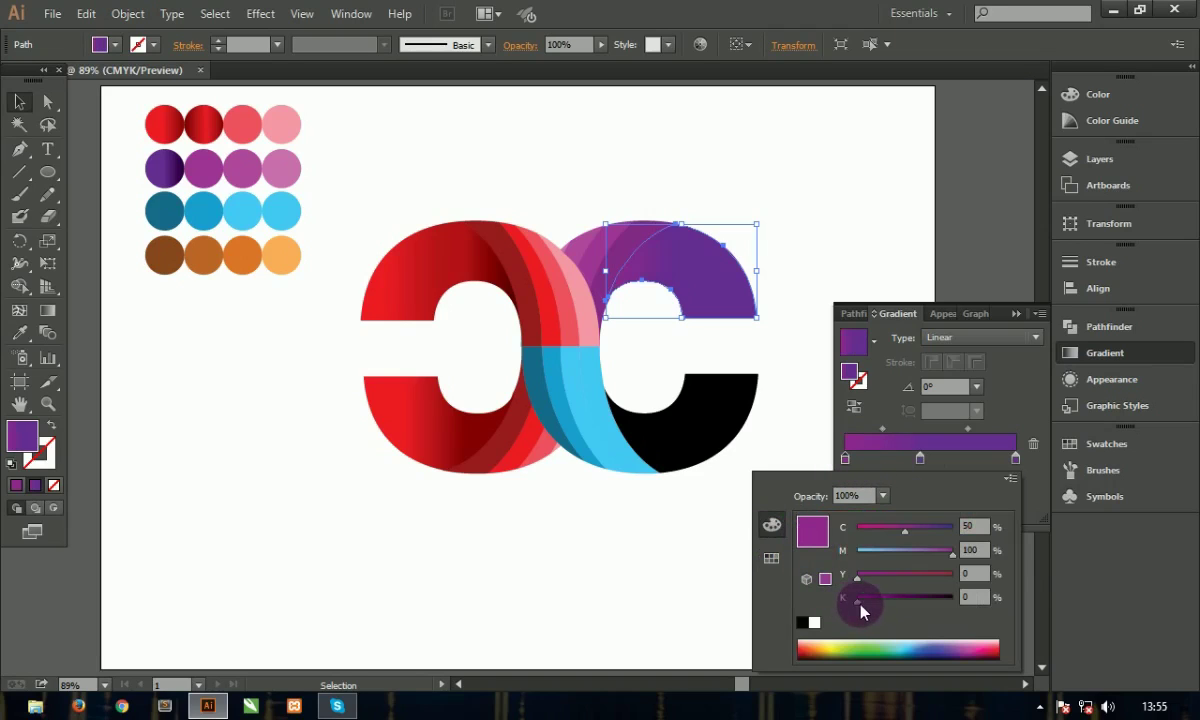
pyautogui.moveTo(884, 604); pyautogui.dragTo(912, 604)
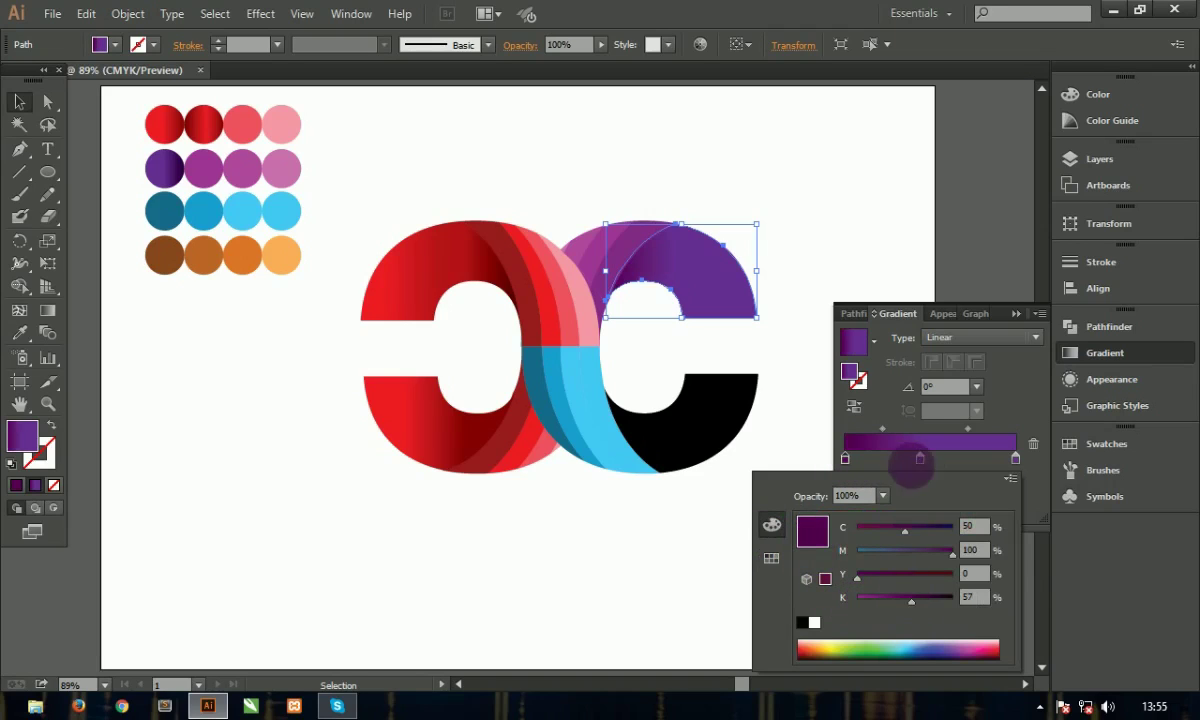
pyautogui.click(920, 458)
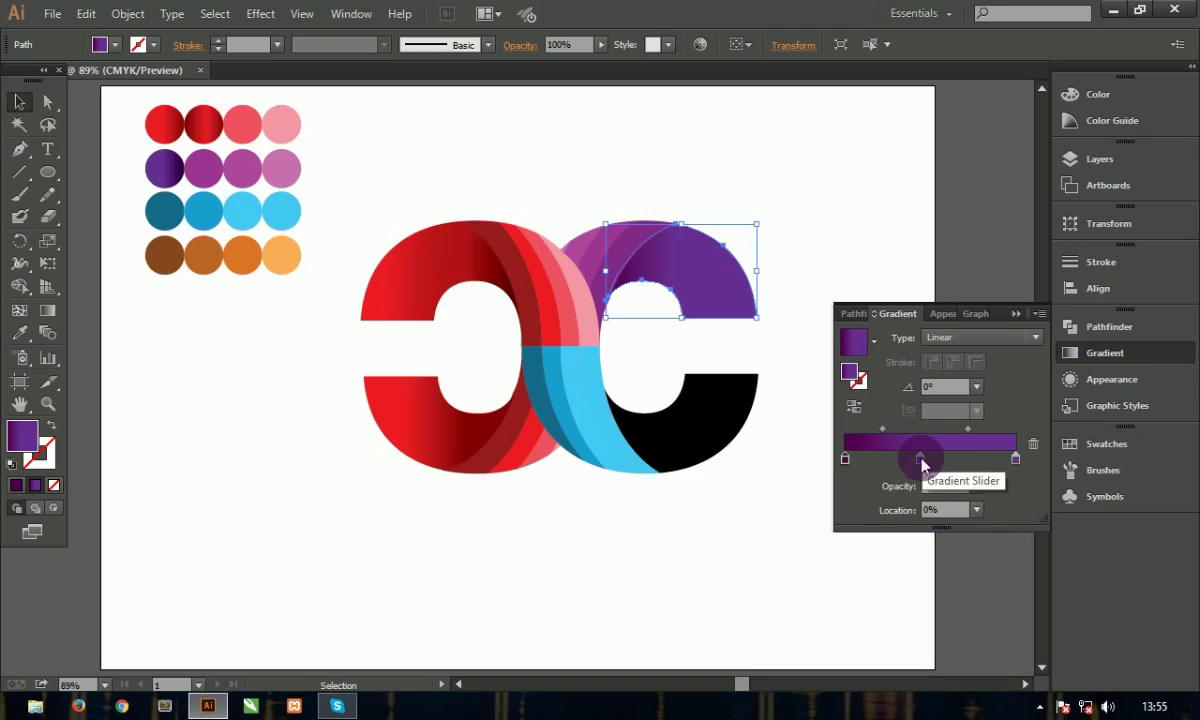
# Step: Move the middle stop to about 54% and make the right stop magenta-purple
pyautogui.moveTo(920, 458); pyautogui.dragTo(938, 462)
pyautogui.doubleClick(937, 460)
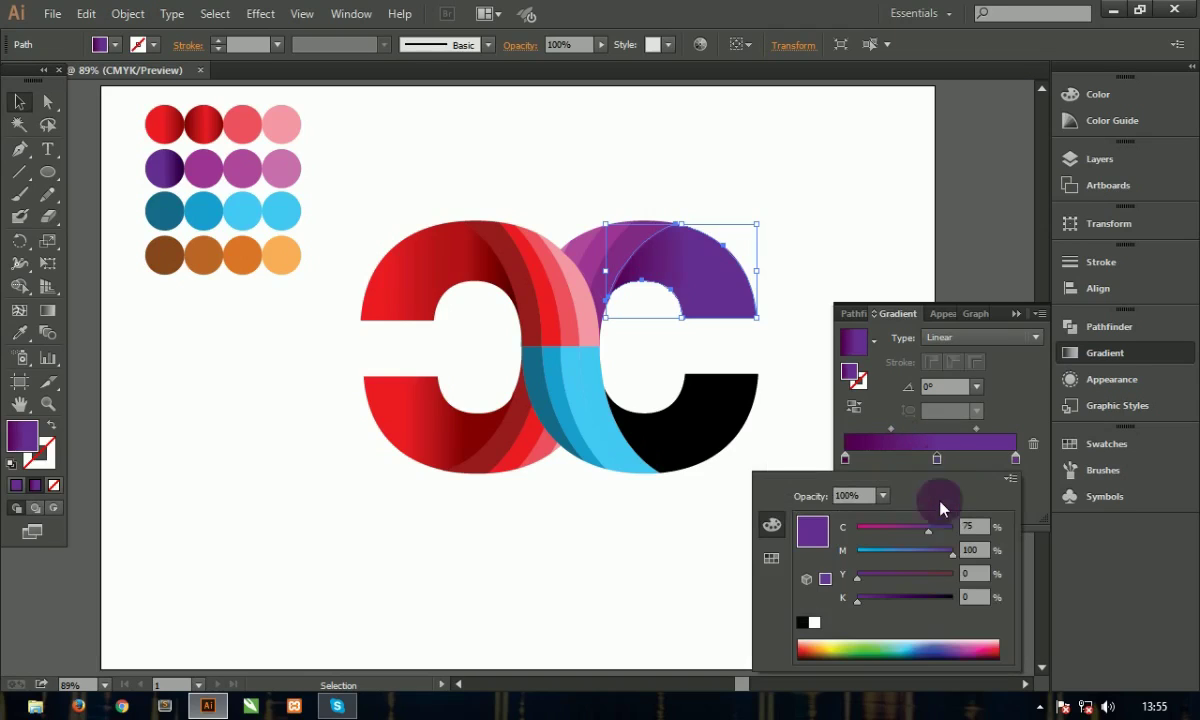
pyautogui.click(771, 558)
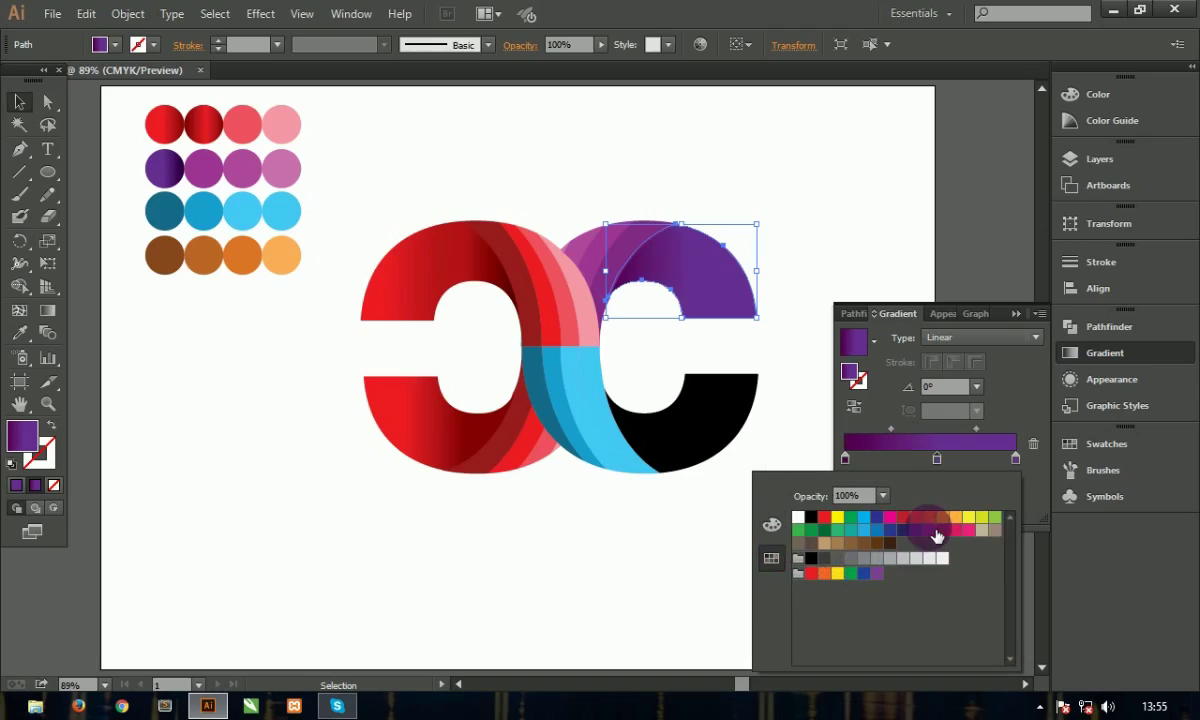
pyautogui.click(1015, 460)
pyautogui.doubleClick(1015, 460)
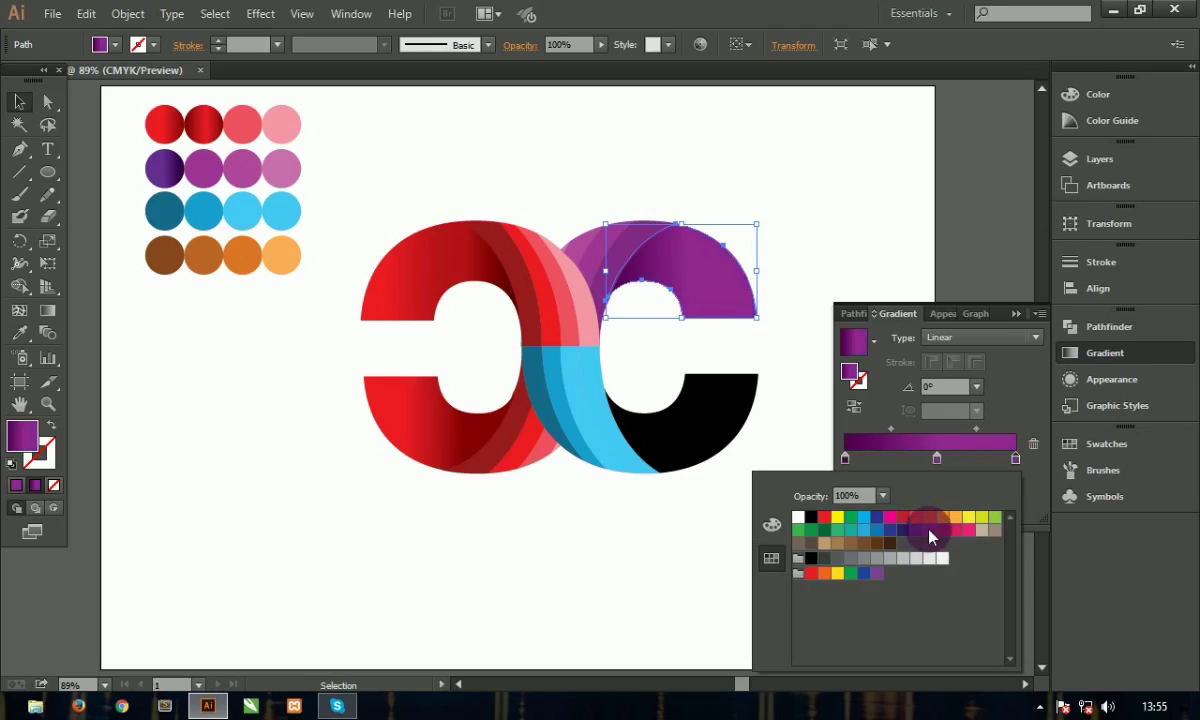
pyautogui.click(929, 530)
pyautogui.click(244, 294)
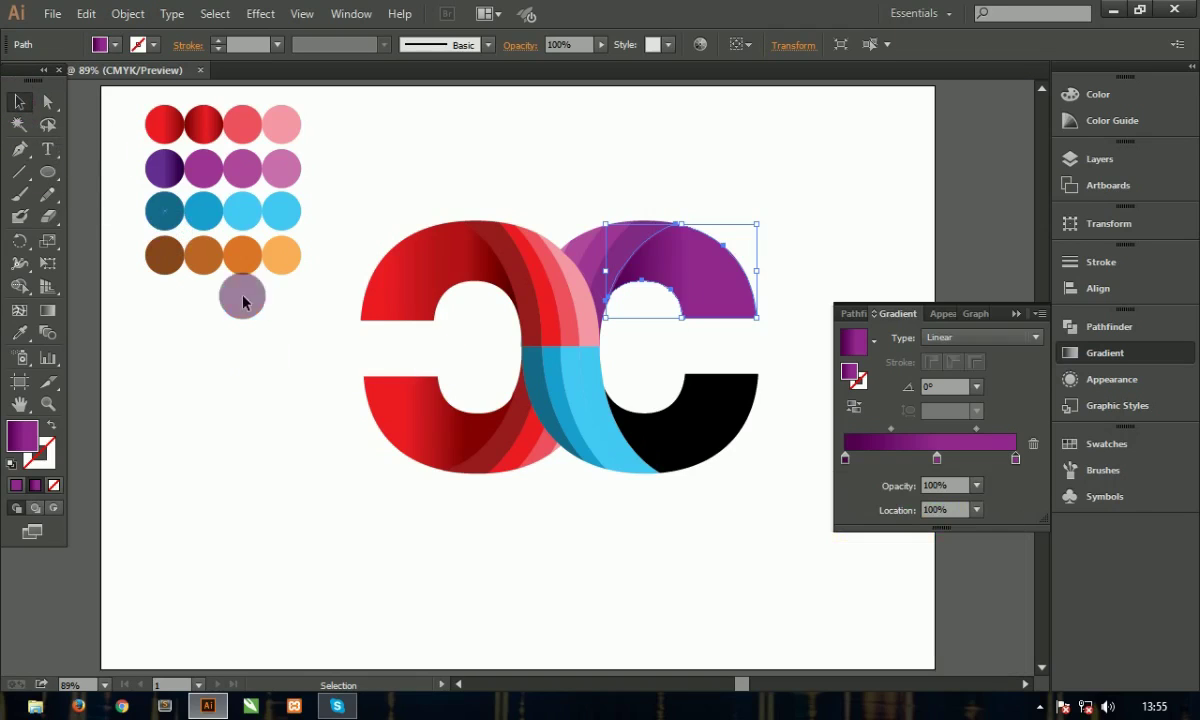
pyautogui.click(270, 407)
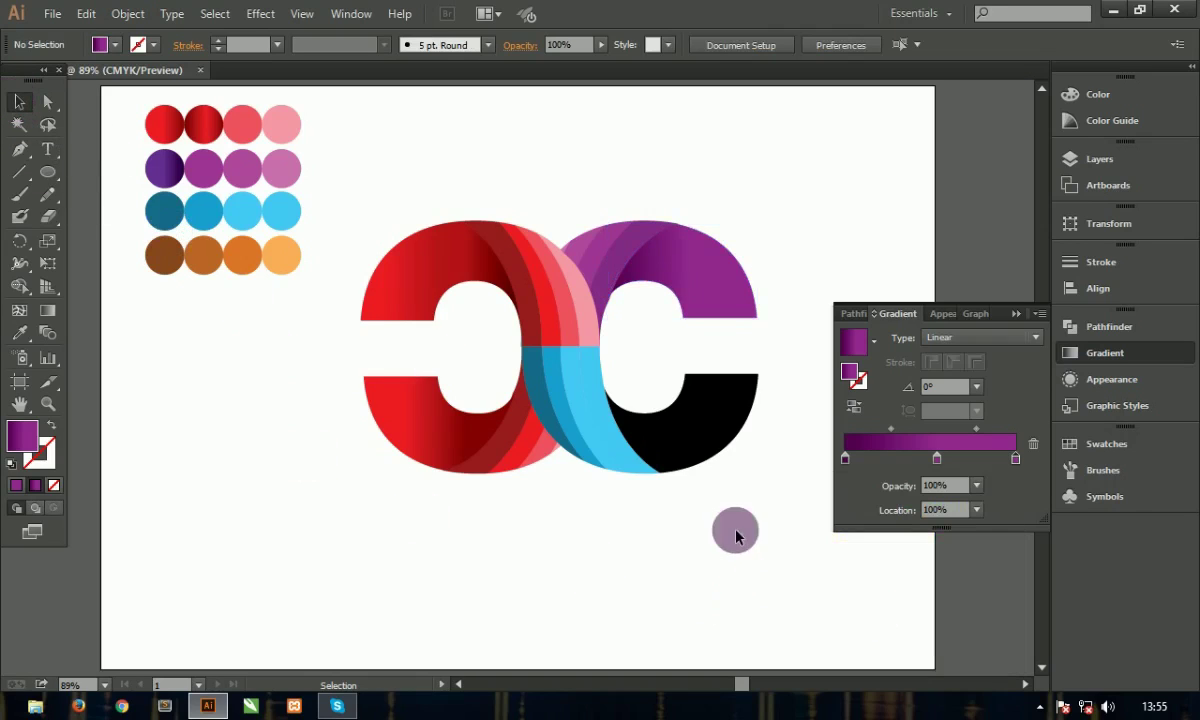
pyautogui.click(668, 445)
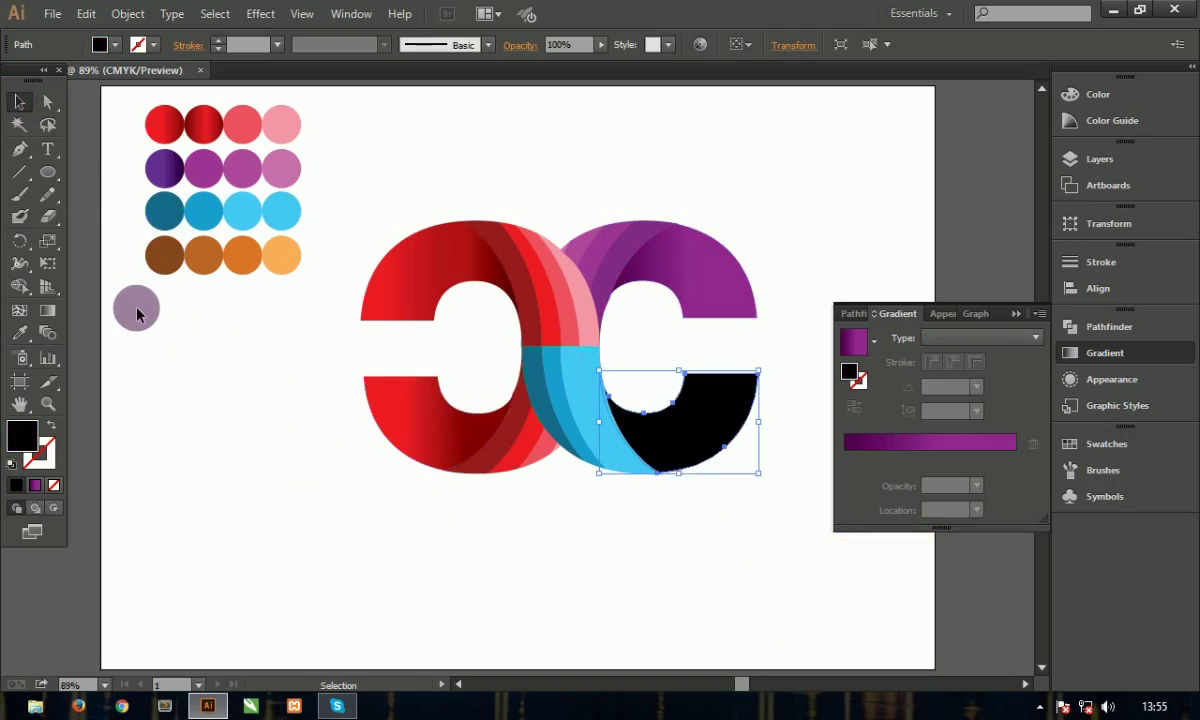
# Step: Apply the current gradient to the teal sample circle
pyautogui.click(137, 314)
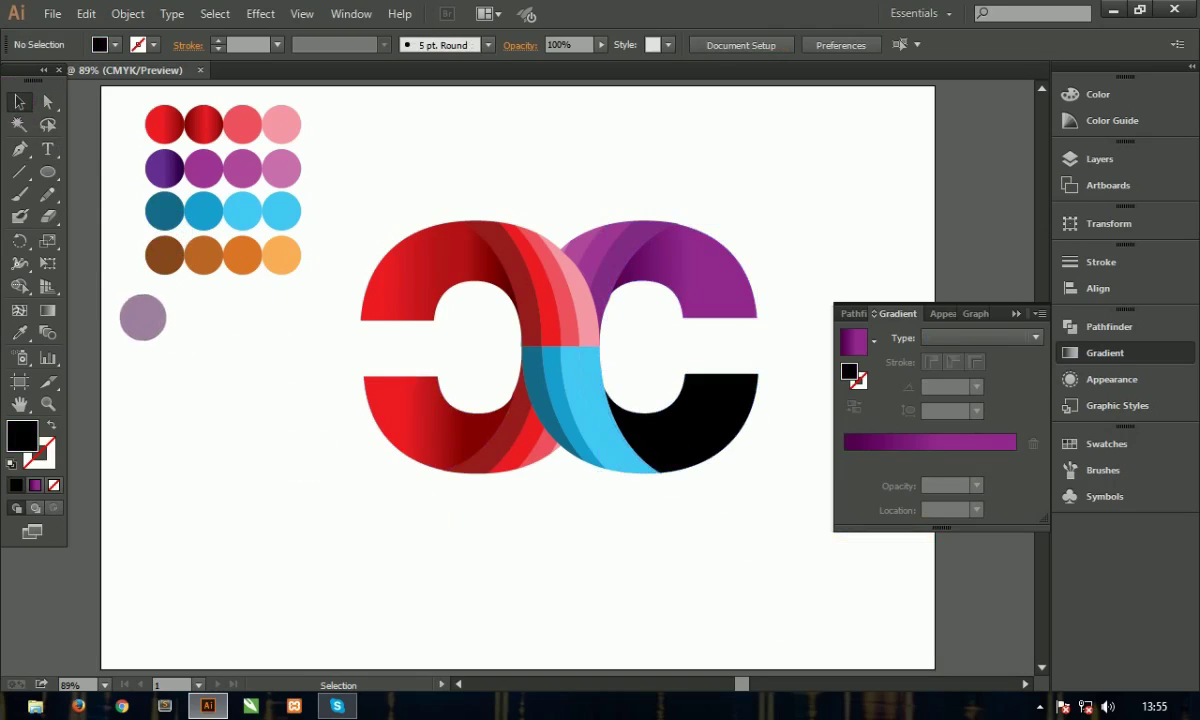
pyautogui.click(710, 414)
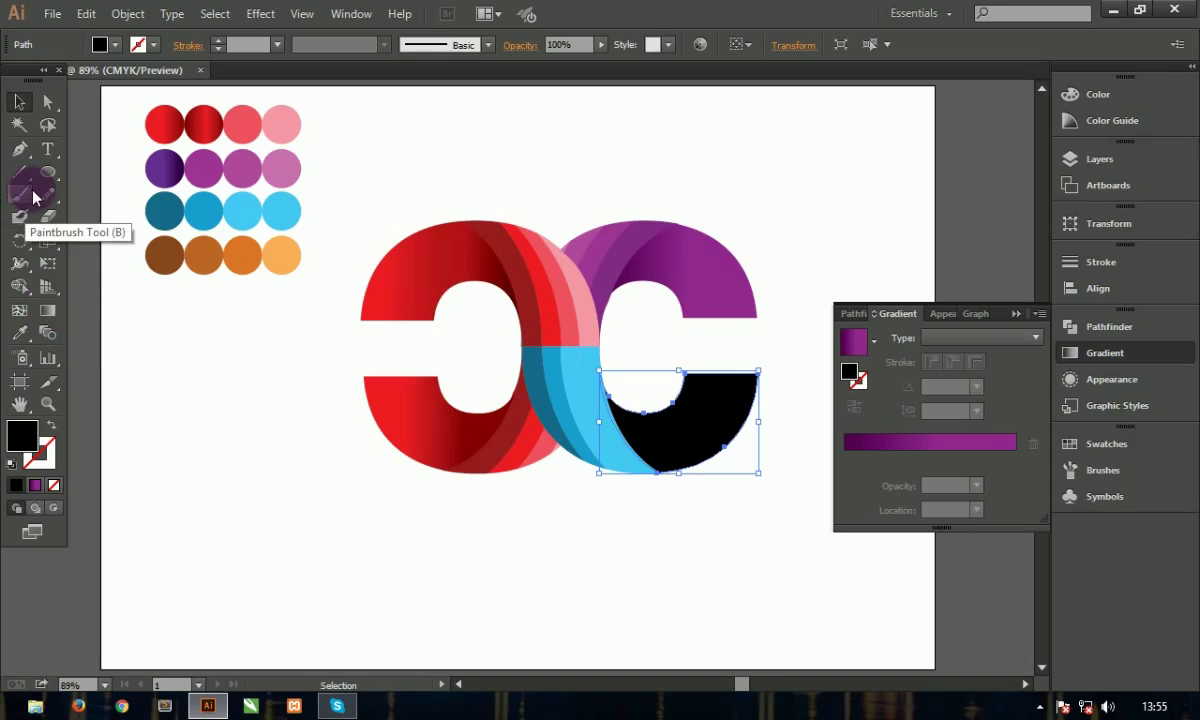
pyautogui.click(160, 215)
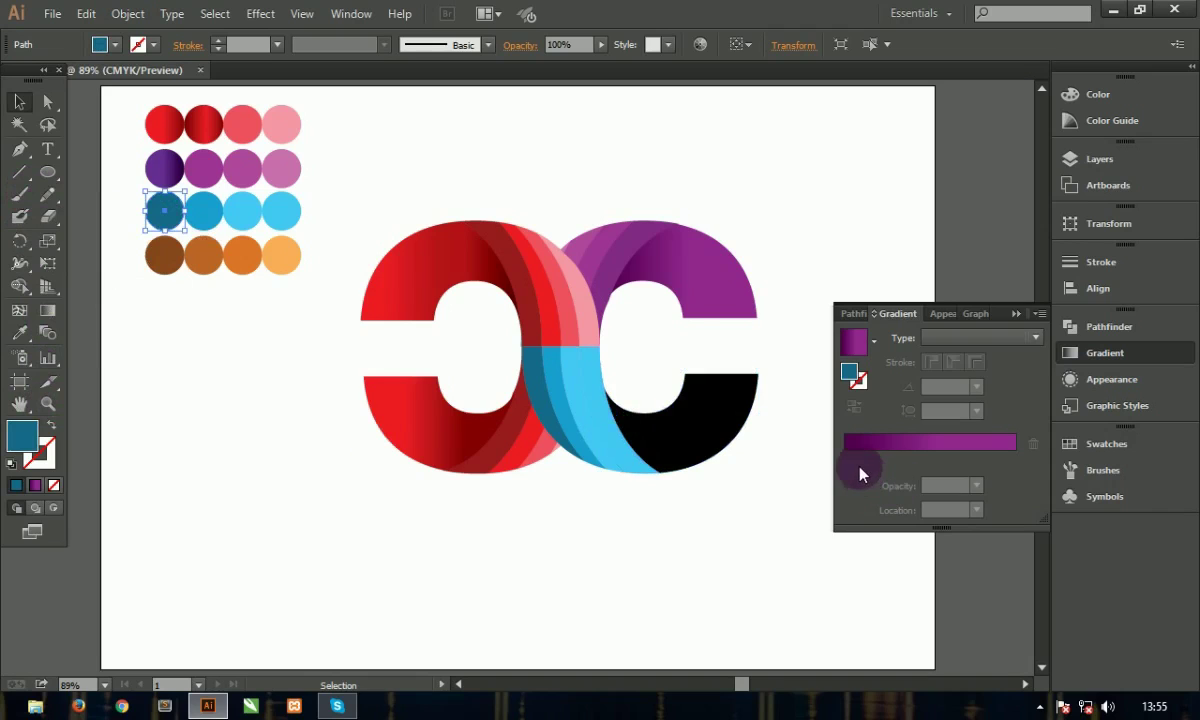
pyautogui.doubleClick(852, 377)
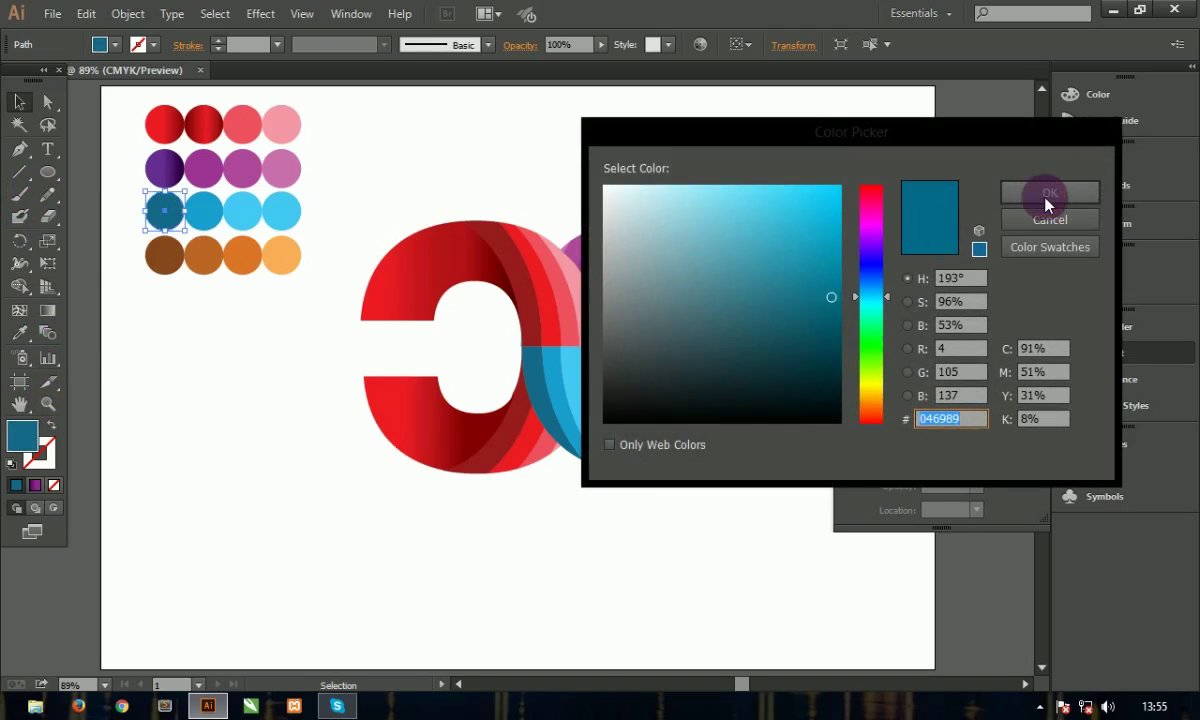
pyautogui.click(1043, 192)
pyautogui.click(843, 447)
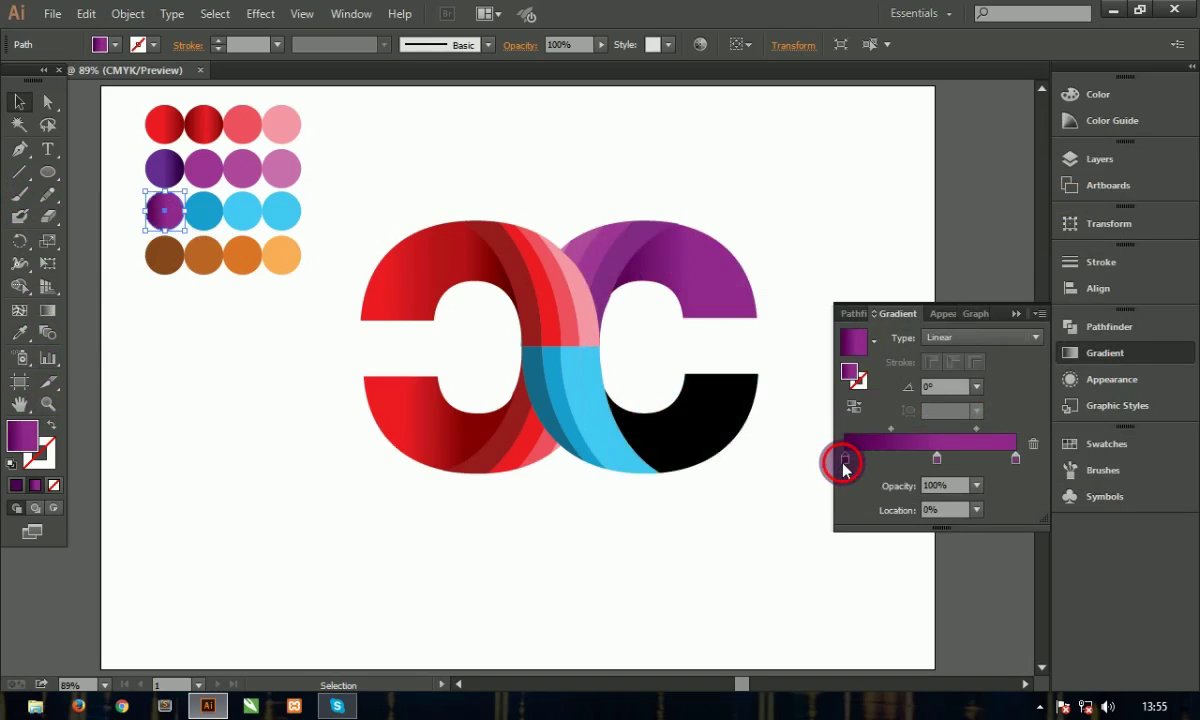
# Step: Make the circle's gradient run from deep teal-blue cyan to light blue middle and right stops
pyautogui.doubleClick(845, 458)
pyautogui.click(863, 517)
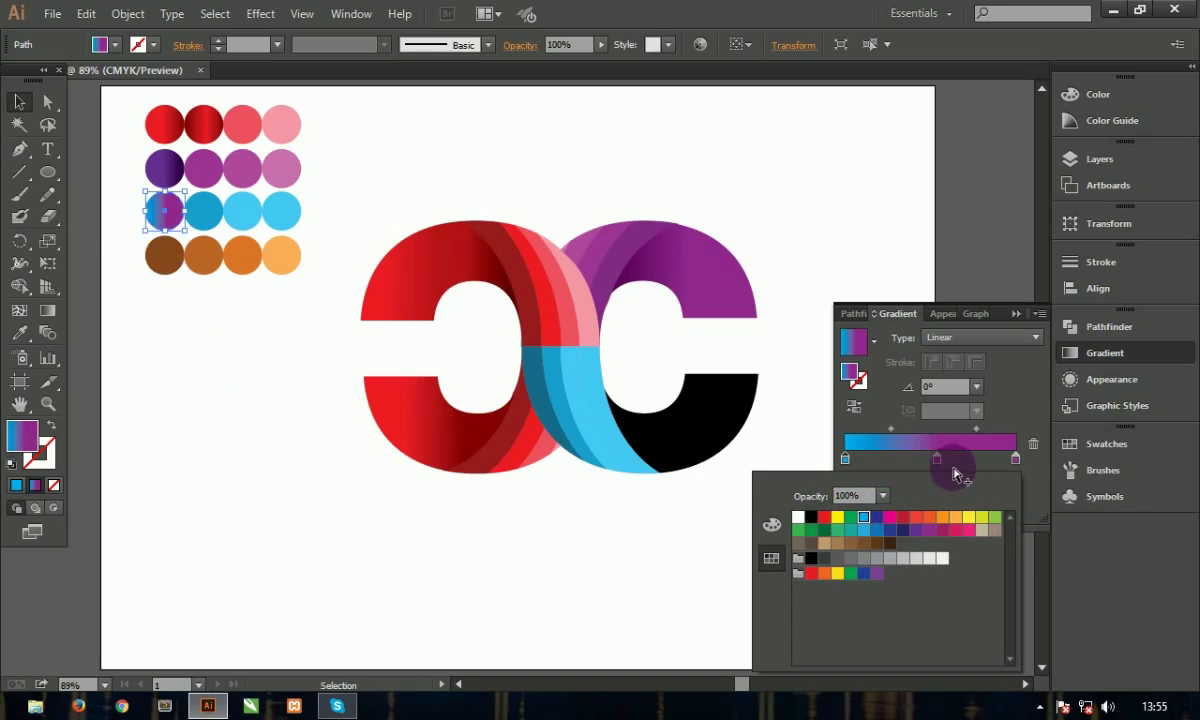
pyautogui.click(771, 524)
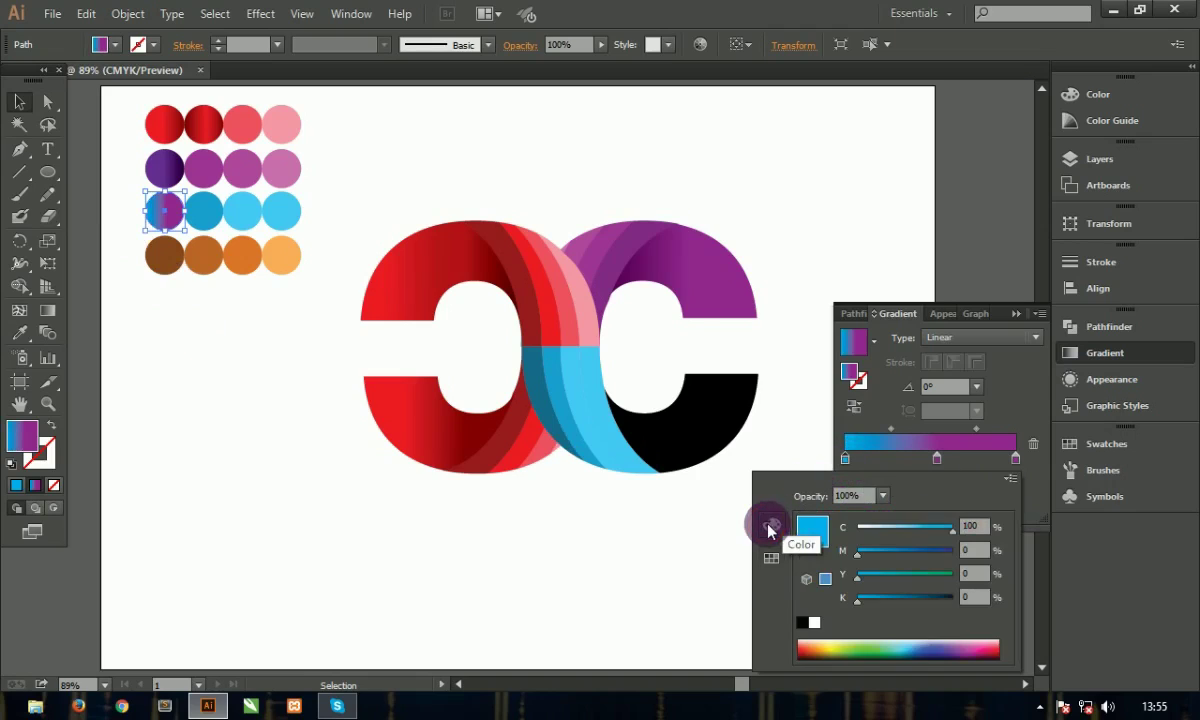
pyautogui.moveTo(860, 603); pyautogui.dragTo(905, 603)
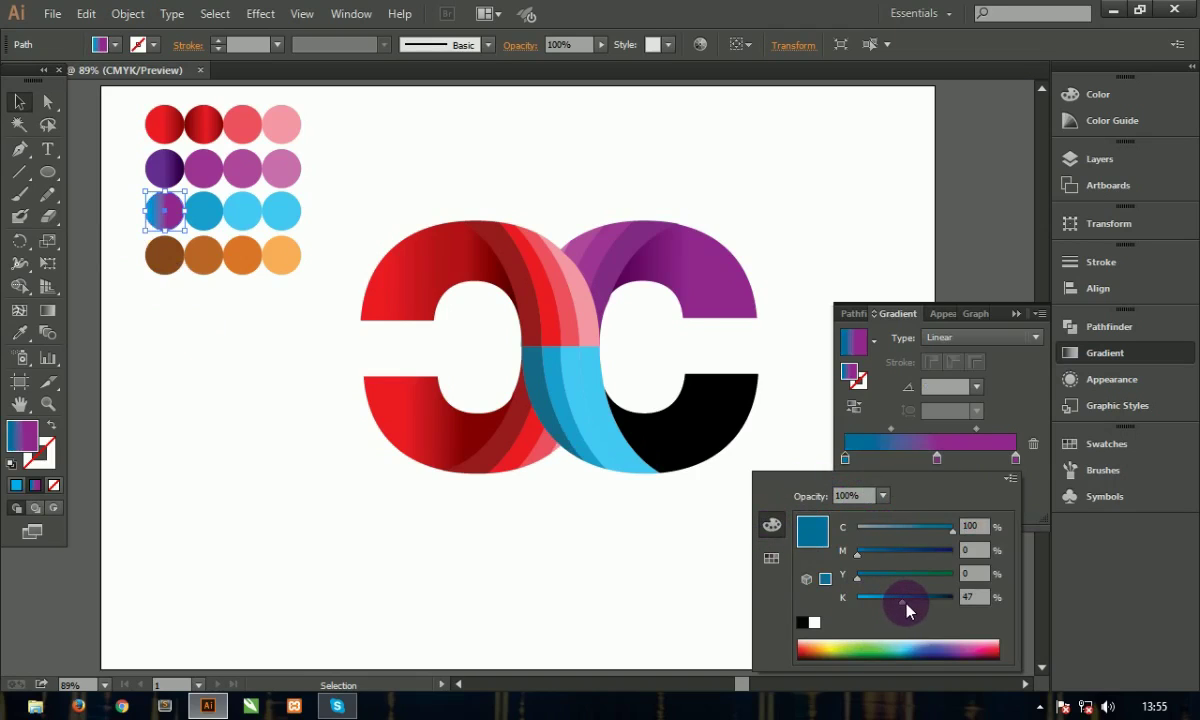
pyautogui.doubleClick(936, 459)
pyautogui.click(771, 557)
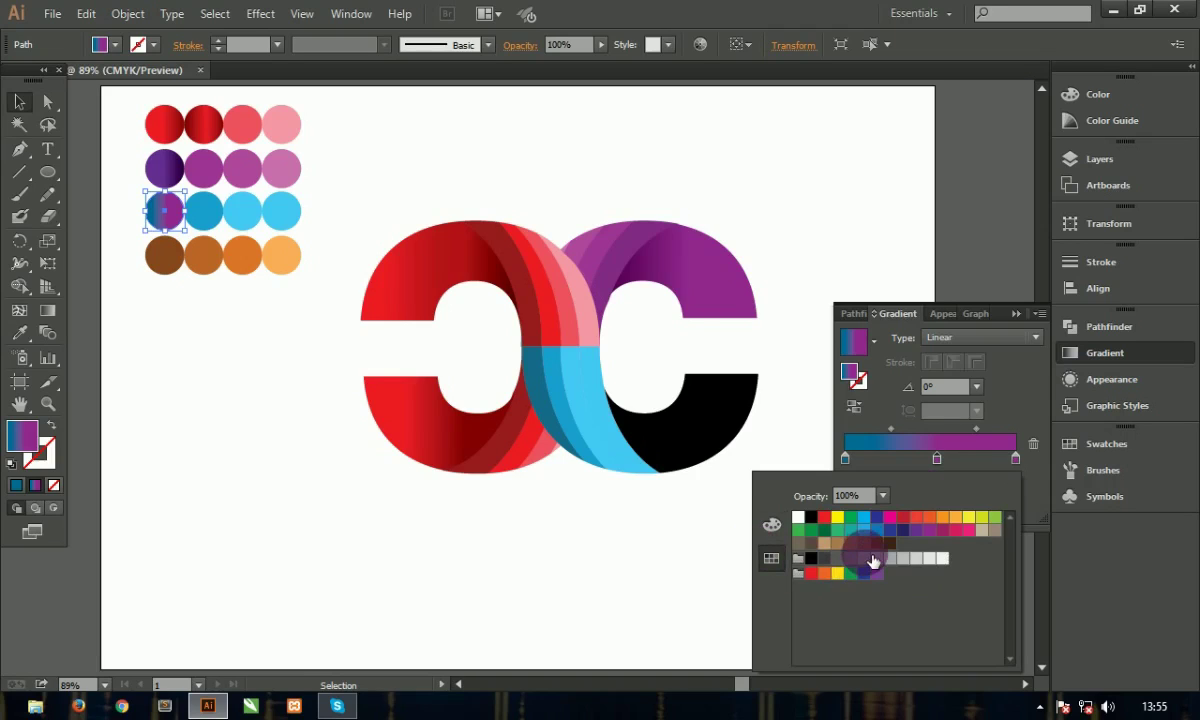
pyautogui.click(863, 530)
pyautogui.click(1015, 458)
pyautogui.doubleClick(1015, 458)
pyautogui.click(863, 528)
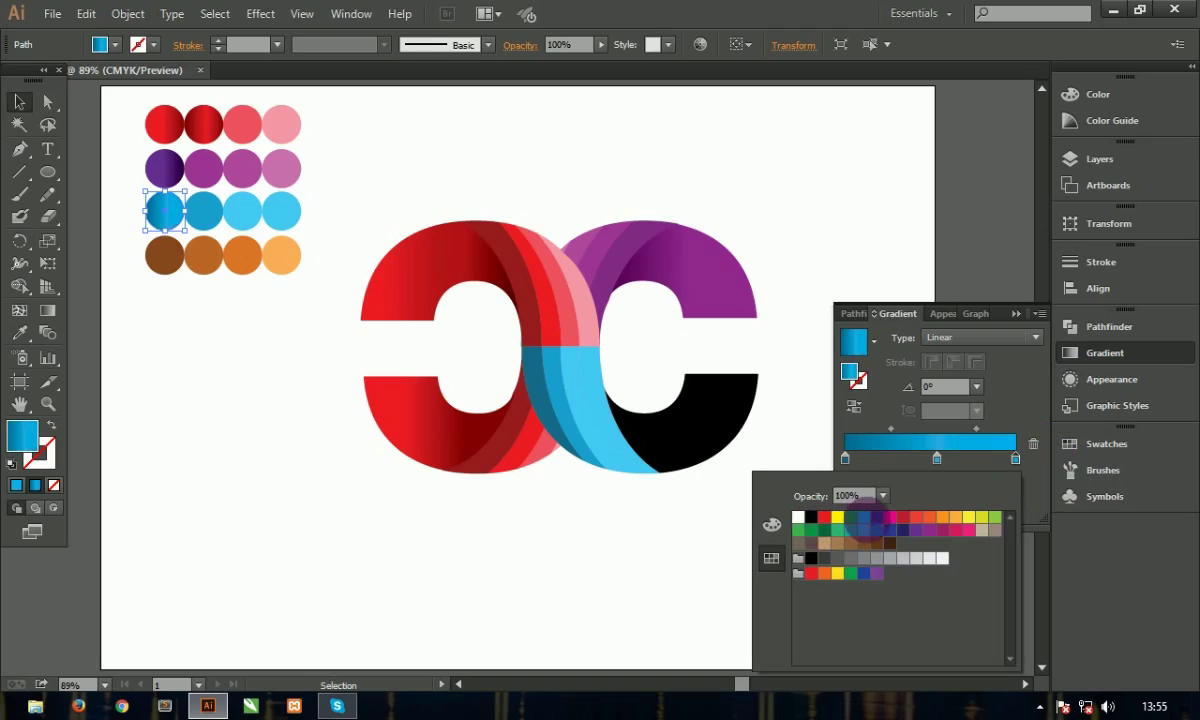
# Step: Darken the left stop further, nudge the middle stop right, and set the midpoint to about 64%
pyautogui.doubleClick(845, 459)
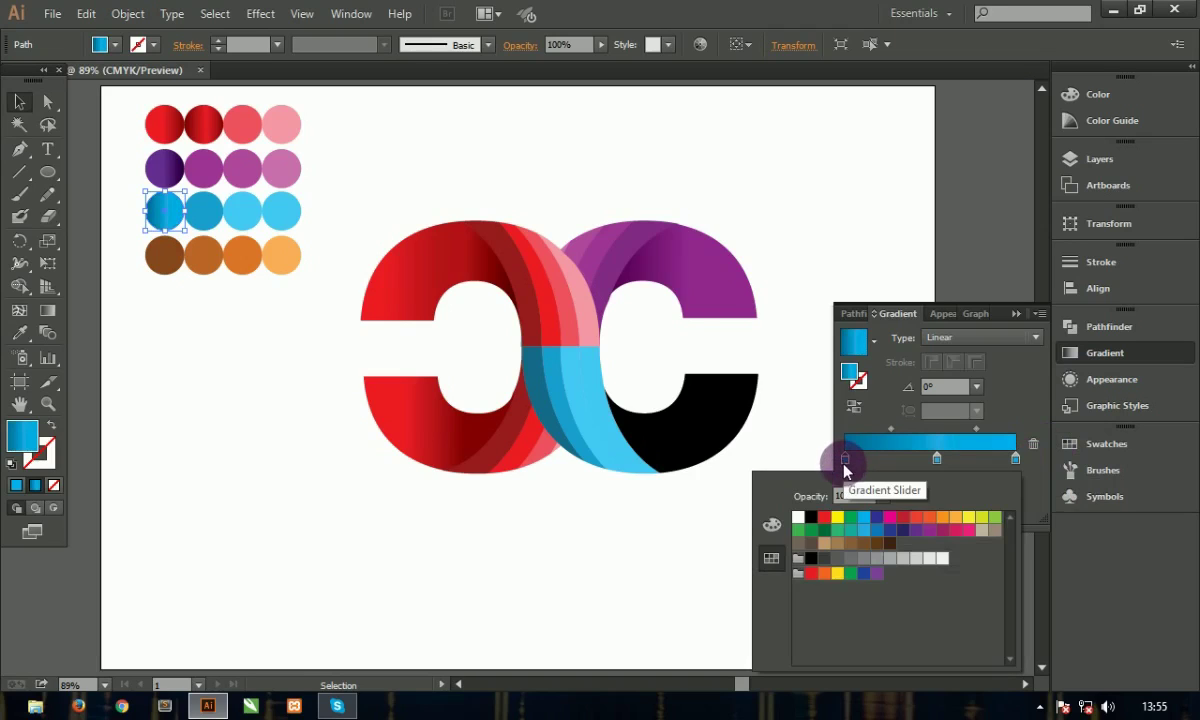
pyautogui.click(772, 527)
pyautogui.moveTo(905, 605); pyautogui.dragTo(935, 605)
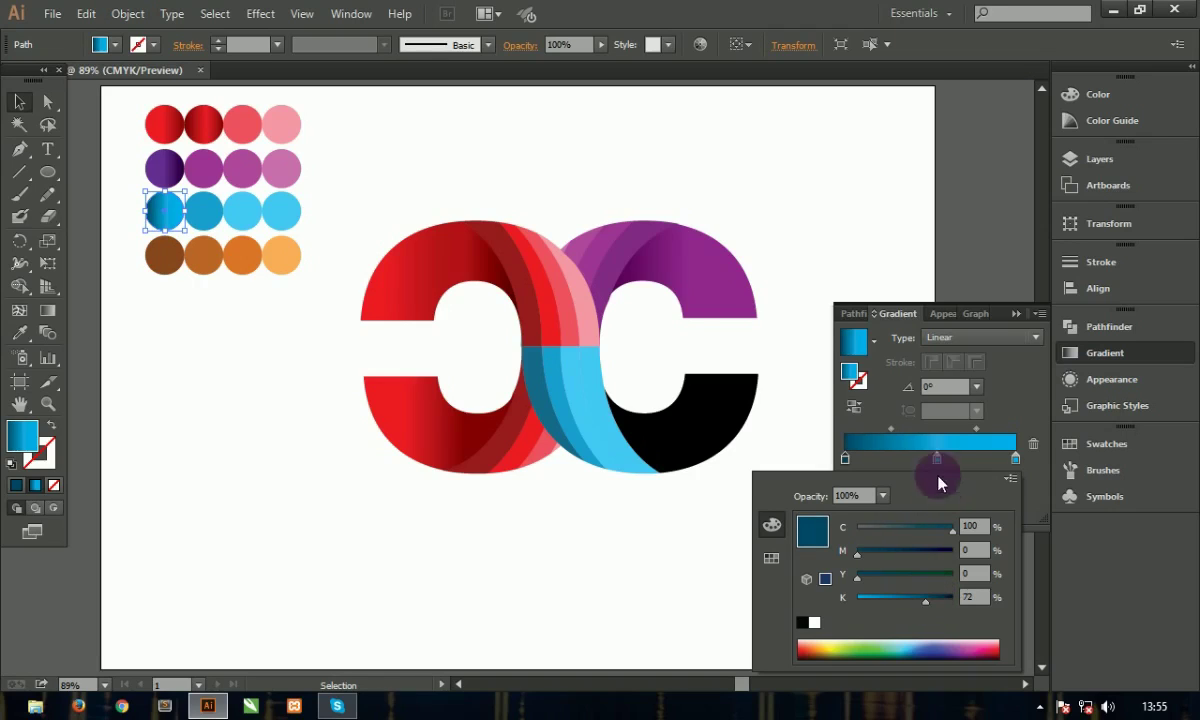
pyautogui.click(955, 470)
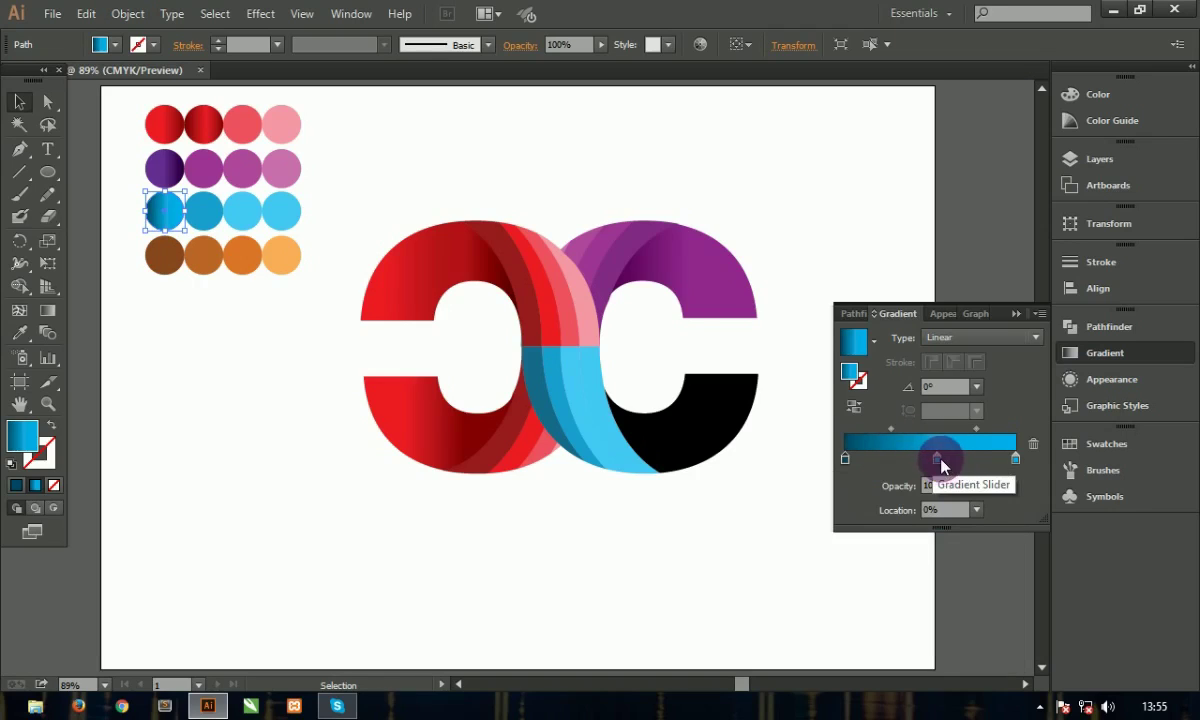
pyautogui.moveTo(937, 459); pyautogui.dragTo(948, 460)
pyautogui.moveTo(894, 428); pyautogui.dragTo(910, 428)
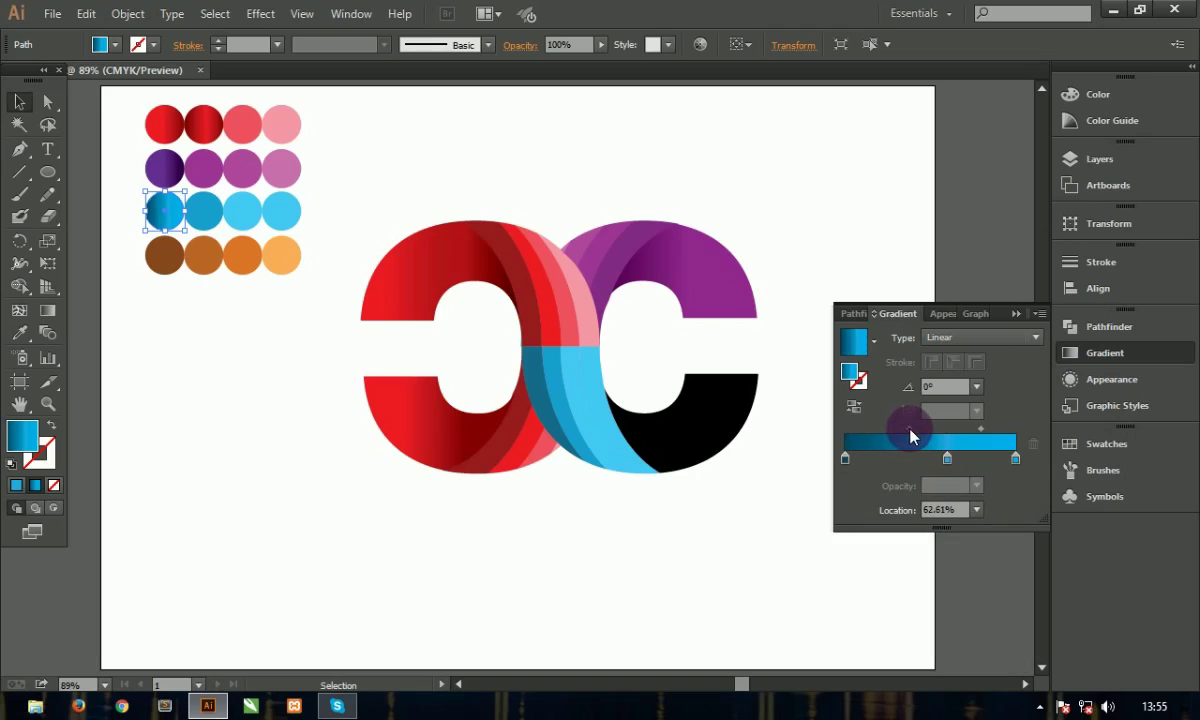
# Step: Copy the blue circle's gradient onto the black lower-right band of the logo
pyautogui.click(255, 381)
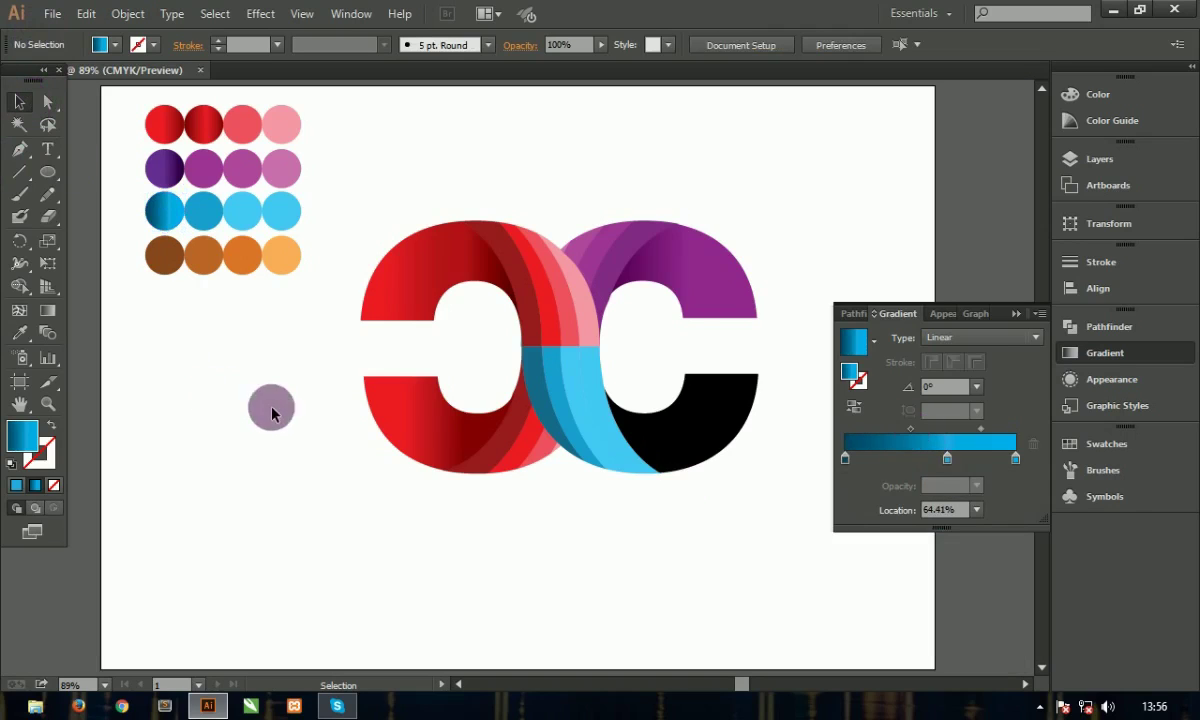
pyautogui.click(666, 408)
pyautogui.click(20, 333)
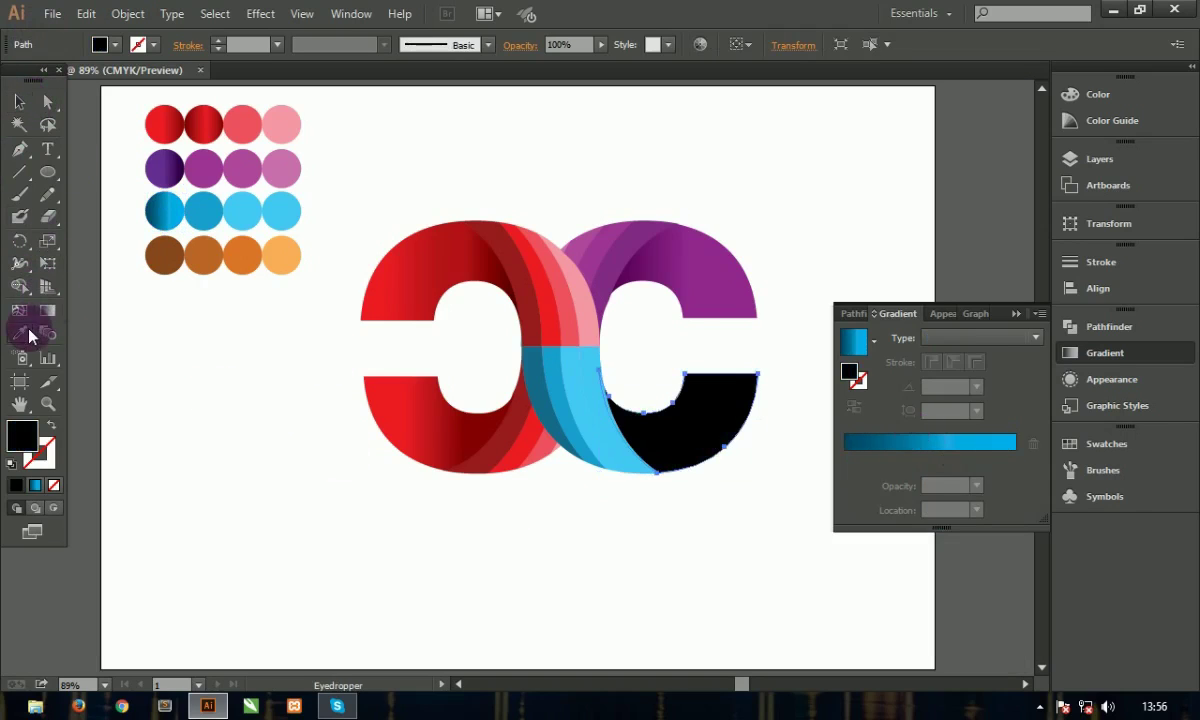
pyautogui.click(166, 214)
pyautogui.click(19, 101)
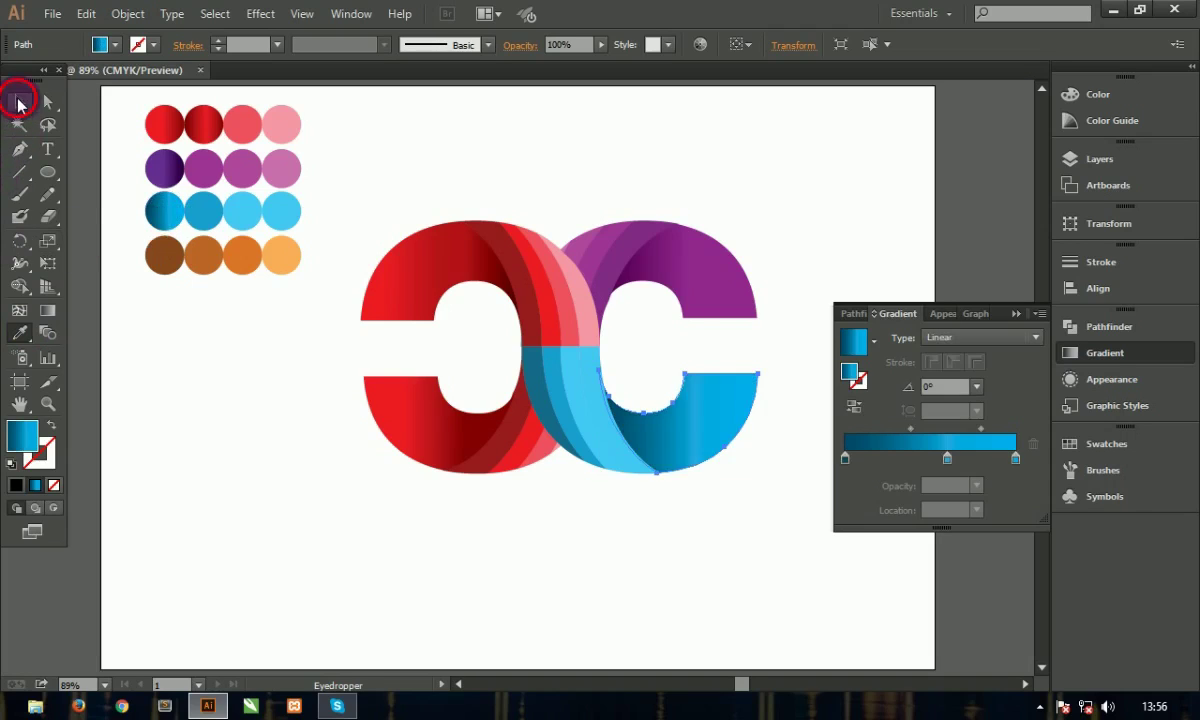
pyautogui.click(252, 460)
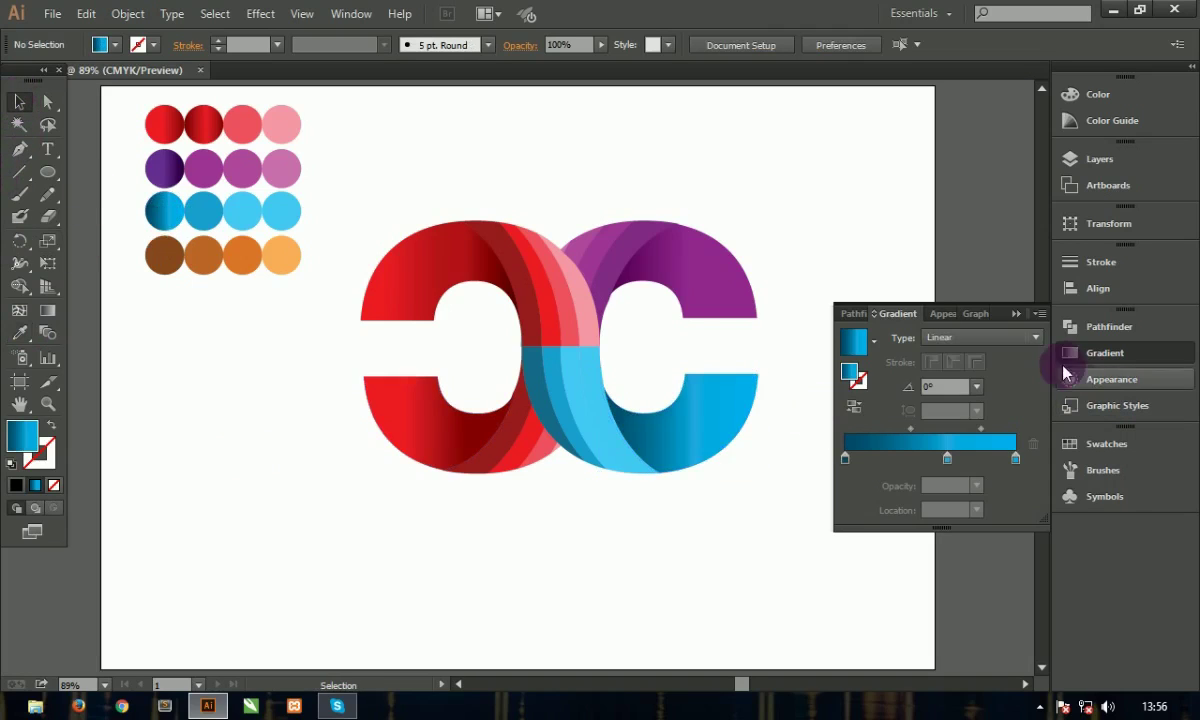
pyautogui.click(1015, 313)
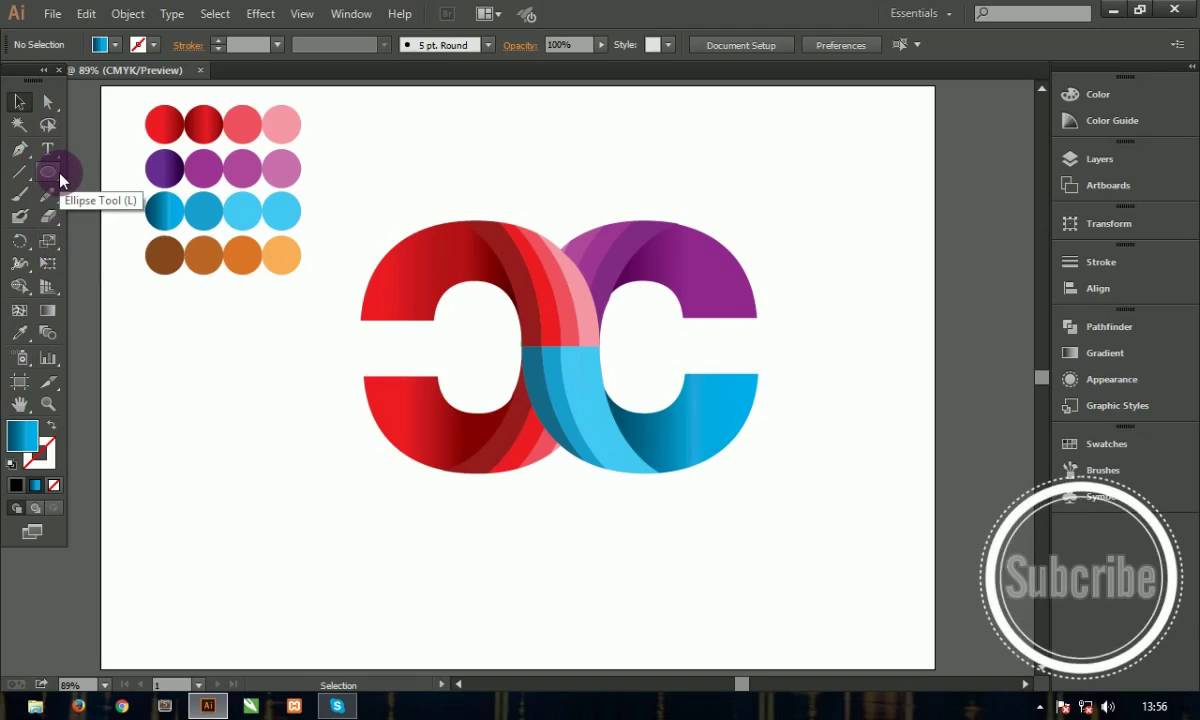
# Step: Switch to the Type tool to add text beneath the logo
pyautogui.click(57, 155)
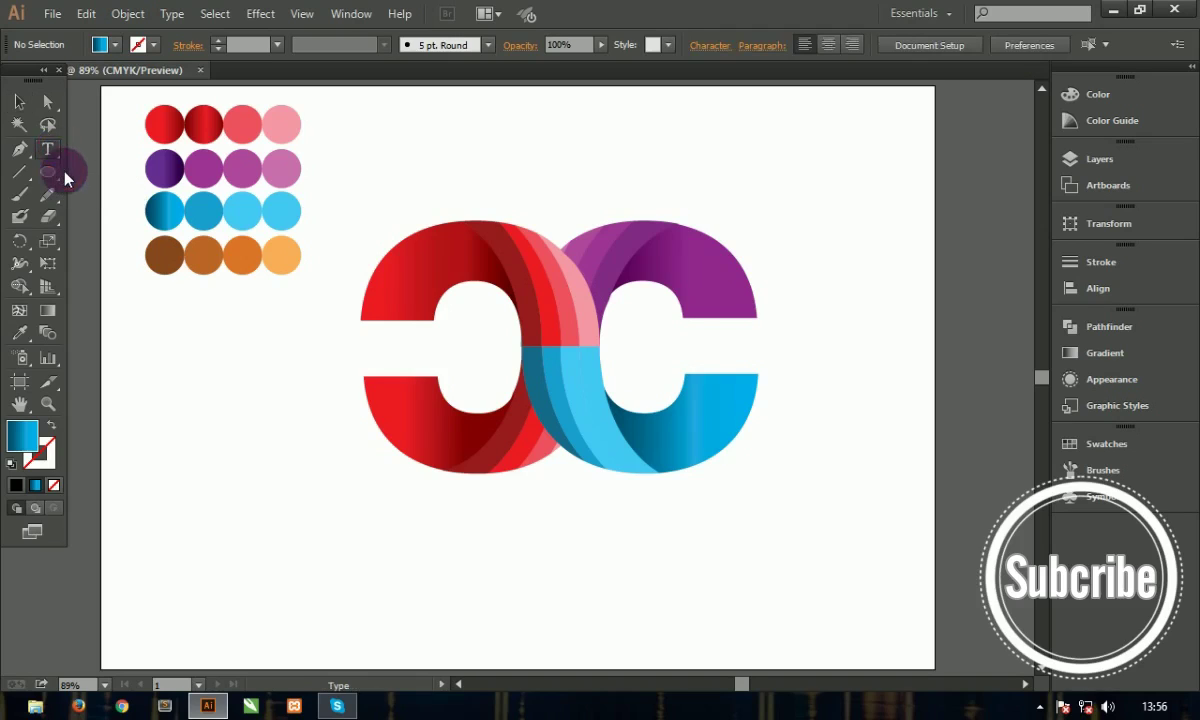
# Step: Create the MATTER text area below the logo at 36 pt and change its font
pyautogui.moveTo(423, 492)
pyautogui.mouseDown()
pyautogui.moveTo(762, 598)
pyautogui.moveTo(797, 594)
pyautogui.mouseUp()
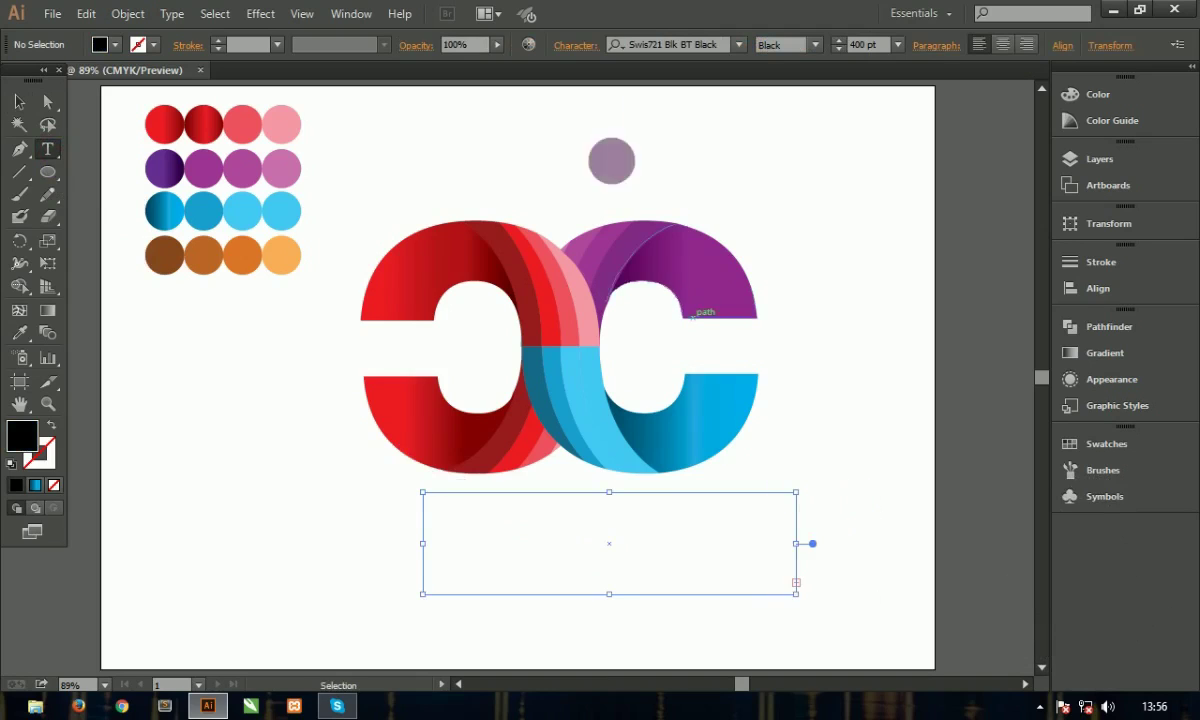
pyautogui.click(575, 45)
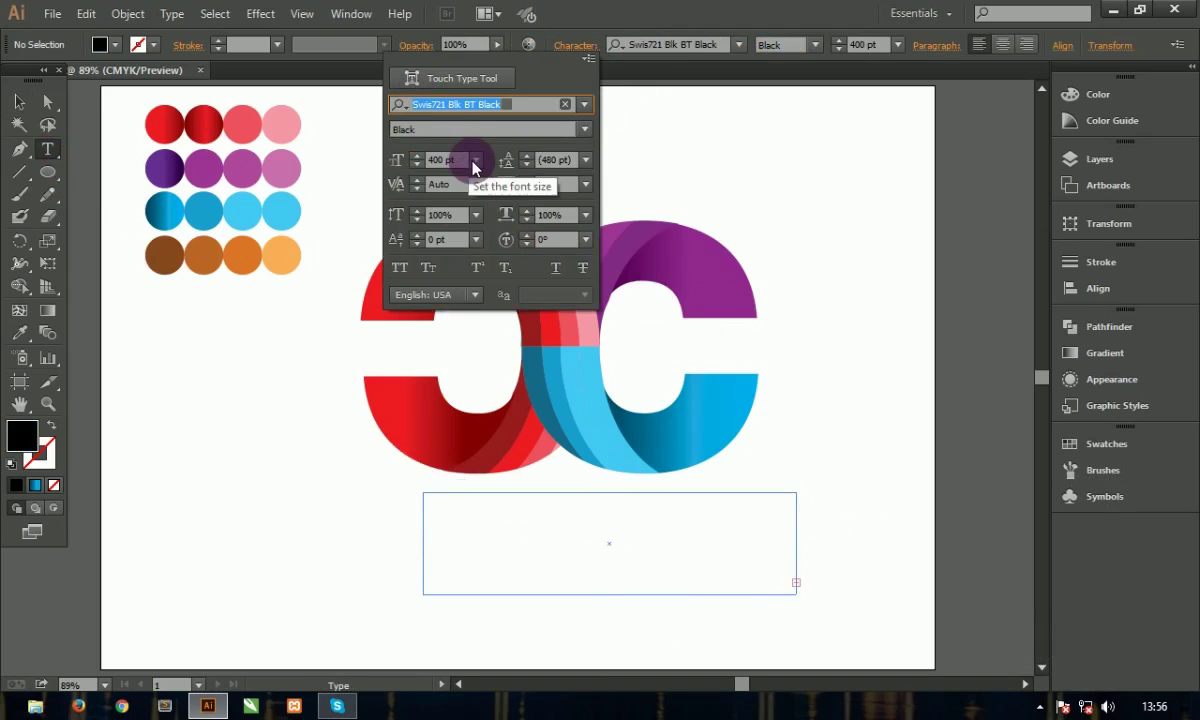
pyautogui.click(476, 160)
pyautogui.click(500, 433)
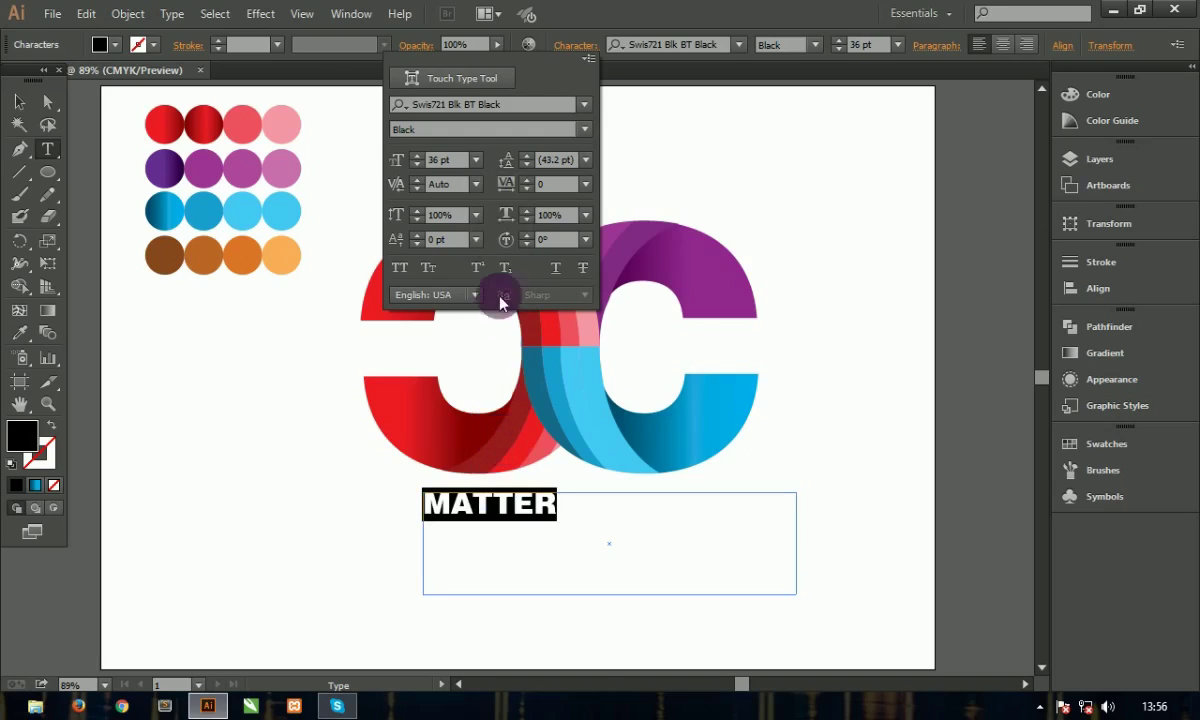
pyautogui.click(482, 105)
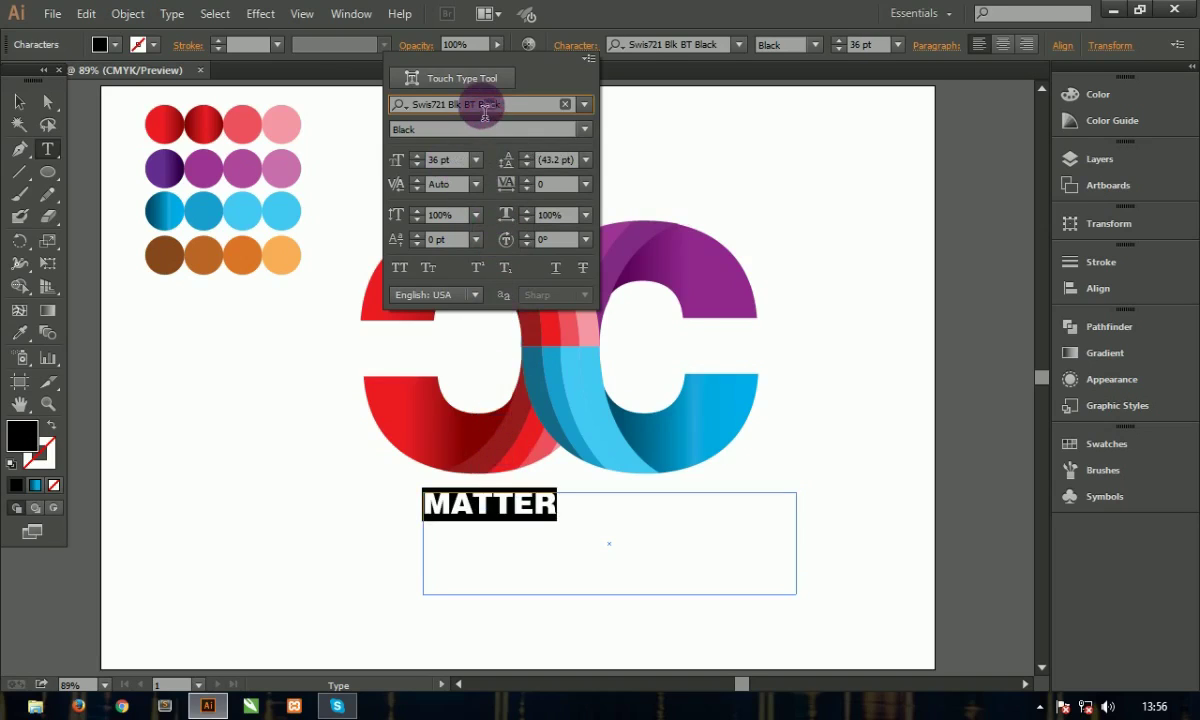
pyautogui.press('Down')
pyautogui.press('Down')
pyautogui.press('Down')
pyautogui.press('Down')
pyautogui.press('Down')
pyautogui.press('Down')
pyautogui.press('Down')
pyautogui.press('Down')
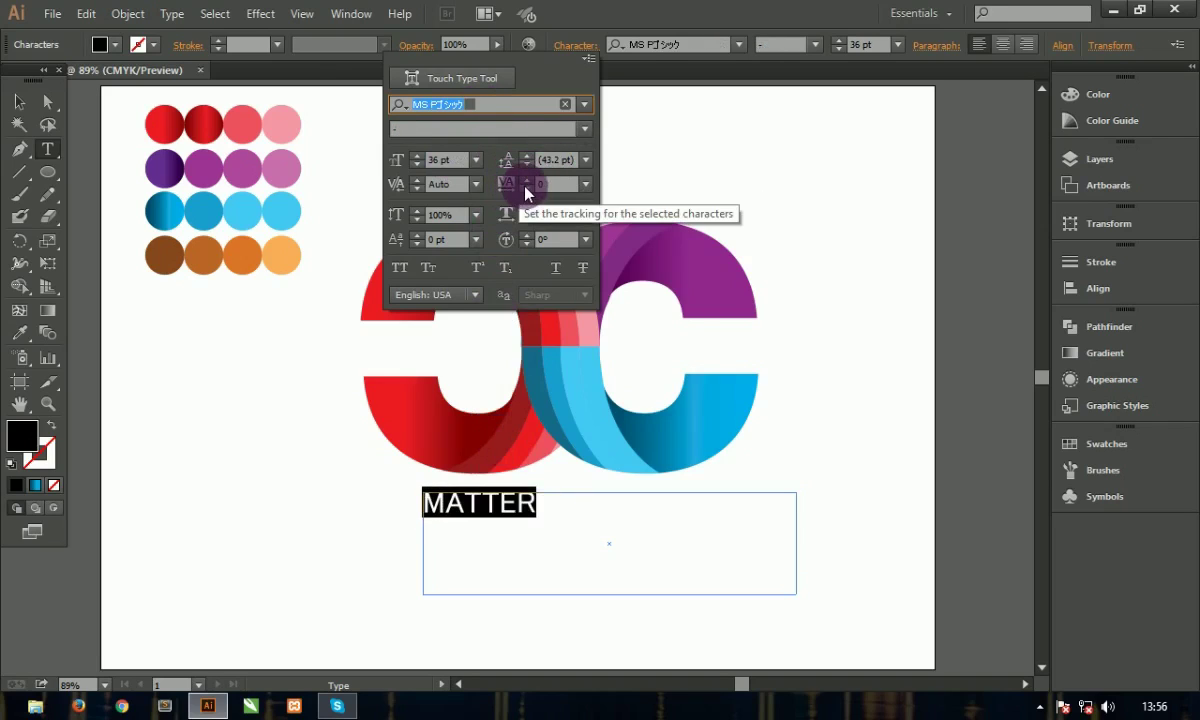
# Step: Widen MATTER's tracking from 10 to 400 and beyond
pyautogui.moveTo(507, 192); pyautogui.dragTo(571, 196)
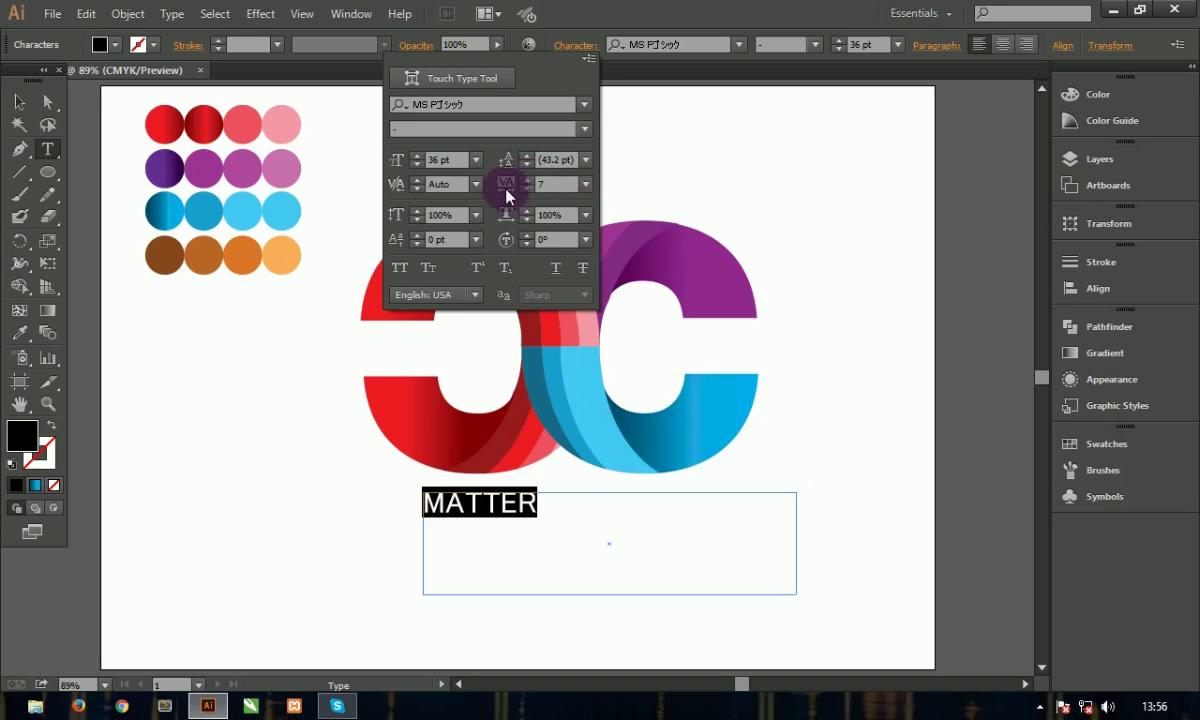
pyautogui.click(555, 194)
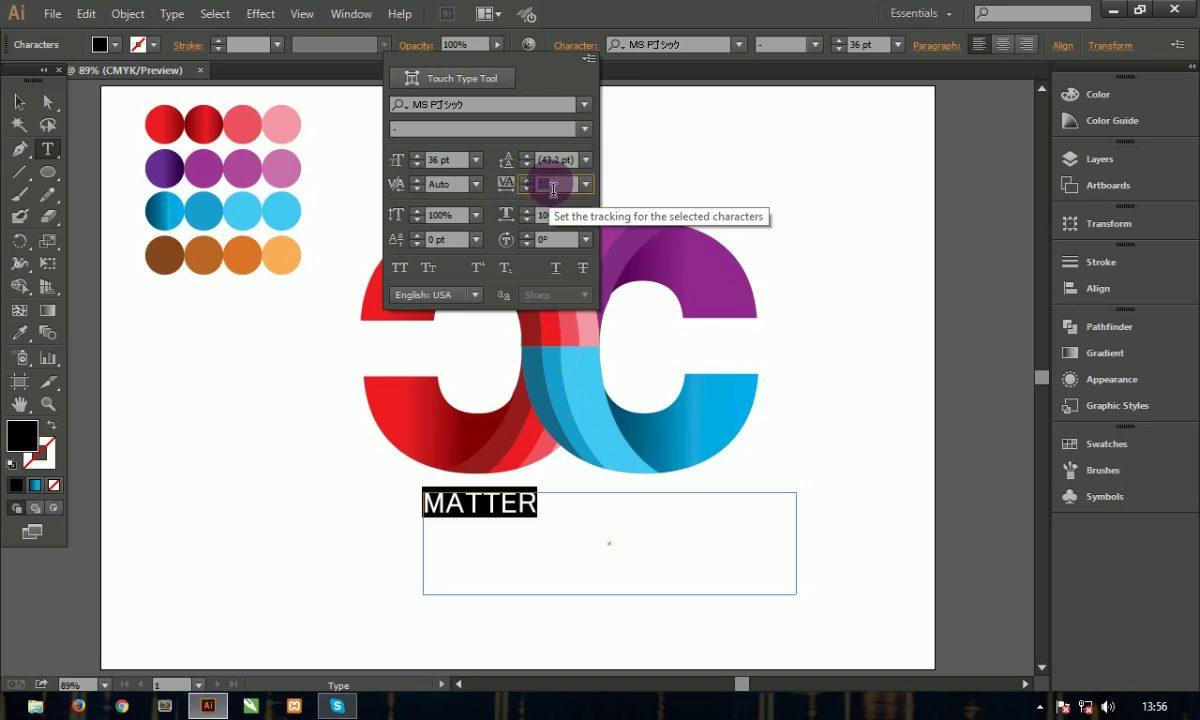
pyautogui.write('100')
pyautogui.press('Return')
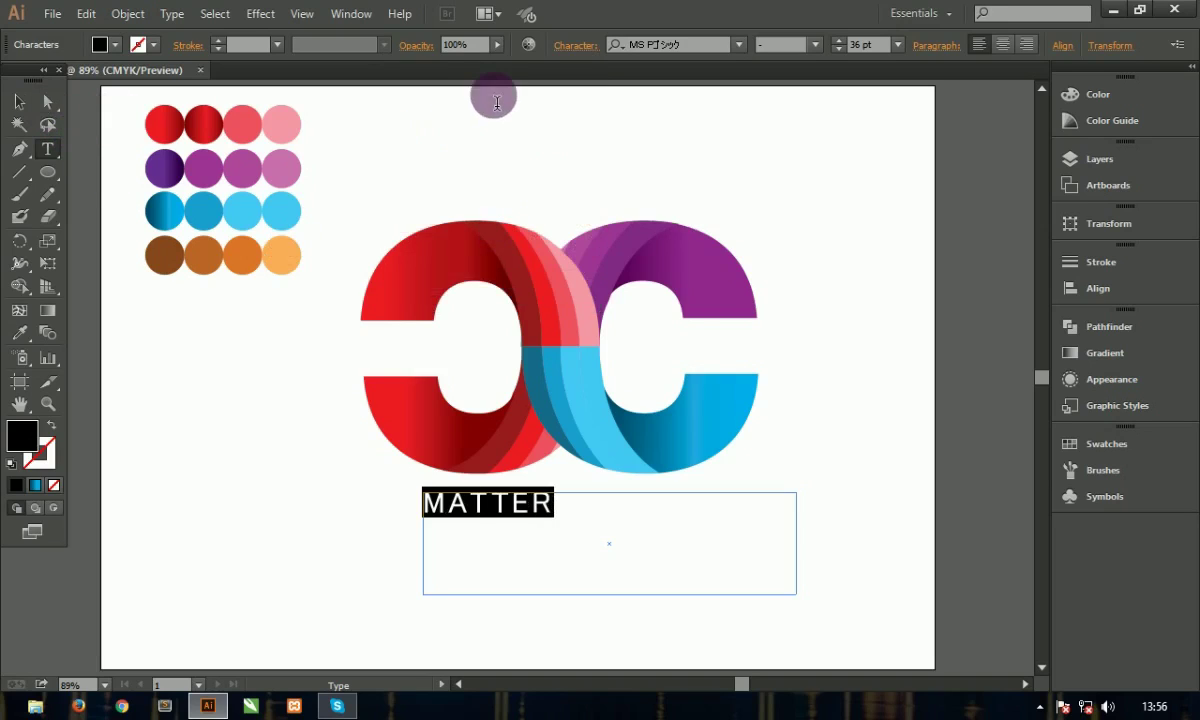
pyautogui.click(575, 45)
pyautogui.click(540, 184)
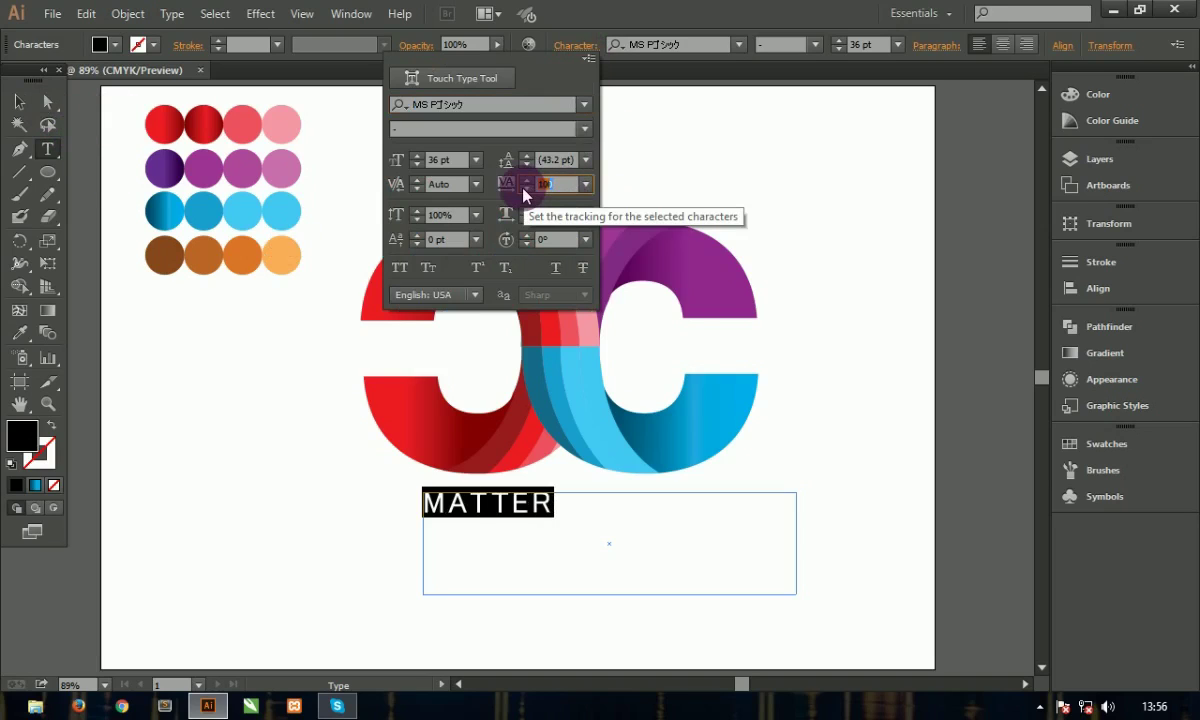
pyautogui.write('400')
pyautogui.press('Return')
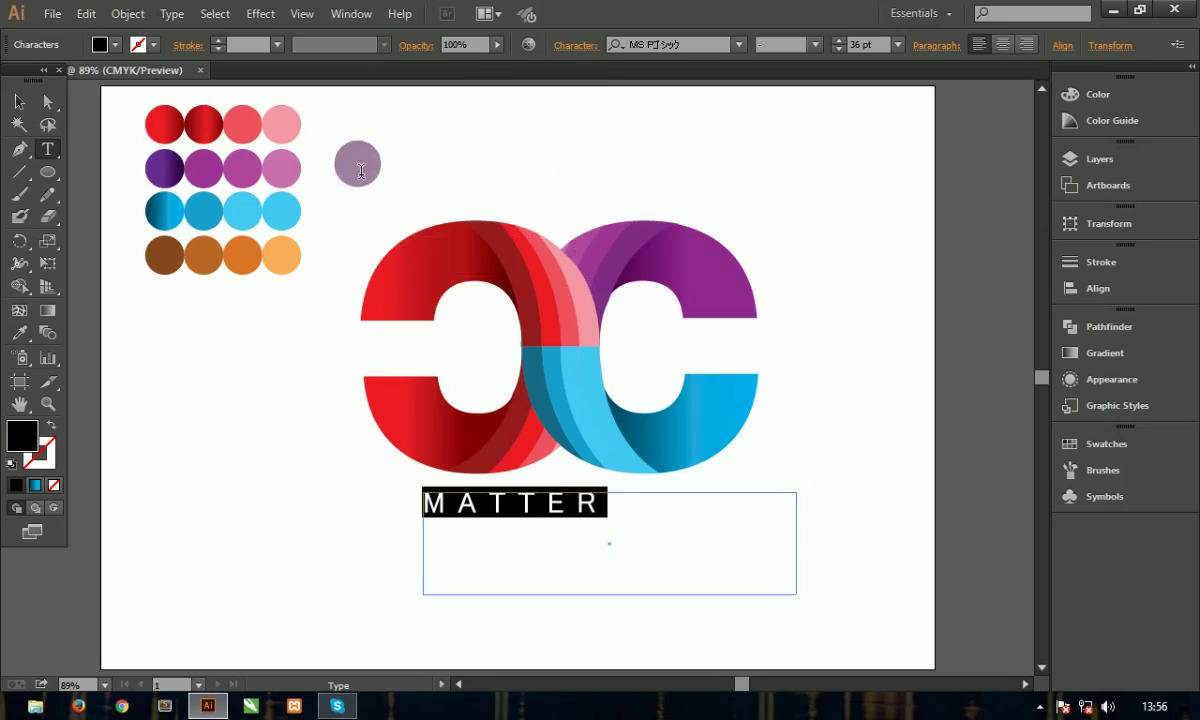
pyautogui.click(590, 46)
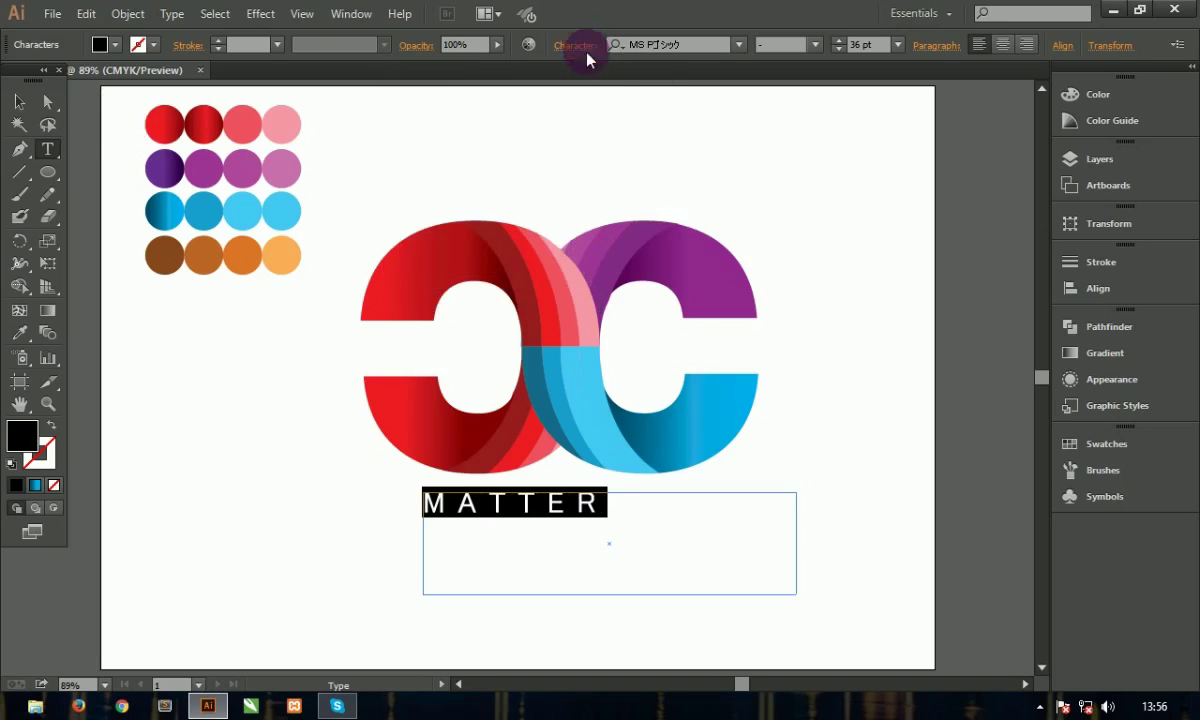
pyautogui.click(580, 45)
pyautogui.click(545, 184)
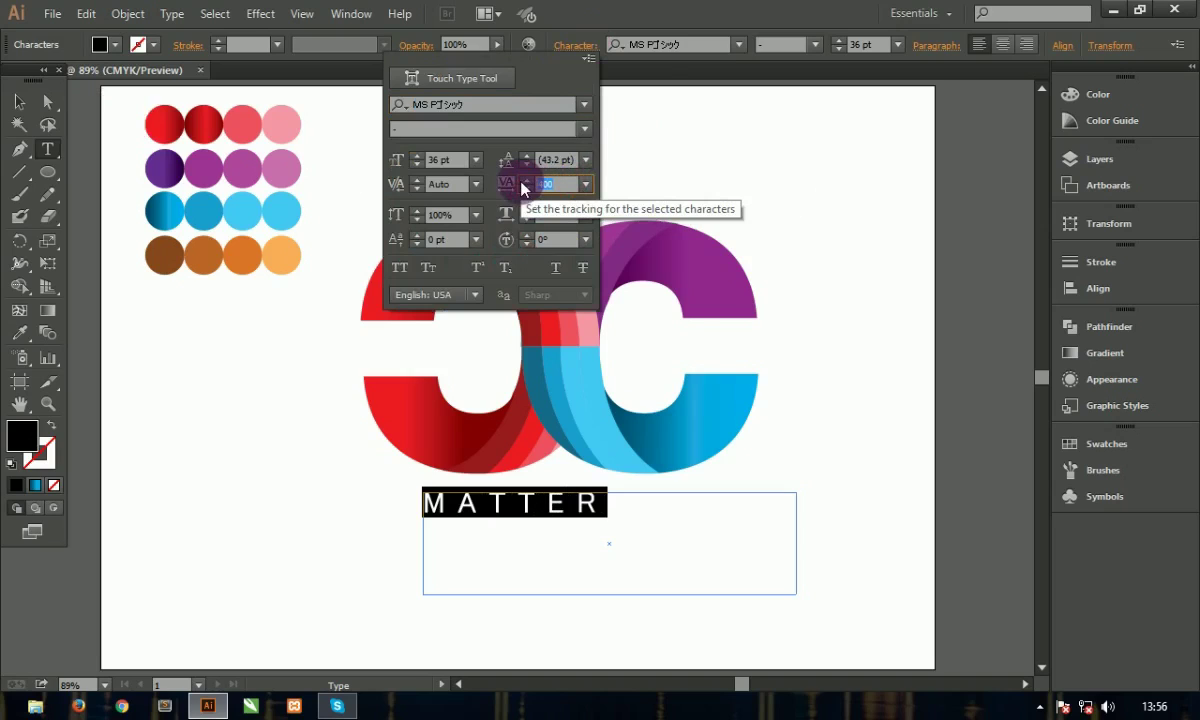
pyautogui.write('800')
pyautogui.press('Return')
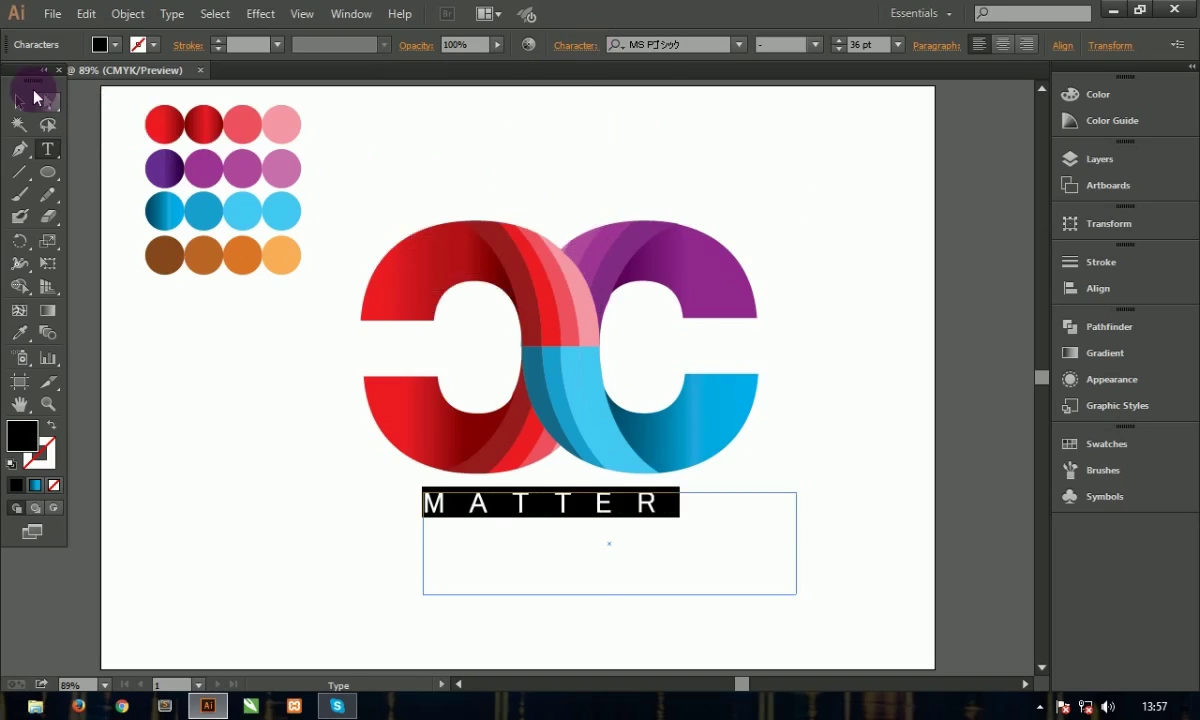
pyautogui.click(19, 101)
# Step: Centre MATTER under the logo, scale both down together, and shift them right
pyautogui.moveTo(758, 496)
pyautogui.mouseDown()
pyautogui.moveTo(815, 527)
pyautogui.moveTo(800, 492)
pyautogui.mouseUp()
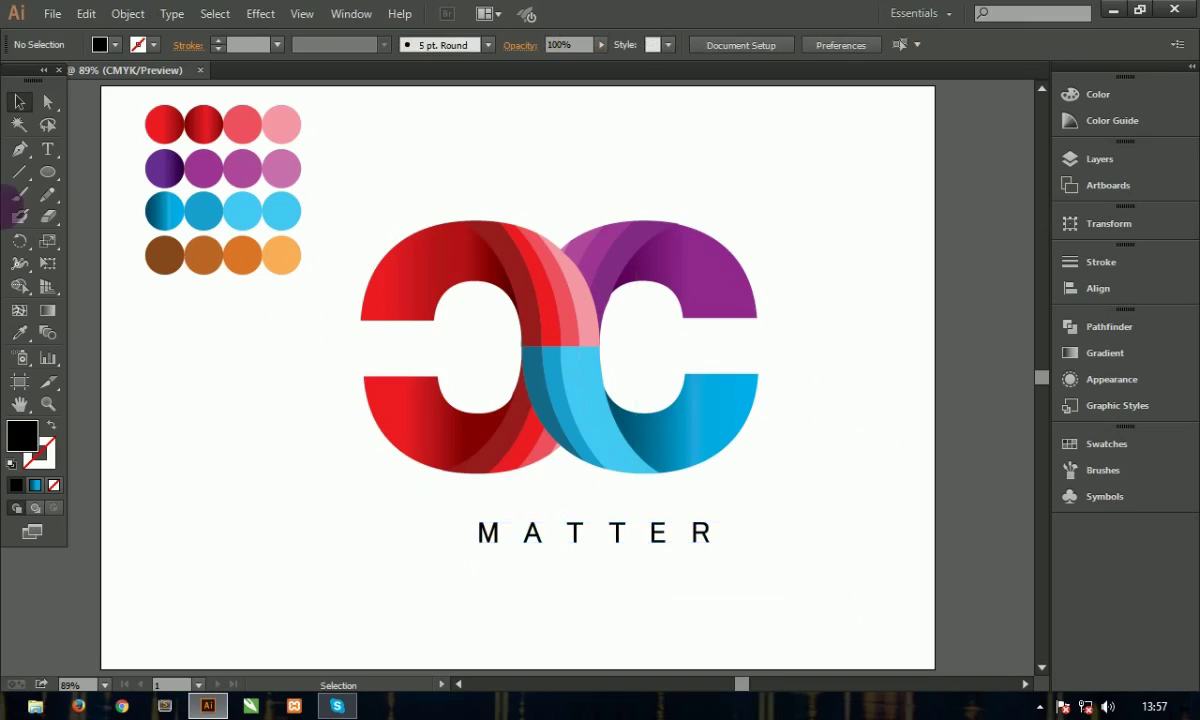
pyautogui.click(803, 597)
pyautogui.moveTo(803, 597); pyautogui.dragTo(340, 209)
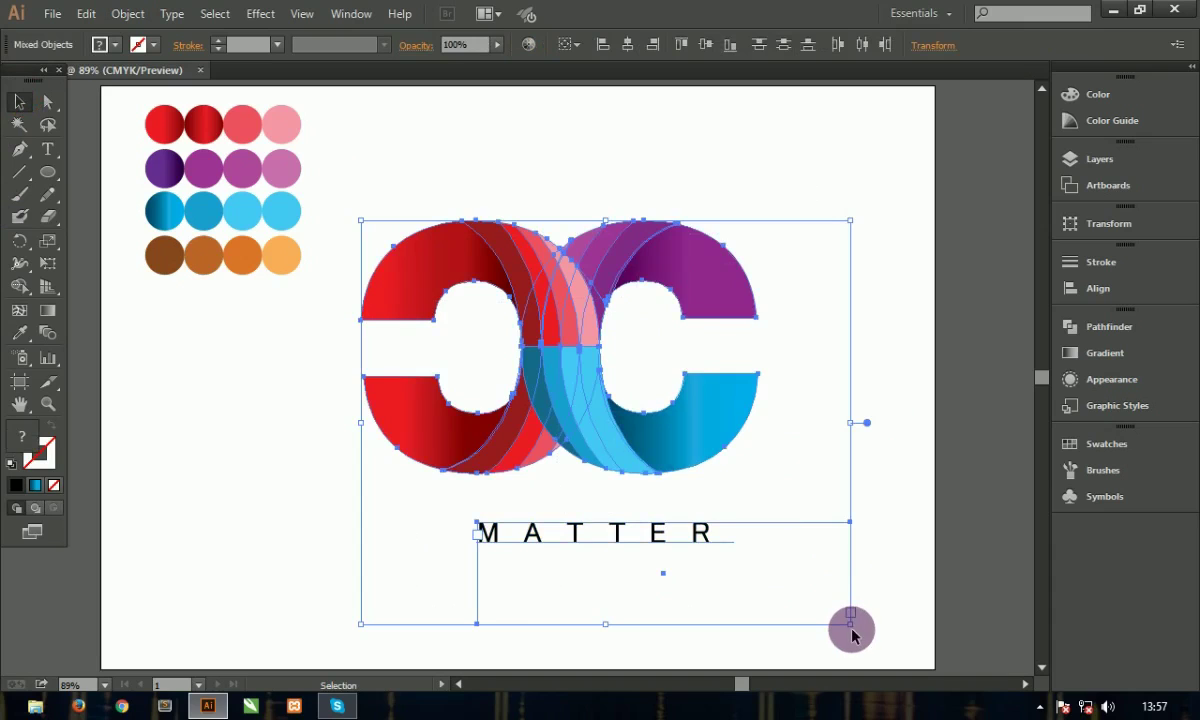
pyautogui.moveTo(851, 629); pyautogui.dragTo(745, 495)
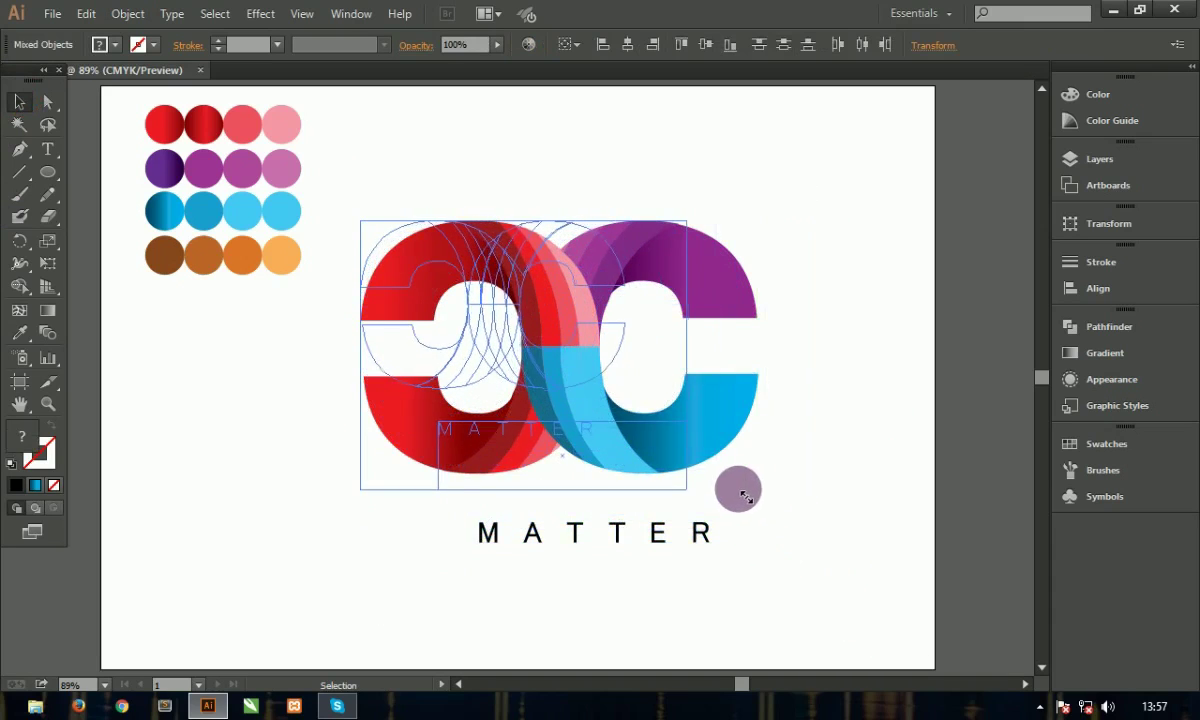
pyautogui.moveTo(341, 167); pyautogui.dragTo(661, 423)
pyautogui.moveTo(522, 343); pyautogui.dragTo(563, 348)
pyautogui.click(774, 305)
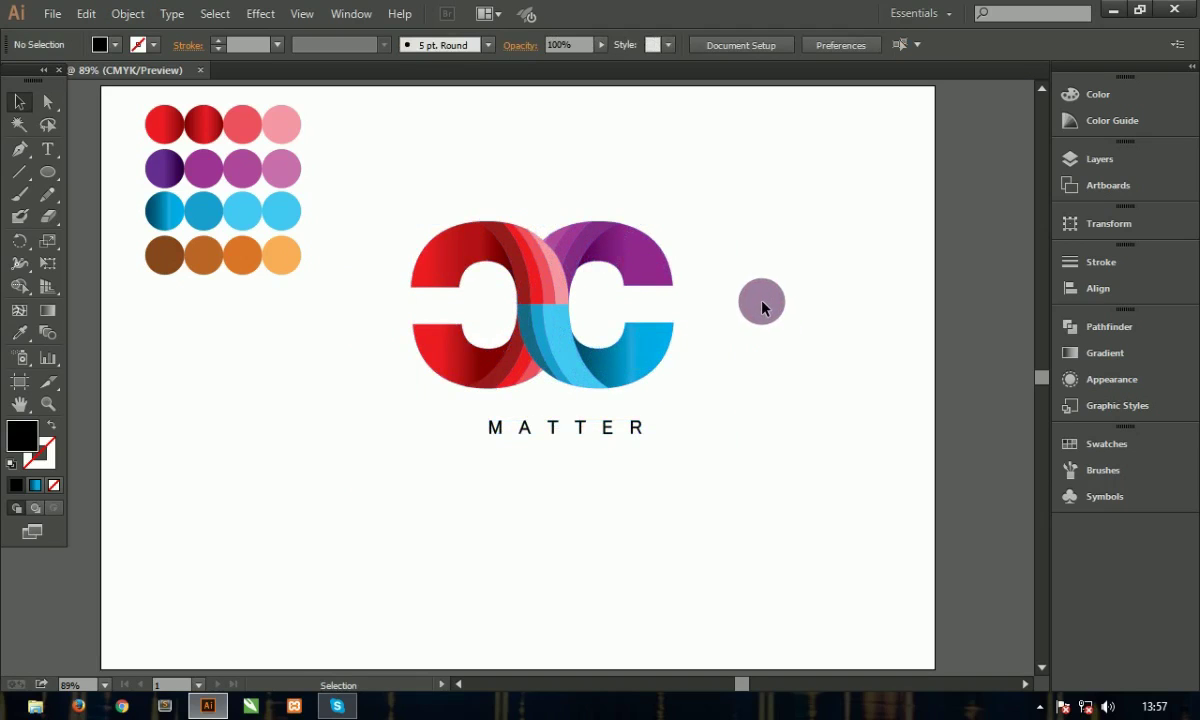